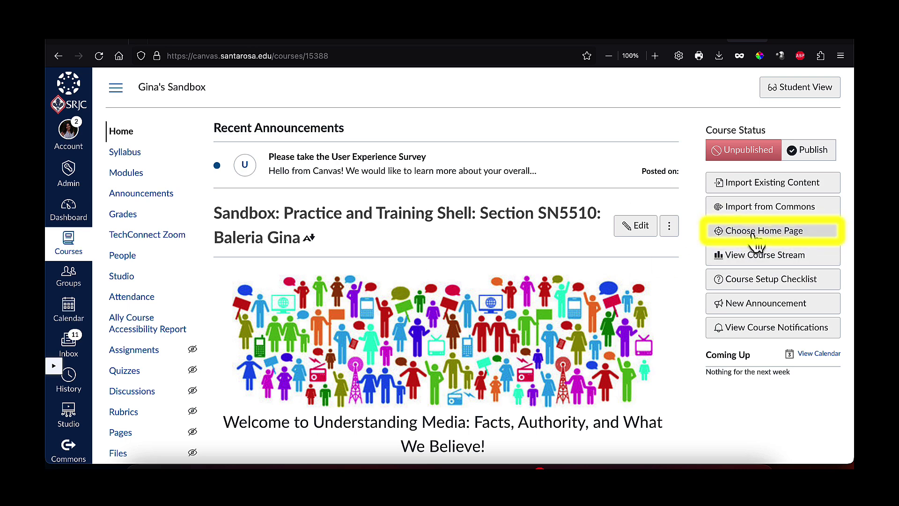
- Check the display options available for the course home page and leave the selection as it is
left_click(773, 235)
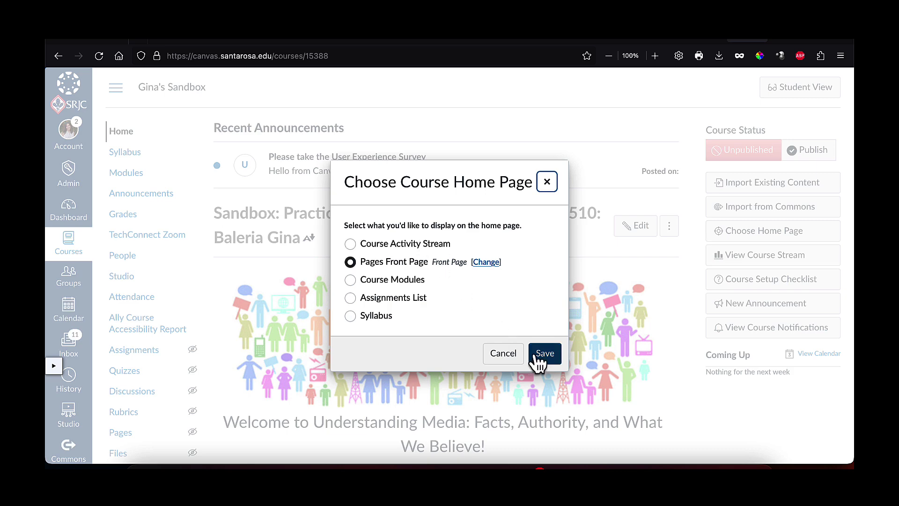
left_click(506, 355)
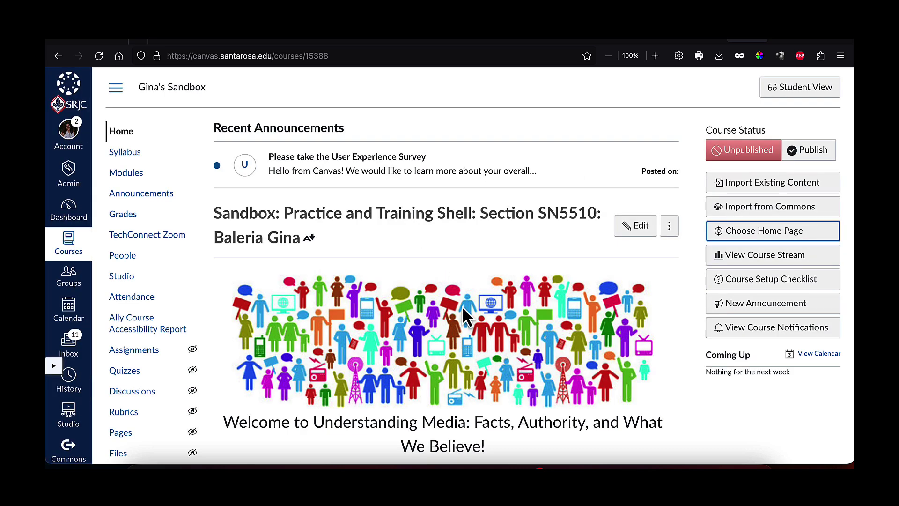
- Open the course's front page for editing
scroll(463, 306, "down", 2)
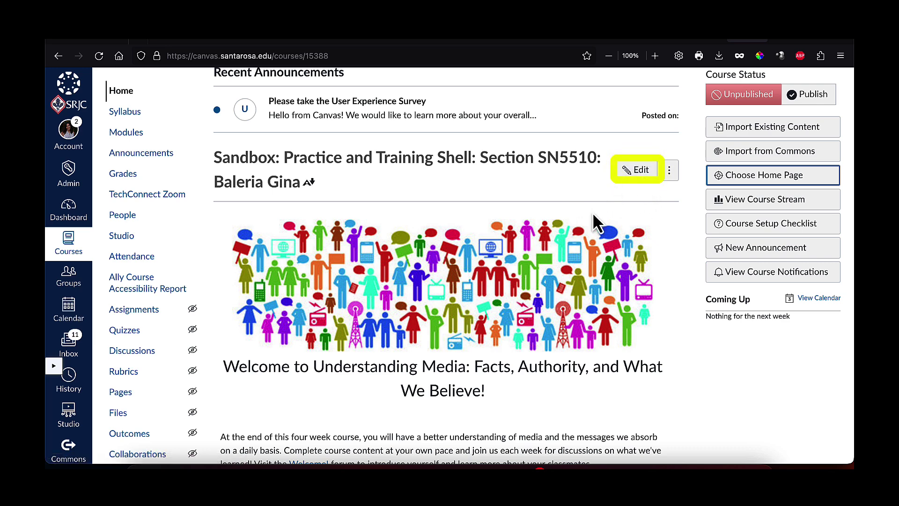
scroll(634, 210, "down", 1)
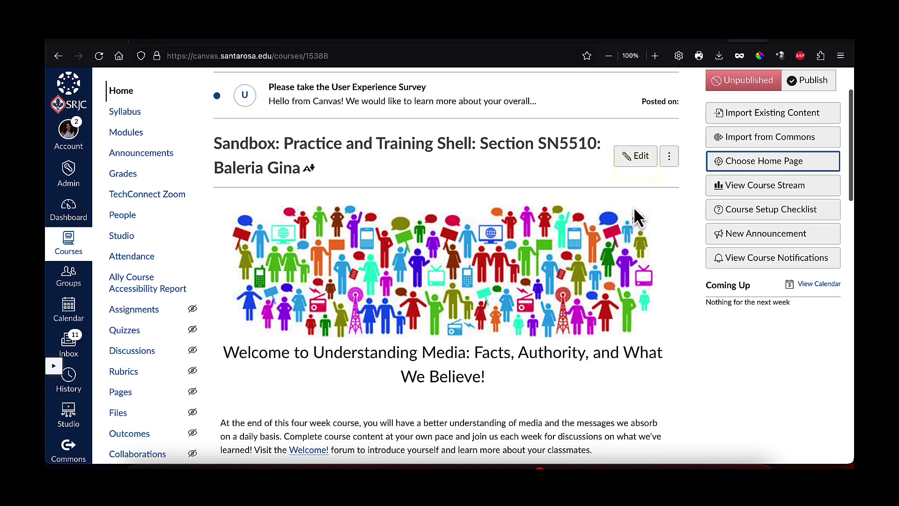
left_click(640, 159)
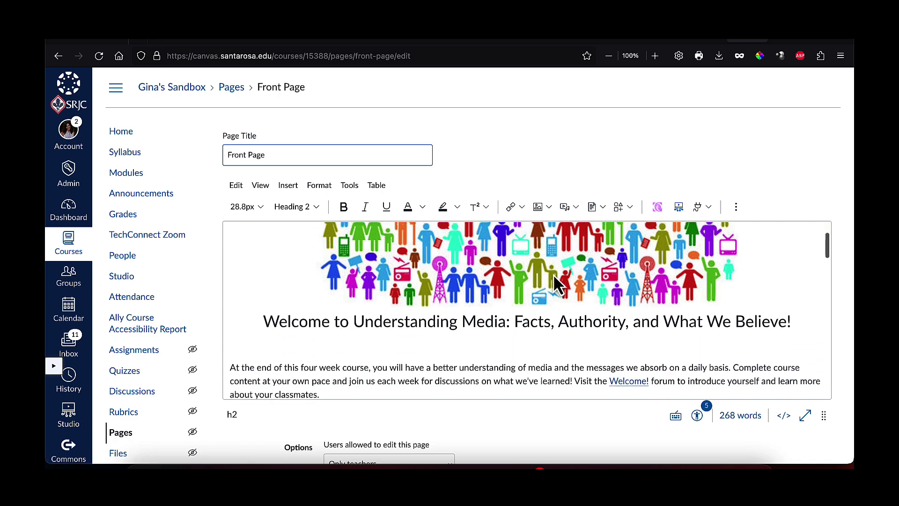
- Split the welcome heading into two lines, breaking it after "Welcome to Understanding Media:"
left_click(552, 264)
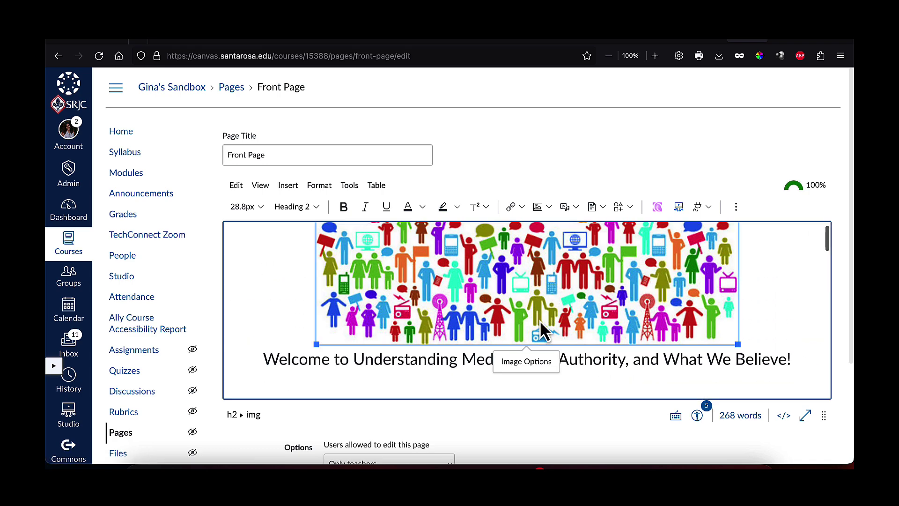
scroll(543, 337, "down", 2)
left_click(478, 313)
scroll(528, 342, "down", 1)
scroll(528, 342, "down", 5)
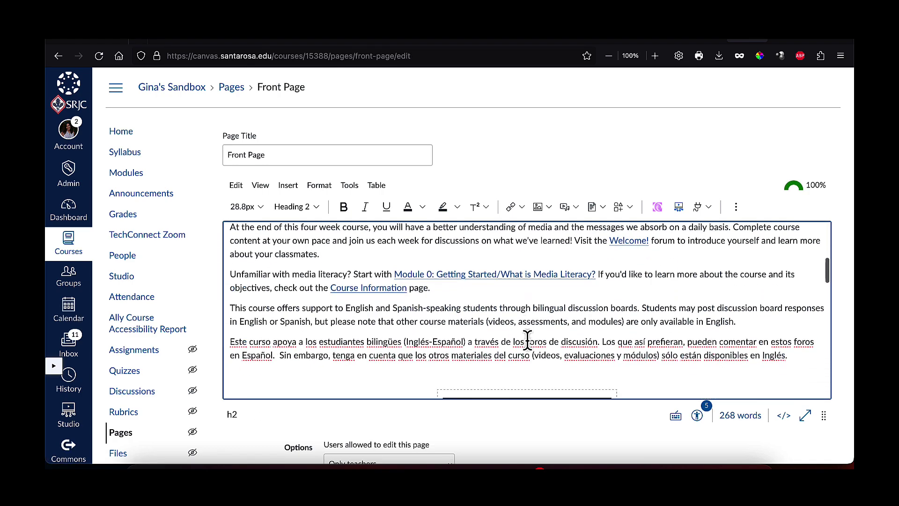
scroll(527, 344, "down", 3)
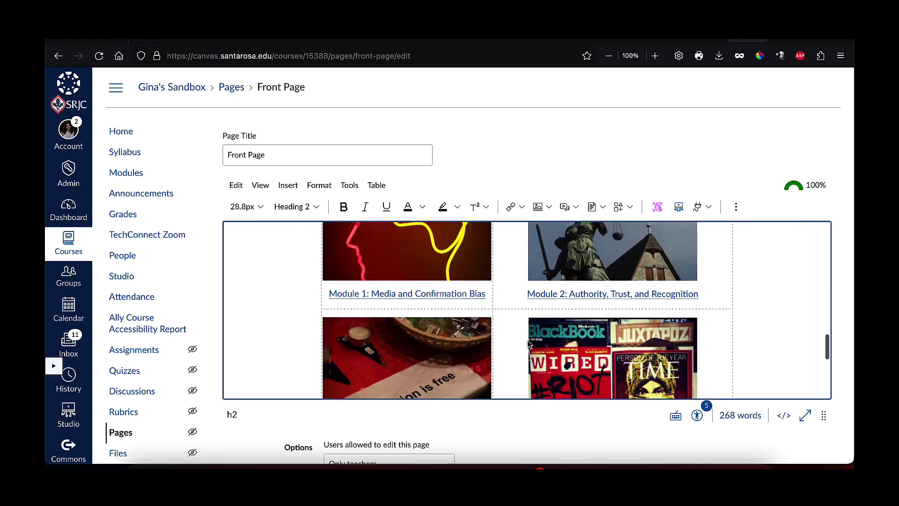
scroll(528, 342, "up", 10)
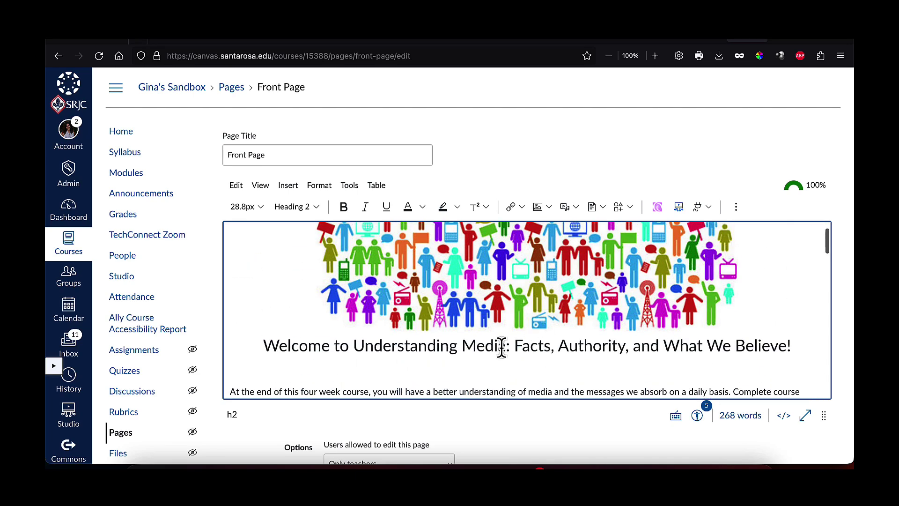
left_click(515, 346)
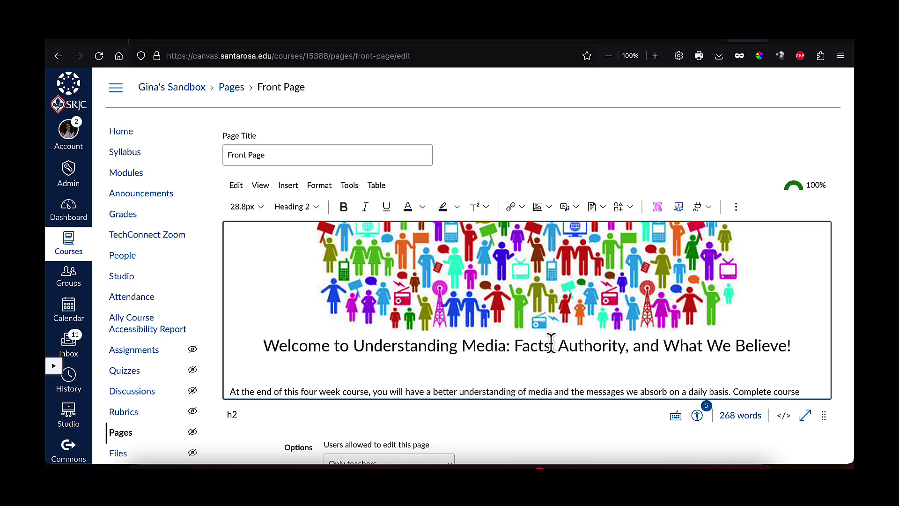
key("BackSpace")
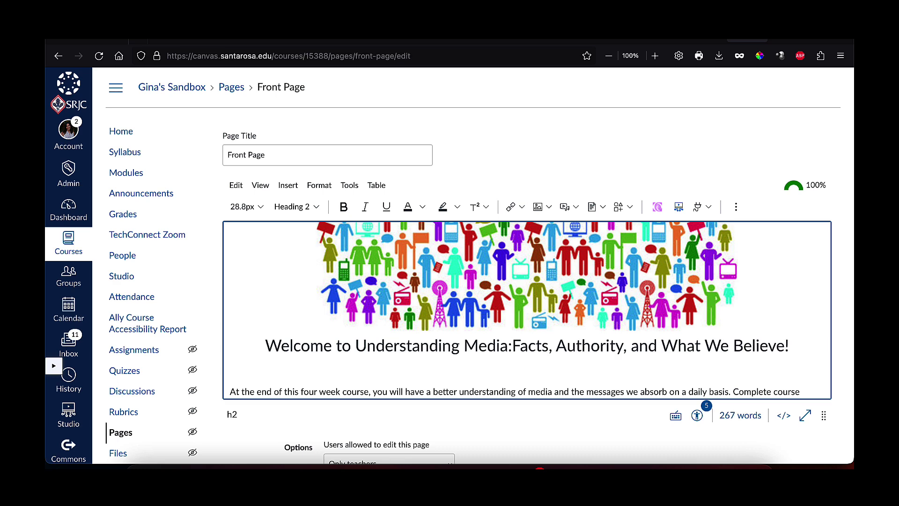
key("shift+Return")
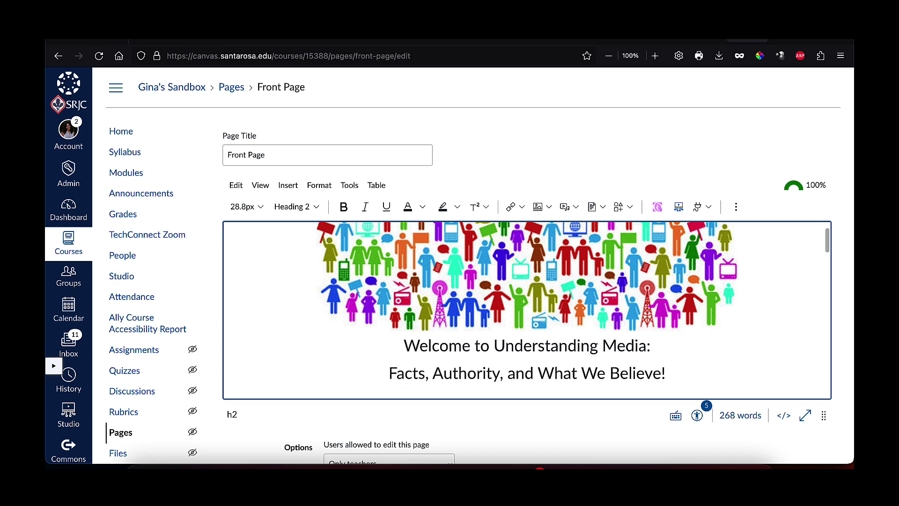
- Upload "pexels-ketut-subiyanto-4545777 copy.jpg" from the Downloads folder and insert it at the banner image
scroll(531, 361, "up", 2)
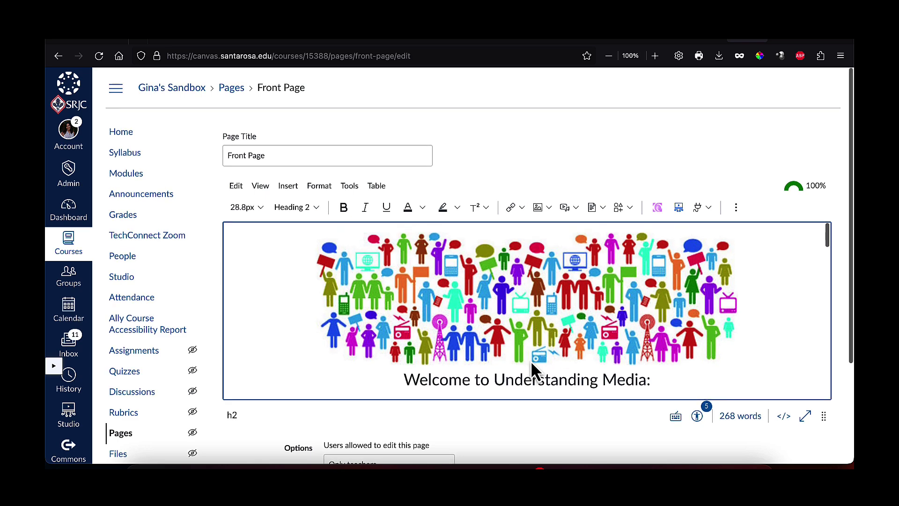
left_click(526, 321)
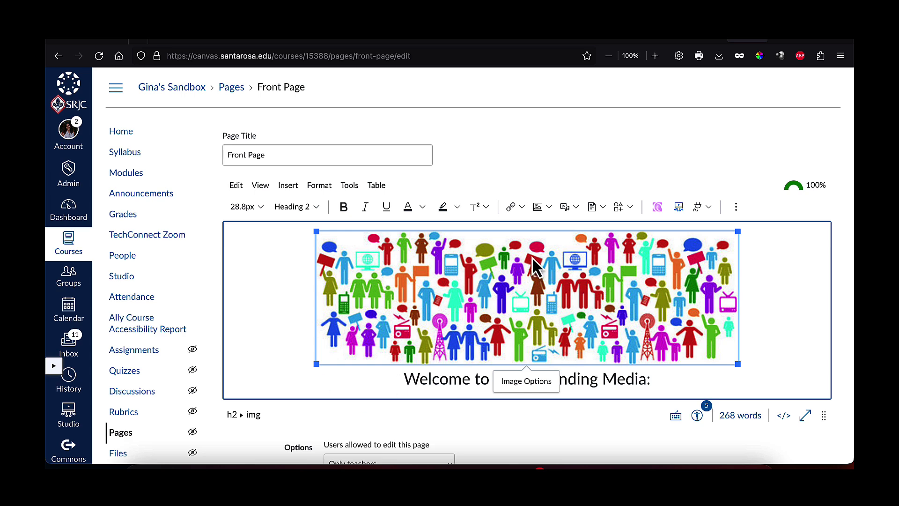
left_click(549, 208)
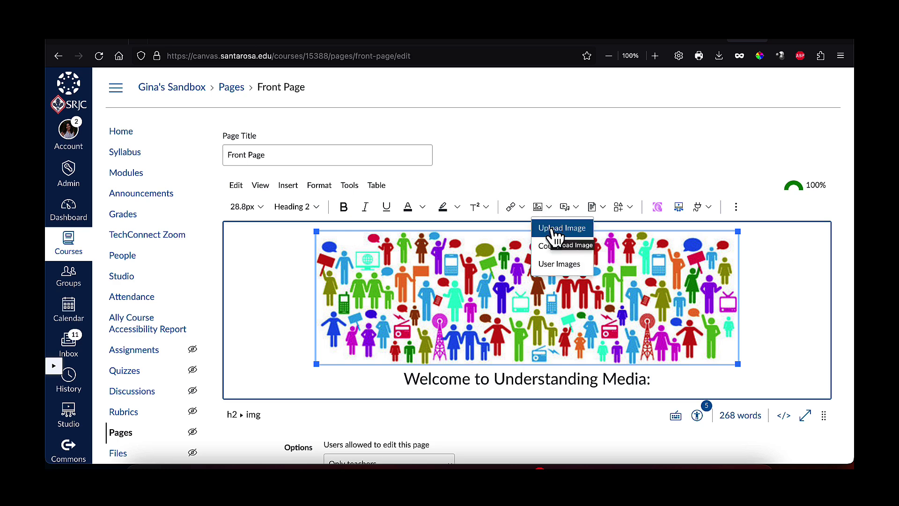
left_click(554, 229)
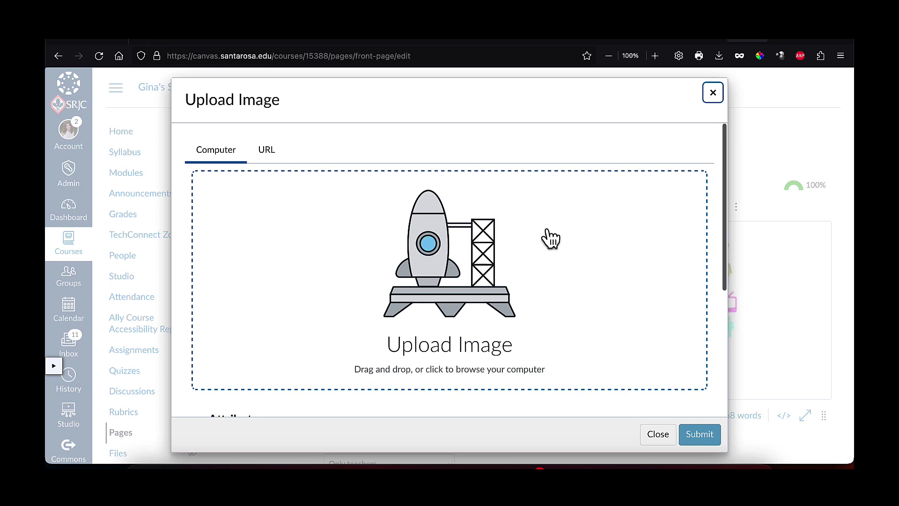
left_click(379, 253)
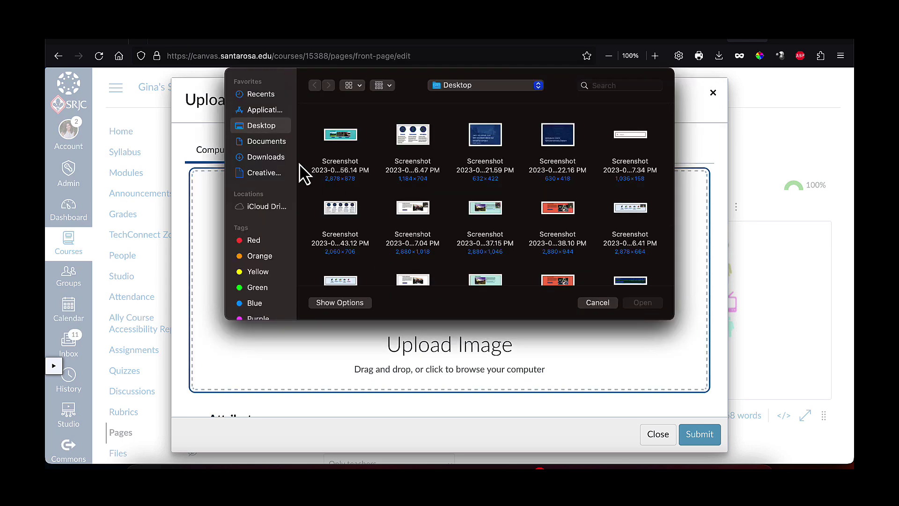
left_click(274, 157)
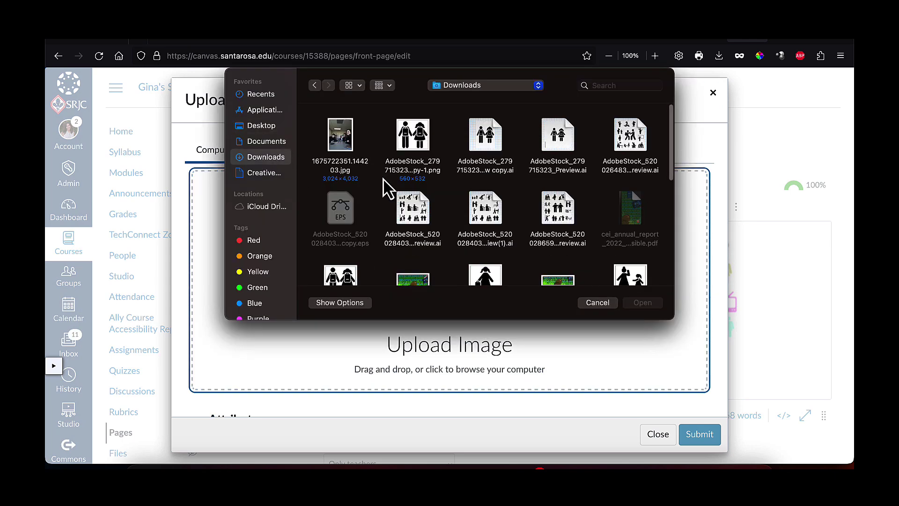
scroll(381, 184, "down", 1)
scroll(381, 184, "down", 8)
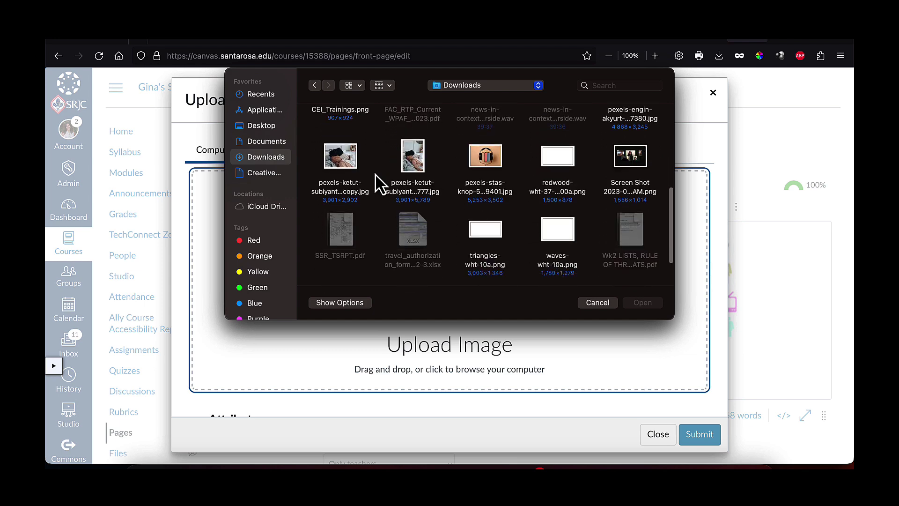
left_click(341, 161)
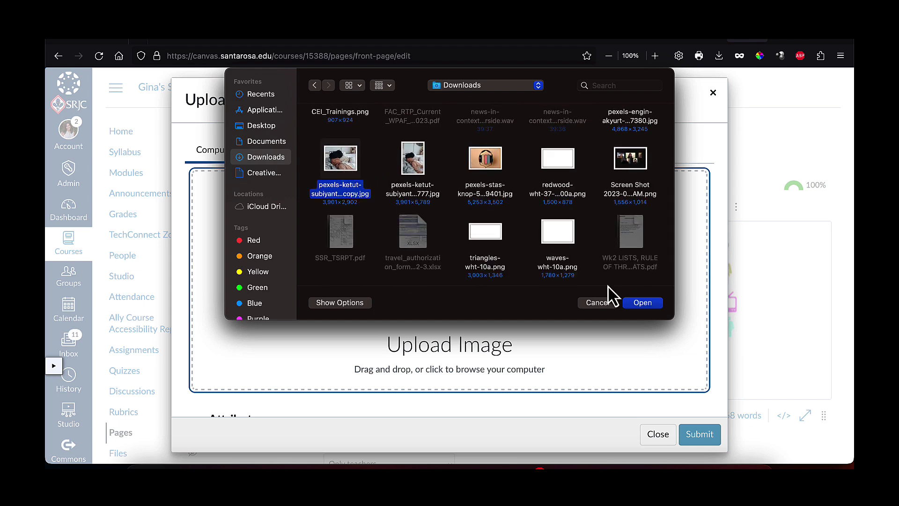
left_click(642, 303)
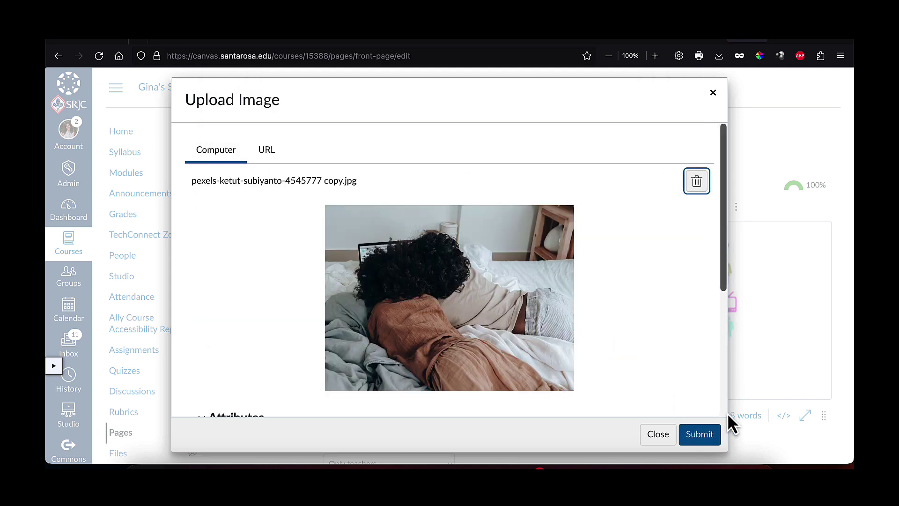
left_click(701, 434)
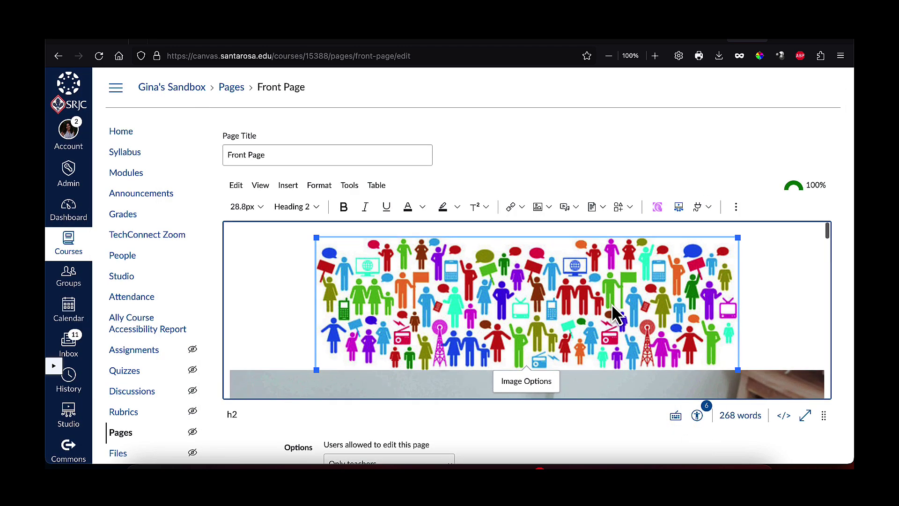
- Delete the old banner illustration of colorful figures above the new photo and save the front page
scroll(612, 304, "up", 3)
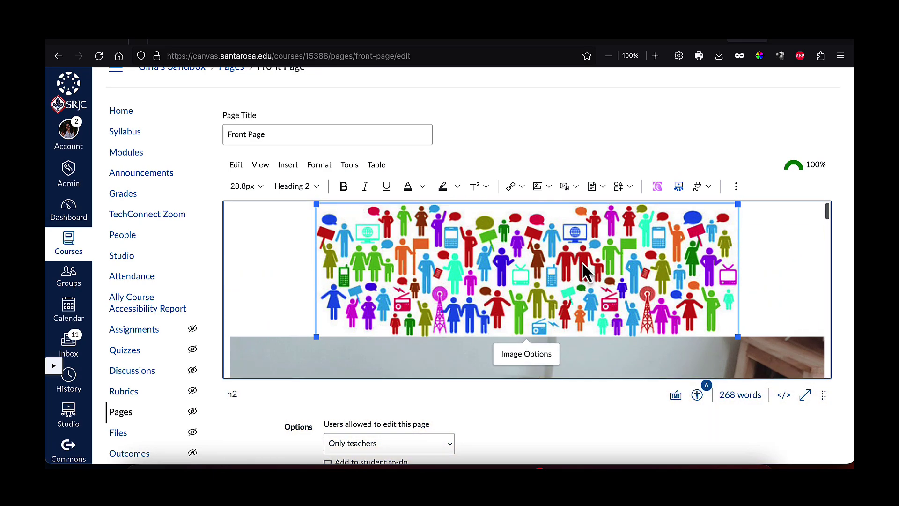
left_click(566, 257)
scroll(566, 257, "down", 5)
scroll(528, 193, "down", 1)
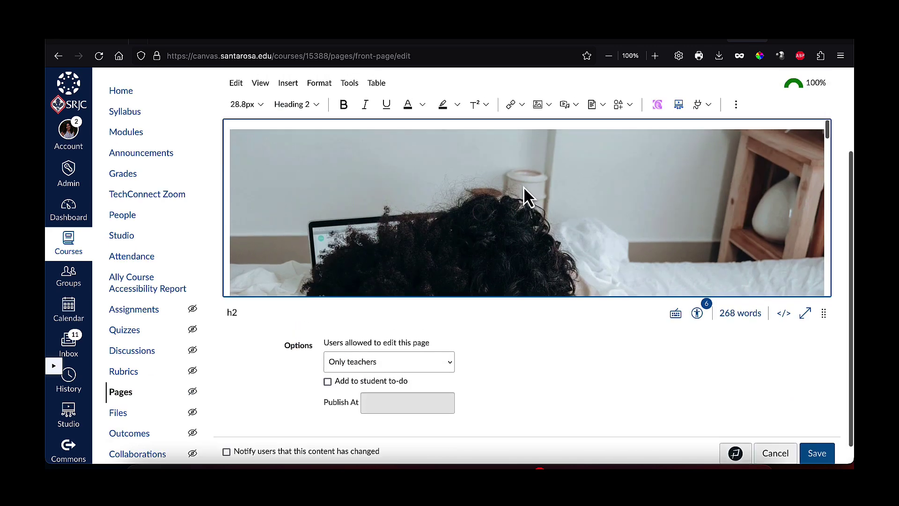
scroll(523, 186, "down", 3)
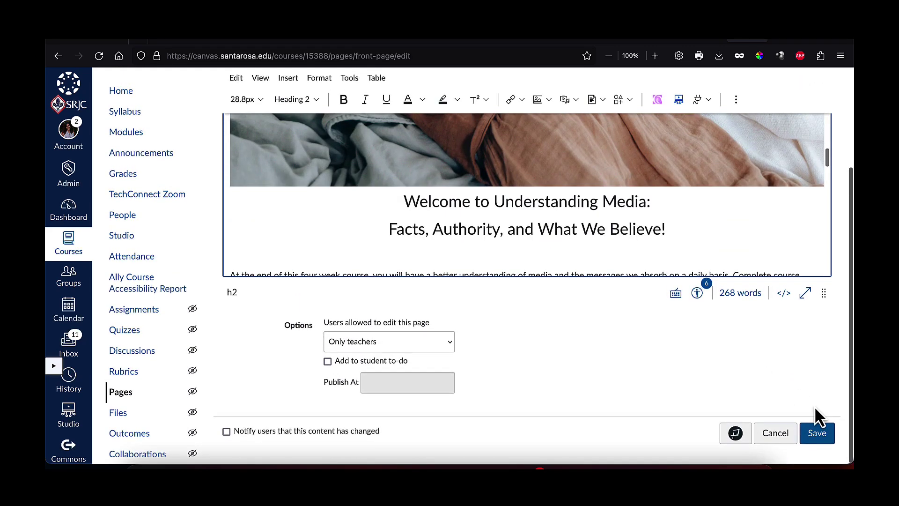
left_click(817, 435)
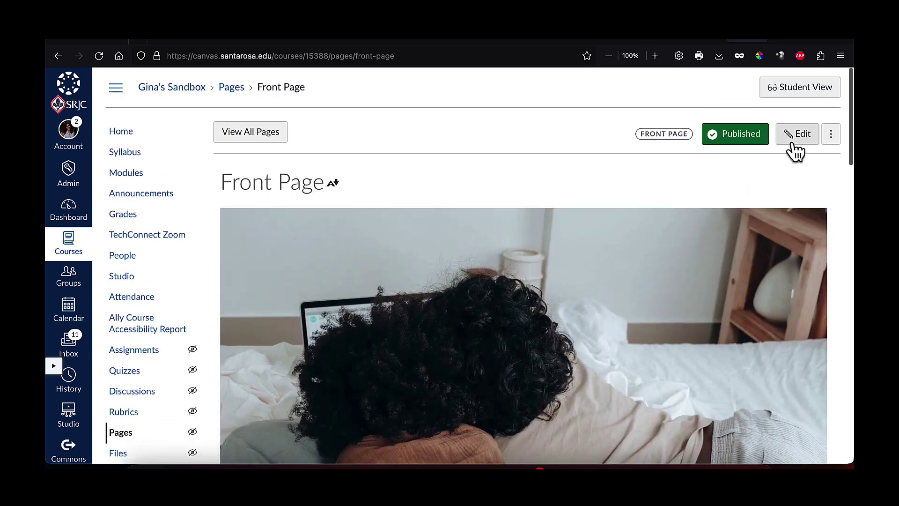
- Reopen the front page for editing and set the banner photo's alt text to "two kids looking at a computer"
left_click(798, 146)
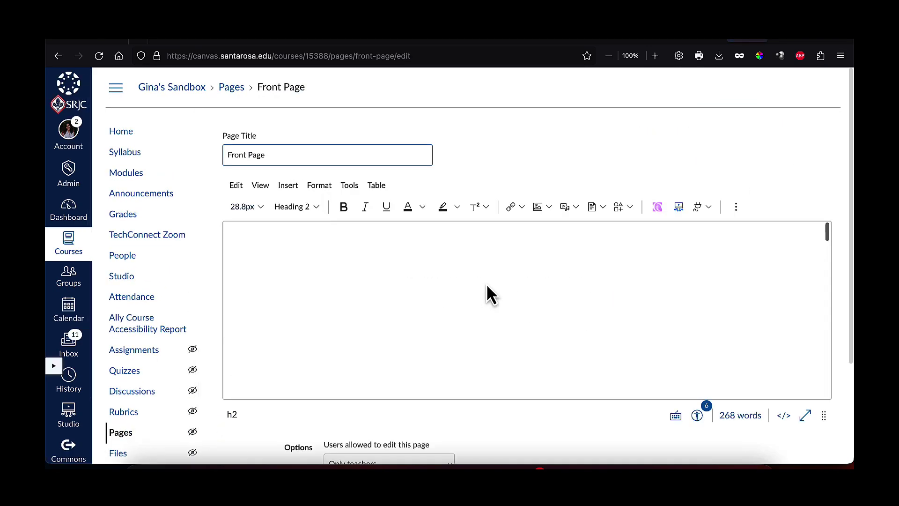
left_click(481, 280)
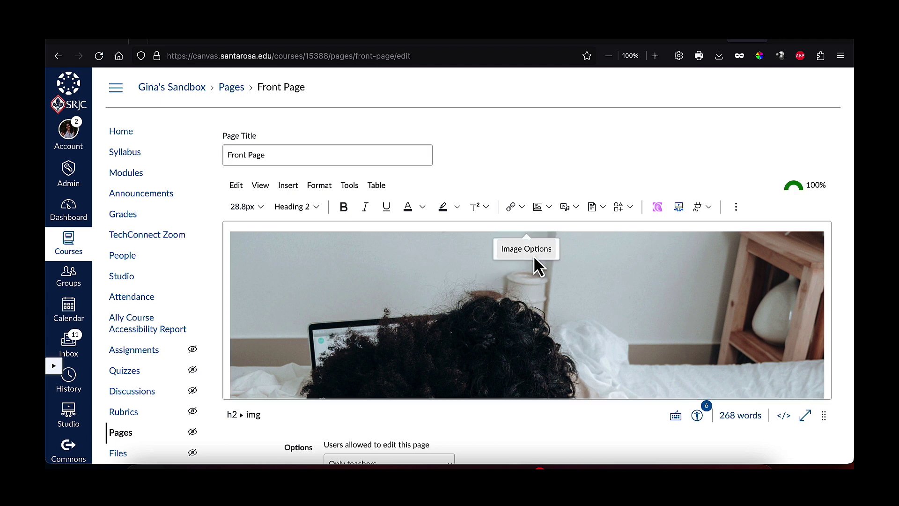
left_click(534, 256)
triple_click(749, 160)
type("two kids")
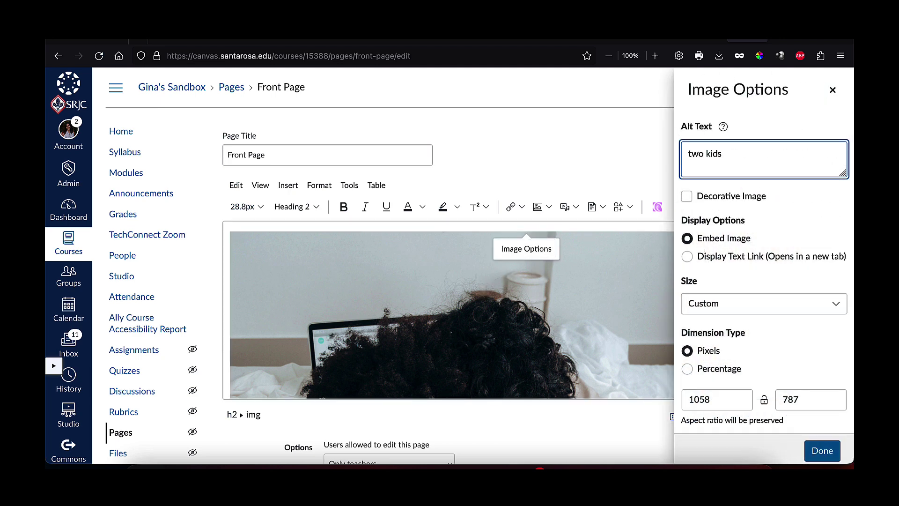
type(" lookin")
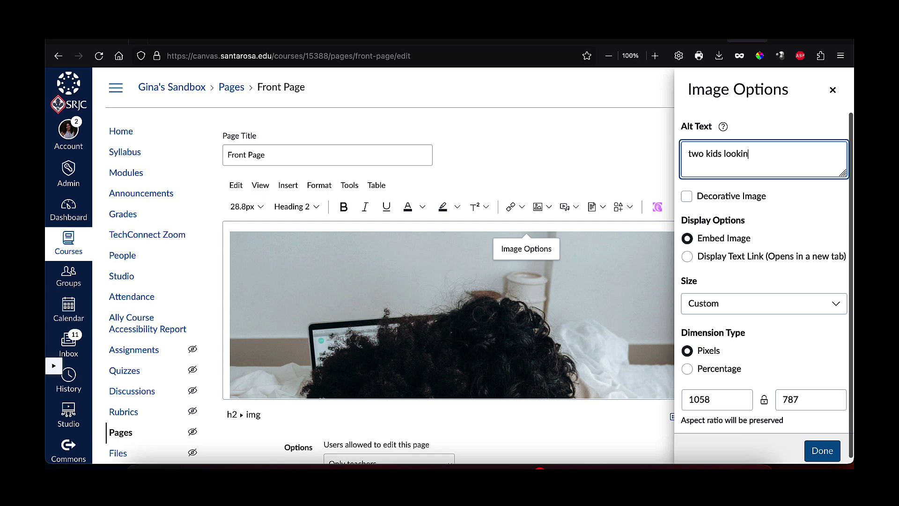
type("g at a computer")
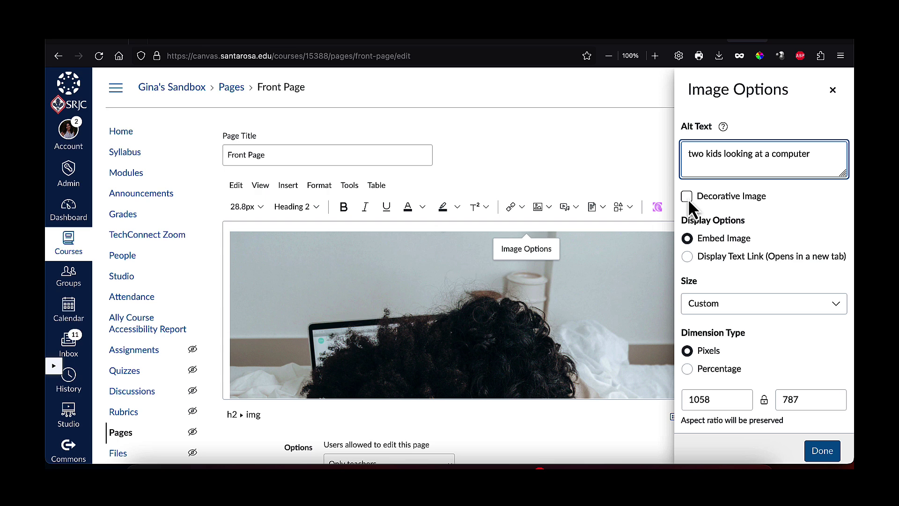
- Try the Medium size preset for the banner photo and switch it to Large
scroll(741, 341, "down", 2)
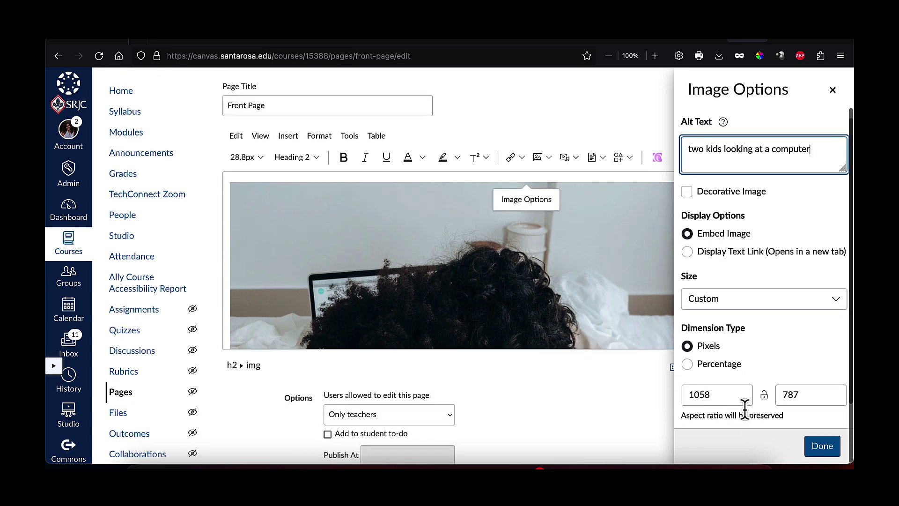
left_click_drag(714, 395, 680, 397)
left_click_drag(793, 396, 777, 396)
left_click(713, 393)
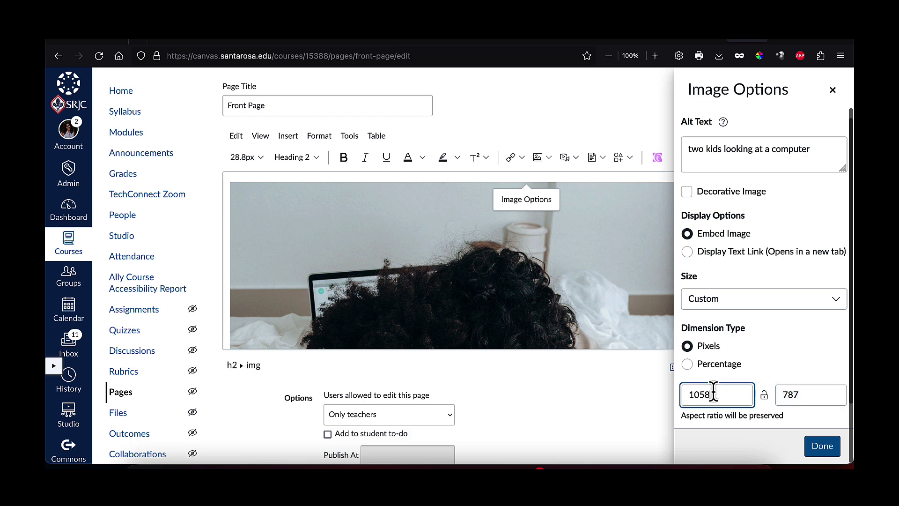
left_click(718, 299)
left_click(724, 345)
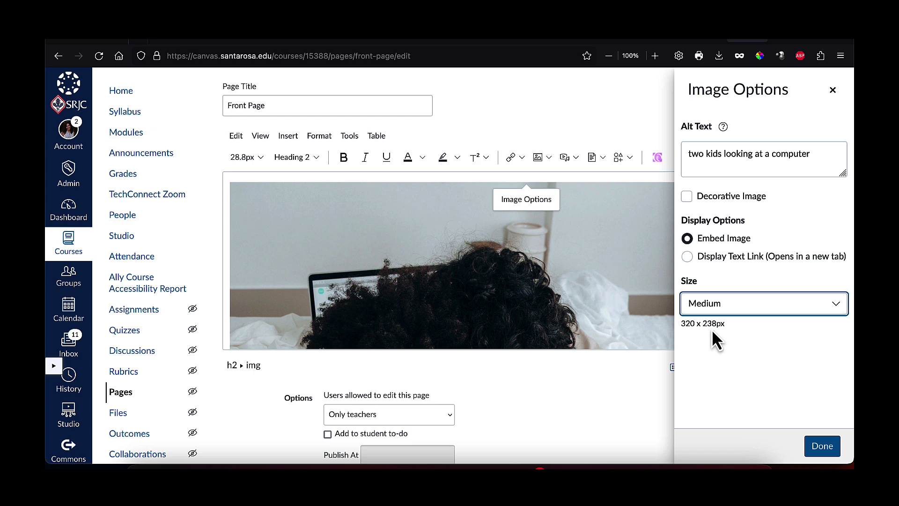
left_click(743, 306)
left_click(703, 366)
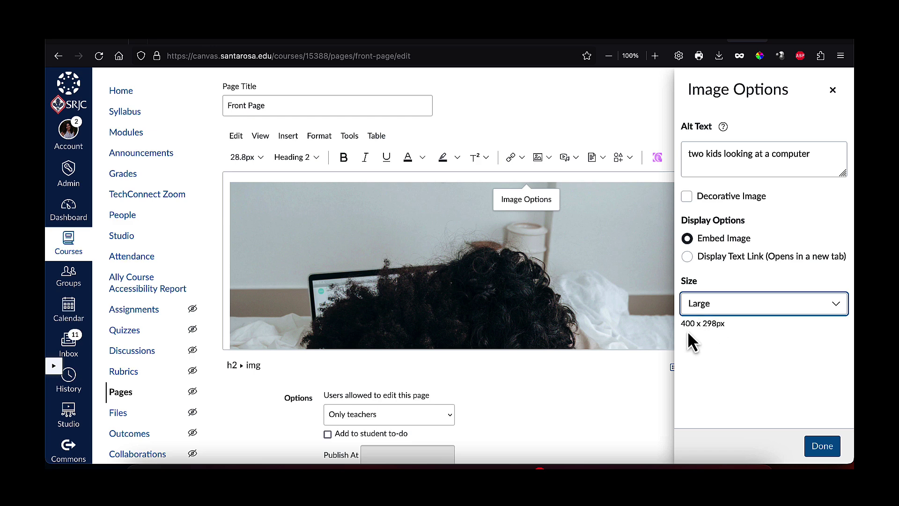
- Apply the Large size to the banner photo and save the front page
left_click(820, 447)
scroll(572, 295, "down", 5)
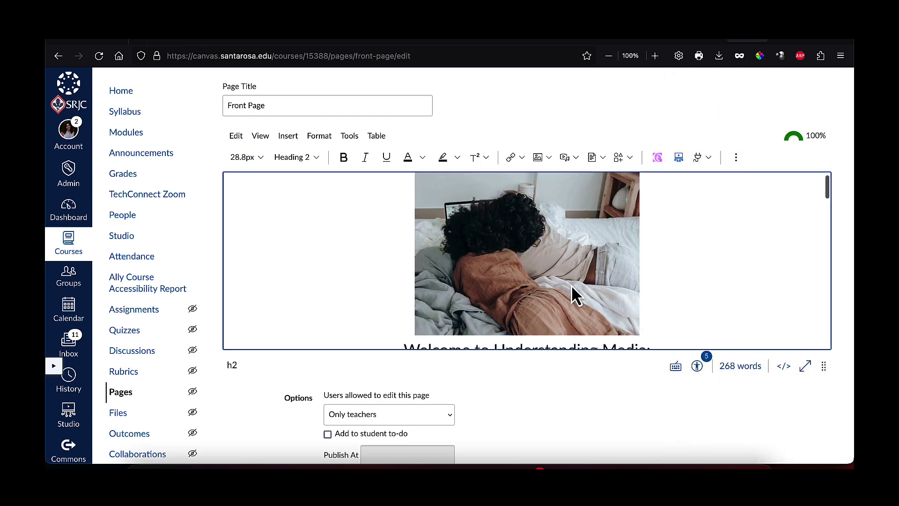
scroll(702, 405, "down", 2)
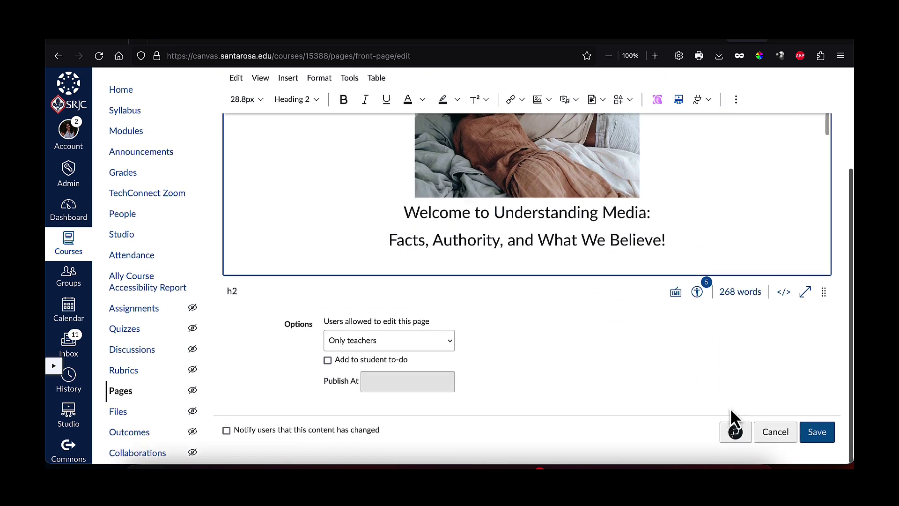
left_click(818, 427)
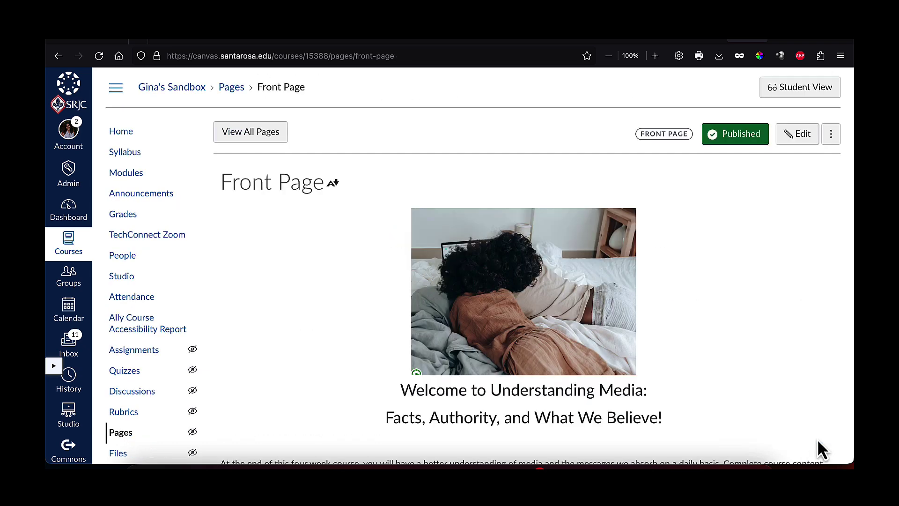
- Review the saved front page from the banner photo down to the module links and image credits
scroll(817, 449, "down", 2)
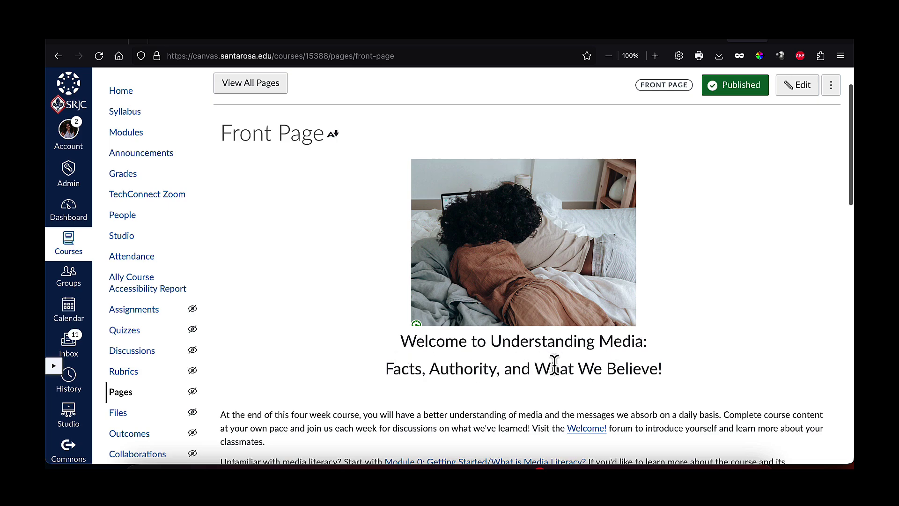
scroll(554, 367, "down", 4)
scroll(555, 369, "down", 10)
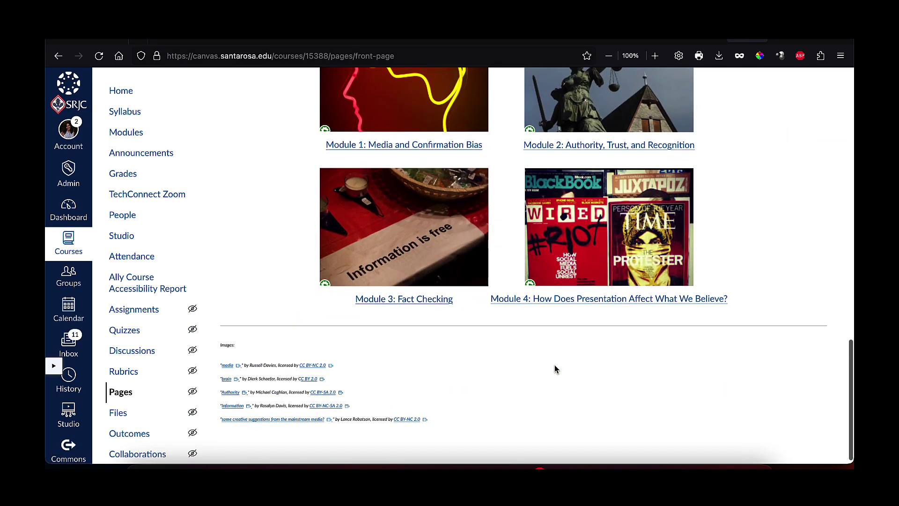
scroll(554, 364, "up", 10)
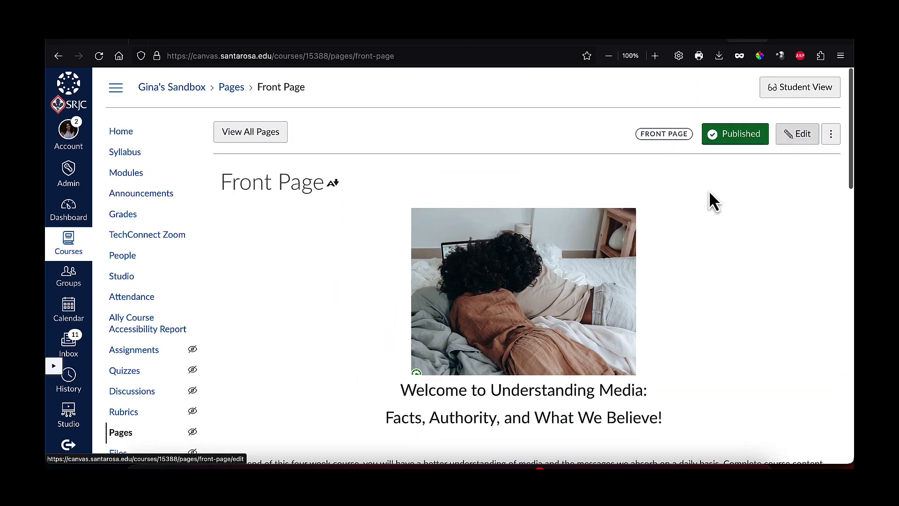
scroll(196, 368, "down", 2)
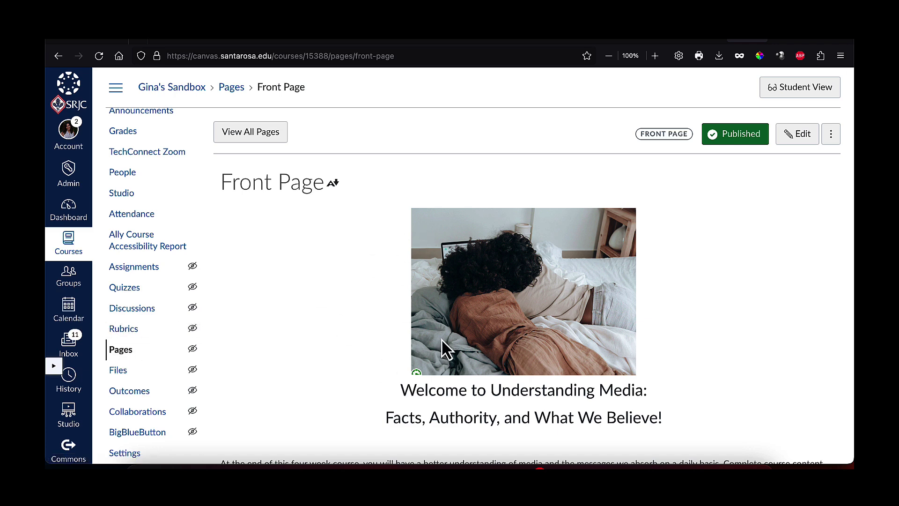
- Open the list of all course pages and look through the page titles
left_click(248, 133)
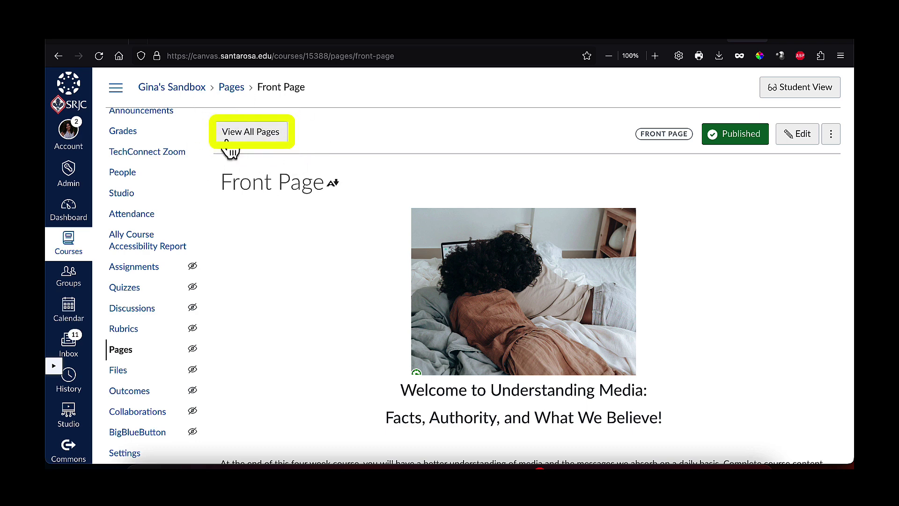
left_click(239, 139)
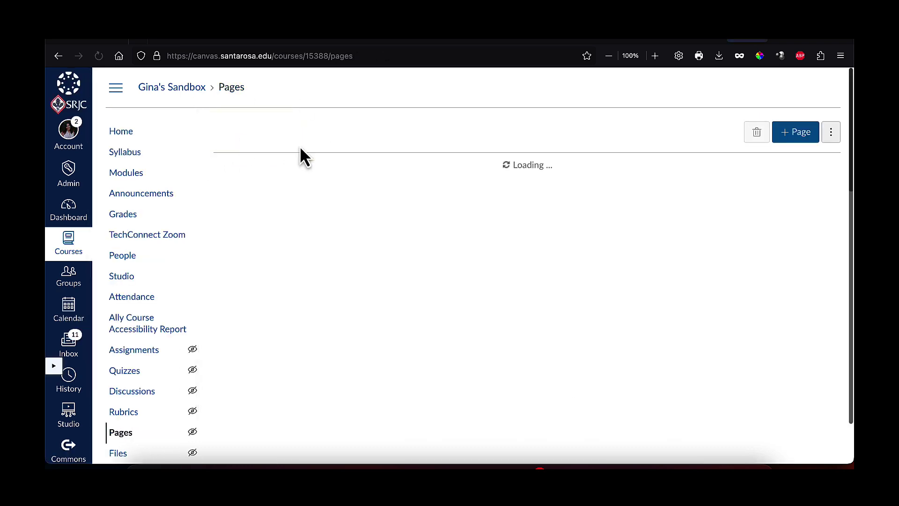
scroll(454, 322, "down", 3)
scroll(454, 321, "down", 12)
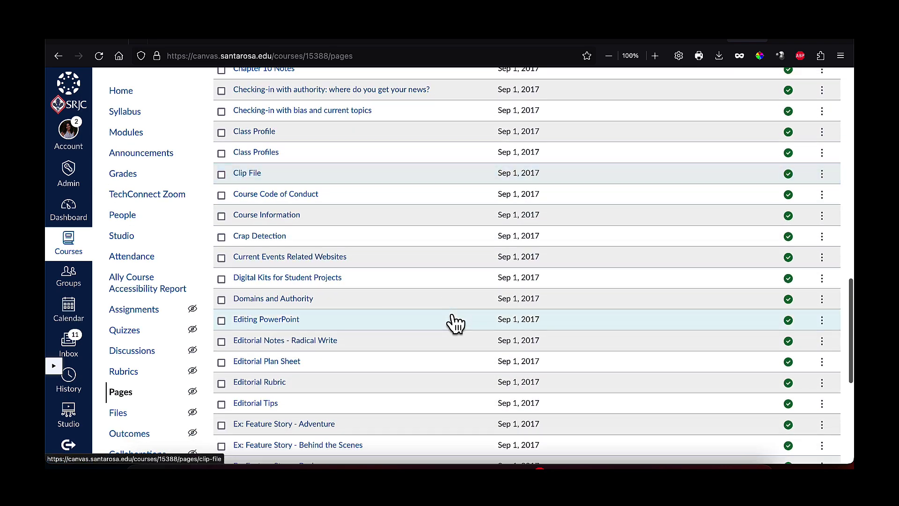
scroll(453, 321, "down", 4)
scroll(453, 322, "up", 20)
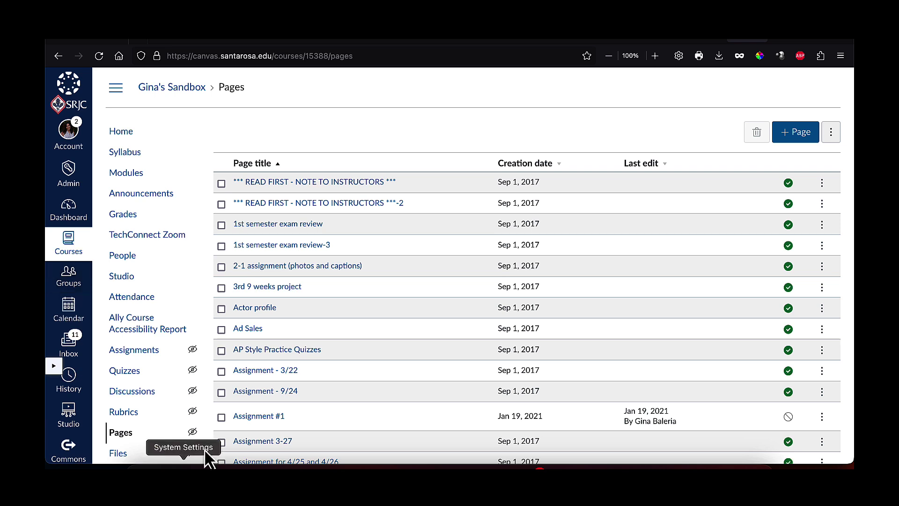
- Open the course's modules and look through how the weekly modules are organized
left_click(126, 173)
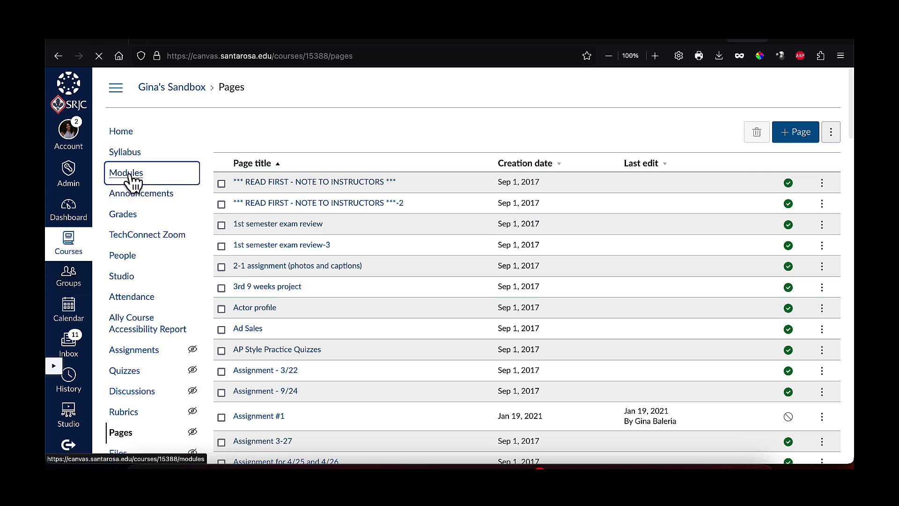
scroll(133, 181, "down", 10)
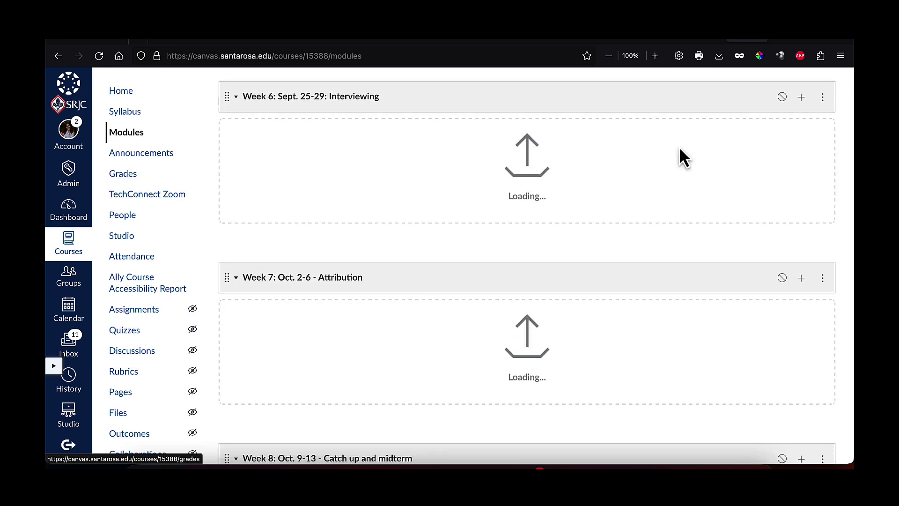
scroll(496, 295, "down", 12)
scroll(495, 289, "down", 20)
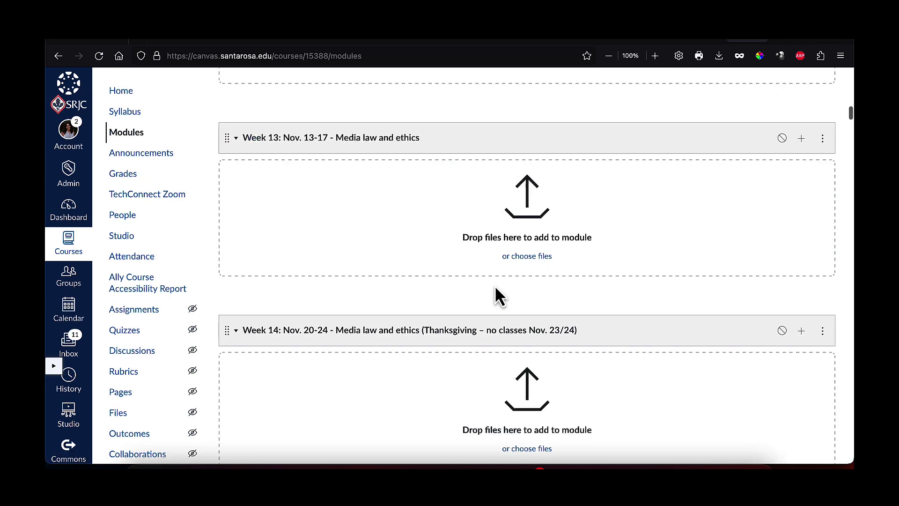
scroll(497, 288, "down", 2)
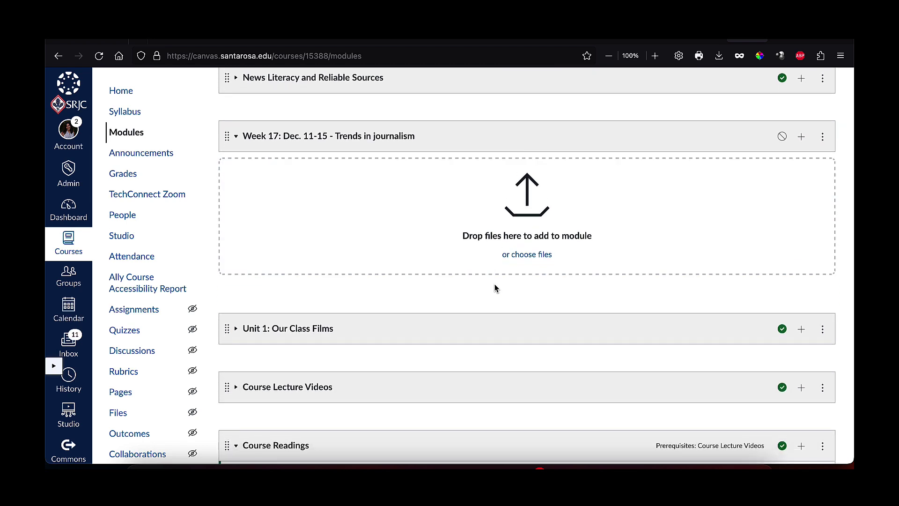
scroll(496, 288, "up", 20)
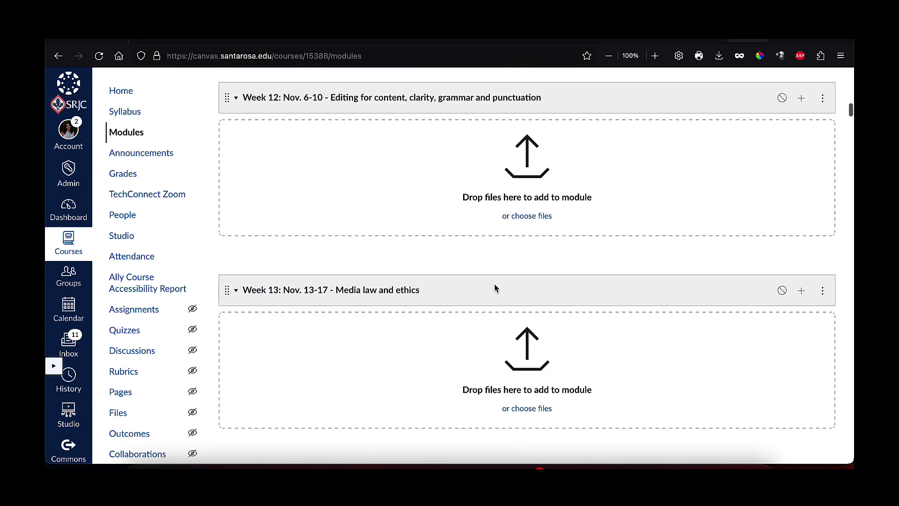
scroll(495, 289, "up", 20)
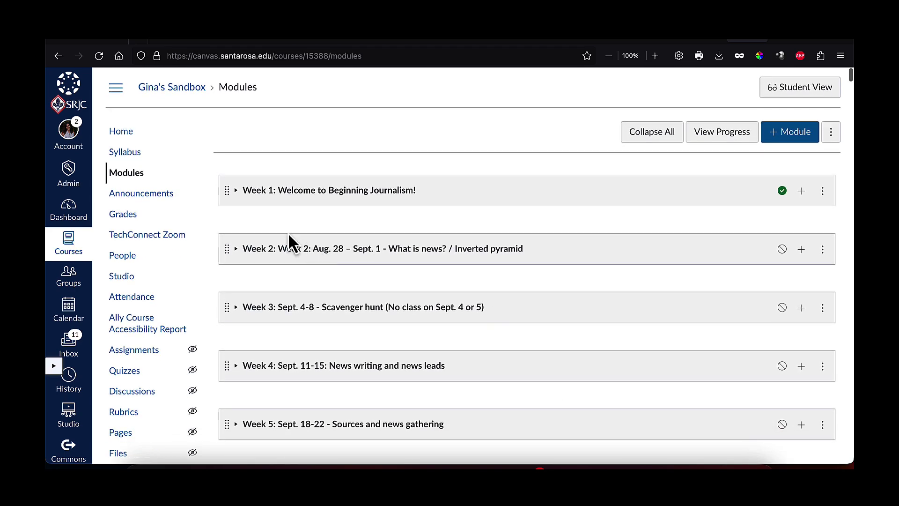
- Expand the Week 1: Welcome to Beginning Journalism! module and examine its overview, reading, resource and assignment items
left_click(244, 193)
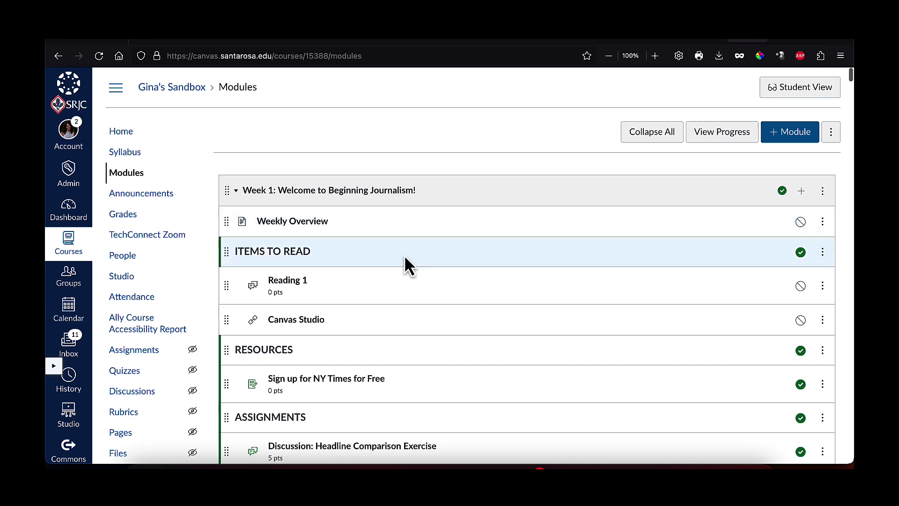
scroll(348, 270, "down", 6)
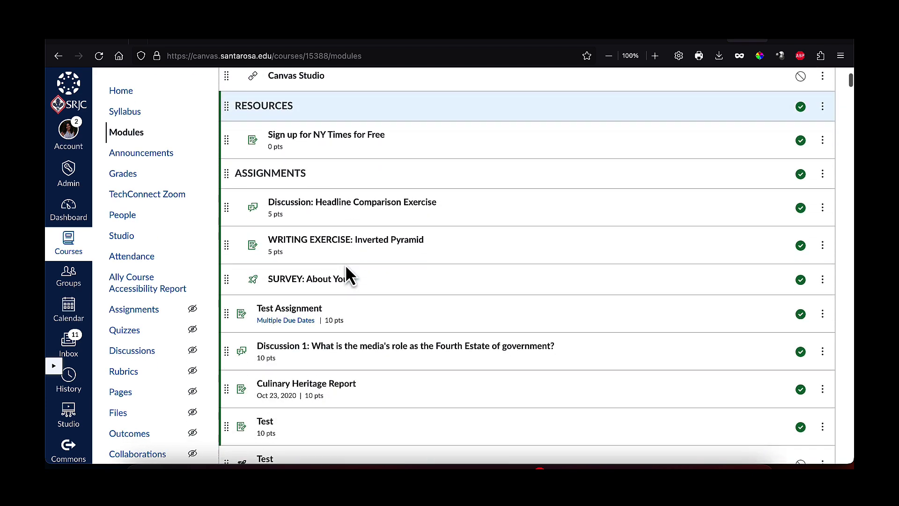
scroll(347, 268, "up", 4)
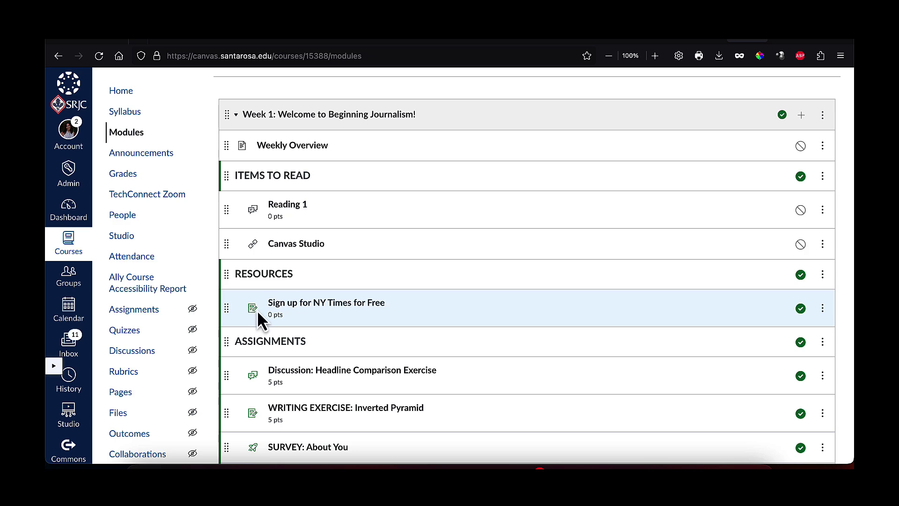
scroll(257, 311, "down", 4)
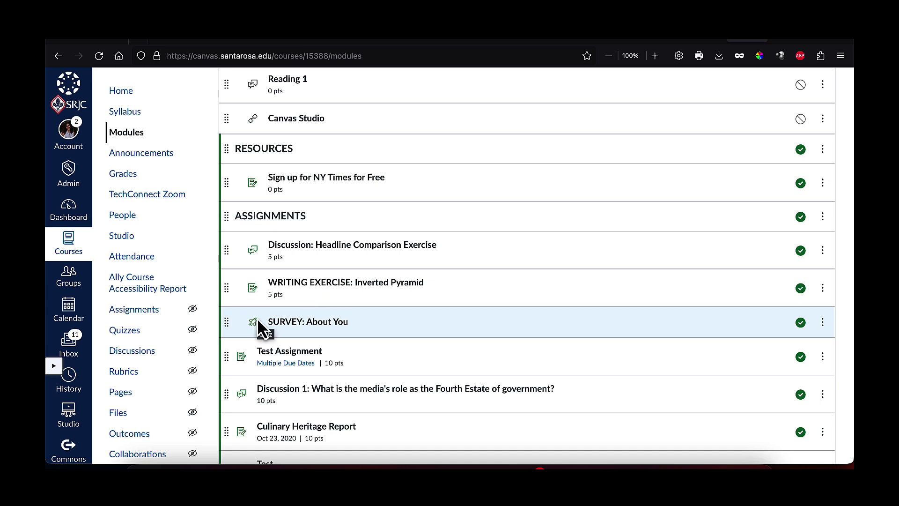
scroll(257, 319, "down", 4)
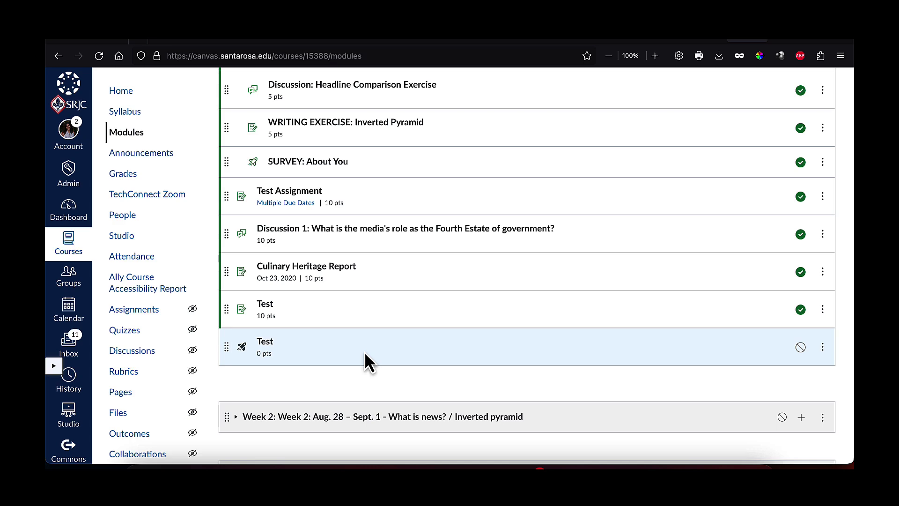
scroll(364, 353, "up", 5)
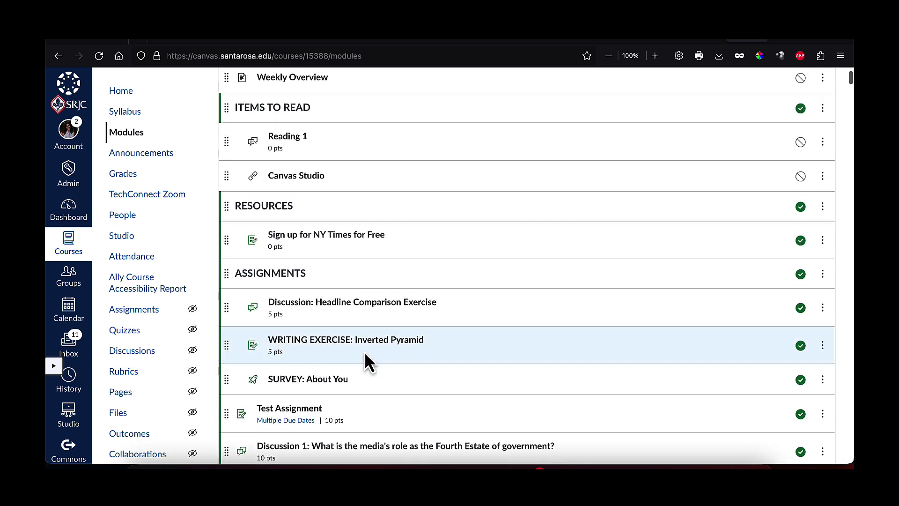
scroll(364, 352, "up", 3)
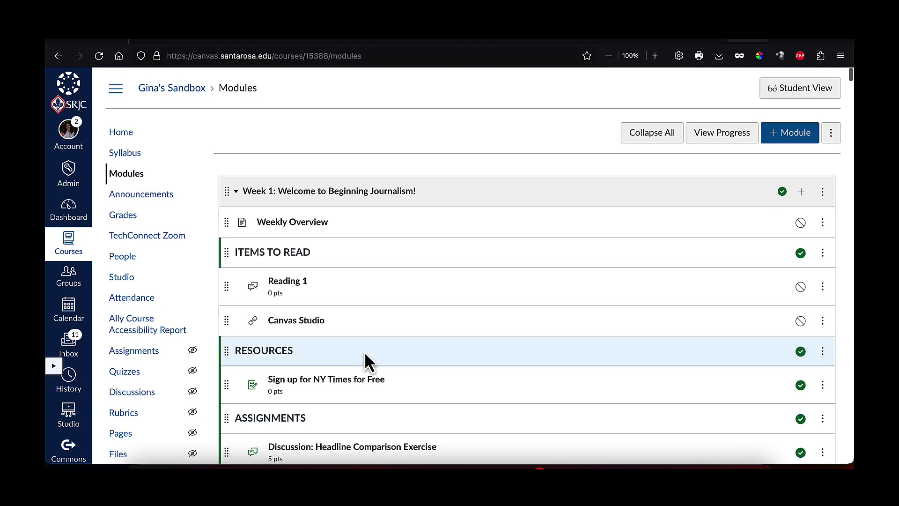
- Add a new module named "Week7: Media Literacy" and collapse the Week 1 module
left_click(796, 135)
left_click(384, 216)
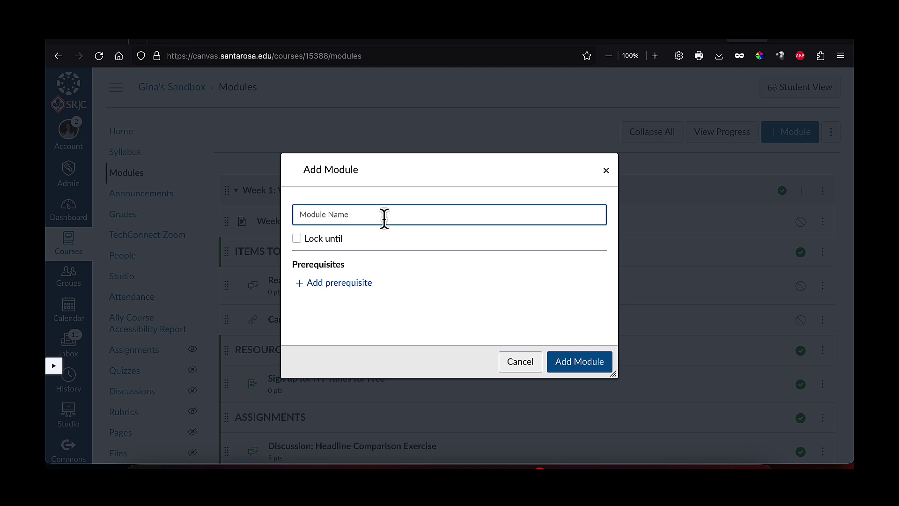
type("Week7: m")
left_click(575, 364)
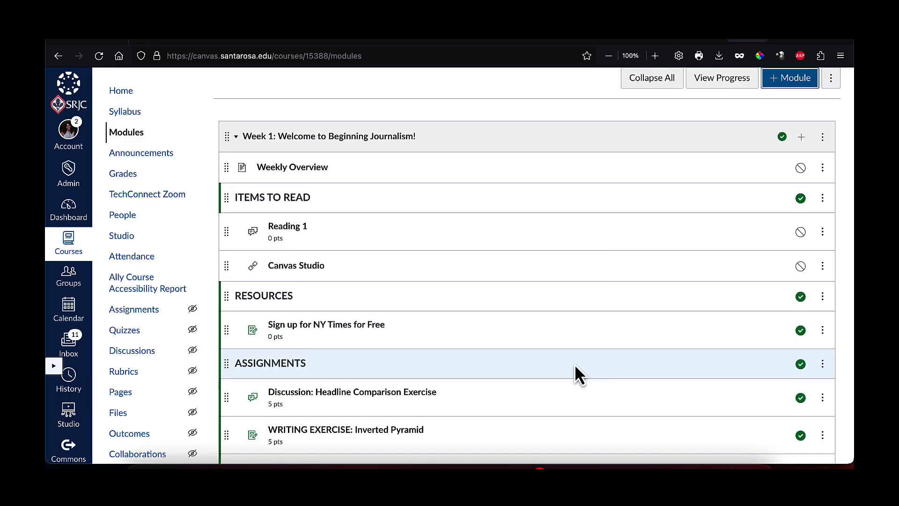
left_click(237, 137)
- Start adding an item to the Week7: Media Literacy module and set its type to Page
scroll(394, 232, "down", 20)
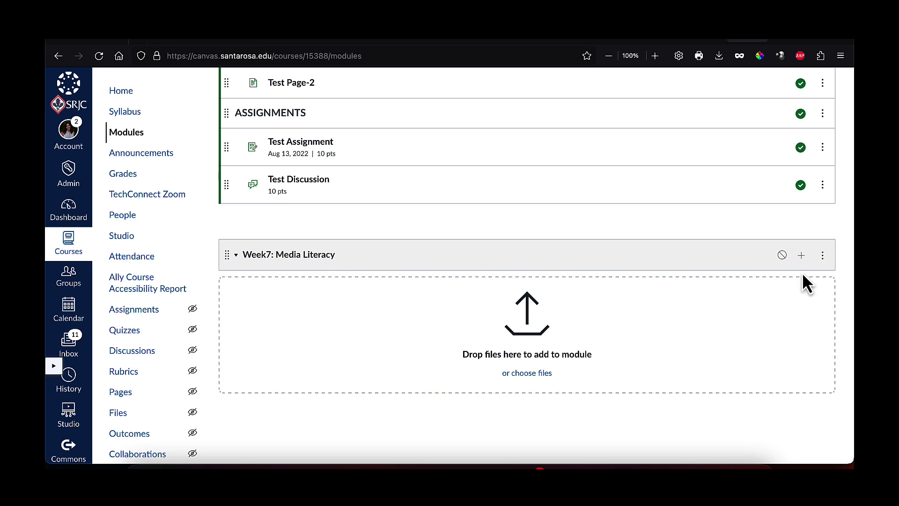
left_click(802, 256)
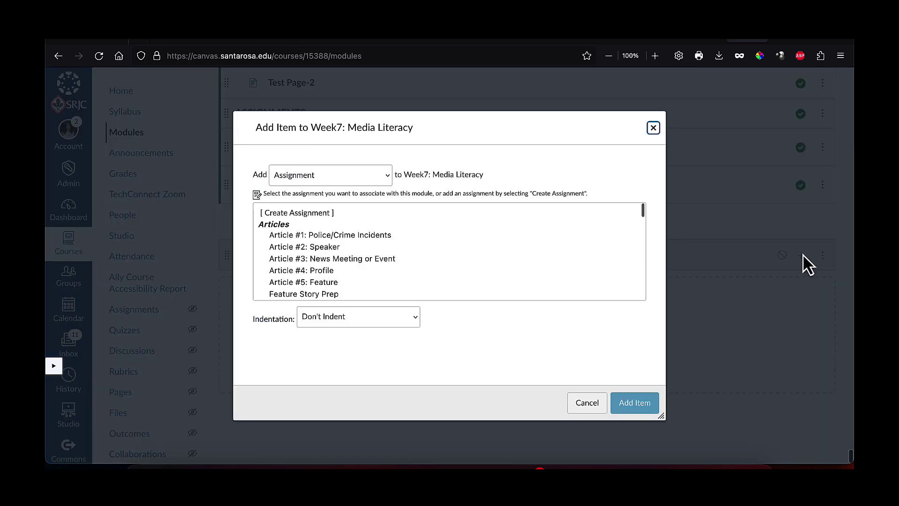
left_click(654, 128)
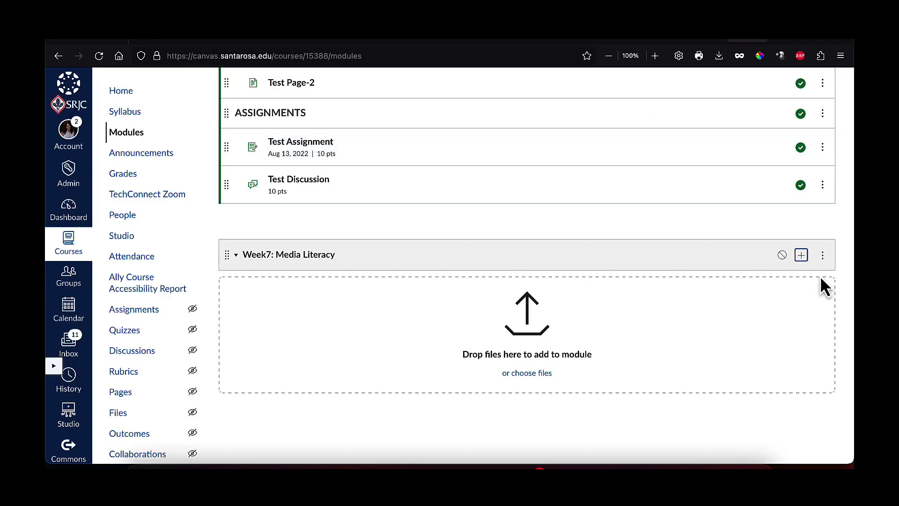
left_click(801, 255)
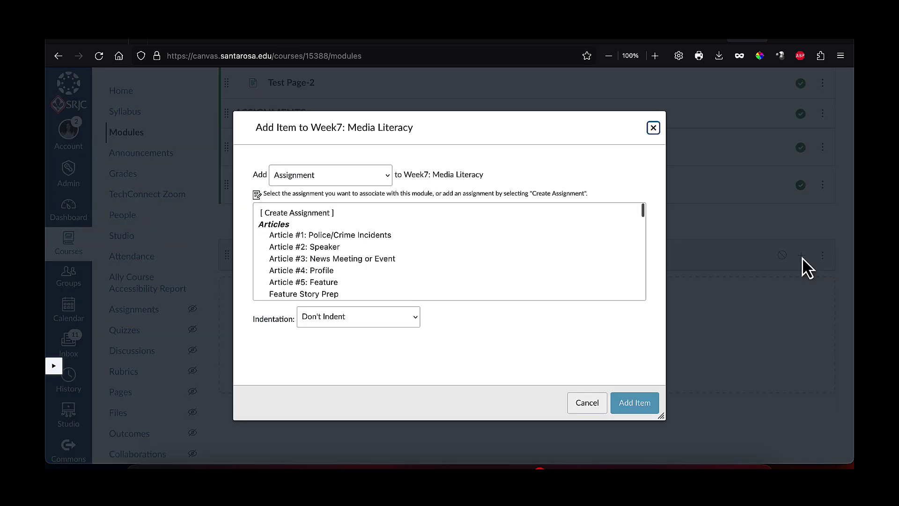
left_click(389, 186)
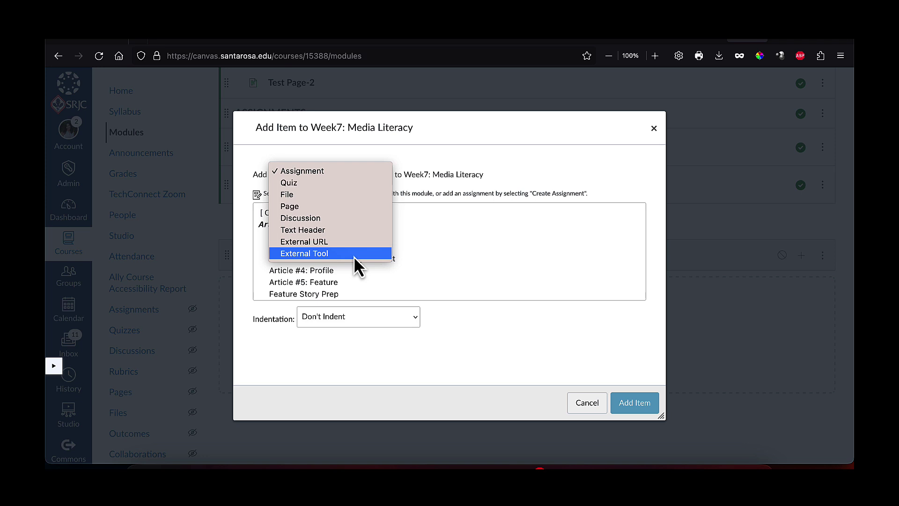
left_click(339, 218)
left_click(339, 176)
left_click(339, 163)
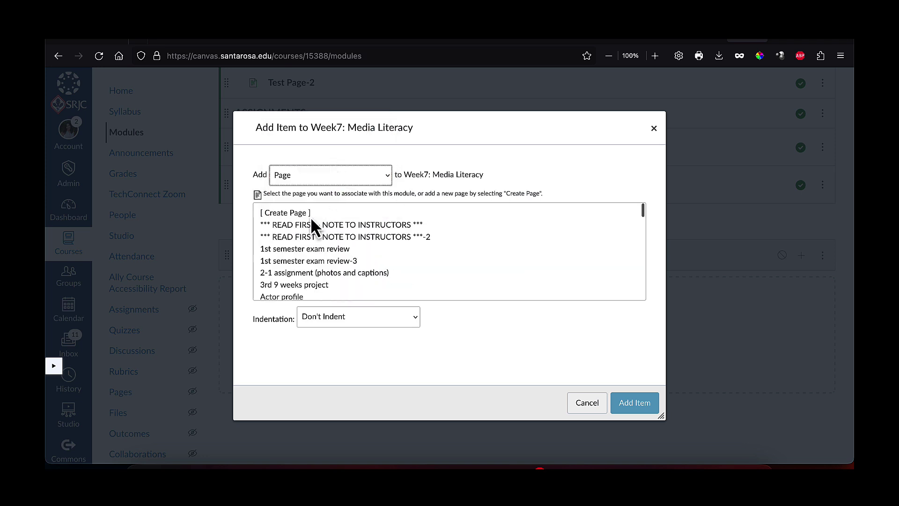
- Create a new page named "Overview" as the module item, add it to the Week7: Media Literacy module and open it
scroll(319, 259, "down", 2)
scroll(319, 260, "up", 2)
left_click(295, 212)
left_click(363, 320)
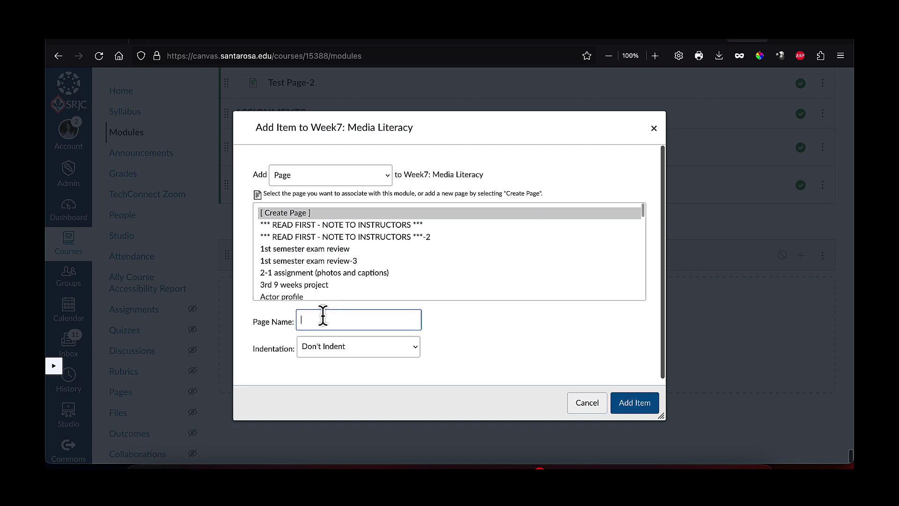
left_click(587, 402)
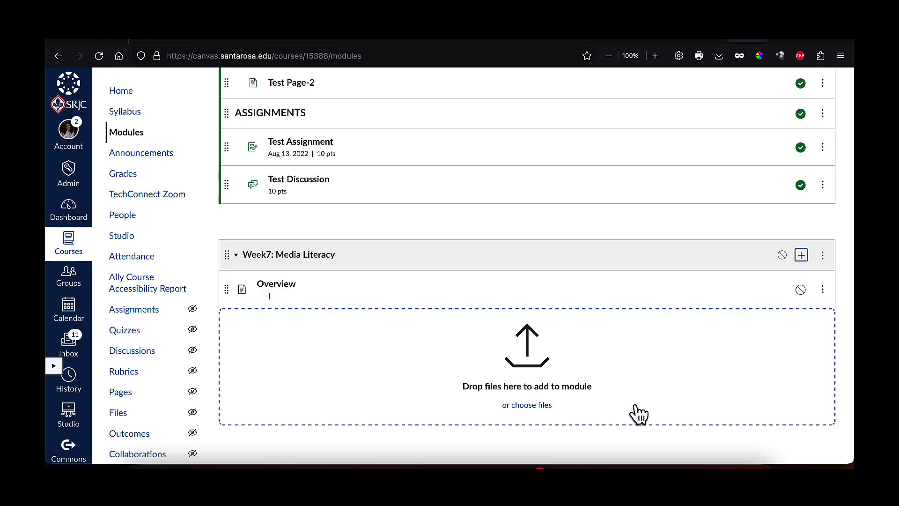
left_click(276, 286)
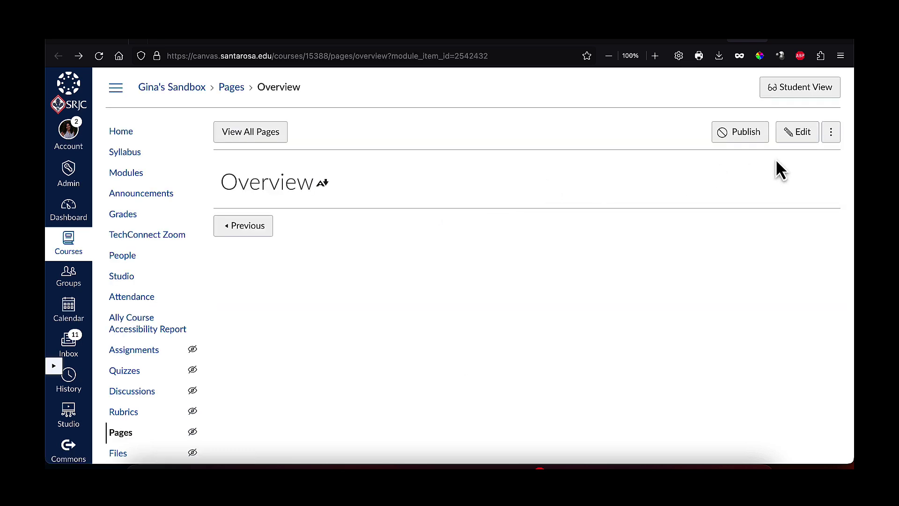
- Open the Overview page for editing and look over its content area and page options
left_click(802, 136)
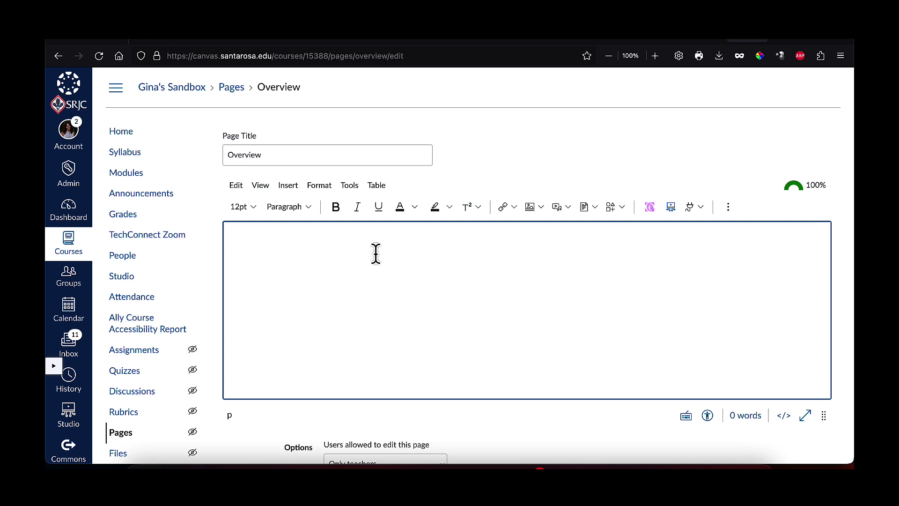
scroll(457, 321, "down", 2)
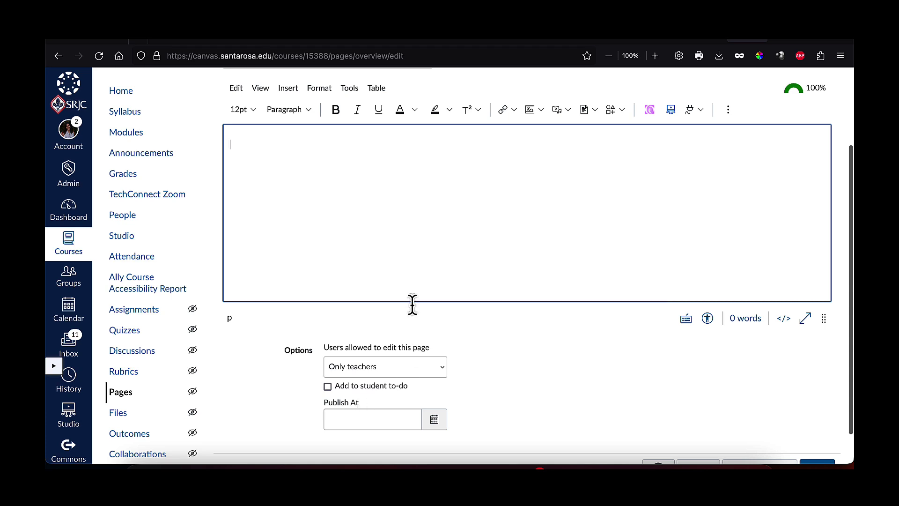
scroll(412, 298, "up", 2)
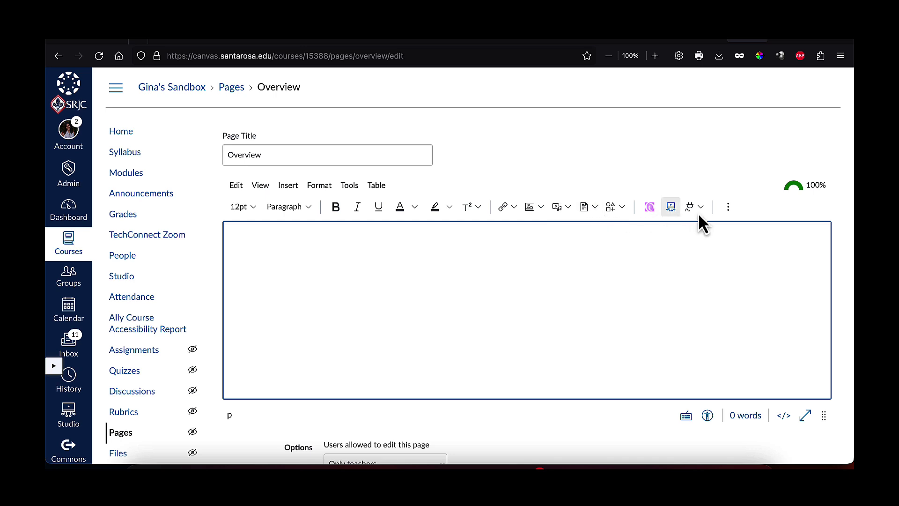
- Examine the editor's font size, paragraph style, heading format, text color, background color and superscript options
left_click(236, 186)
mouse_move(254, 188)
left_click(250, 210)
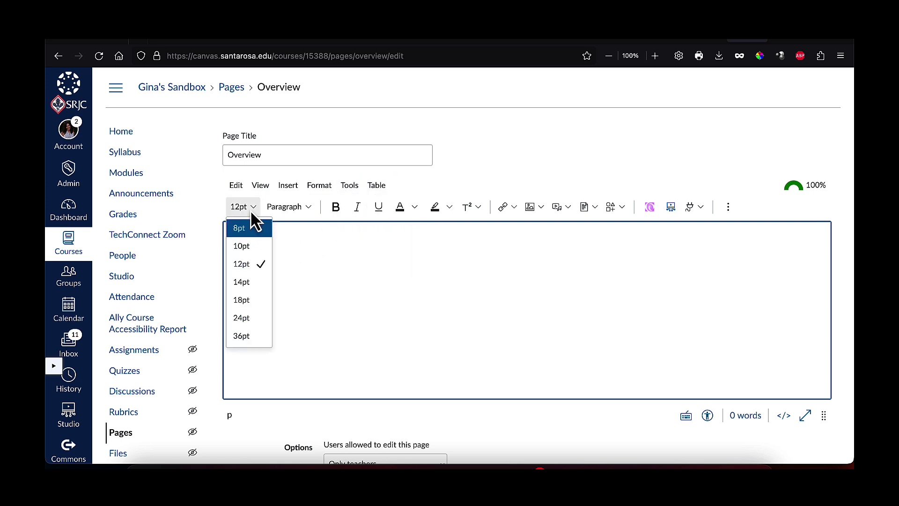
left_click(309, 212)
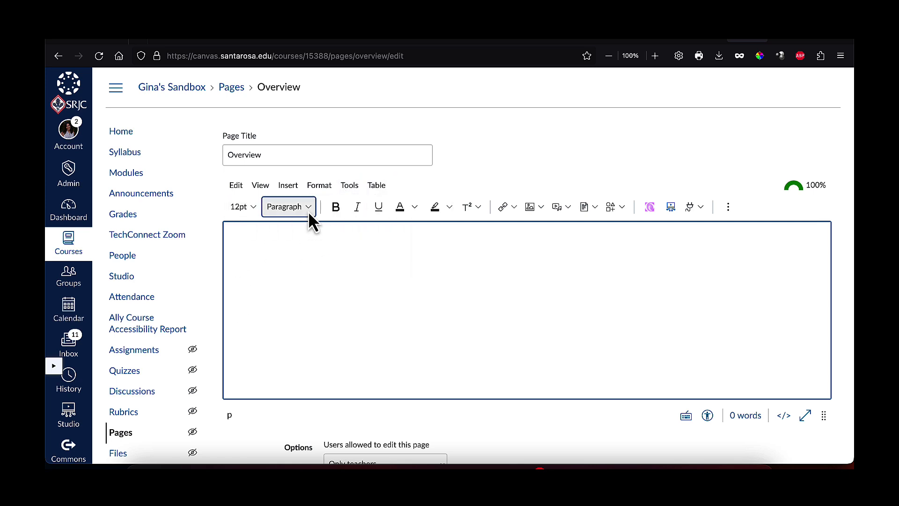
left_click(284, 202)
left_click(320, 172)
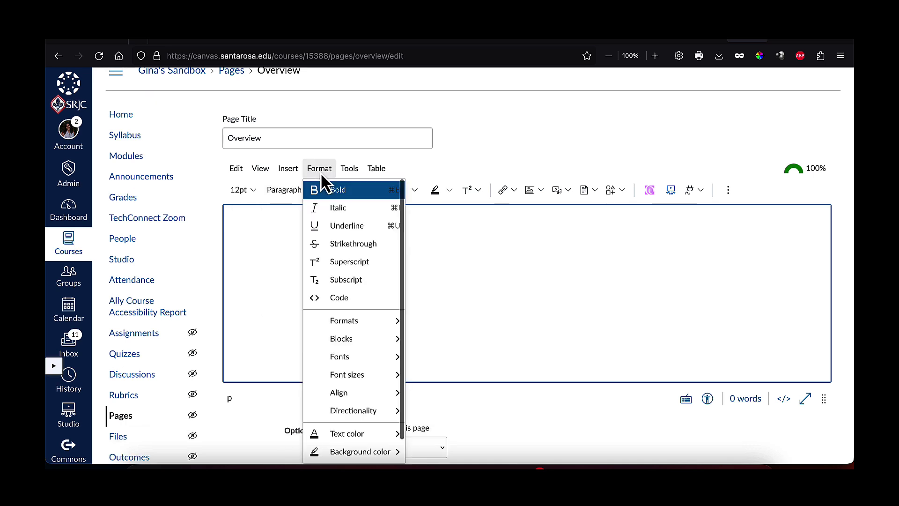
mouse_move(343, 325)
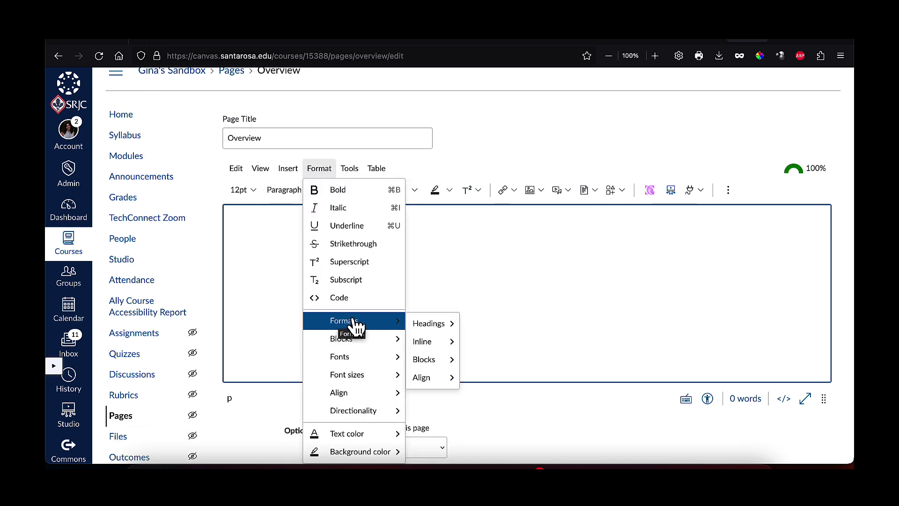
mouse_move(412, 327)
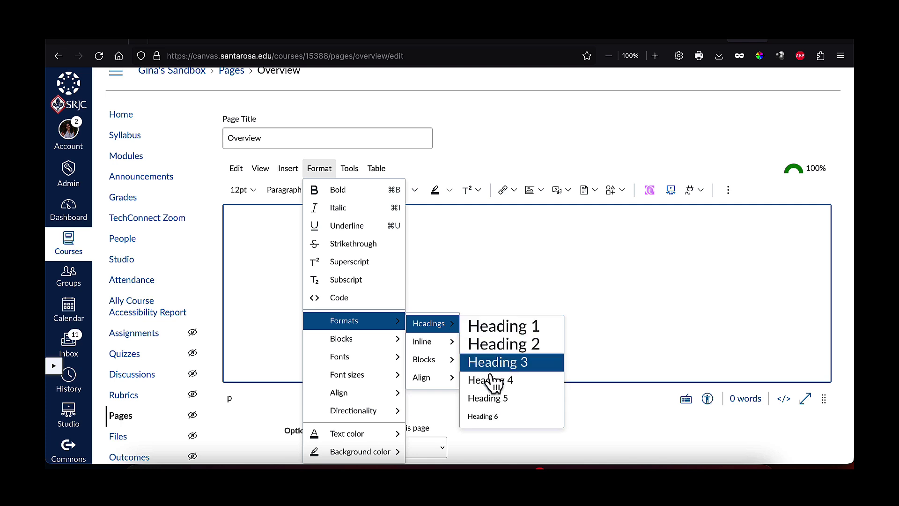
mouse_move(382, 367)
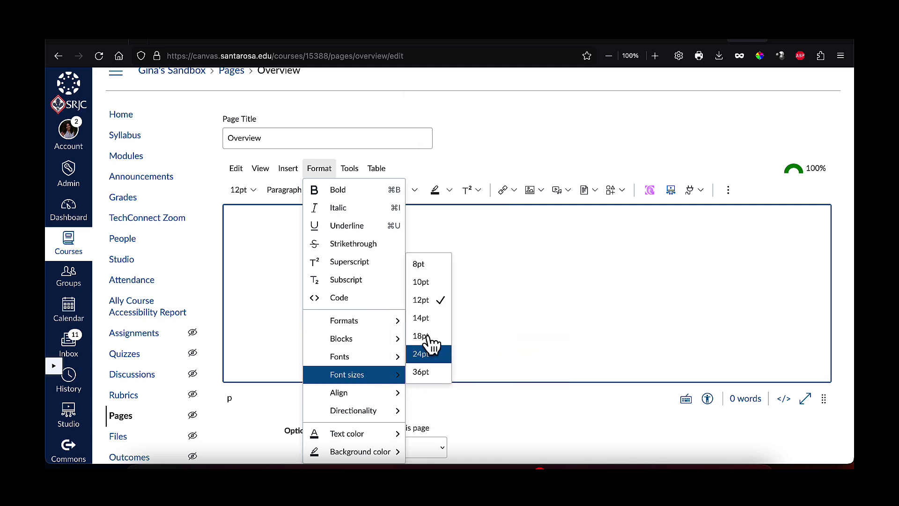
left_click(256, 301)
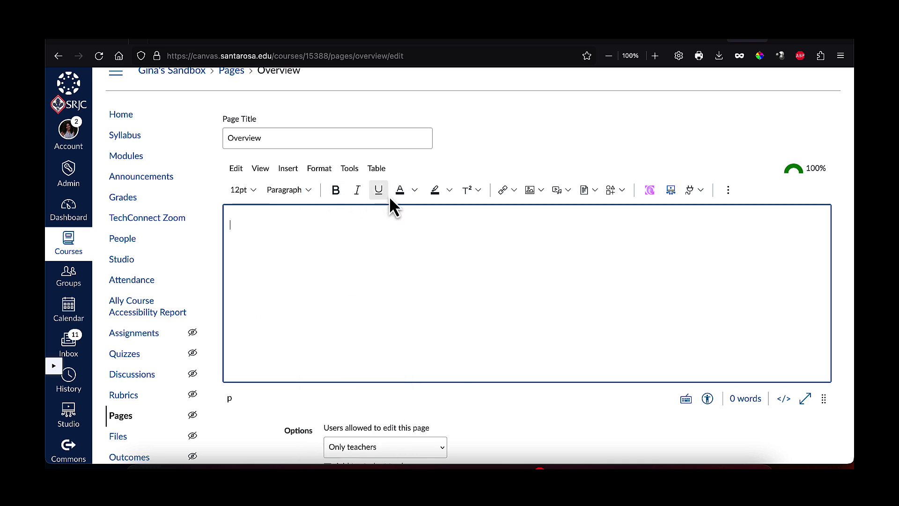
left_click(414, 192)
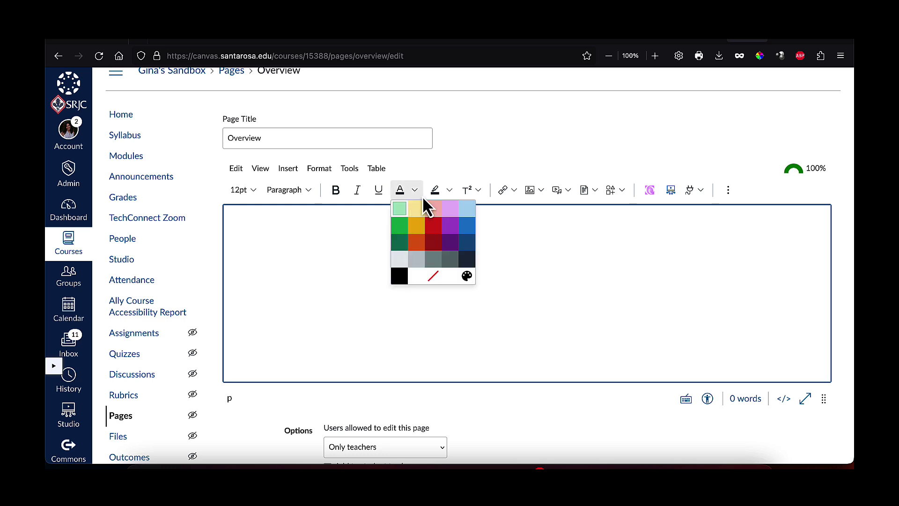
left_click(451, 191)
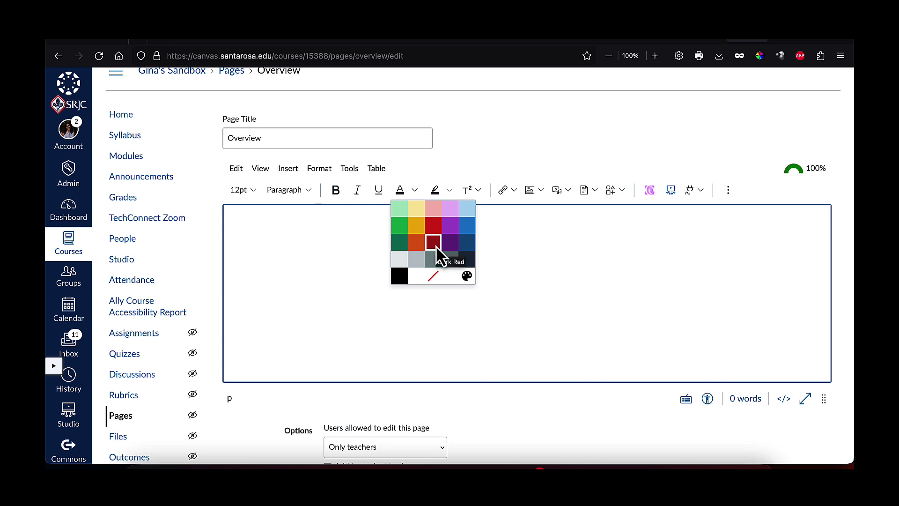
left_click(433, 242)
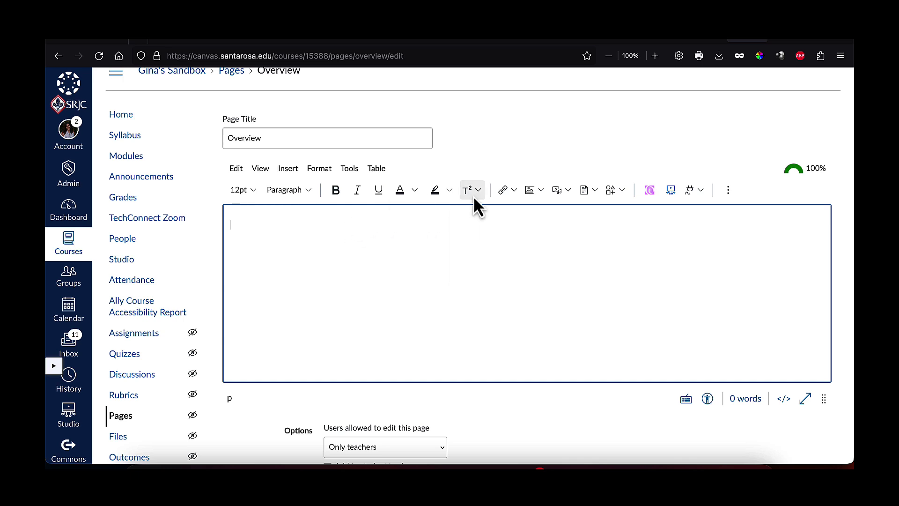
left_click(476, 197)
left_click(476, 197)
left_click(320, 170)
- Enter "Introduction", "Welcome to the course! This week, we will focus on media literacy.", "TO DO", "Watch lecture video", "Complete readings" and "Participate in discussion" on separate lines
left_click(266, 245)
type("Introduction Welcome to the course! This week, we will focus on media literacy")
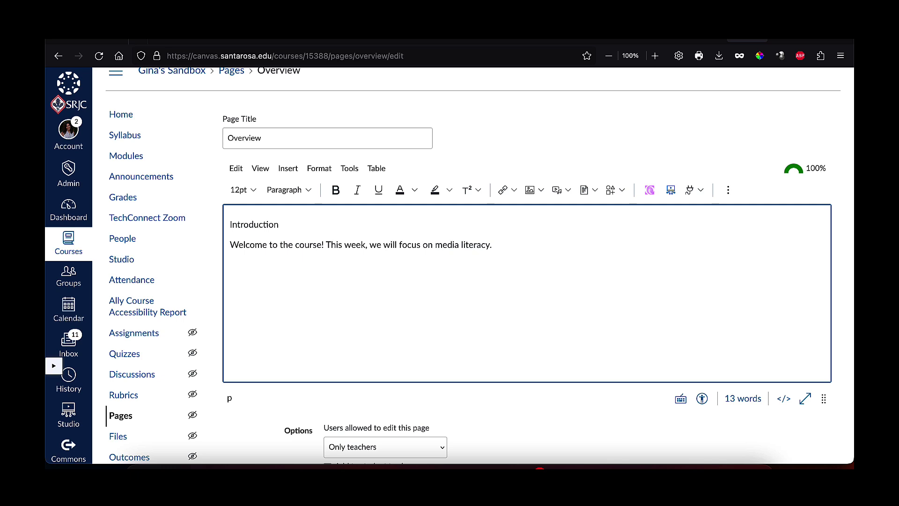
type("TO DO Watch lecture video Complete readings Participate in discussion")
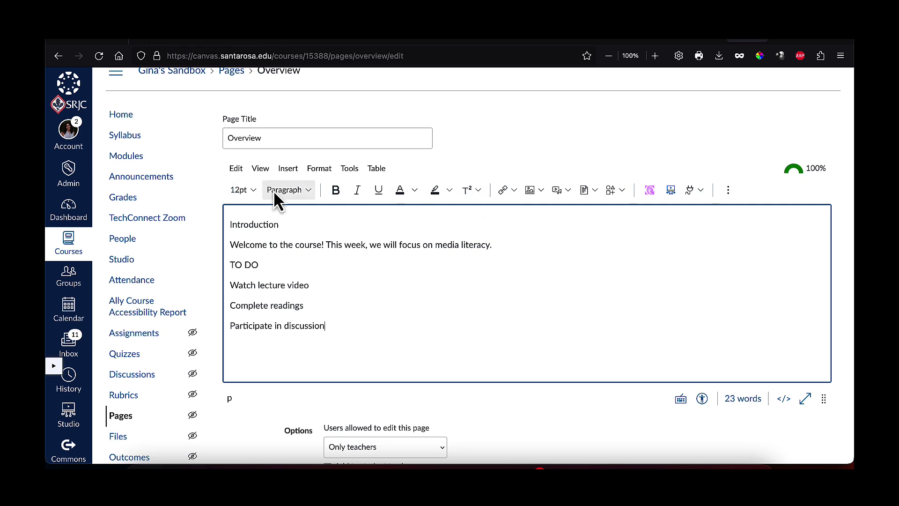
- Format the "Introduction" line as Heading 2 and the "TO DO" line as Heading 3
left_click_drag(297, 227, 223, 225)
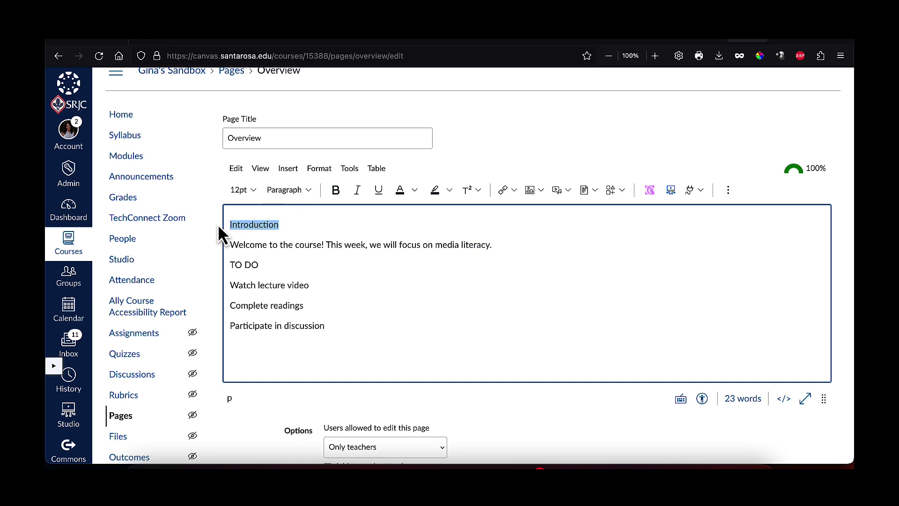
left_click(311, 192)
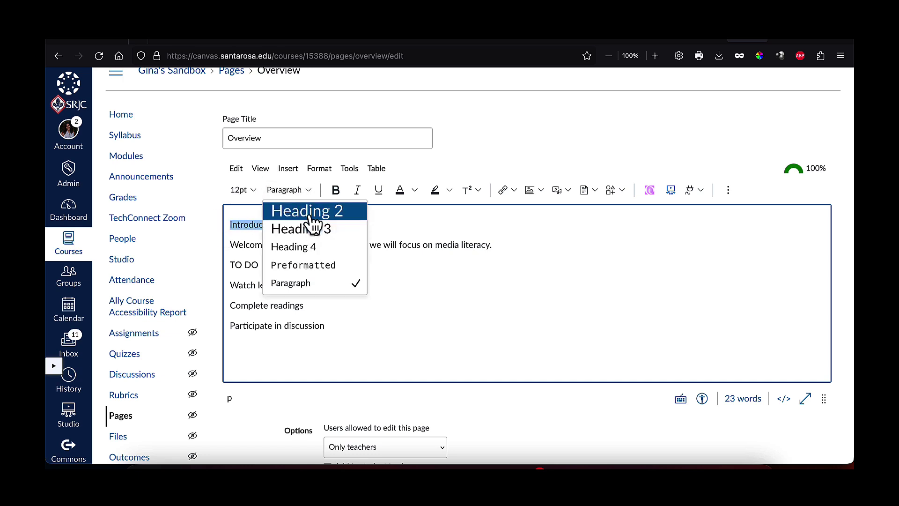
left_click(309, 210)
left_click_drag(280, 271, 228, 270)
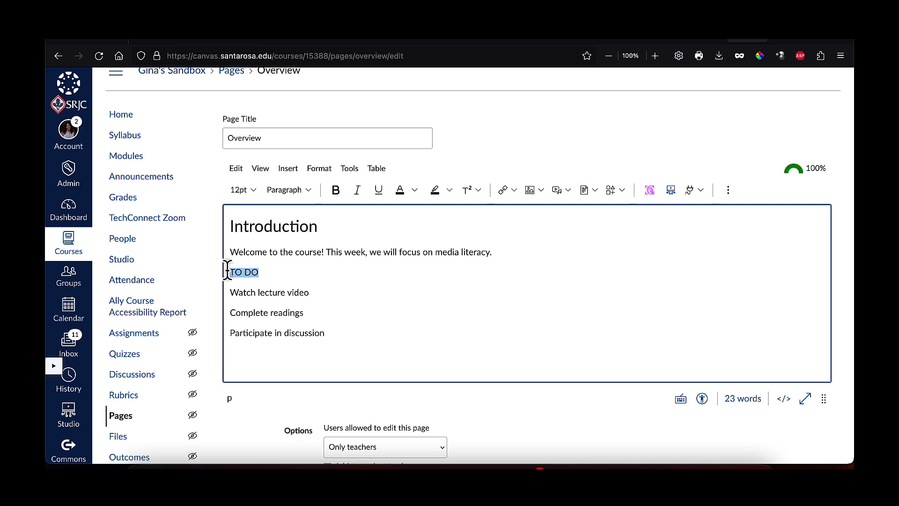
left_click(293, 189)
left_click(287, 228)
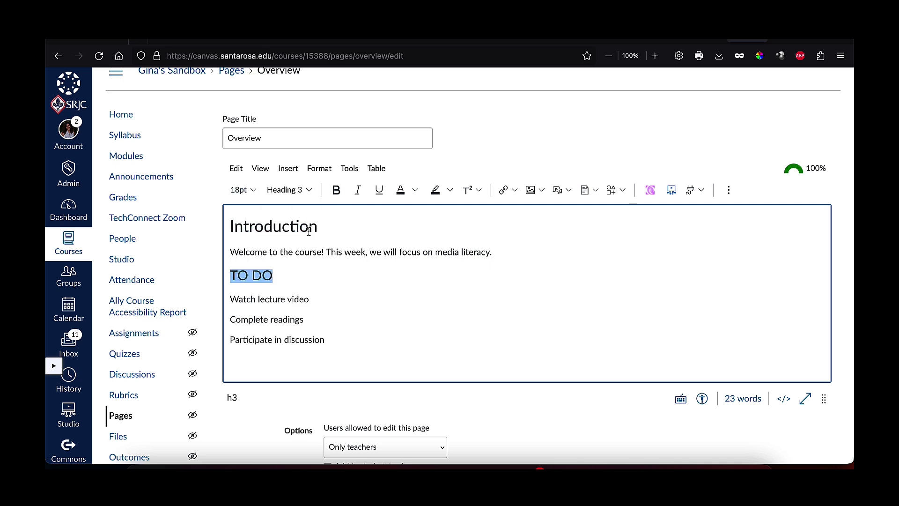
- Format the three task lines under the TO DO heading as a bulleted list
left_click_drag(327, 344, 227, 300)
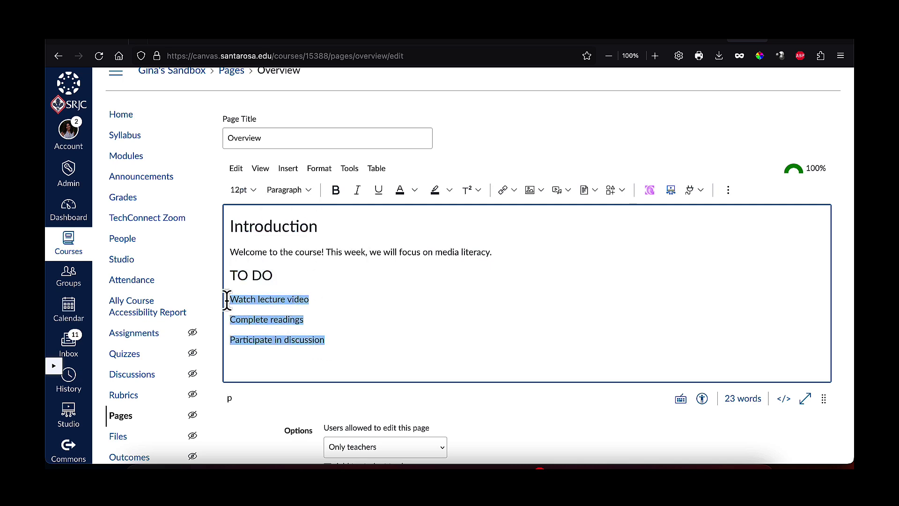
left_click(727, 190)
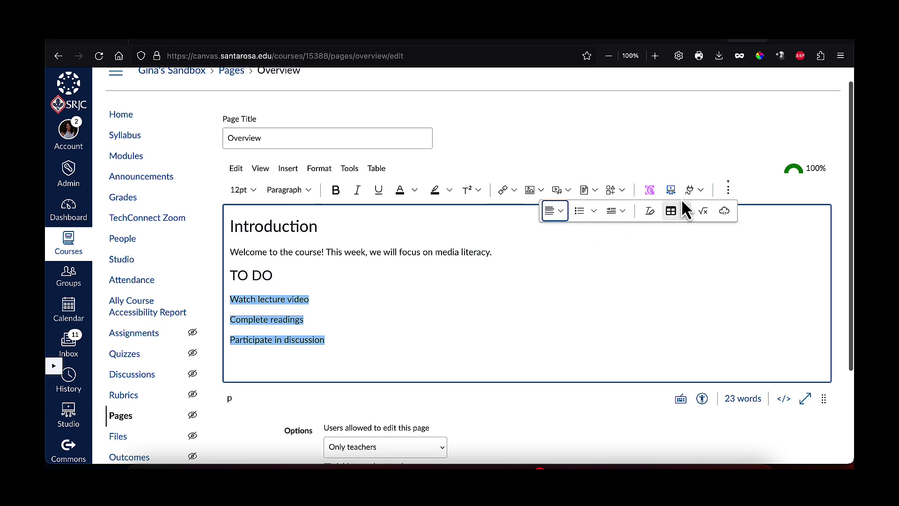
left_click(578, 251)
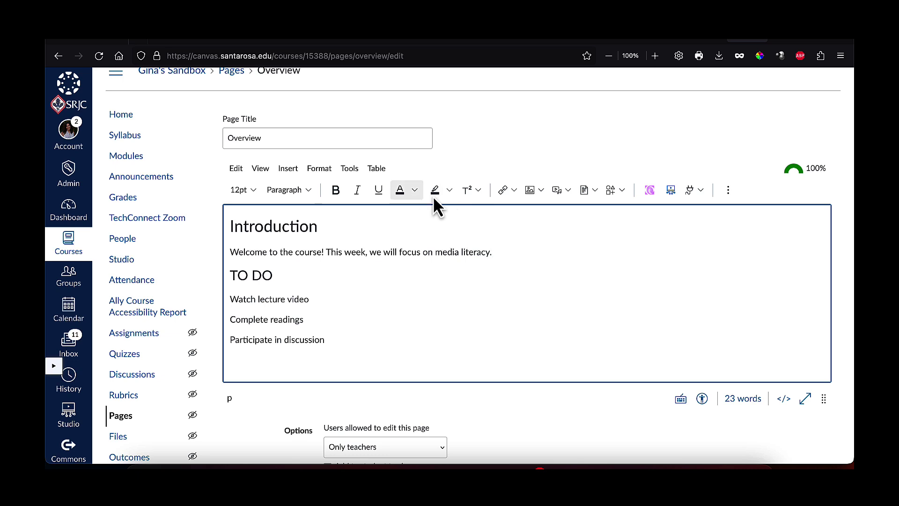
left_click(731, 190)
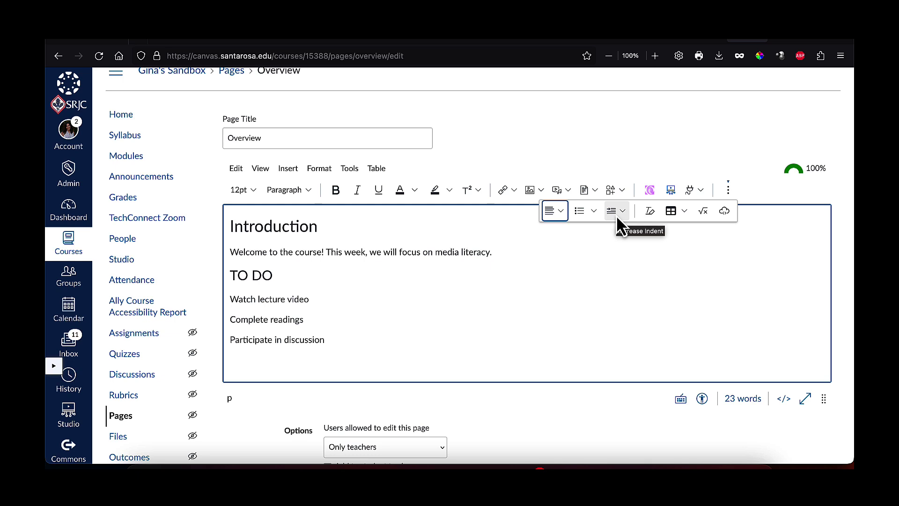
left_click_drag(326, 340, 229, 298)
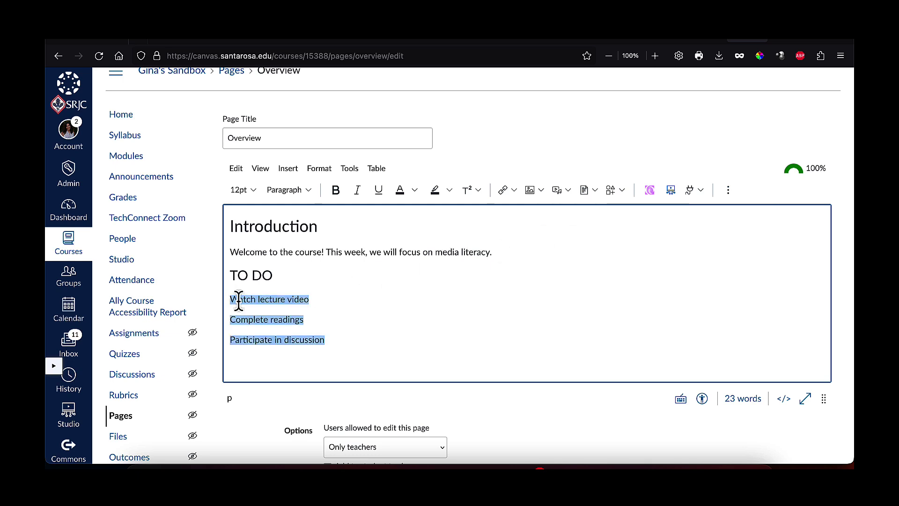
left_click(728, 190)
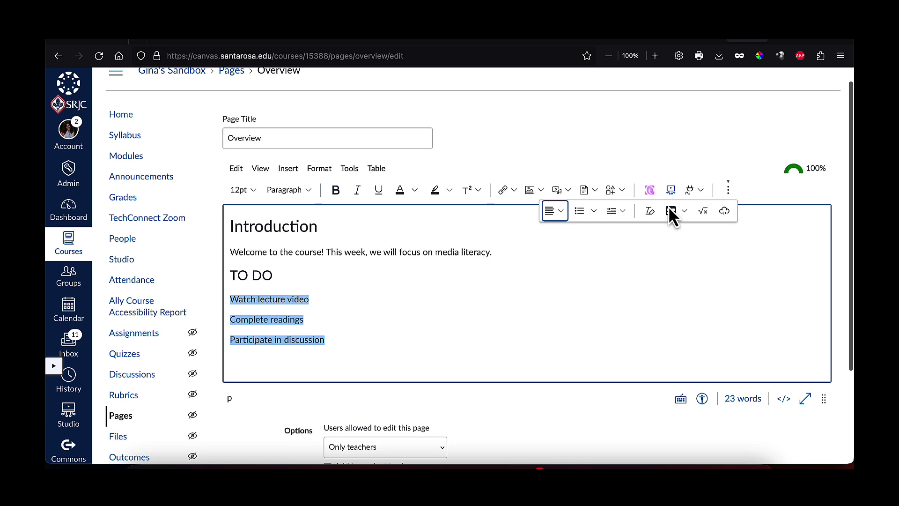
left_click(585, 212)
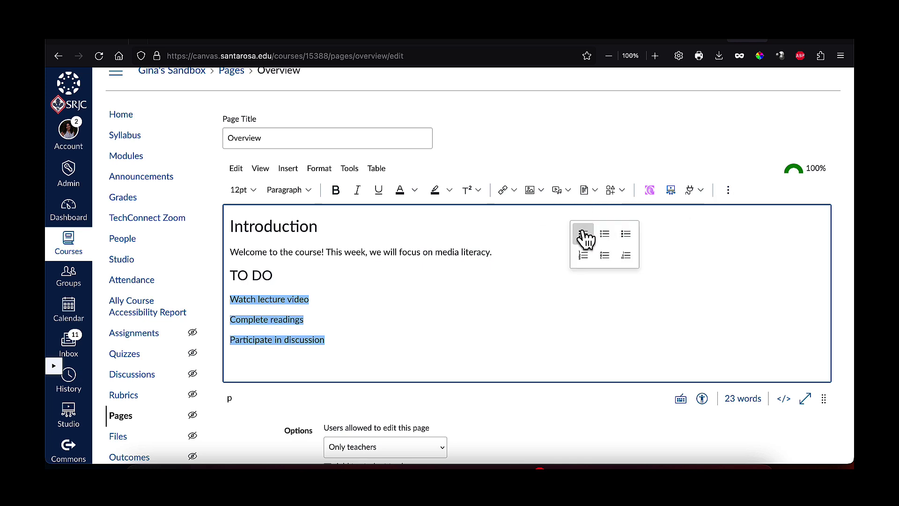
left_click(582, 231)
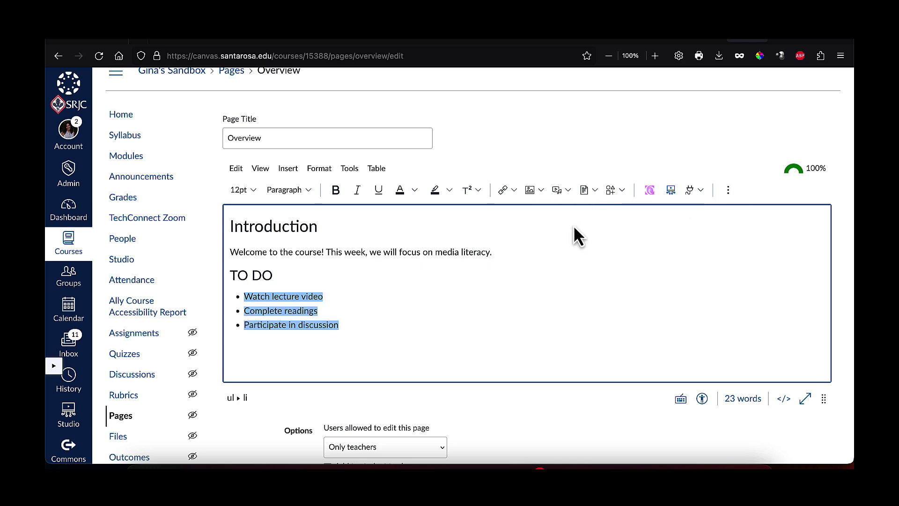
- Format the three tasks under the TO DO heading as a numbered list
left_click(728, 190)
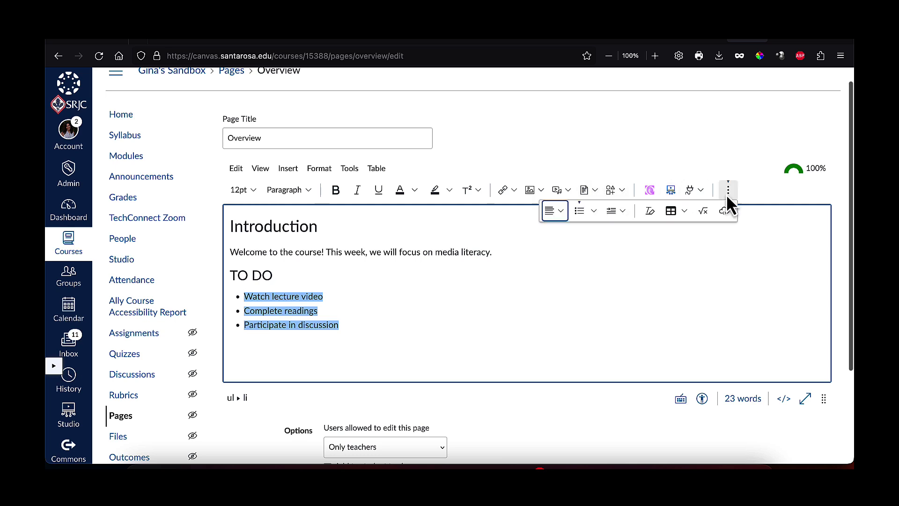
left_click(594, 211)
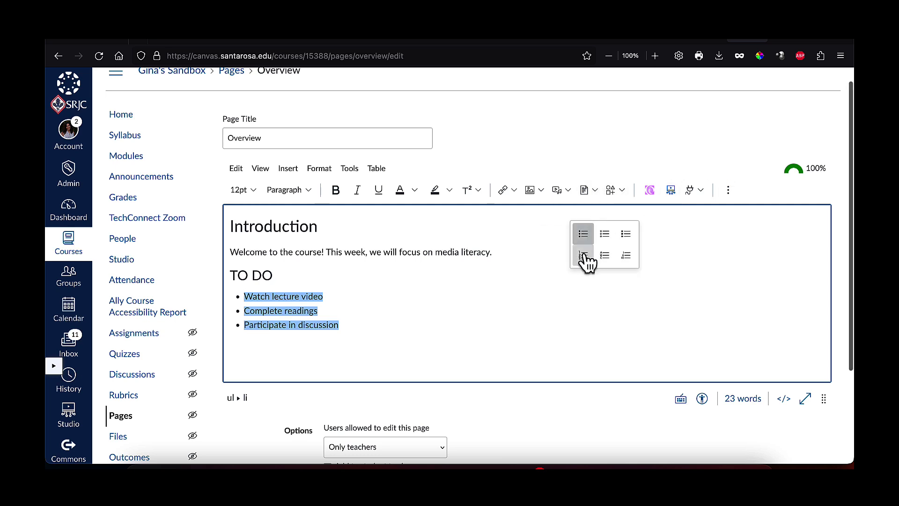
left_click(586, 255)
left_click(414, 333)
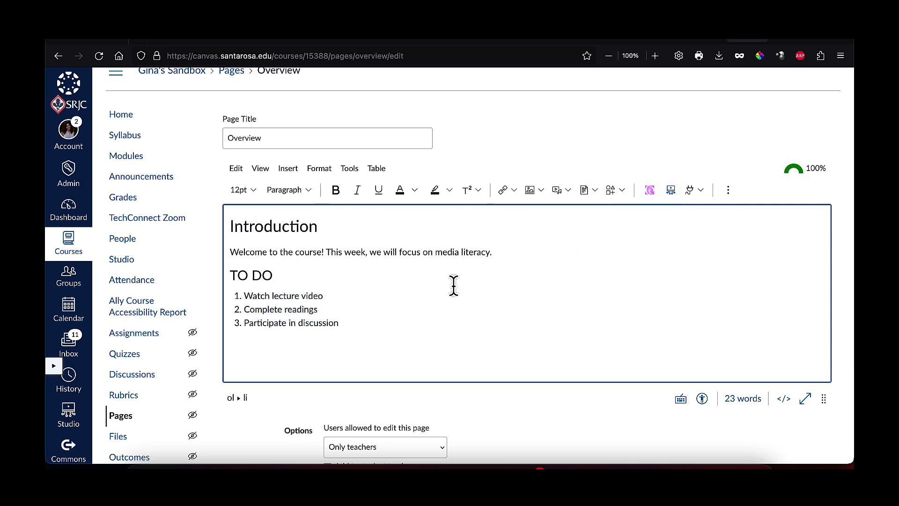
- Insert a horizontal line between the welcome sentence and the TO DO heading
left_click(507, 252)
key("Return")
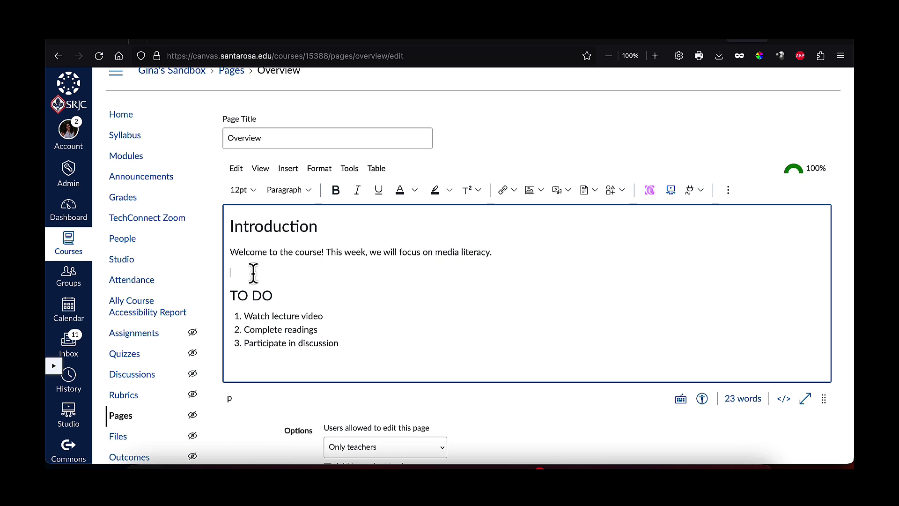
left_click(292, 173)
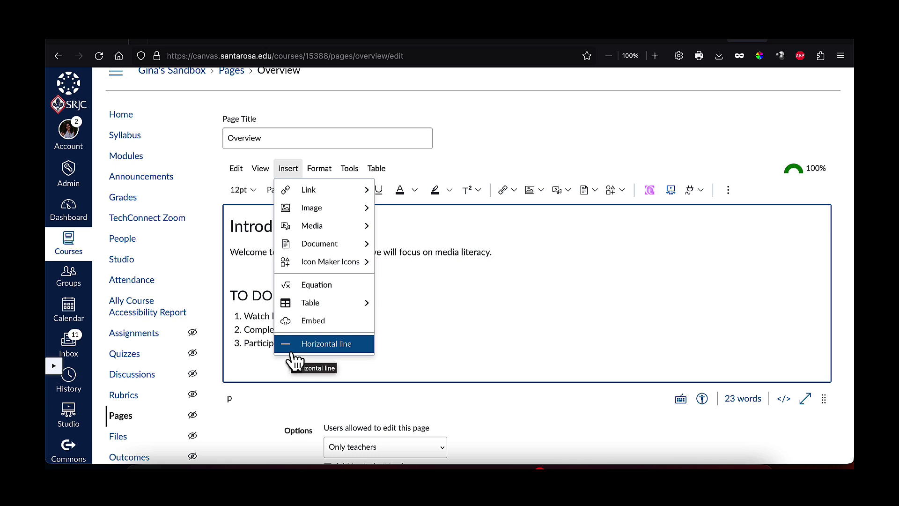
left_click(326, 344)
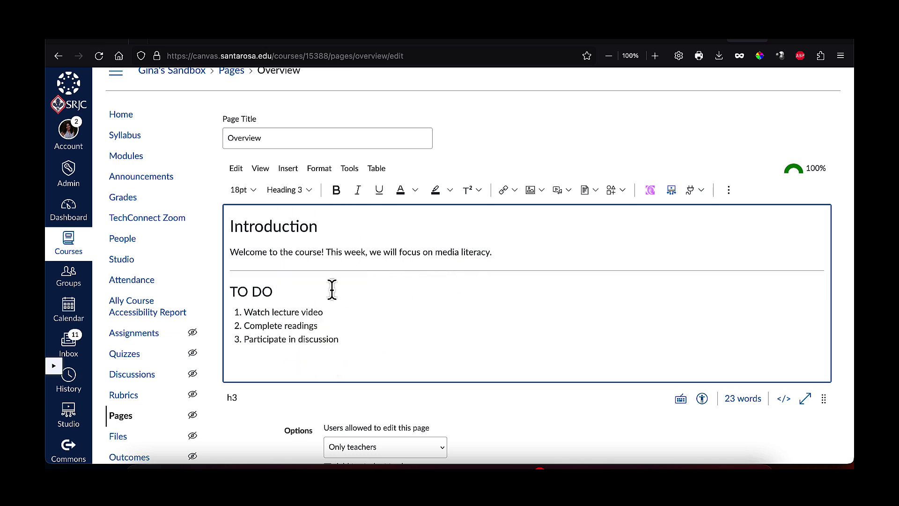
- Select the word "readings" in the second task of the numbered TO DO list
left_click(358, 355)
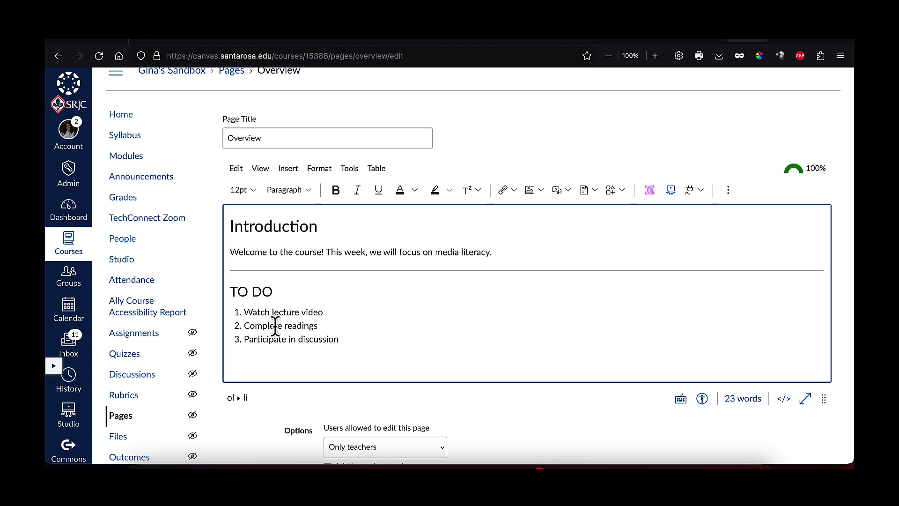
left_click_drag(282, 325, 319, 326)
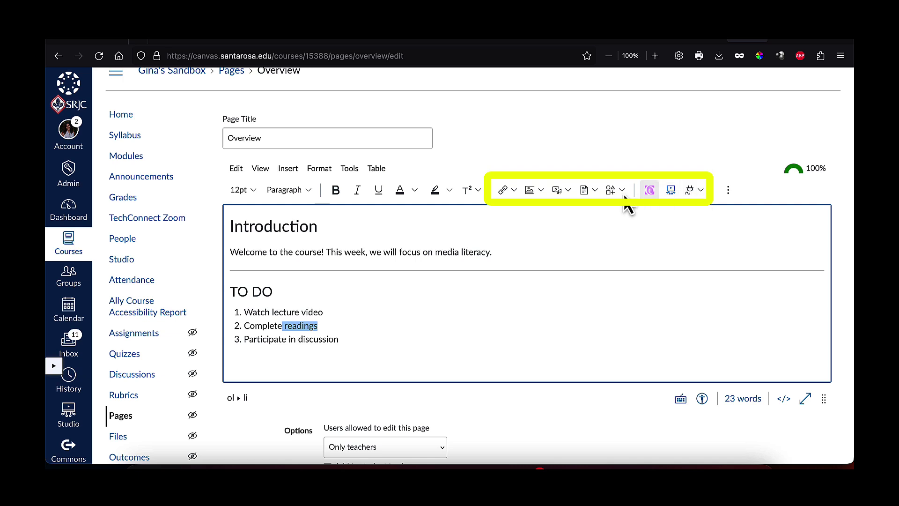
- Examine the editor's additional formatting and alignment options and its document, icon and media insertion choices
left_click(728, 196)
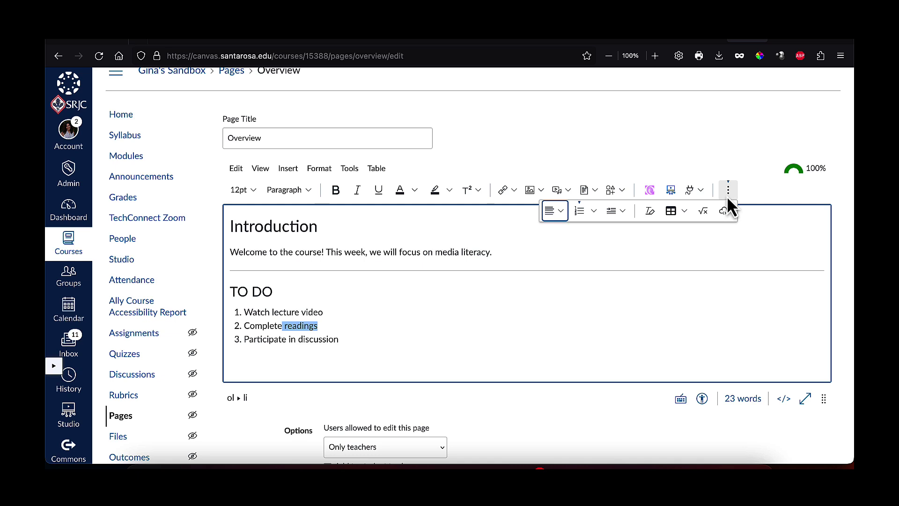
left_click(558, 212)
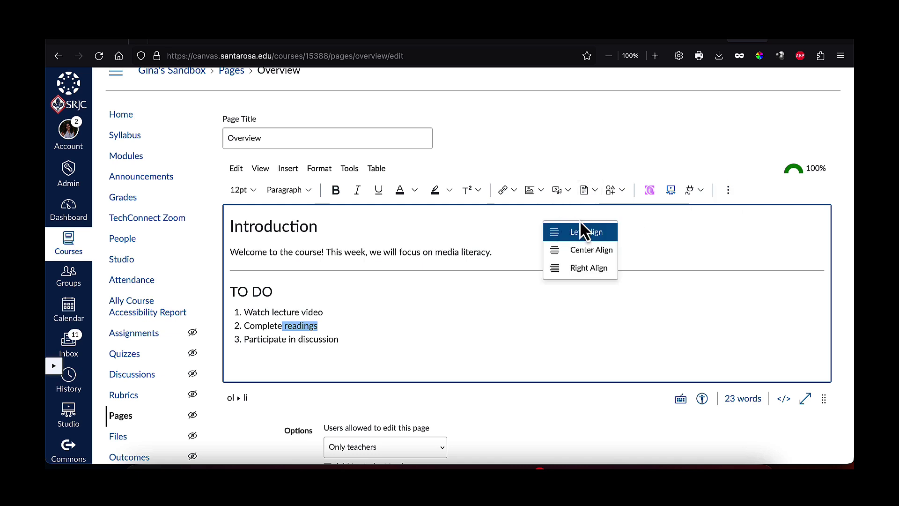
left_click(728, 192)
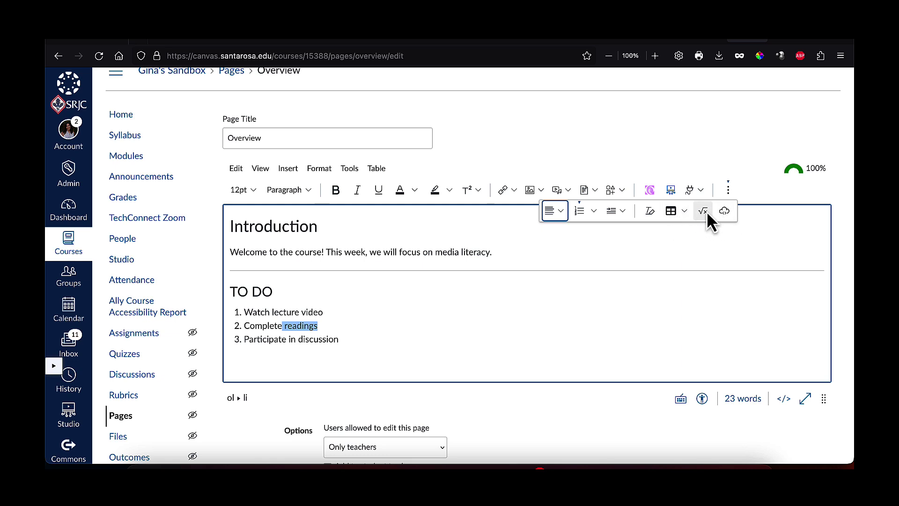
left_click(729, 192)
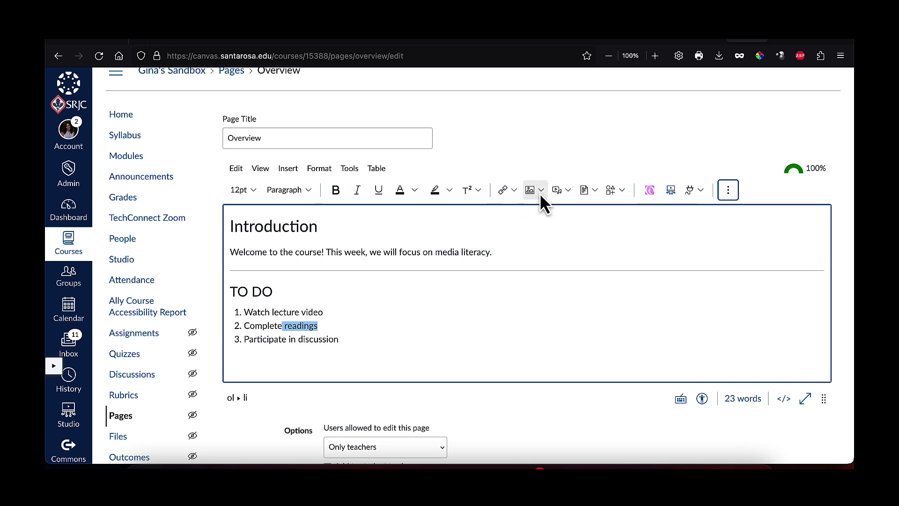
left_click(592, 190)
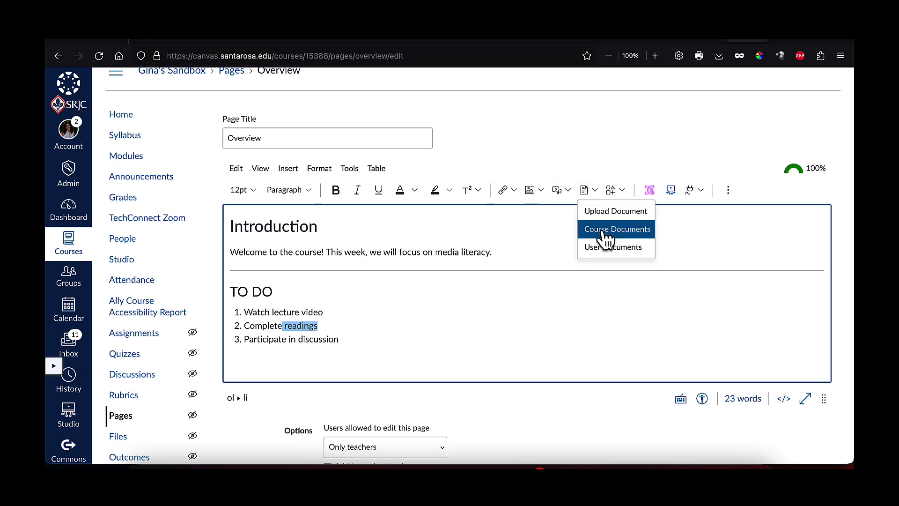
left_click(619, 192)
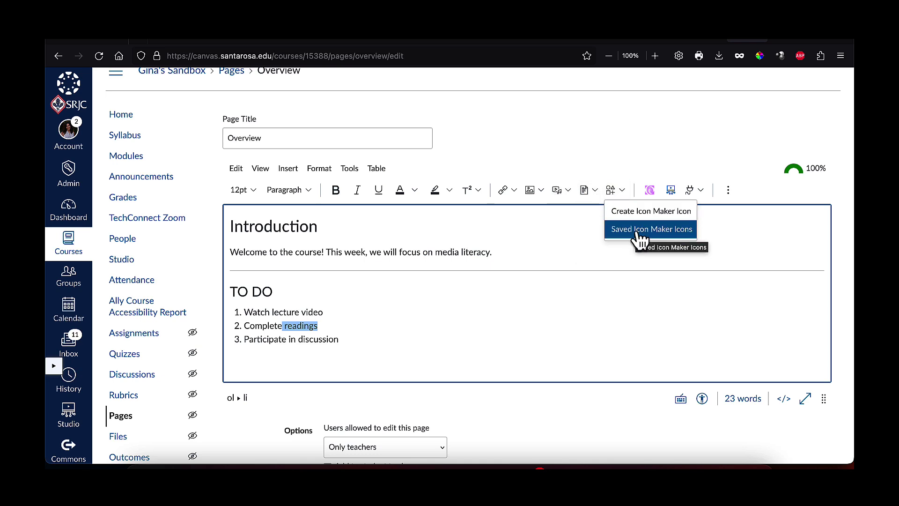
left_click(569, 190)
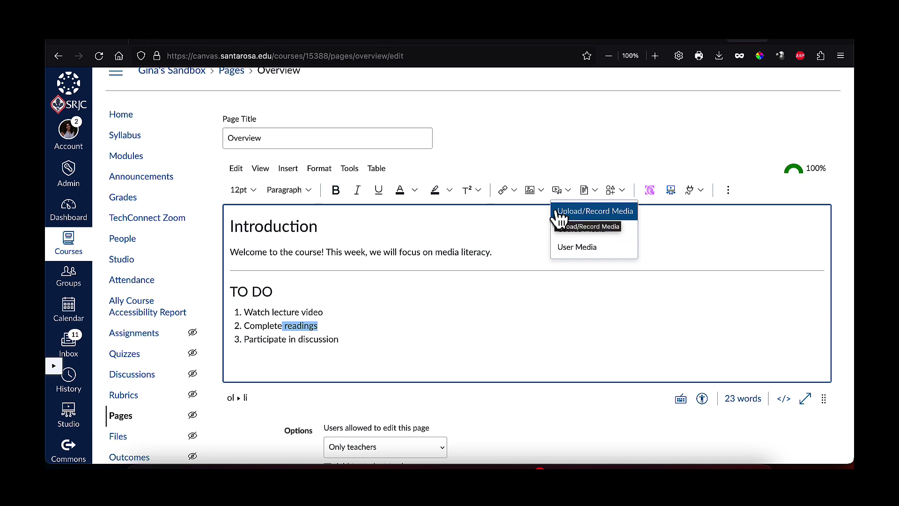
left_click(513, 167)
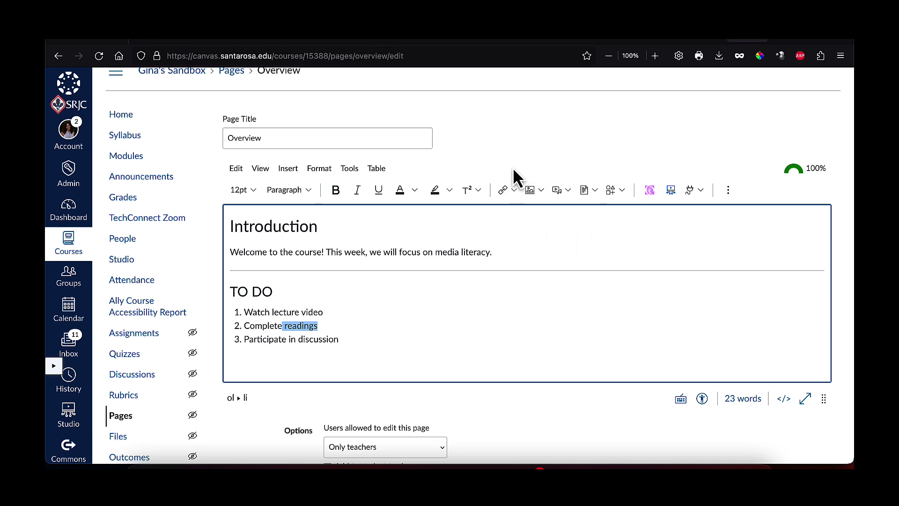
- Link the selected word "readings" to the existing course page "Book Notes"
left_click(515, 192)
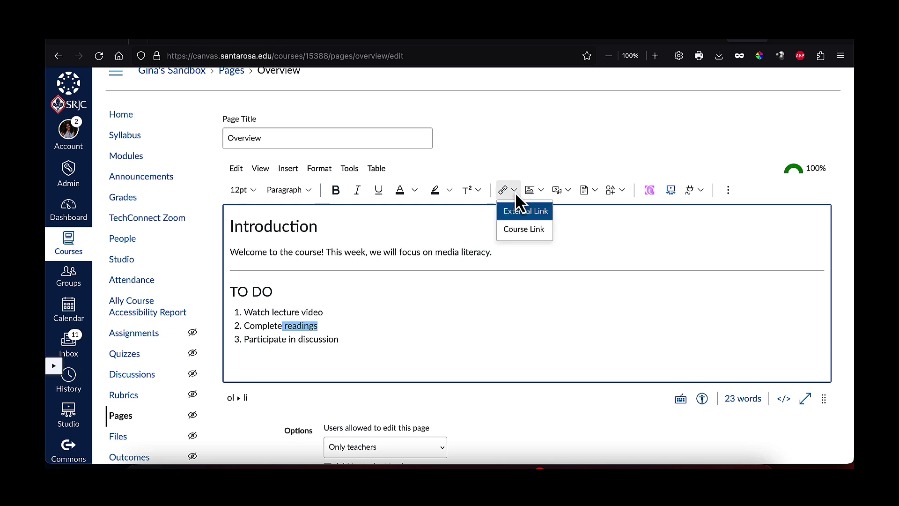
left_click(530, 229)
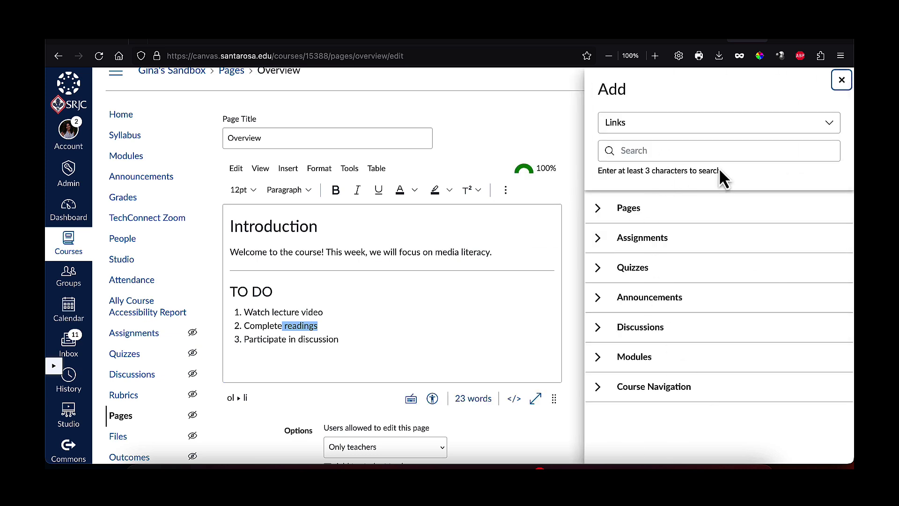
left_click(599, 209)
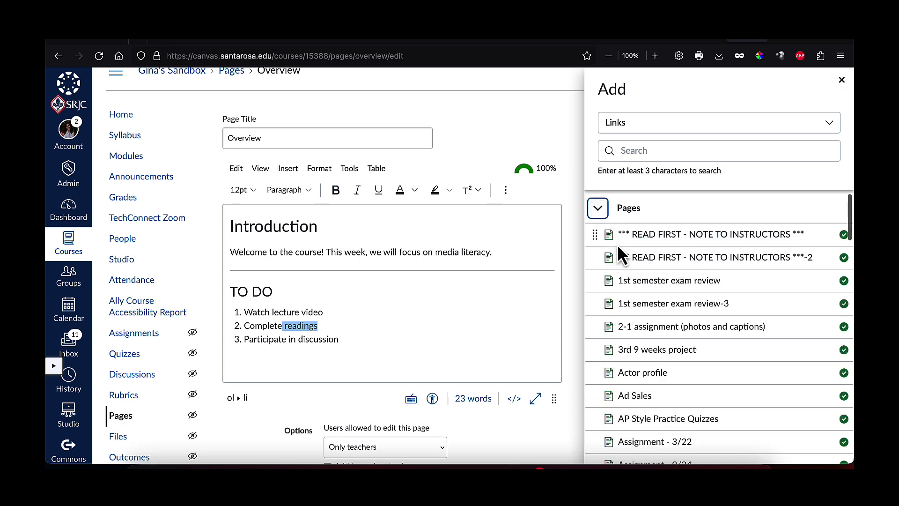
scroll(673, 330, "down", 1)
scroll(675, 334, "down", 10)
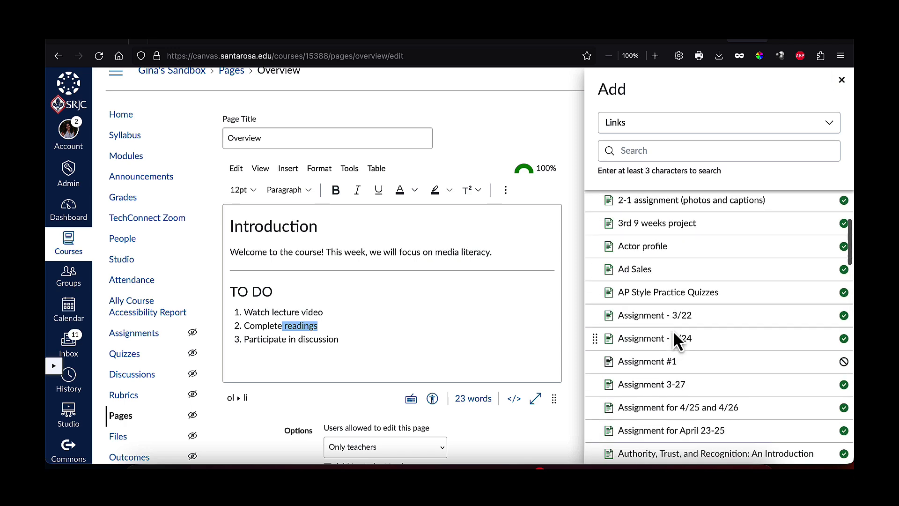
scroll(673, 330, "down", 4)
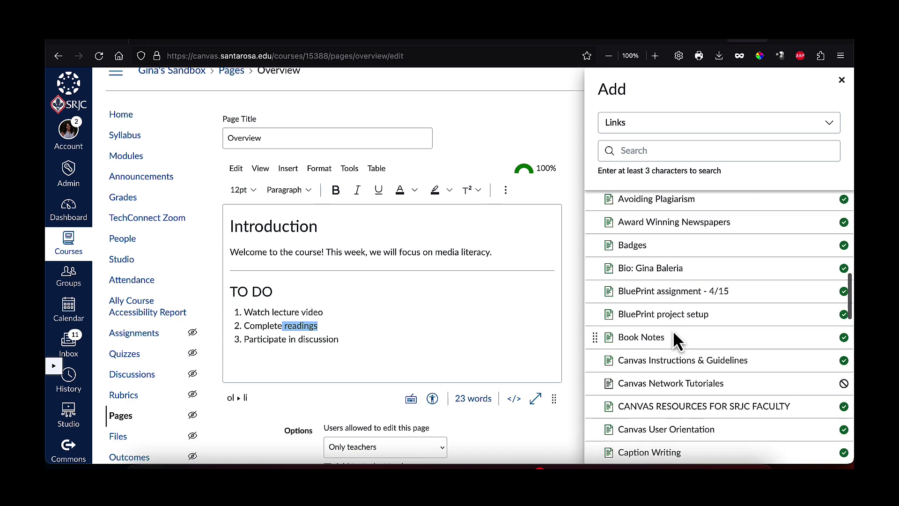
left_click(647, 341)
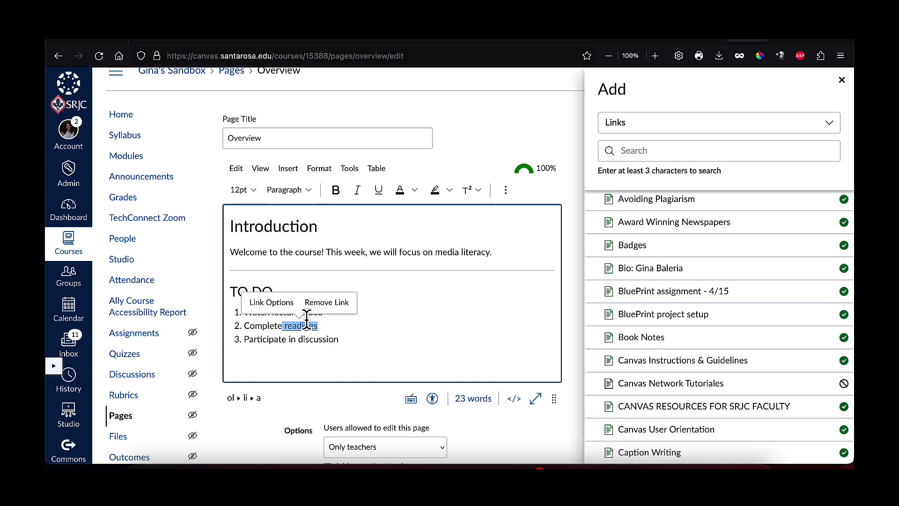
left_click(355, 332)
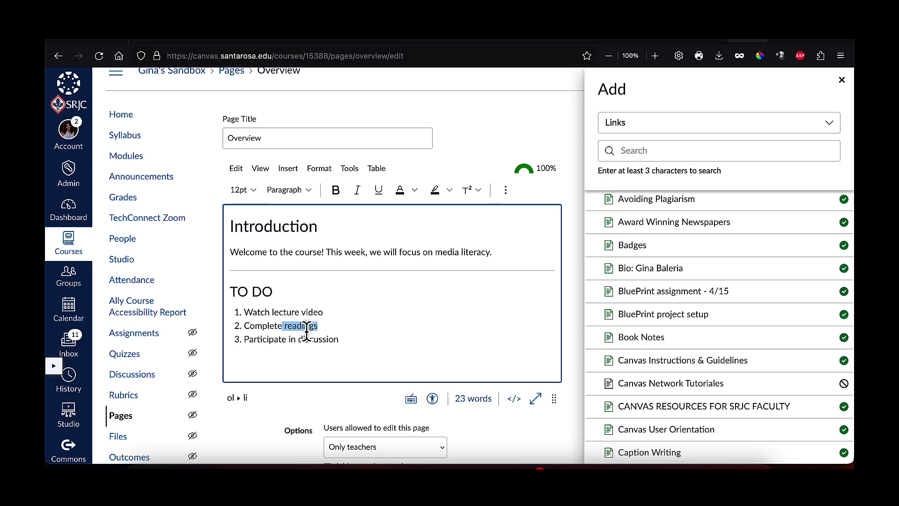
left_click(648, 336)
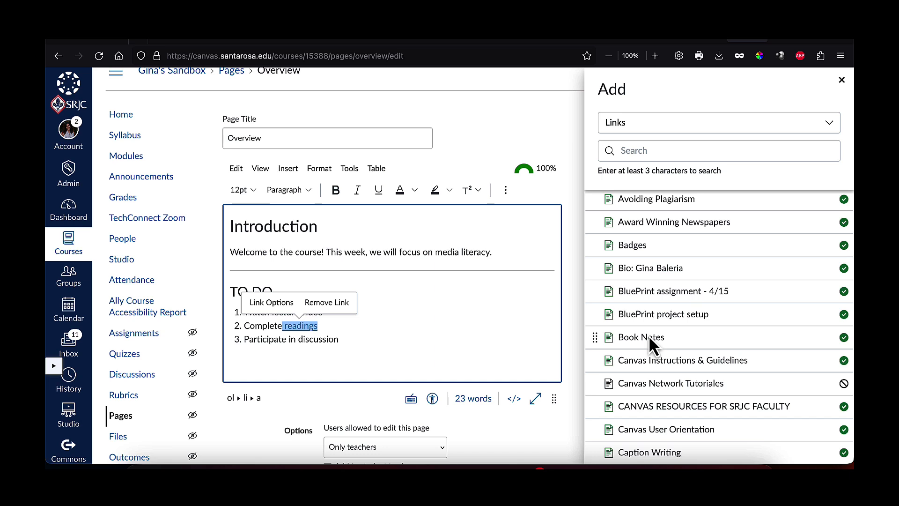
- Check the link on "readings", close the course links pane and return to the page text
left_click(402, 317)
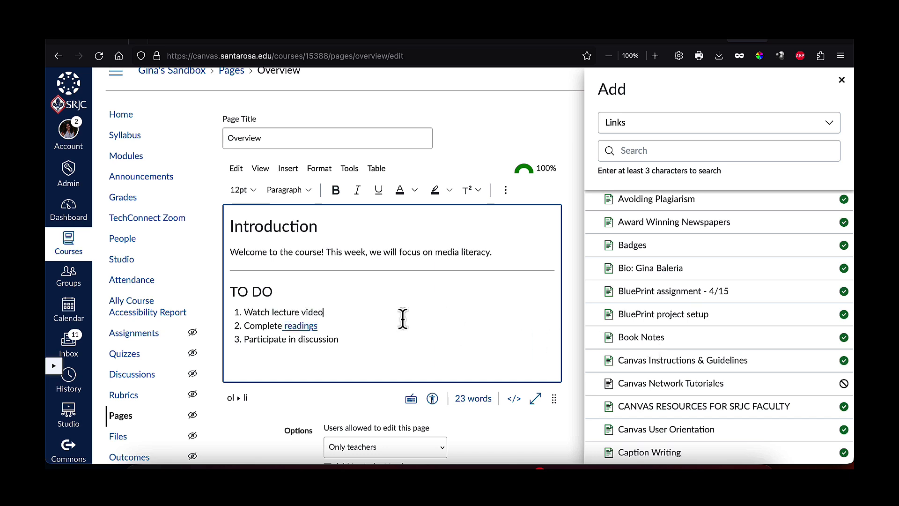
left_click(325, 326)
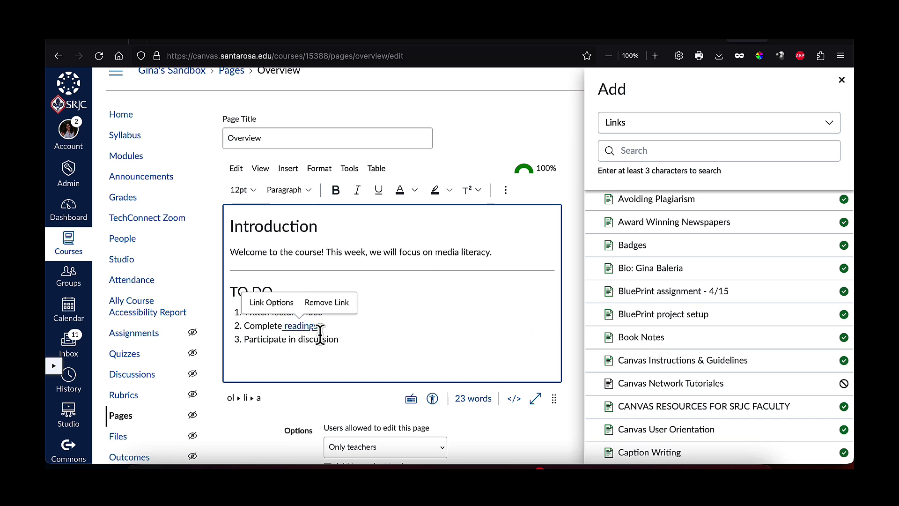
left_click(842, 80)
left_click(291, 363)
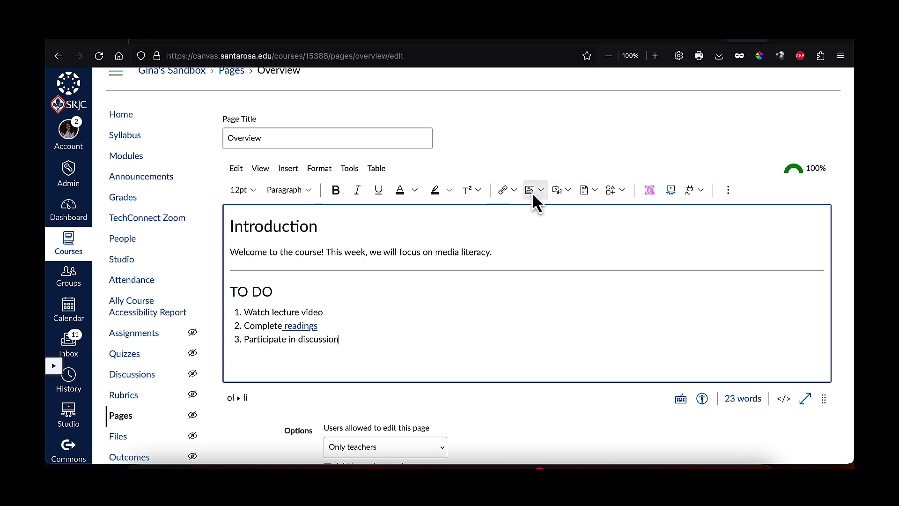
- Start a new paragraph below the numbered list and open the image upload dialog
left_click(341, 355)
key("Return")
key("Return")
left_click(531, 190)
left_click(537, 214)
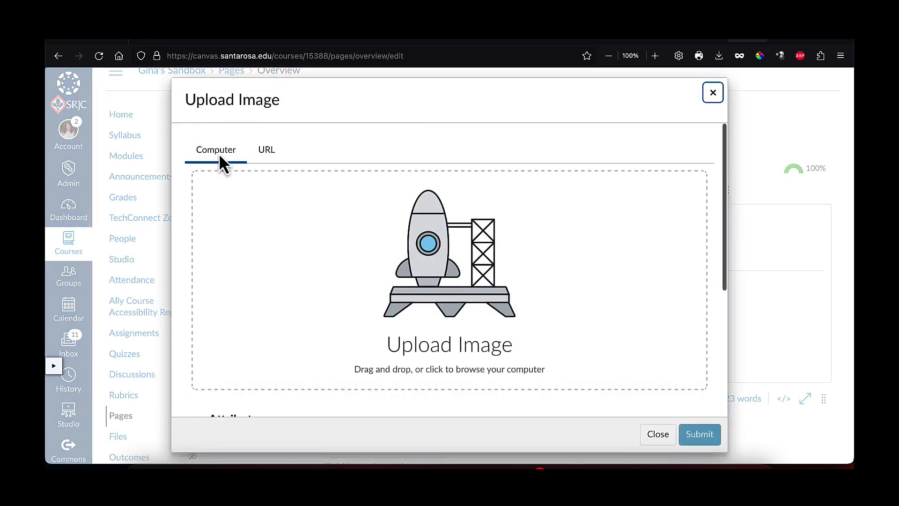
left_click(267, 157)
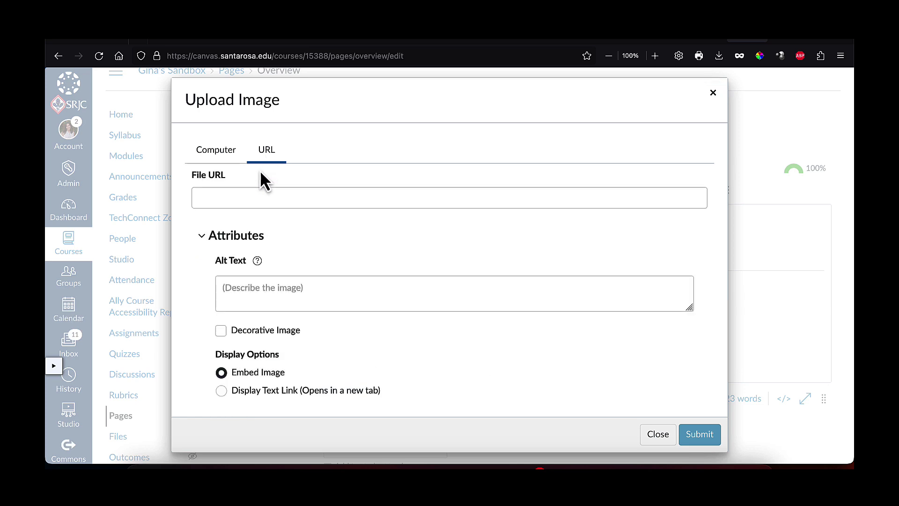
left_click(594, 197)
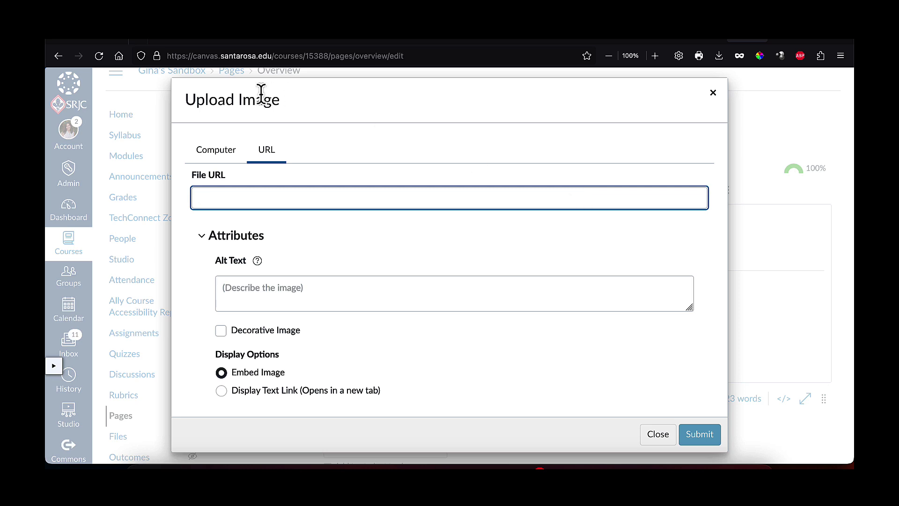
left_click(227, 157)
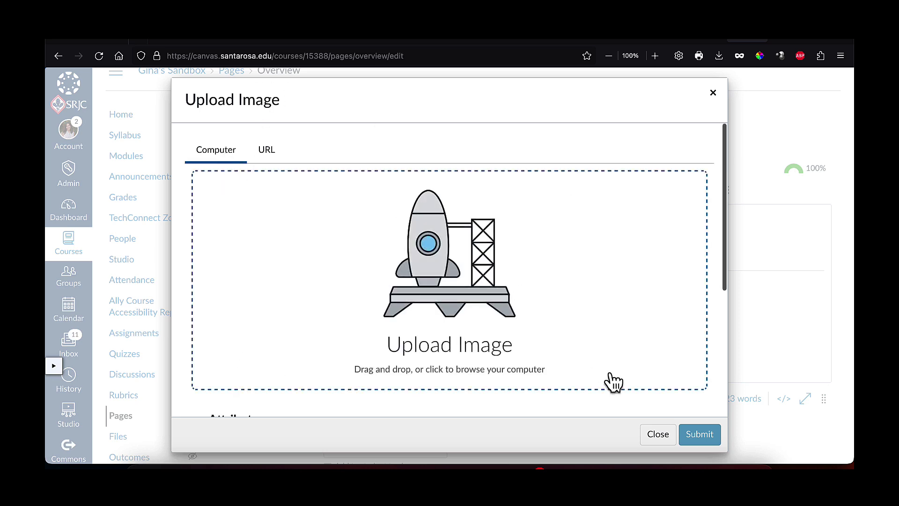
- Upload the Pexels headphones-and-books JPG from the Downloads folder and insert it below the TO DO list
left_click(472, 260)
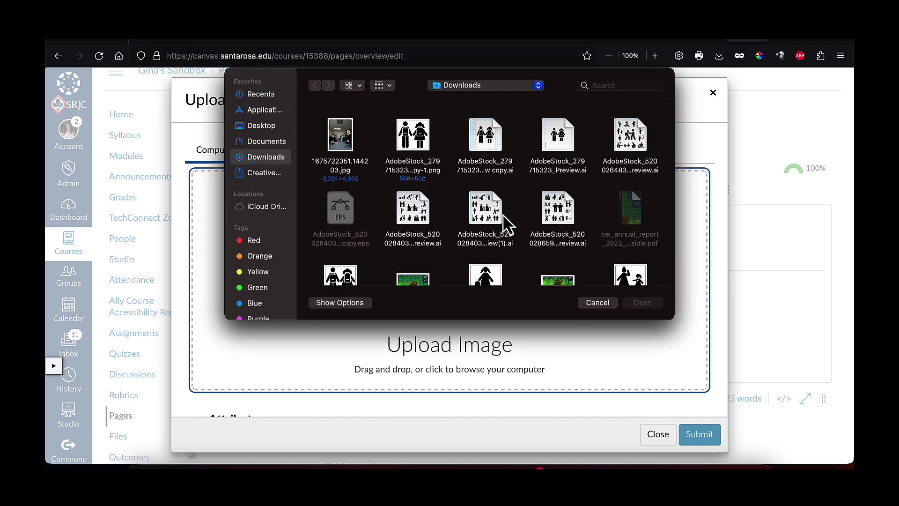
scroll(504, 224, "down", 10)
scroll(508, 225, "down", 2)
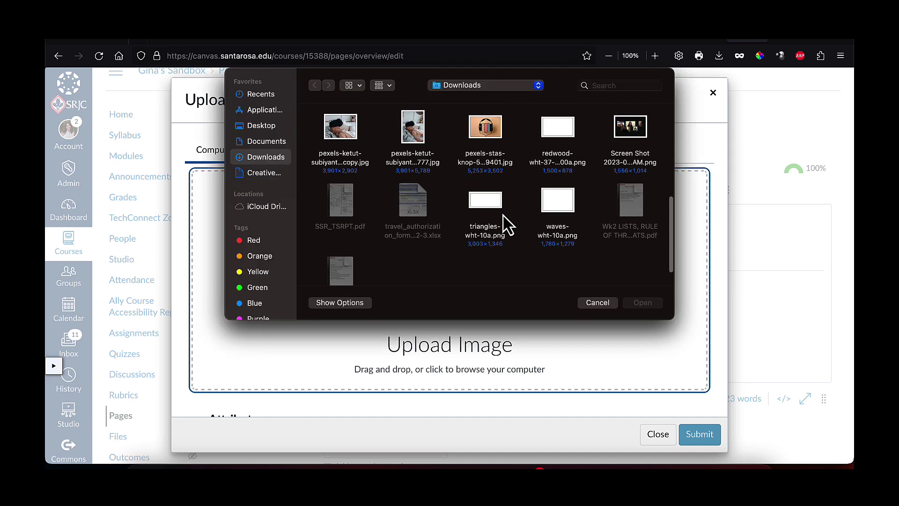
left_click(486, 137)
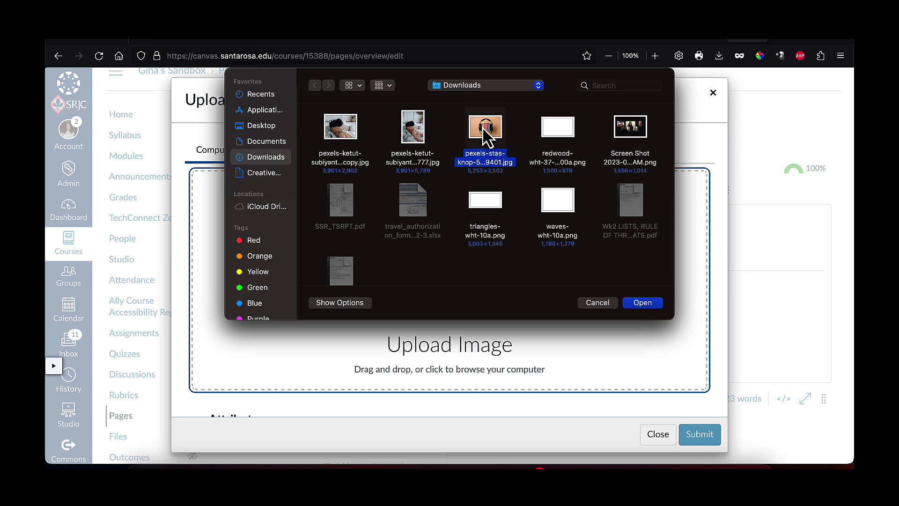
left_click(643, 303)
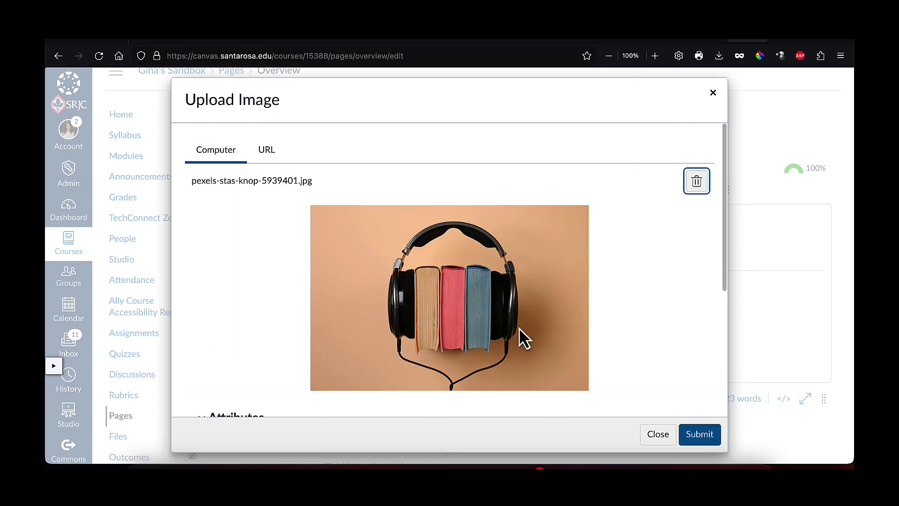
left_click(700, 430)
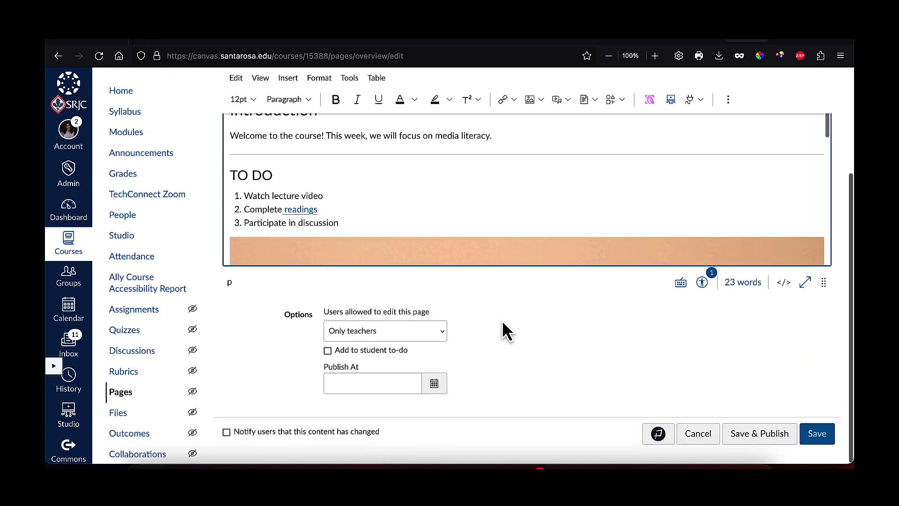
- Try to give the headphones-and-books image the alt text "books with headphones" and mark it as decorative
scroll(520, 276, "down", 5)
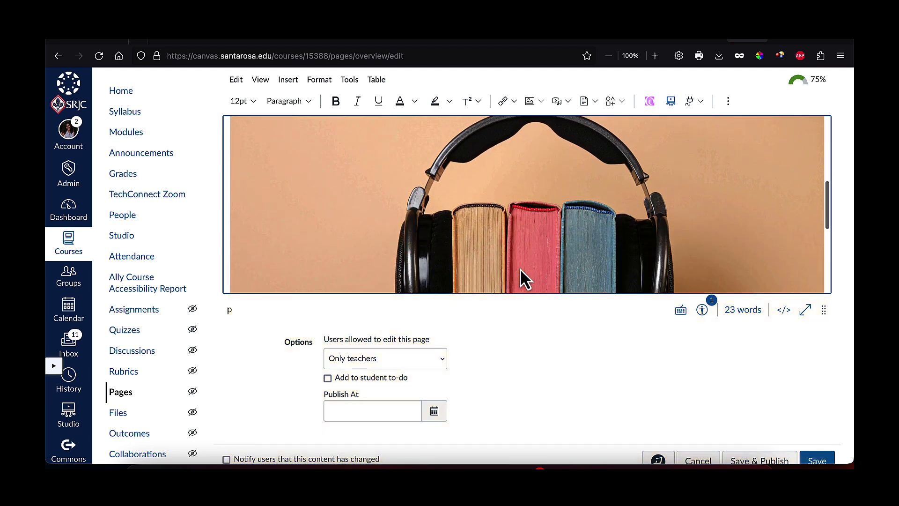
scroll(520, 276, "down", 1)
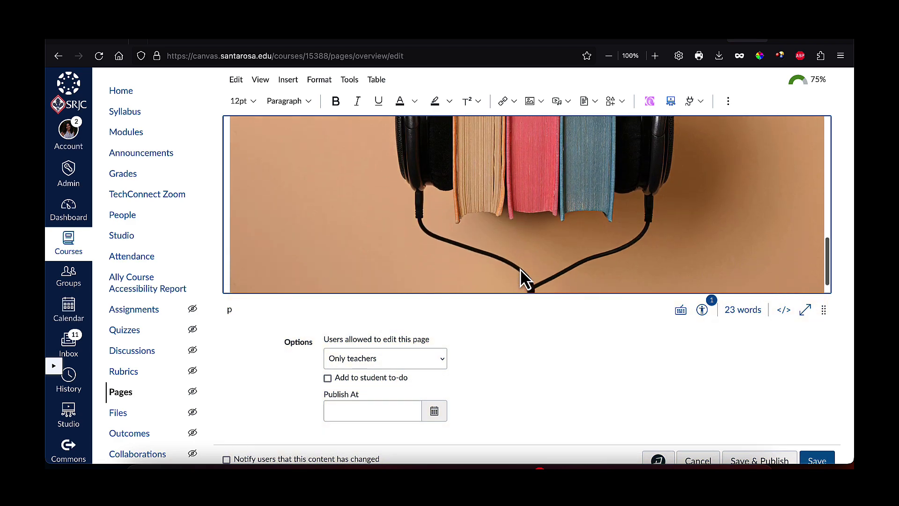
scroll(520, 276, "up", 4)
scroll(521, 309, "up", 3)
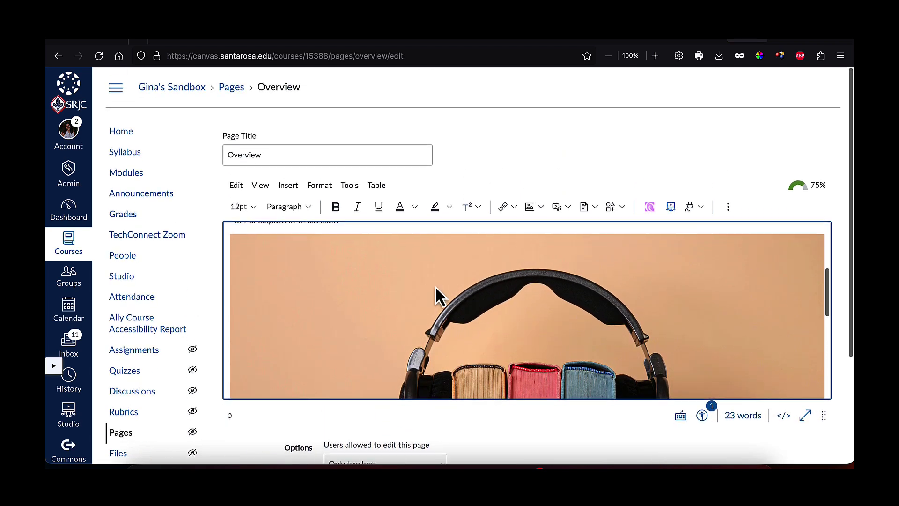
left_click(429, 284)
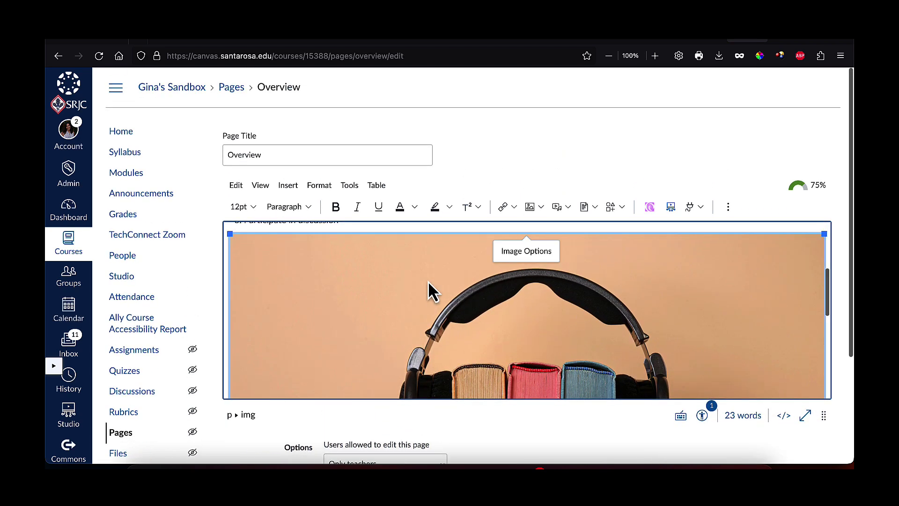
left_click(530, 257)
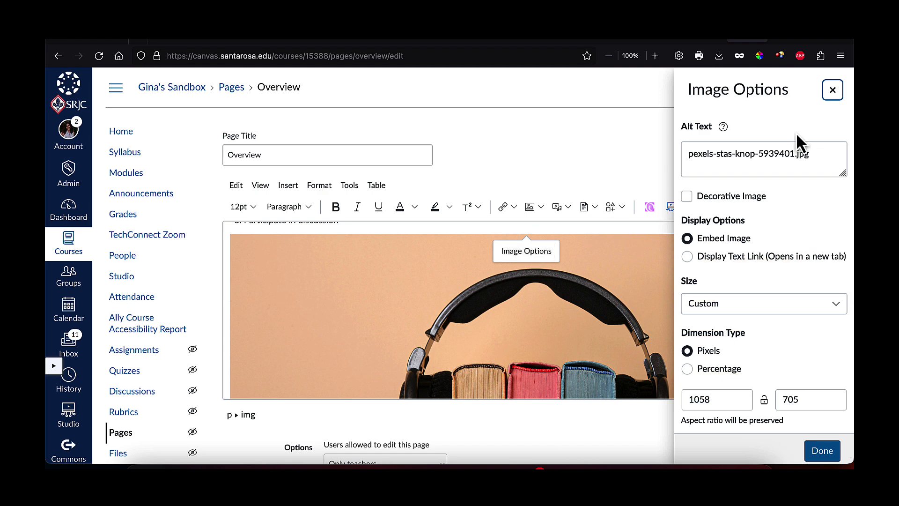
left_click(810, 155)
left_click_drag(811, 154, 685, 151)
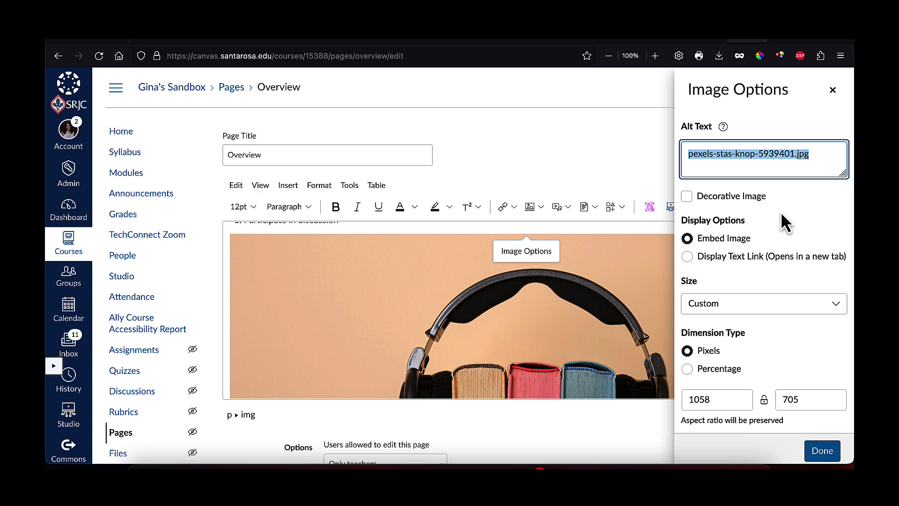
type("books with headphones")
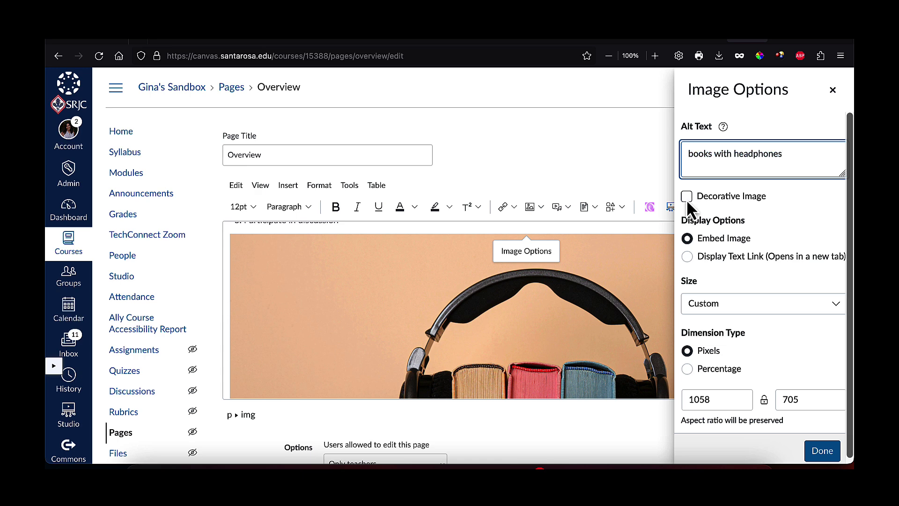
left_click(687, 200)
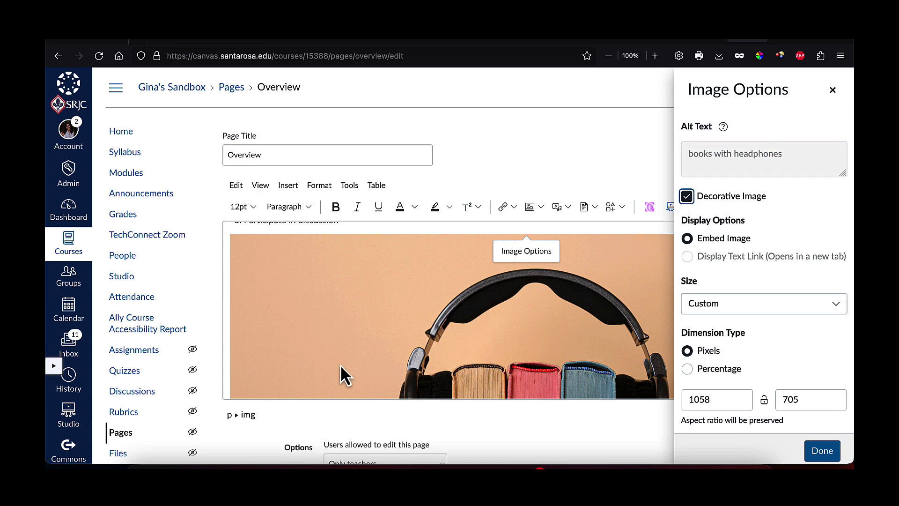
left_click(290, 305)
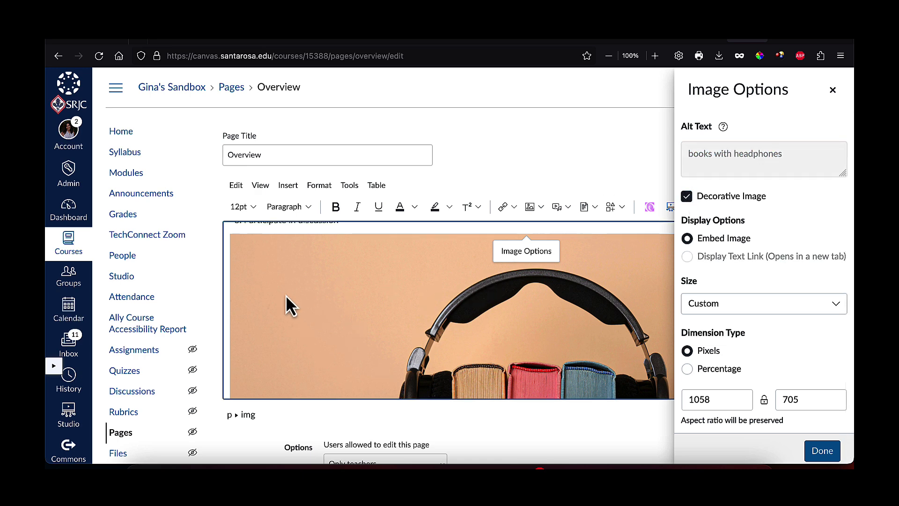
- Set the headphones-and-books image's size to Large (400 x 267px) in its image options and apply it
left_click(526, 253)
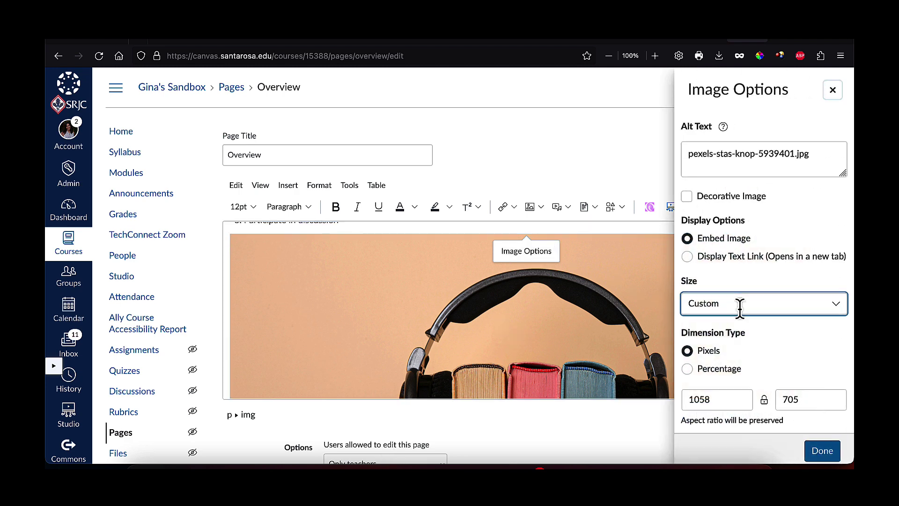
left_click(740, 304)
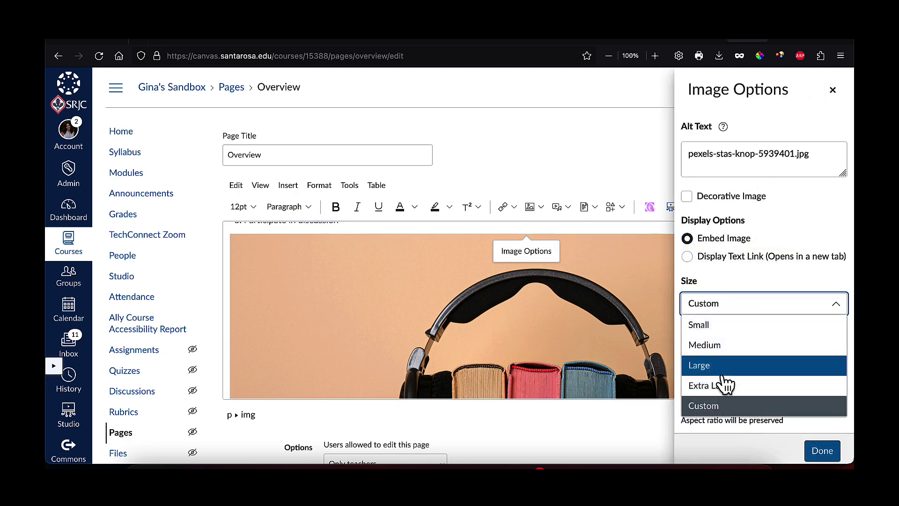
left_click(744, 304)
left_click(712, 398)
left_click(806, 400)
left_click(719, 399)
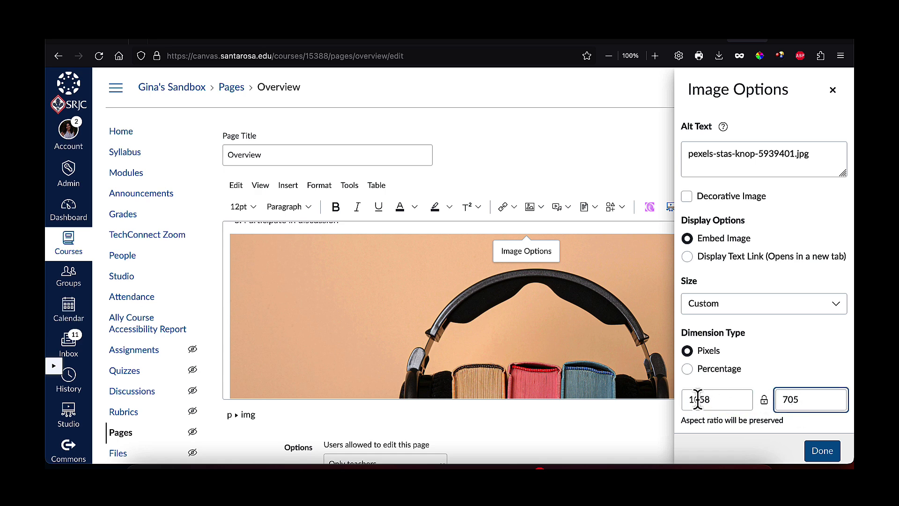
left_click(721, 305)
left_click(715, 370)
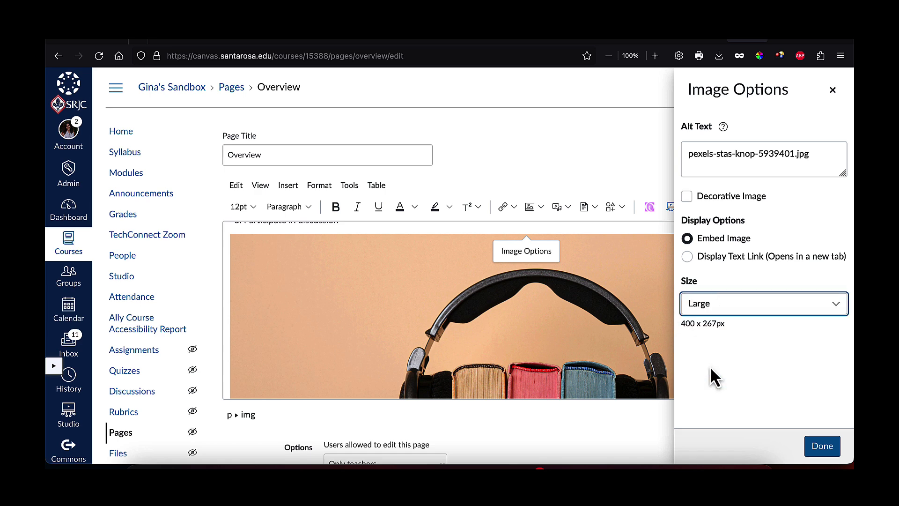
left_click(817, 437)
left_click(577, 295)
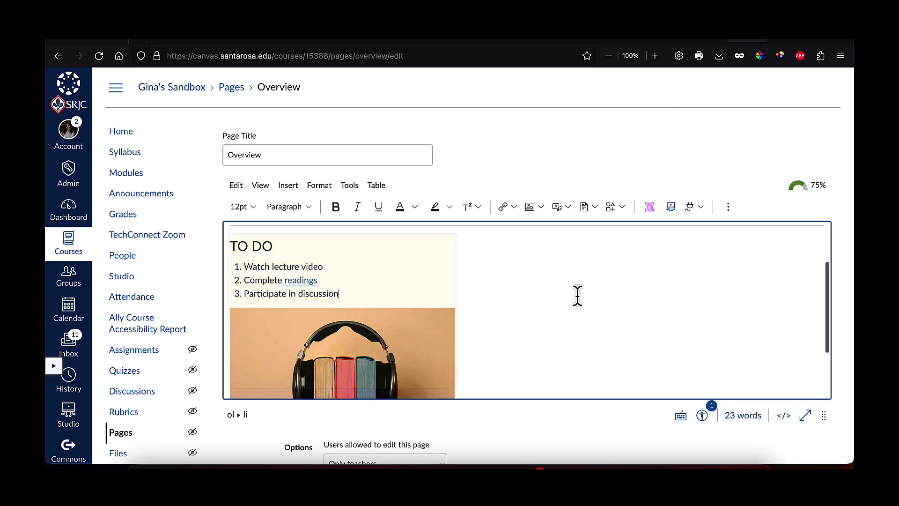
- Add an empty paragraph between the numbered TO DO list and the image
scroll(577, 295, "down", 5)
scroll(577, 295, "up", 10)
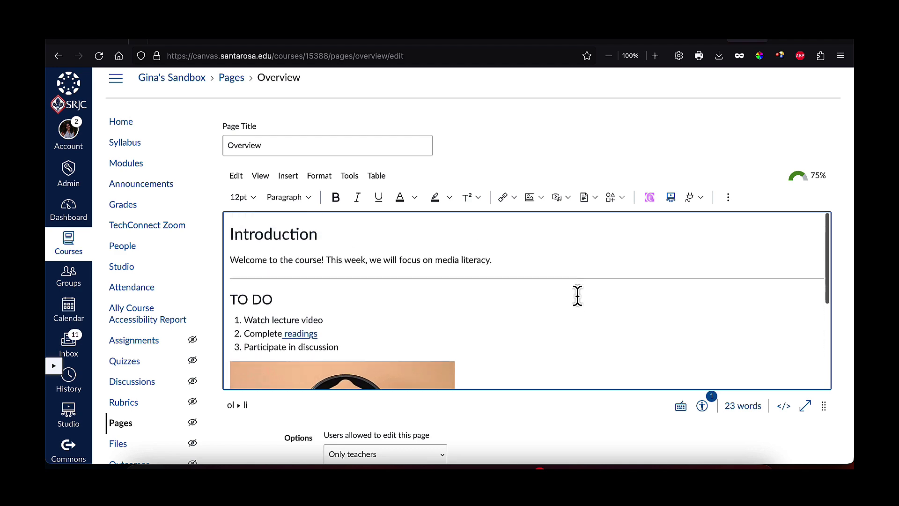
scroll(578, 295, "up", 1)
scroll(577, 295, "down", 3)
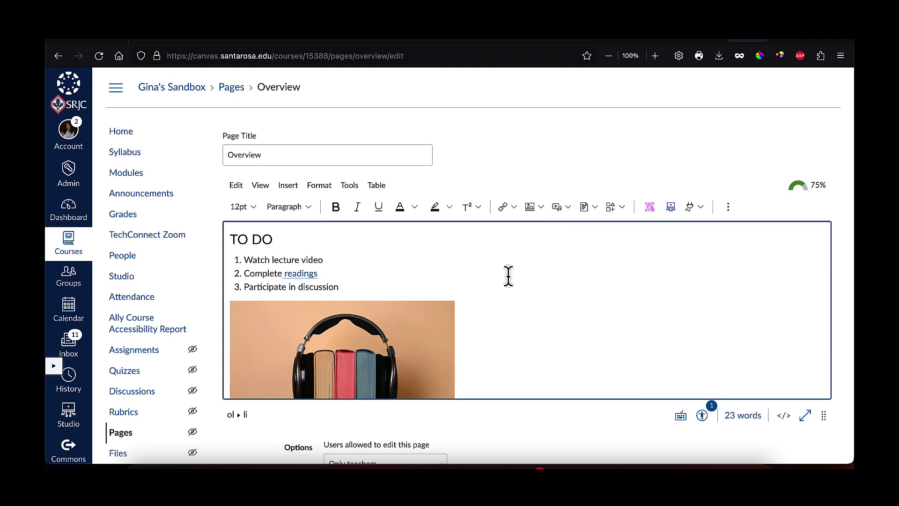
scroll(462, 268, "up", 3)
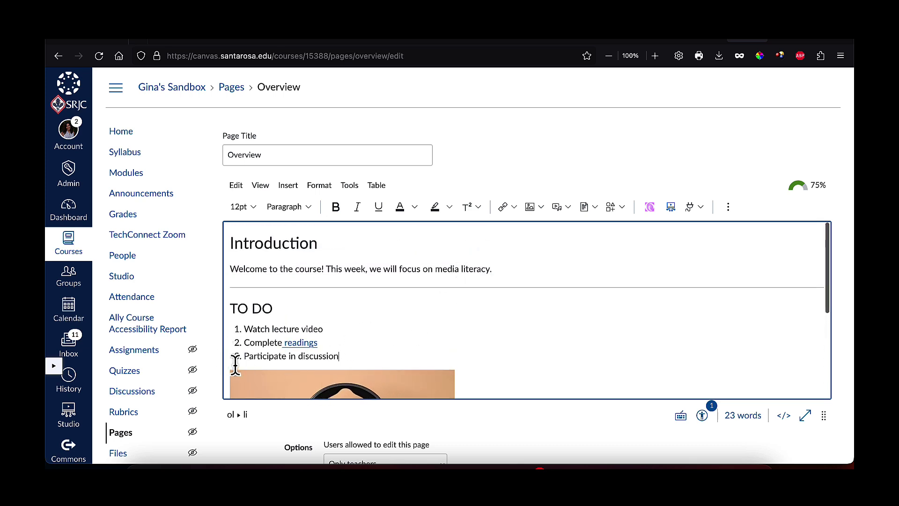
key("Return")
key("Return")
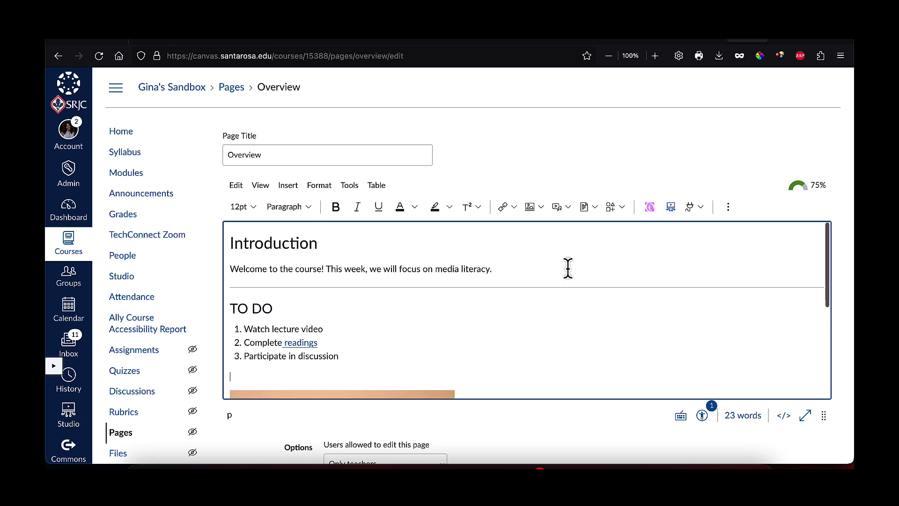
- Open the Public Resources app from the editor's full list of external apps and choose YouTube as the video source
left_click(565, 208)
left_click(567, 227)
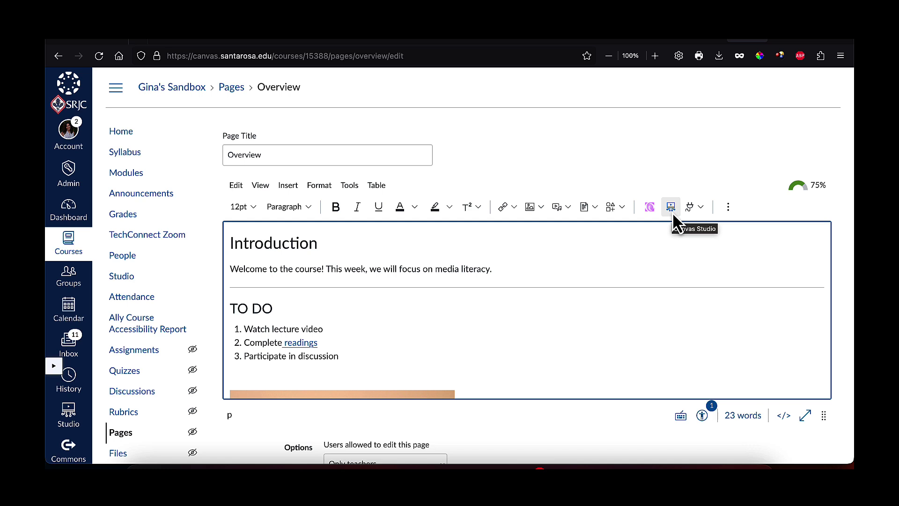
left_click(704, 207)
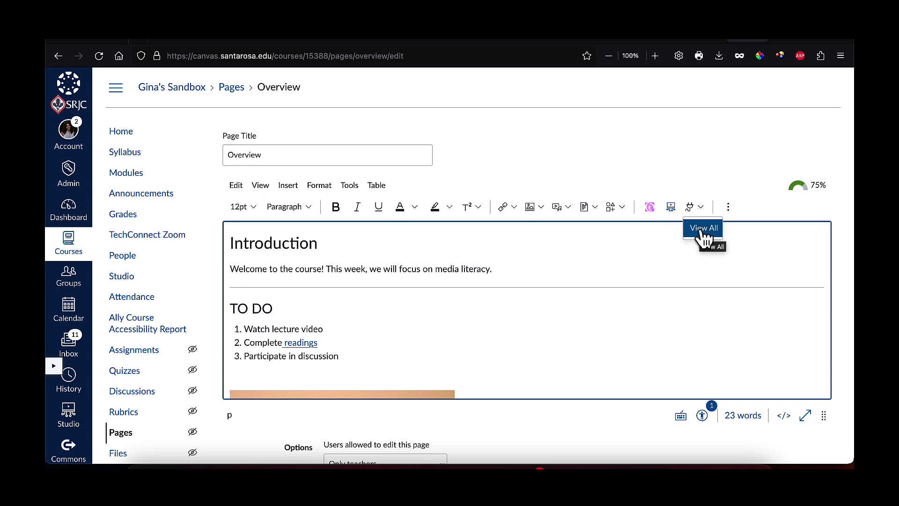
left_click(703, 228)
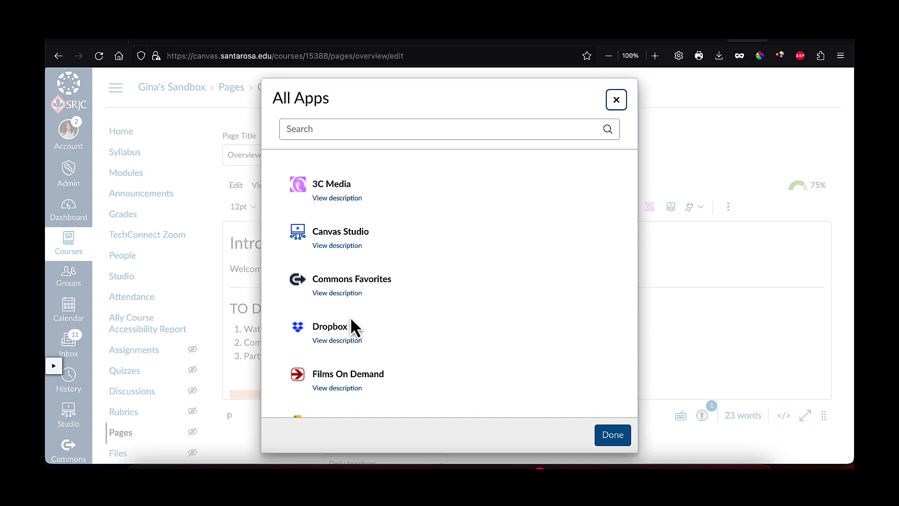
scroll(347, 335, "down", 5)
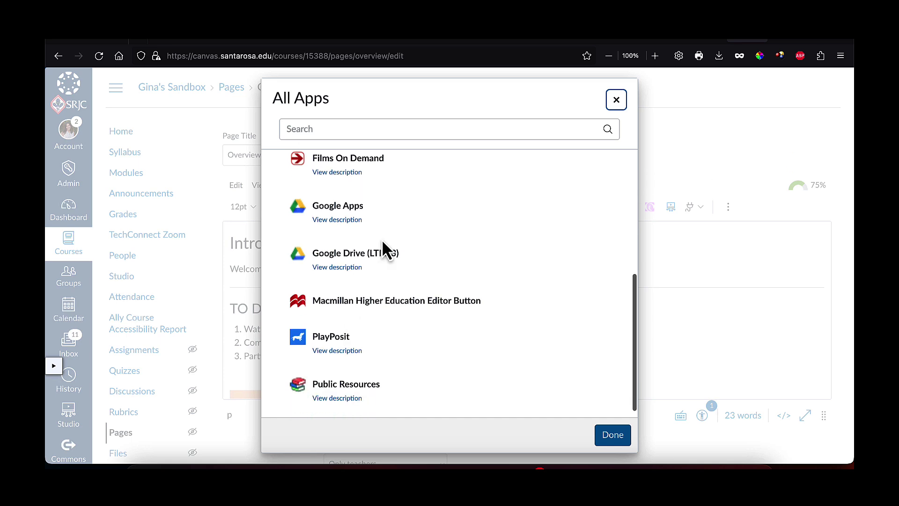
scroll(431, 289, "down", 1)
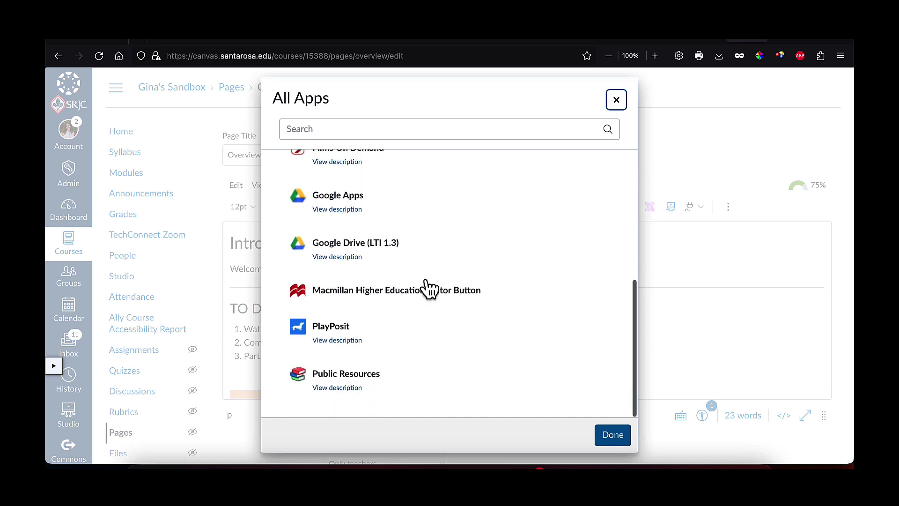
scroll(460, 290, "up", 5)
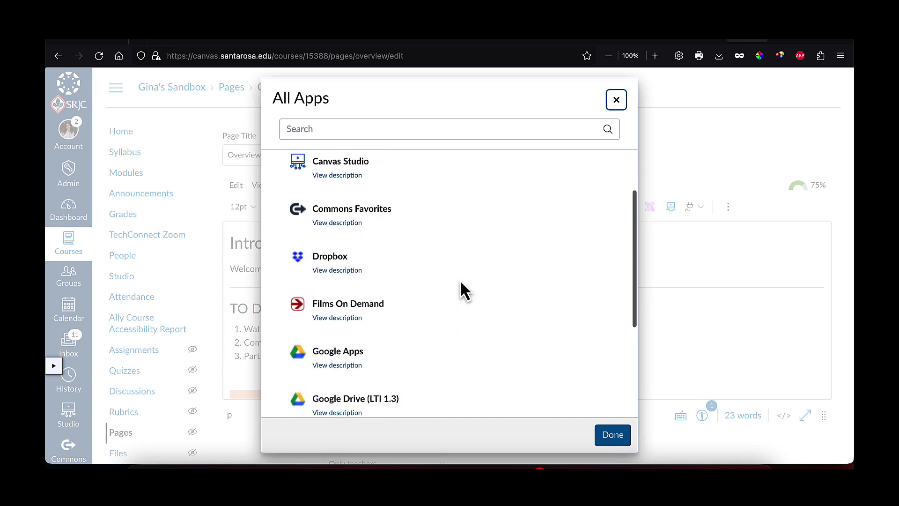
scroll(460, 290, "down", 5)
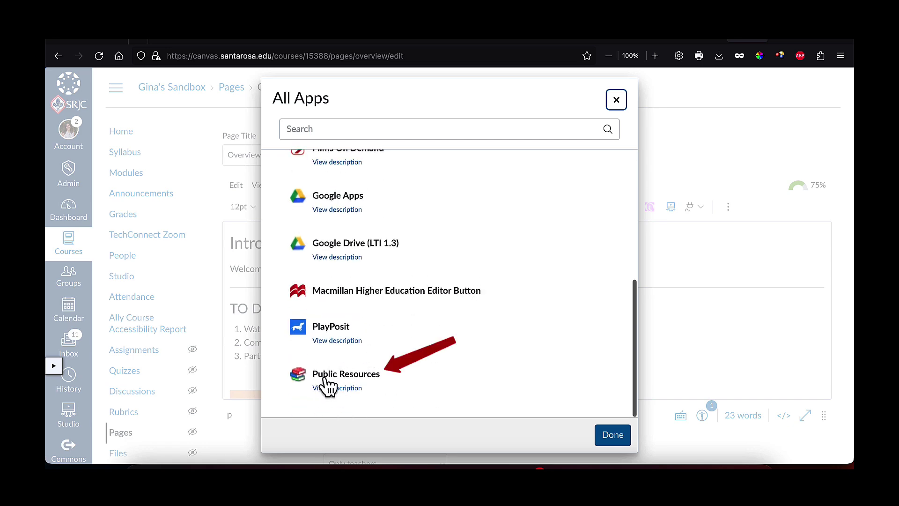
left_click(341, 376)
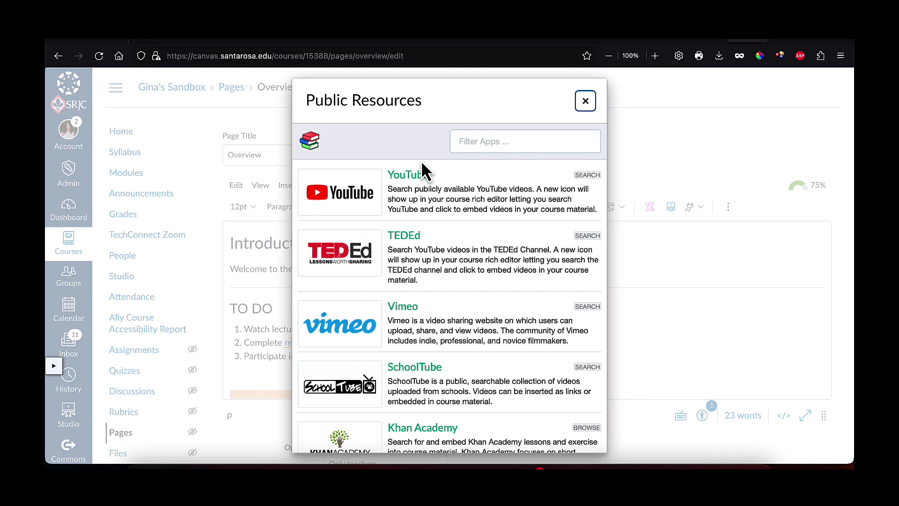
left_click(408, 176)
left_click(494, 149)
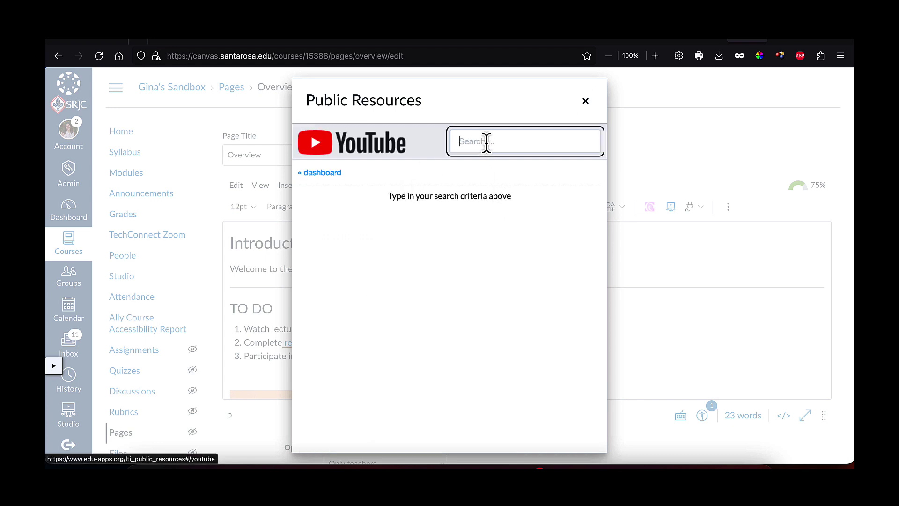
- In a new browser tab, search YouTube for "media literacy" and copy the address of "Introduction to Media Literacy: Crash Course Media Literacy #1"
left_click(804, 39)
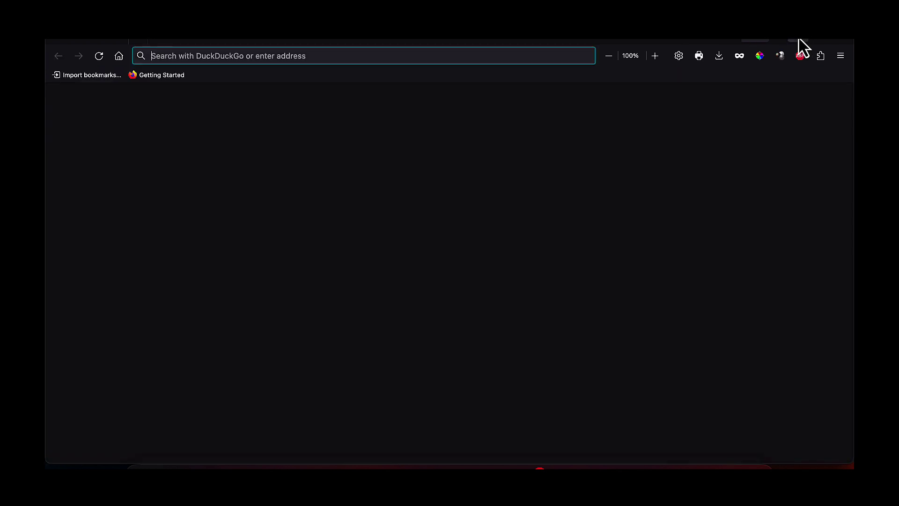
type("youtube.com/results?search_query=media+literacy")
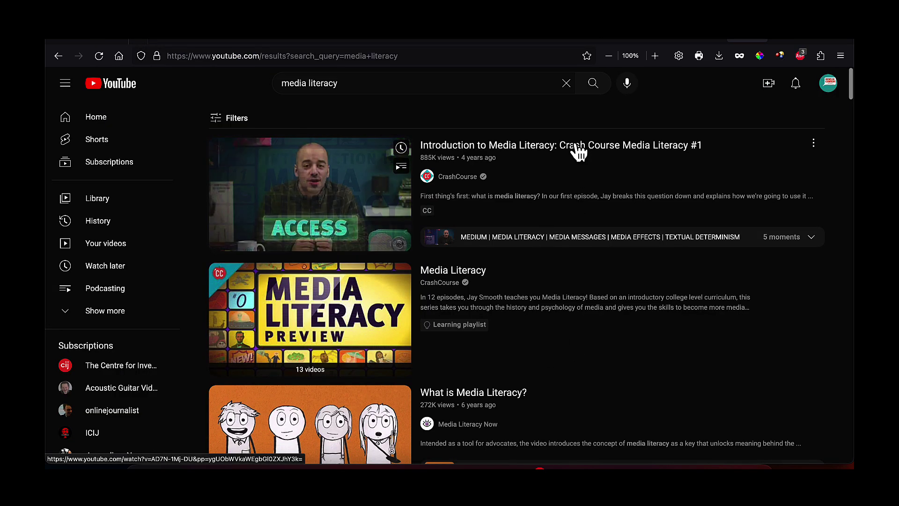
left_click(471, 239)
left_click(384, 54)
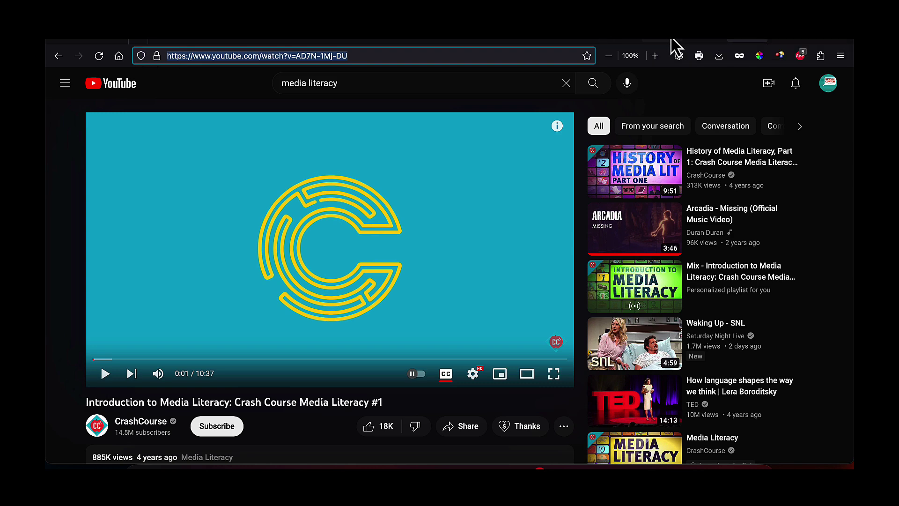
- Back in the Canvas page editor, search Public Resources for the copied YouTube address and embed the Crash Course Media Literacy #1 video
left_click(706, 41)
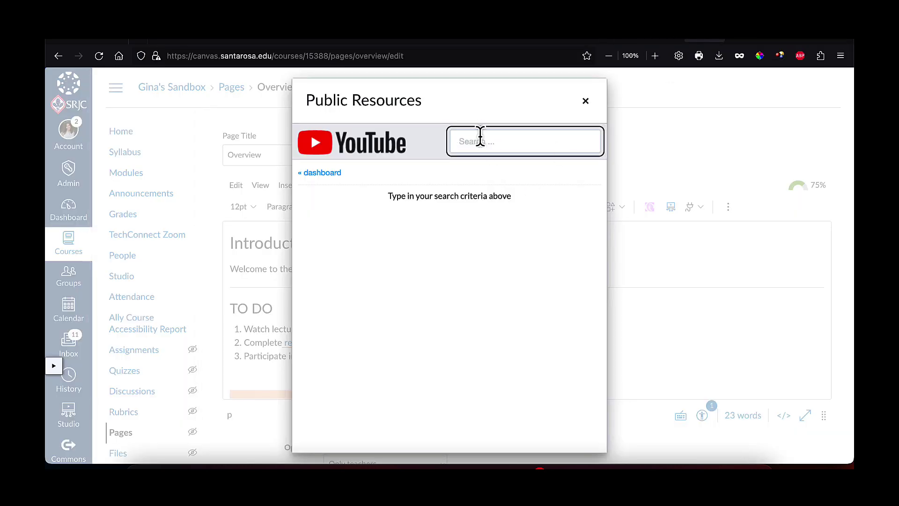
key("ctrl+v")
key("Return")
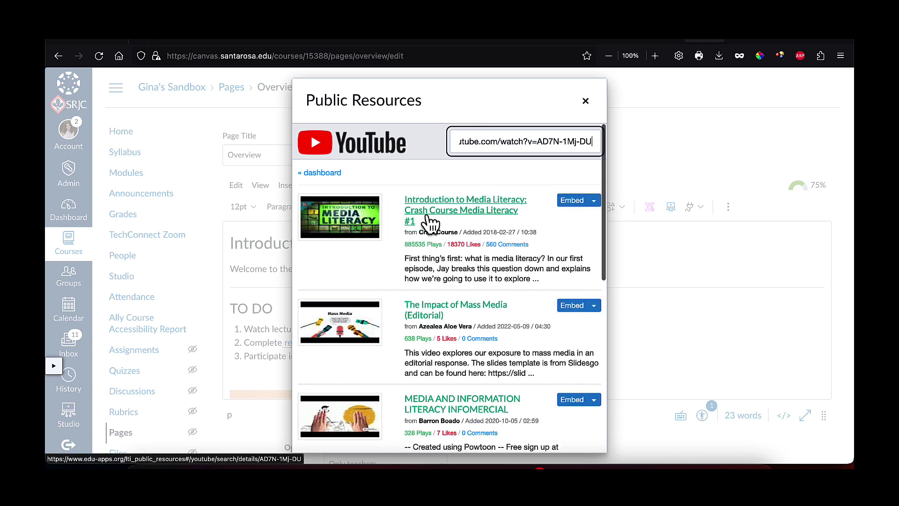
left_click_drag(464, 141, 548, 141)
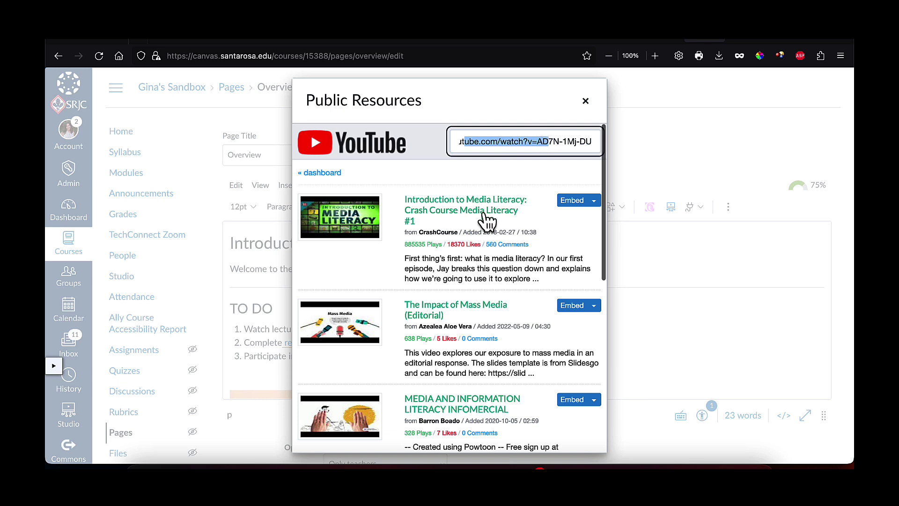
left_click(541, 185)
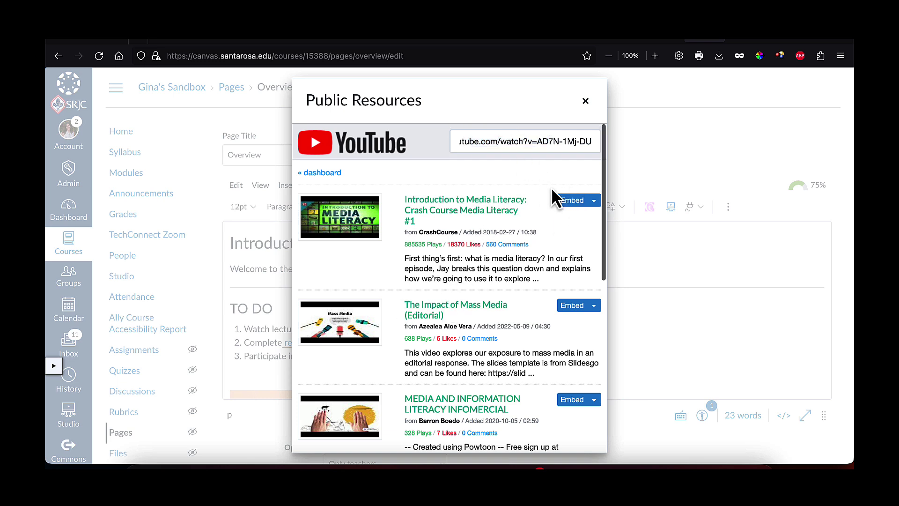
left_click(570, 205)
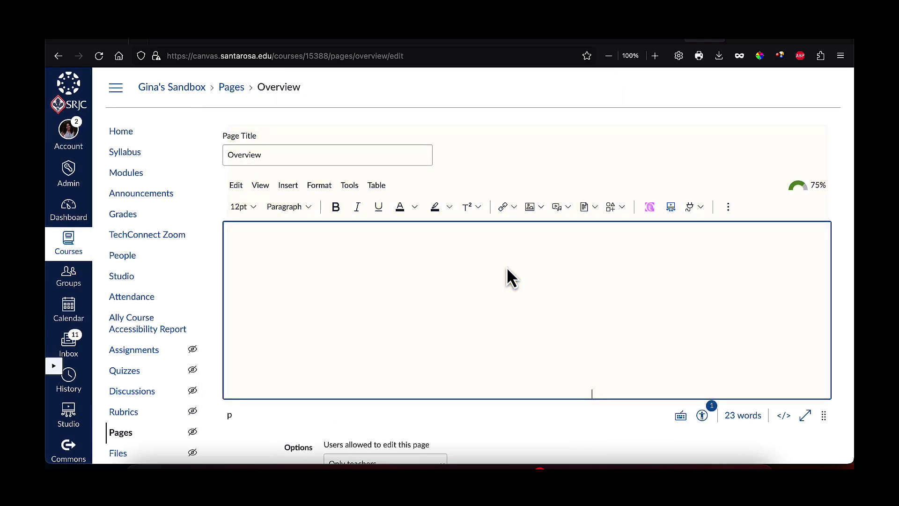
- Review the Overview page content from the embedded Crash Course video and the image back to the introduction
scroll(476, 306, "down", 5)
scroll(475, 303, "up", 5)
scroll(473, 303, "up", 3)
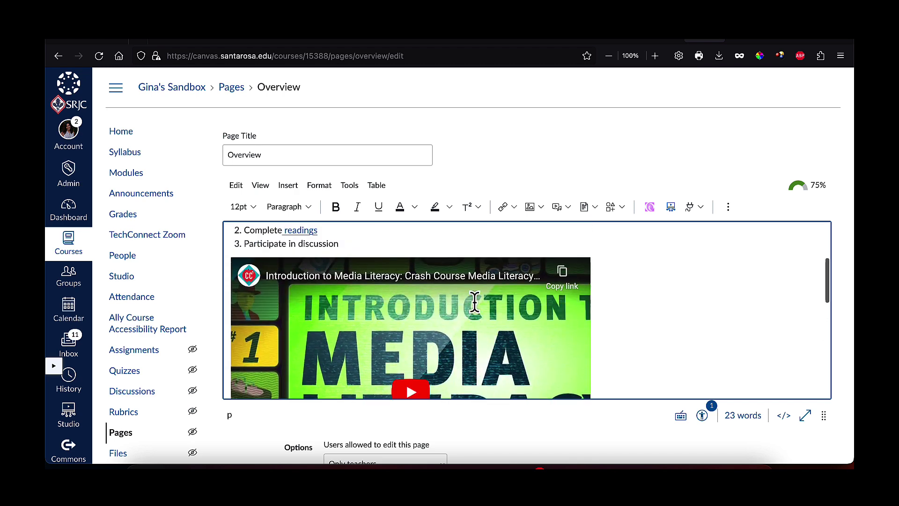
scroll(456, 307, "down", 1)
scroll(387, 329, "down", 3)
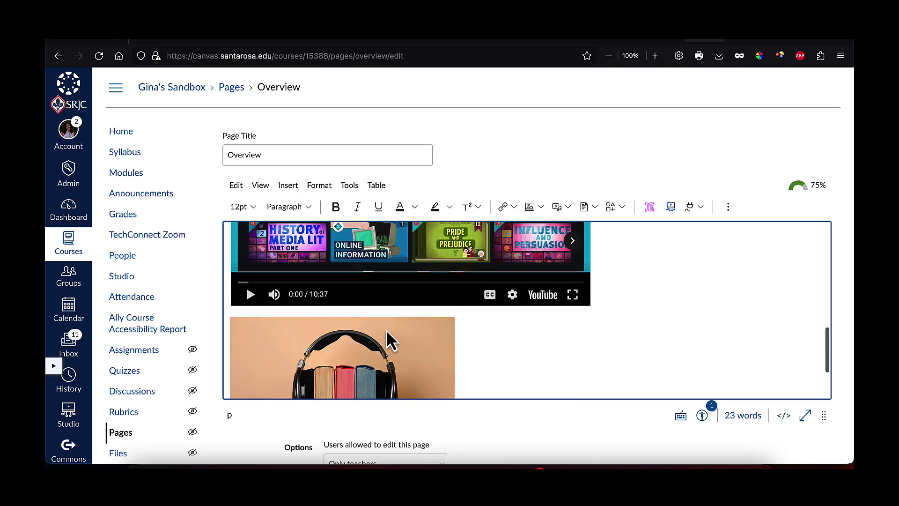
scroll(387, 330, "up", 3)
scroll(386, 330, "up", 3)
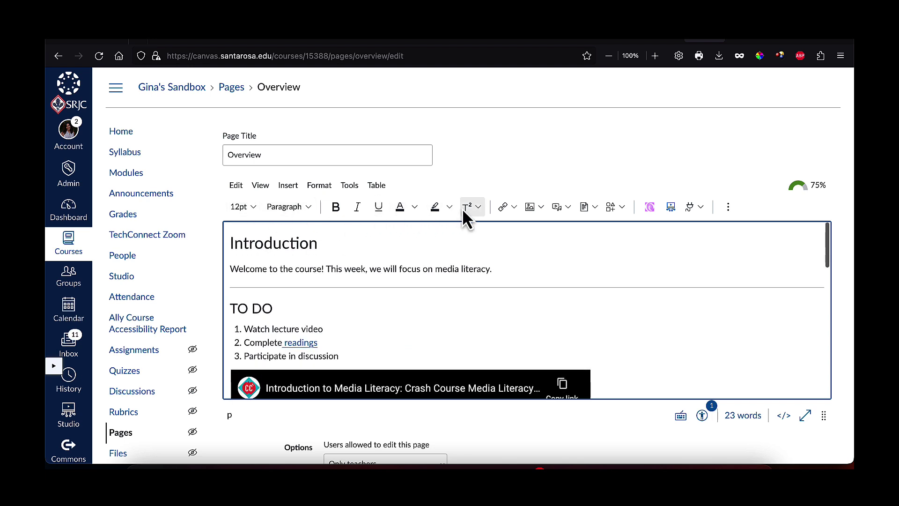
left_click(731, 207)
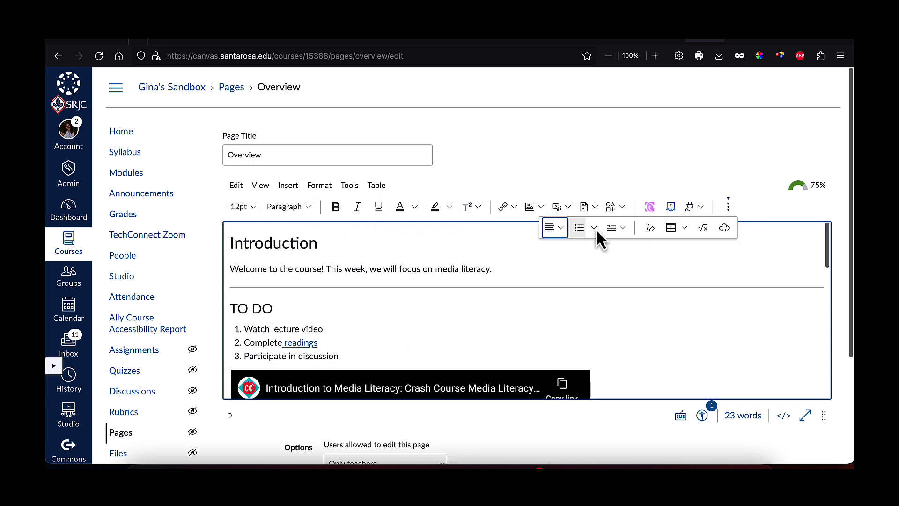
left_click(629, 184)
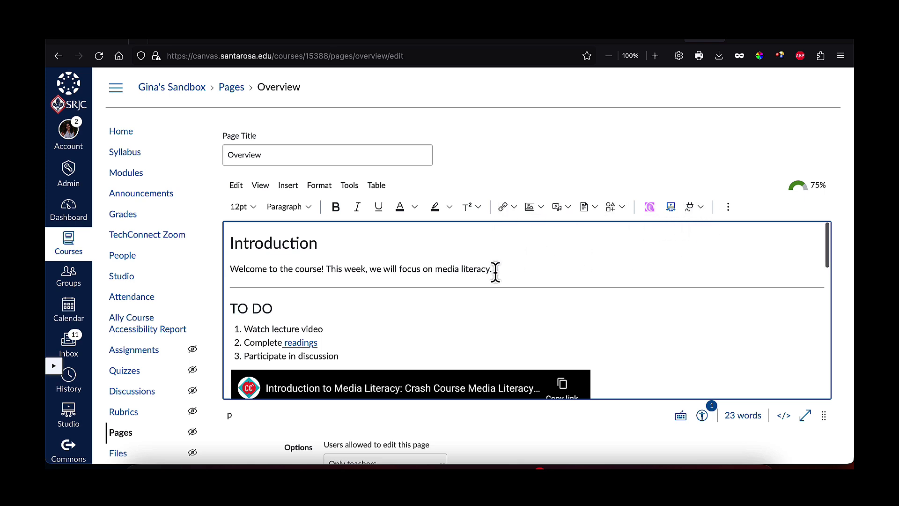
left_click(377, 185)
mouse_move(355, 189)
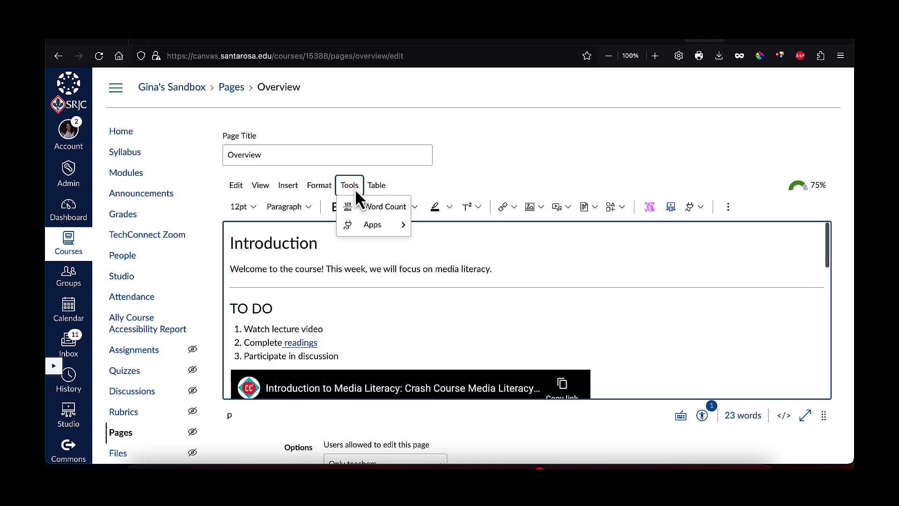
mouse_move(373, 225)
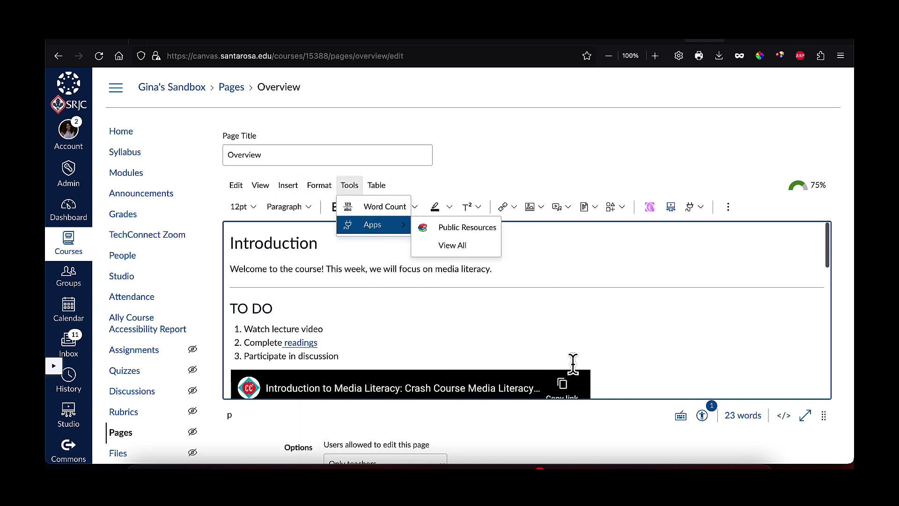
left_click(753, 357)
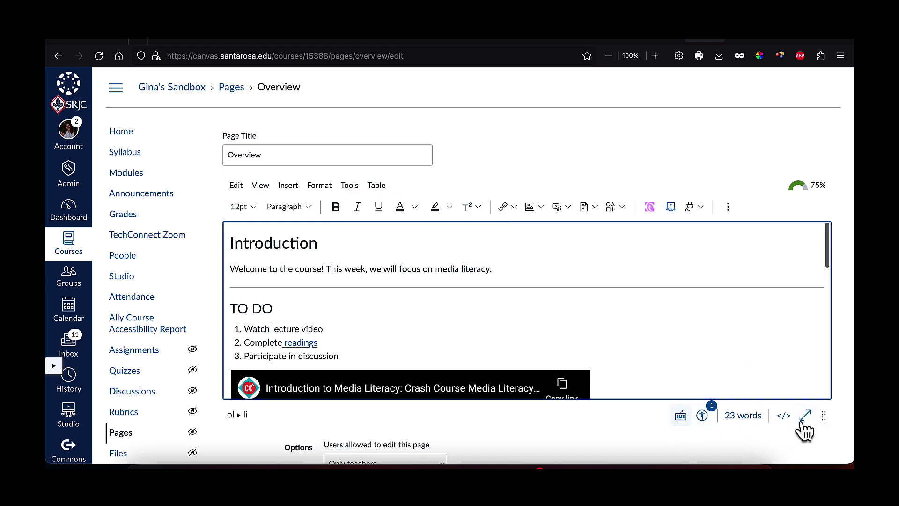
- Make the page's content editing area slightly taller
left_click_drag(824, 416, 825, 397)
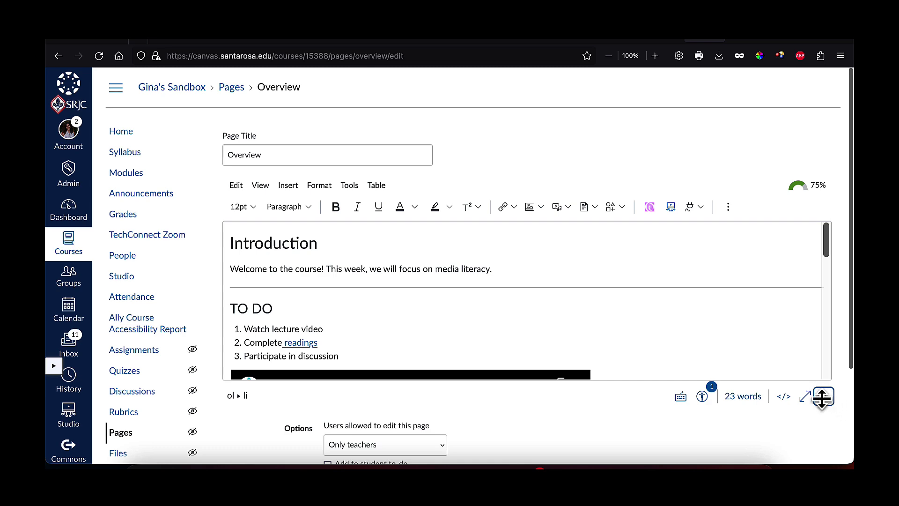
left_click_drag(822, 395, 835, 438)
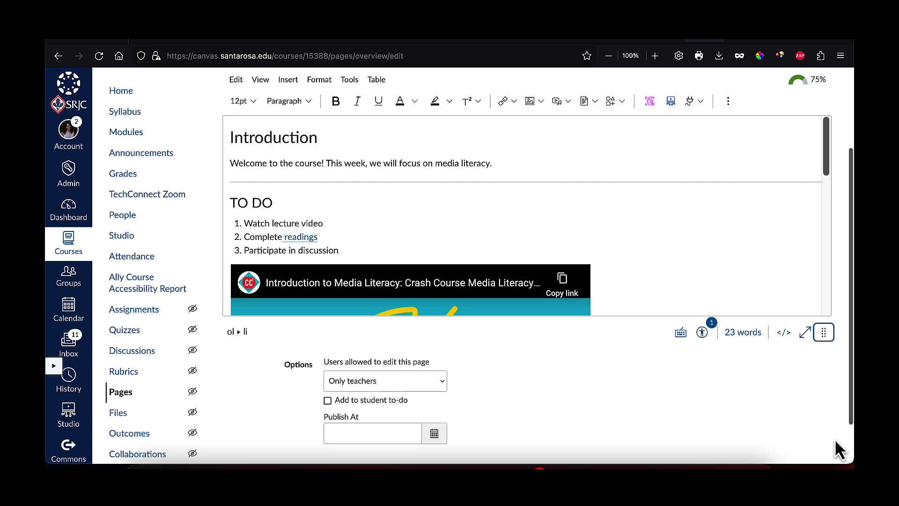
- Examine the page content in full screen and as HTML source, returning to the visual editor
left_click(811, 341)
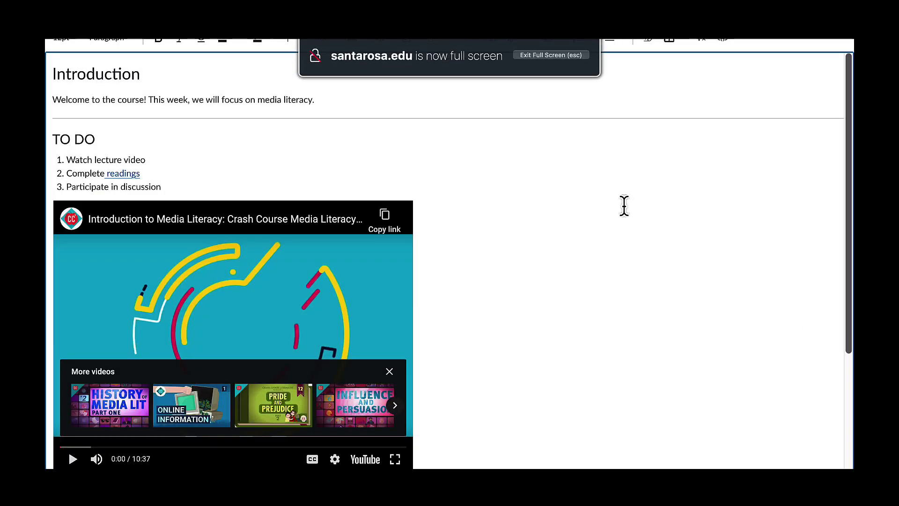
scroll(624, 203, "down", 3)
scroll(625, 203, "up", 3)
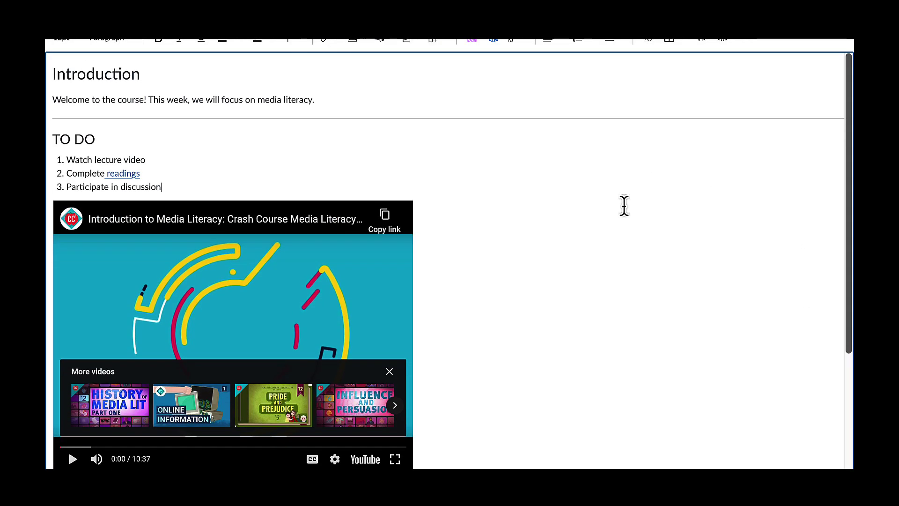
scroll(625, 205, "down", 1)
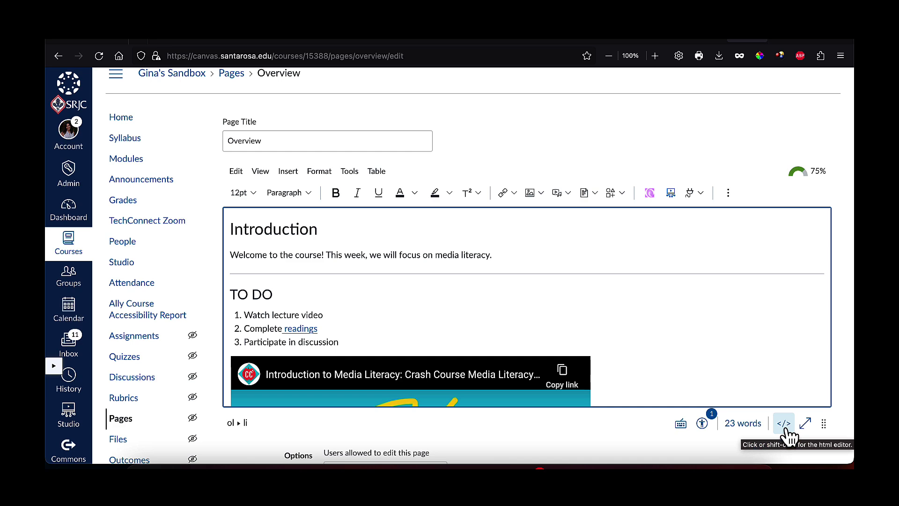
left_click(785, 427)
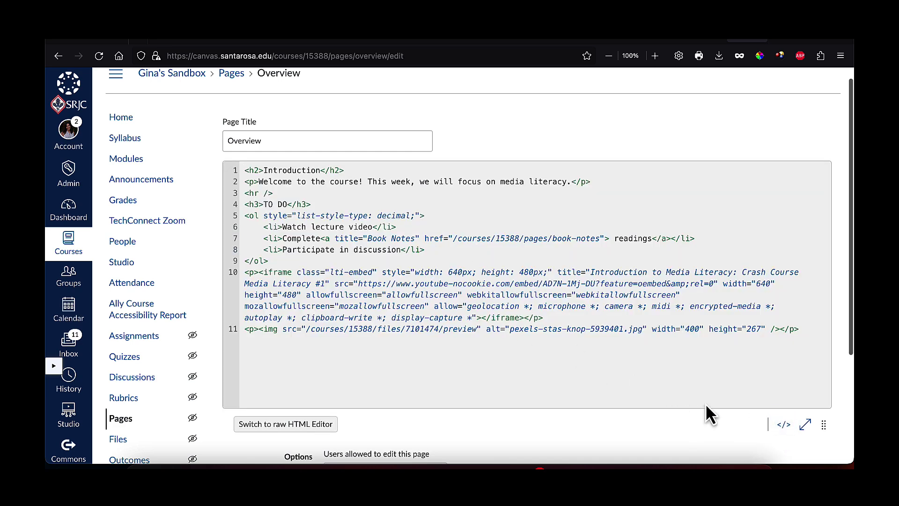
left_click(783, 426)
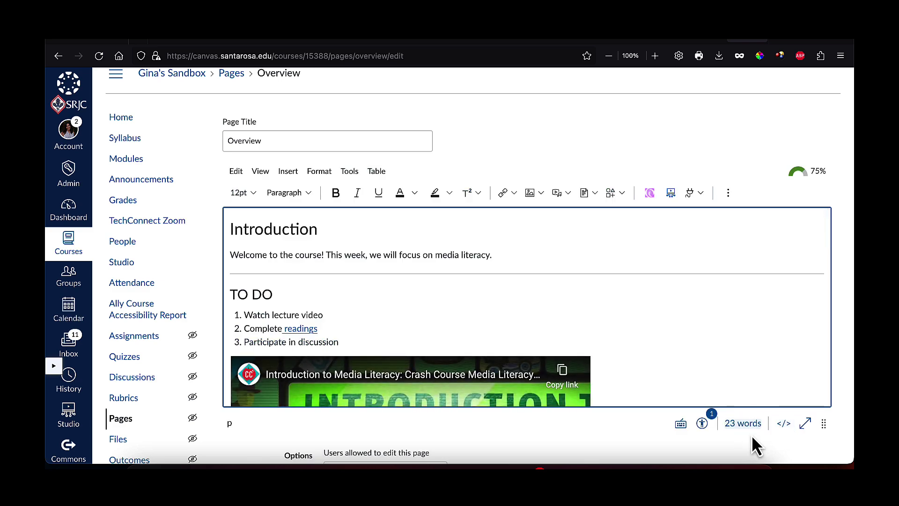
- Use the Accessibility Checker to replace the headphones image's alt text with "books with headphones" and close the checker
left_click(703, 427)
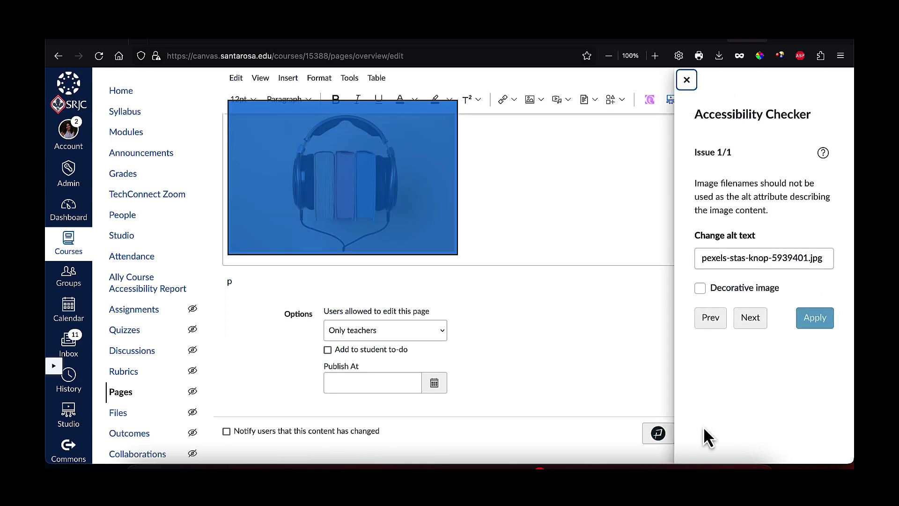
left_click(796, 259)
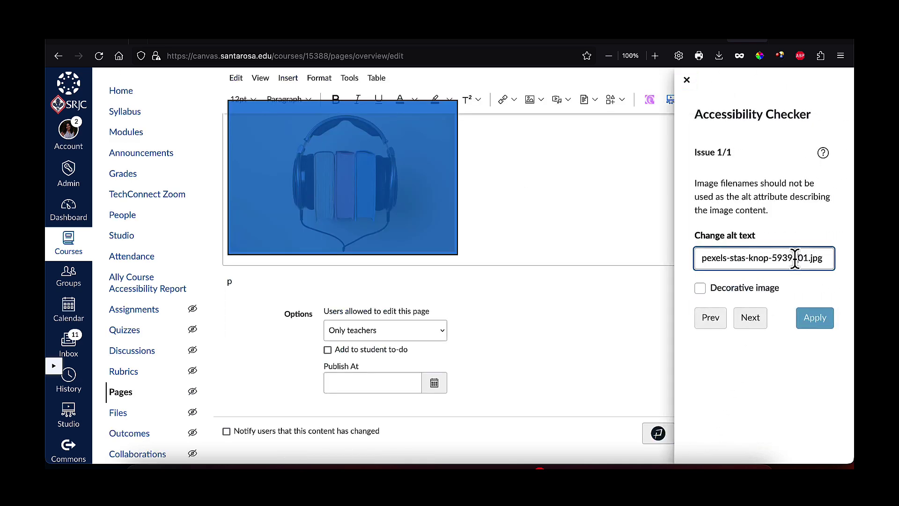
left_click_drag(824, 259, 666, 253)
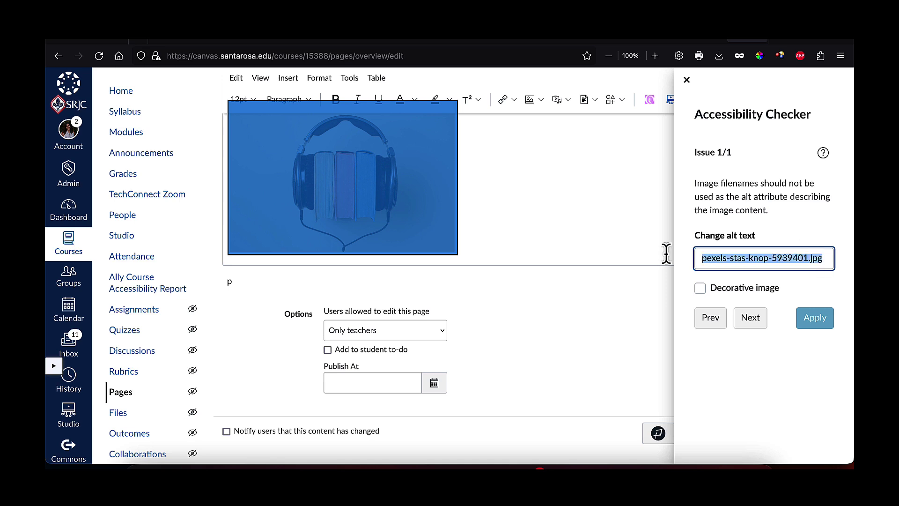
type("books w")
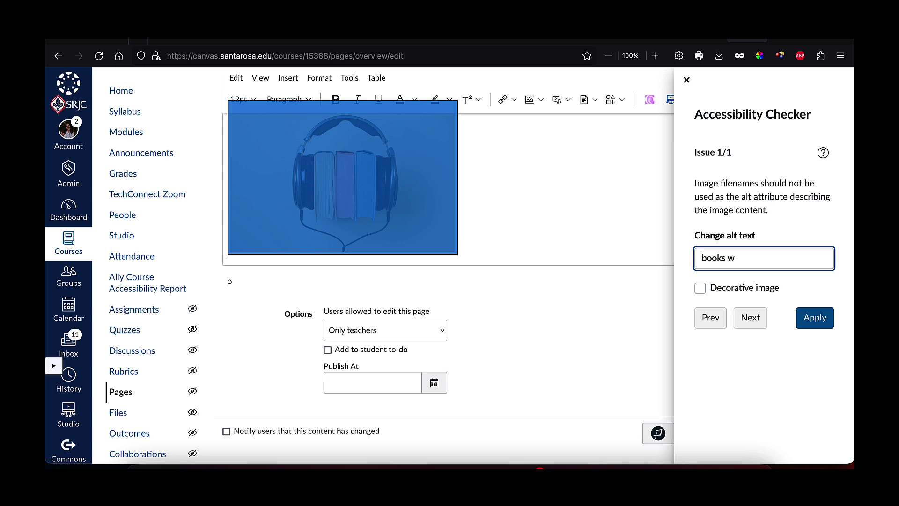
type("ith headphones")
left_click(814, 318)
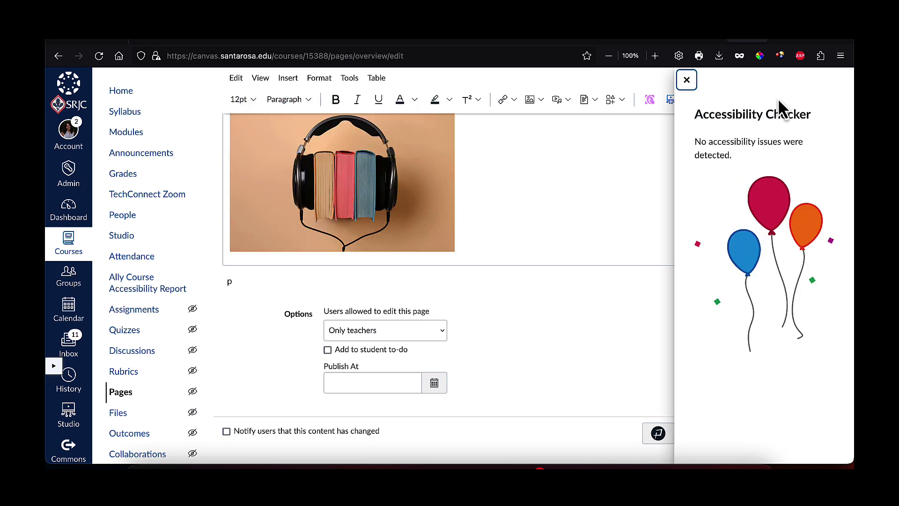
left_click(687, 80)
scroll(564, 196, "up", 2)
scroll(562, 274, "up", 5)
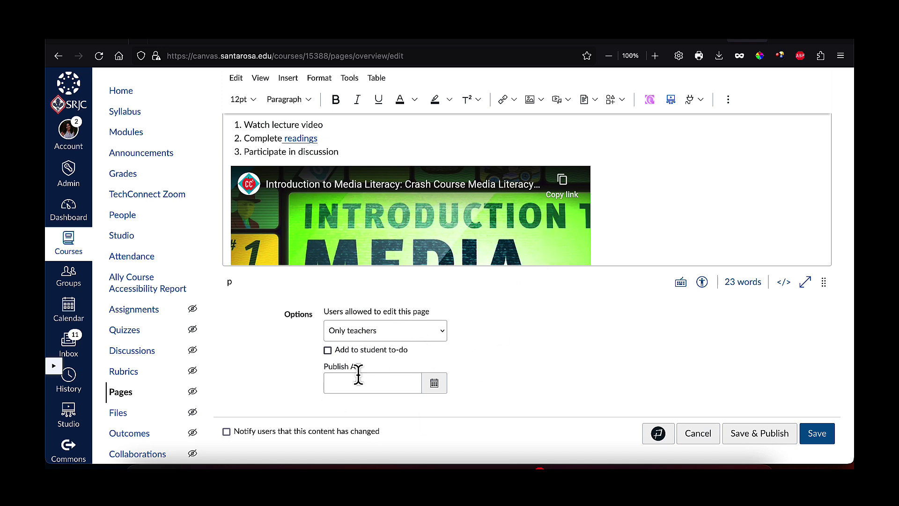
left_click(424, 327)
left_click(505, 346)
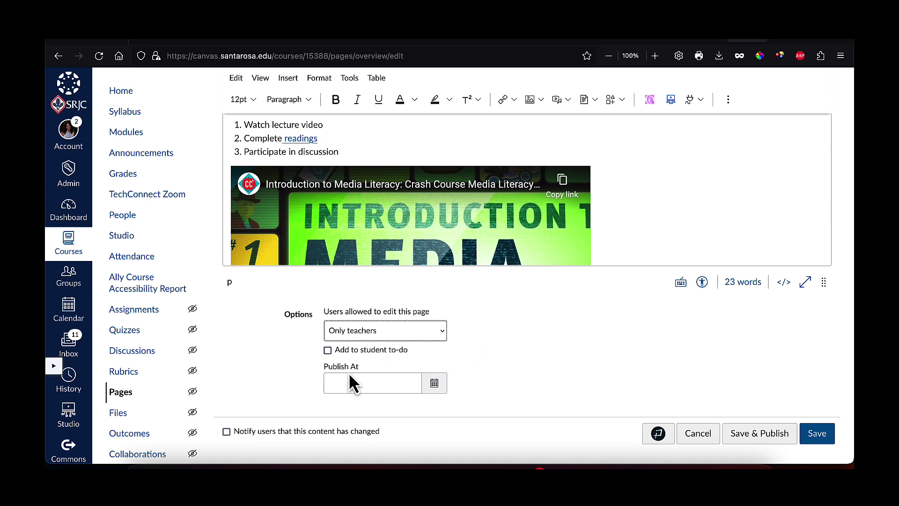
left_click(436, 385)
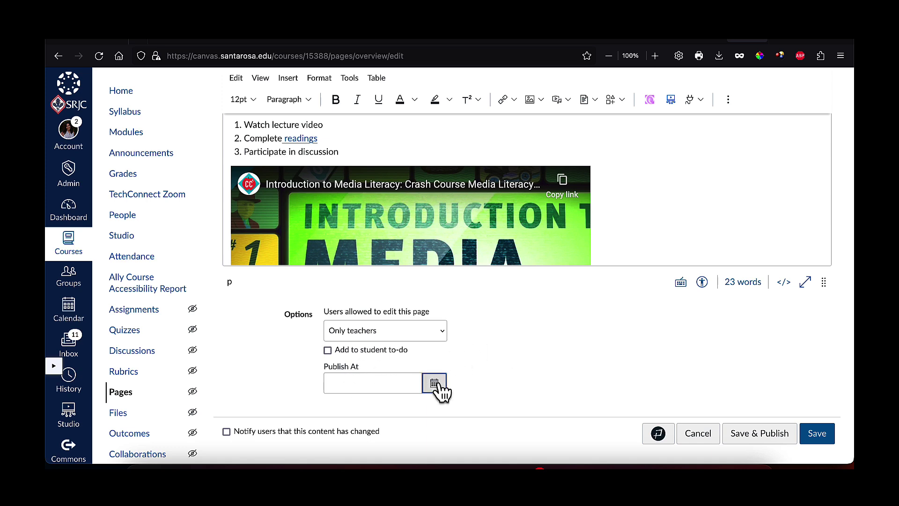
left_click(511, 352)
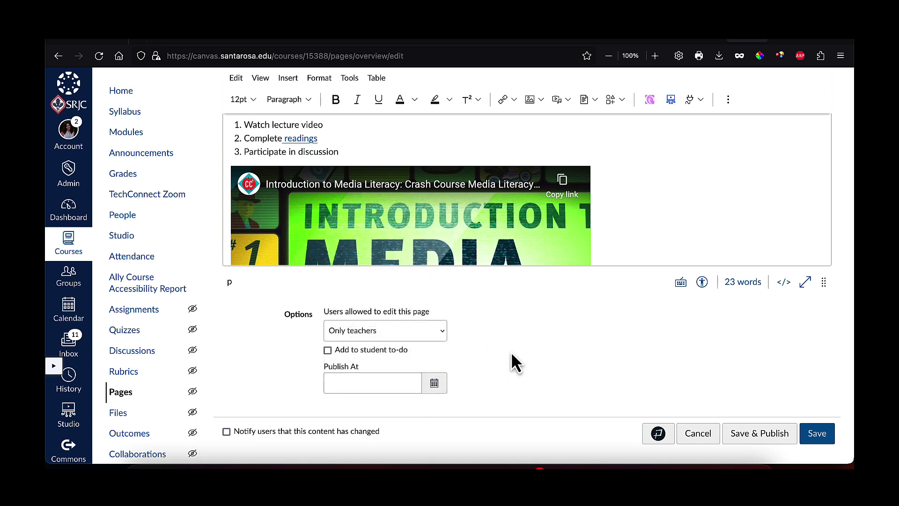
left_click(327, 351)
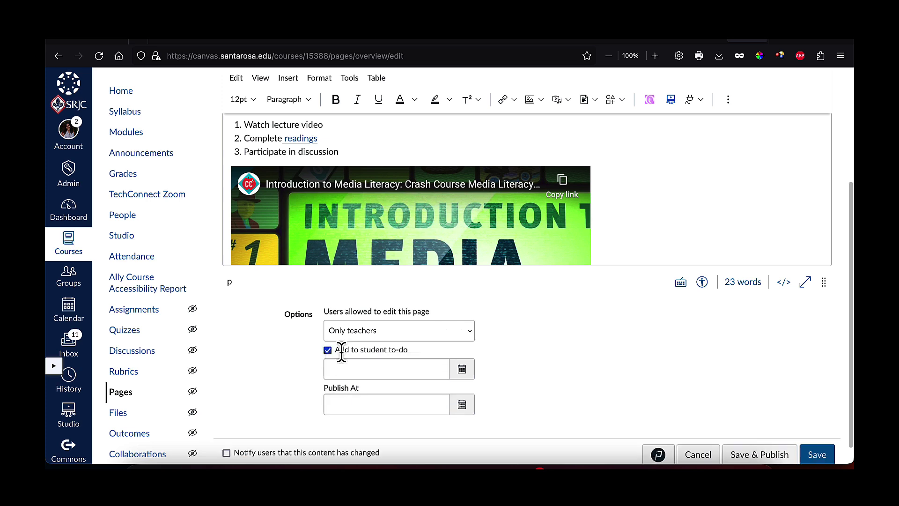
left_click(462, 375)
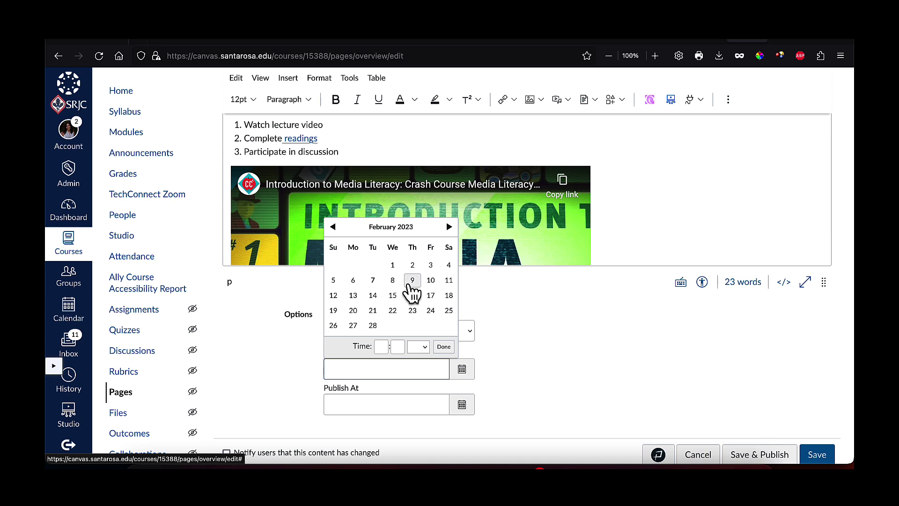
left_click(542, 356)
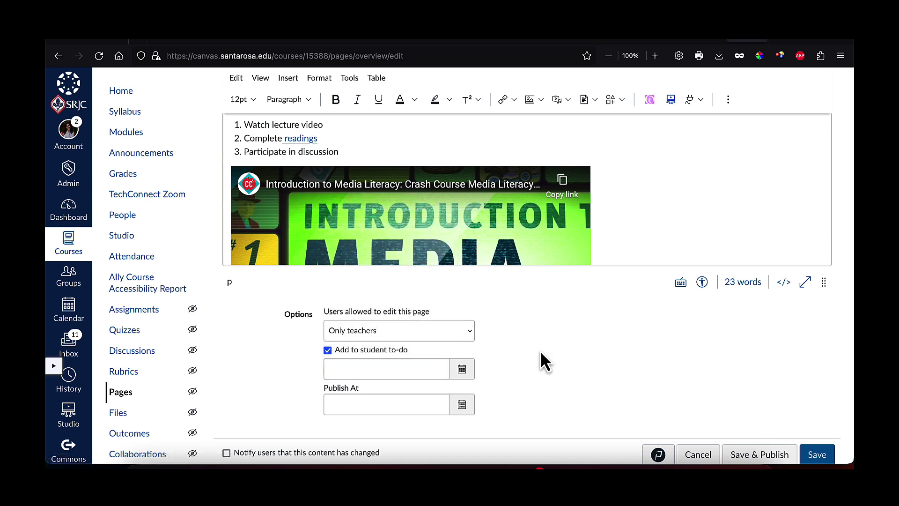
left_click(328, 351)
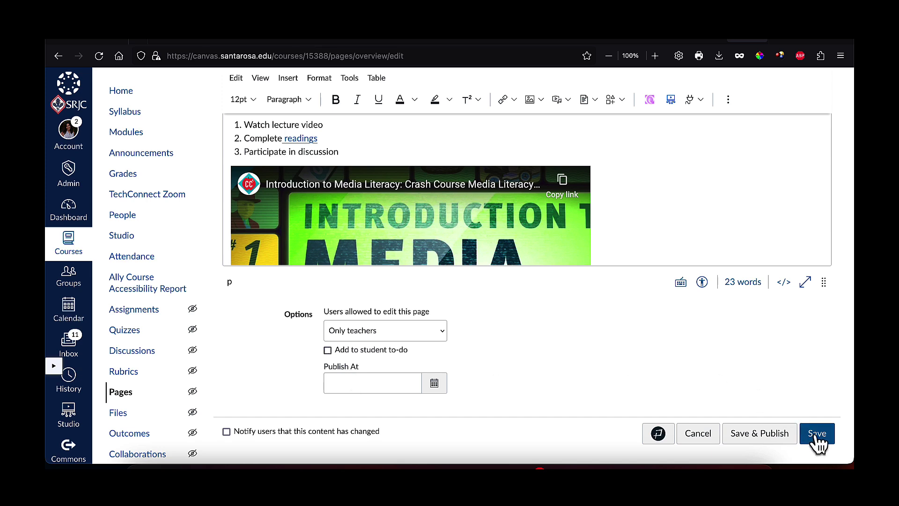
- Save and publish the Overview page, and publish the Week7: Media Literacy module from the course's Modules list
left_click(761, 440)
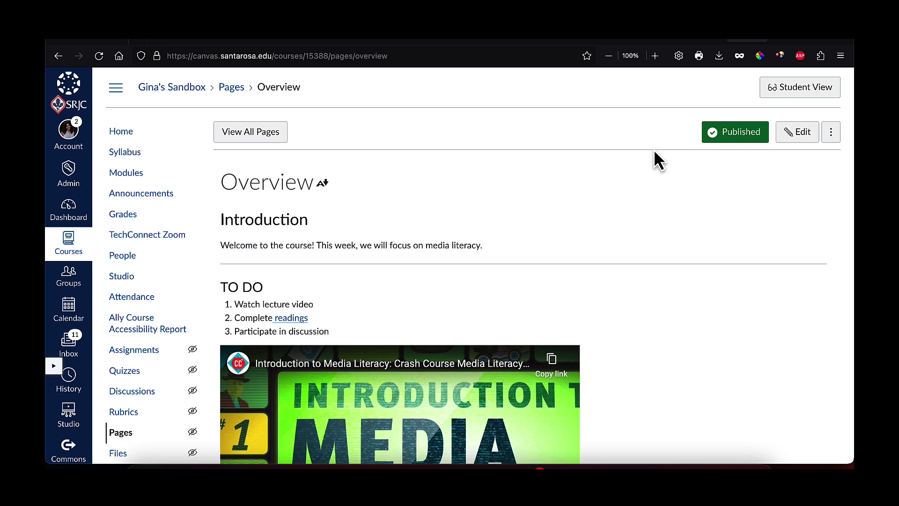
key("alt+Left")
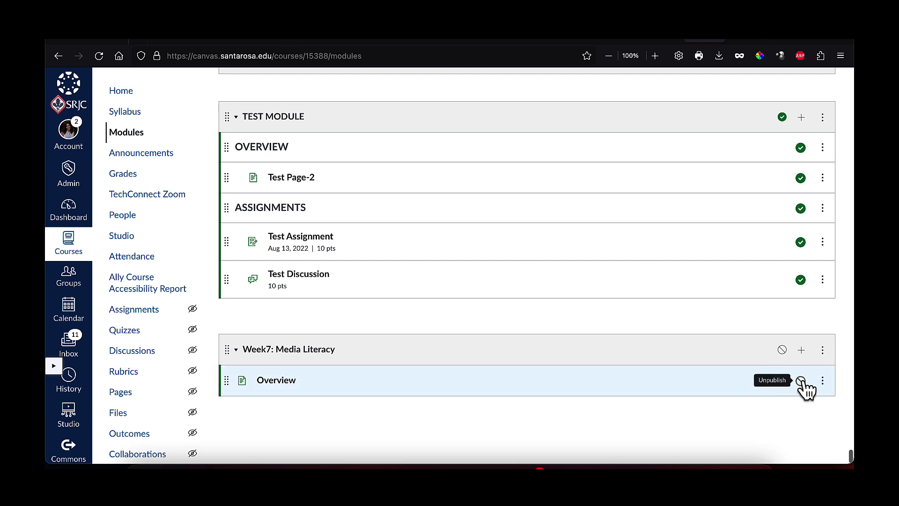
left_click(782, 350)
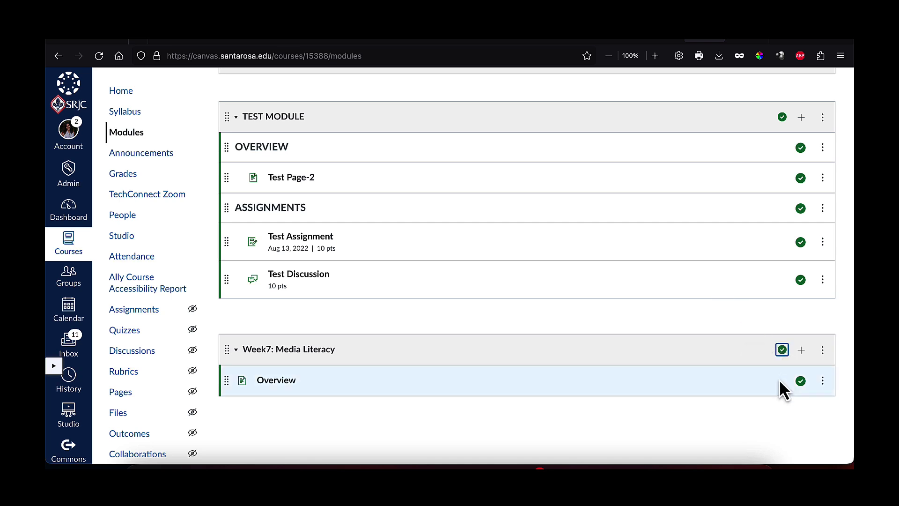
scroll(727, 385, "down", 1)
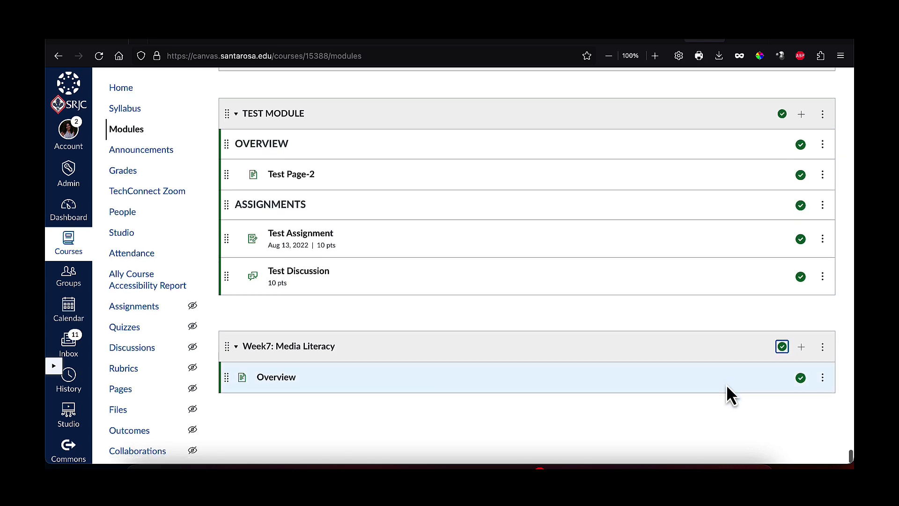
- Add the existing Test Assignment to the Week7: Media Literacy module, indented 1 level
left_click(802, 351)
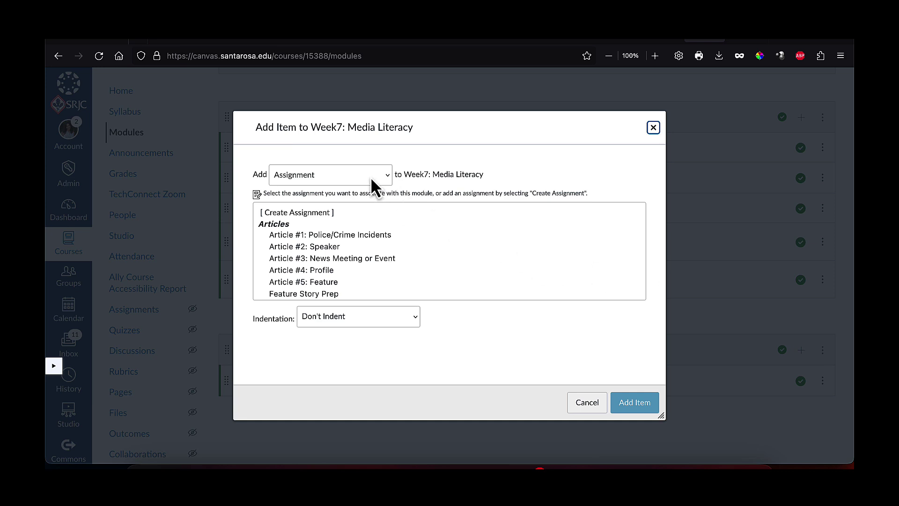
scroll(356, 242, "down", 3)
scroll(356, 241, "down", 3)
scroll(355, 237, "down", 2)
scroll(355, 238, "up", 4)
left_click(329, 244)
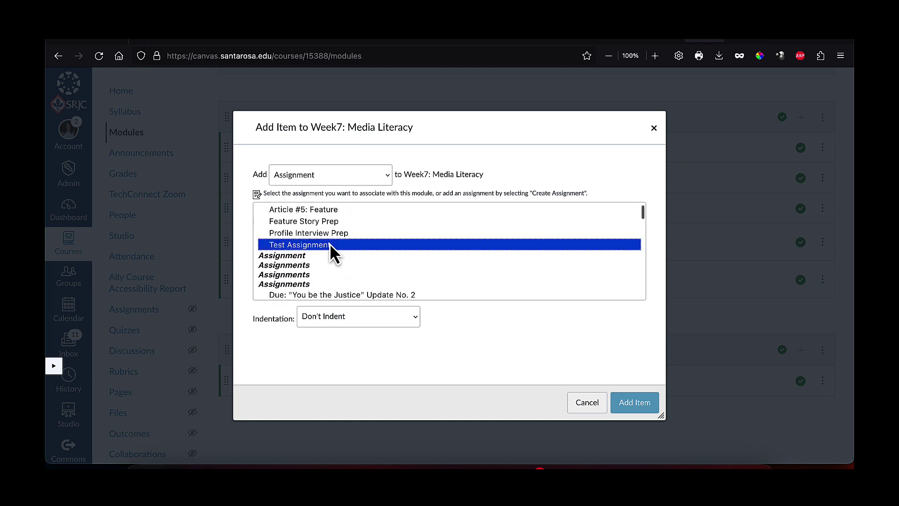
left_click(394, 324)
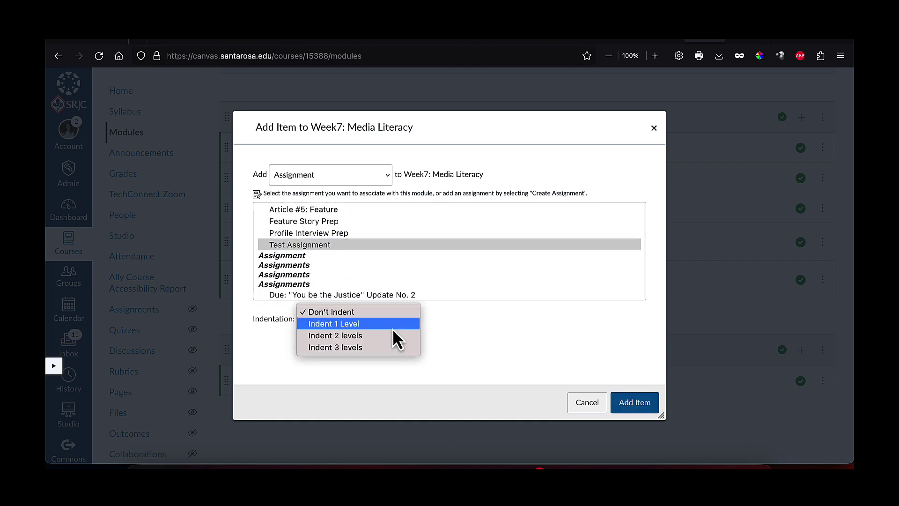
left_click(393, 328)
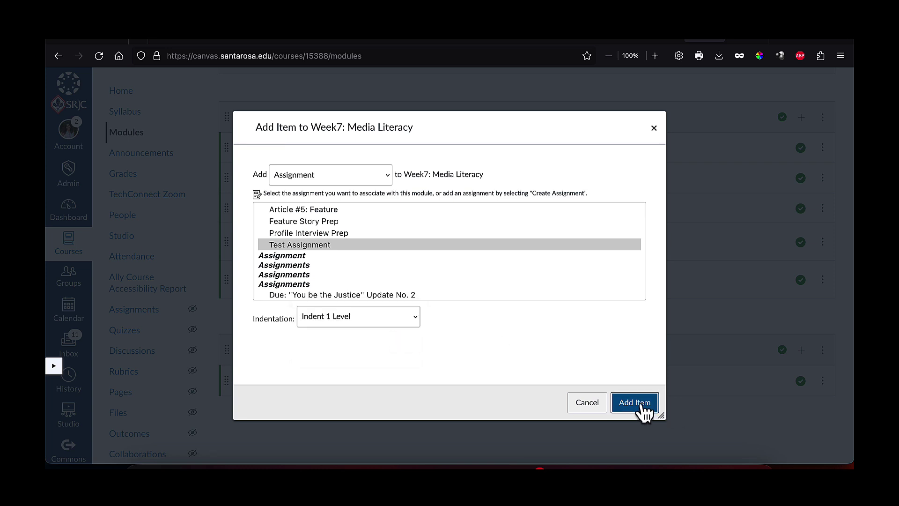
left_click(640, 403)
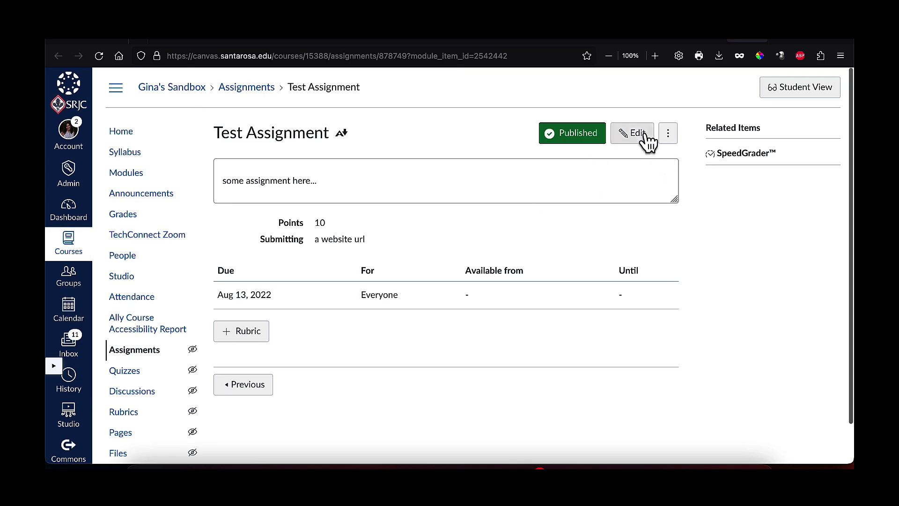
- Open the module's Test Assignment for editing and examine its description, points, assignment group and submission type settings
left_click(644, 133)
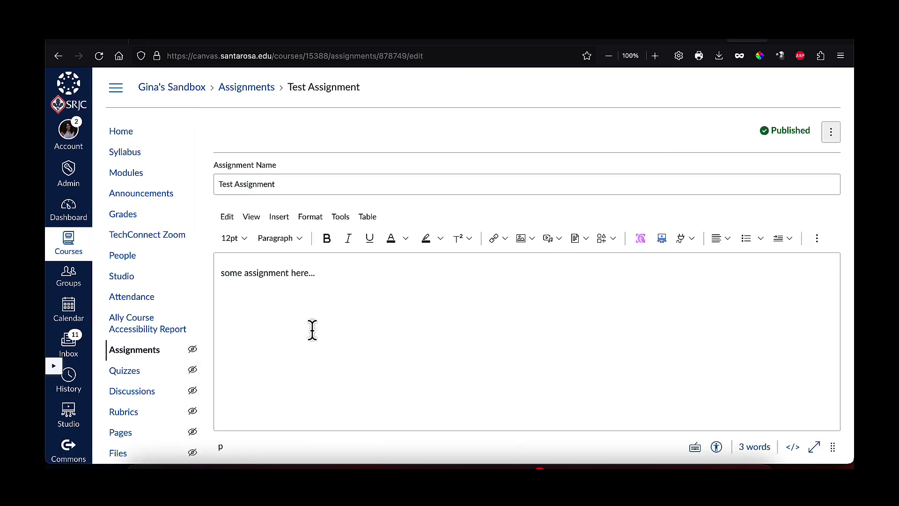
scroll(311, 328, "down", 2)
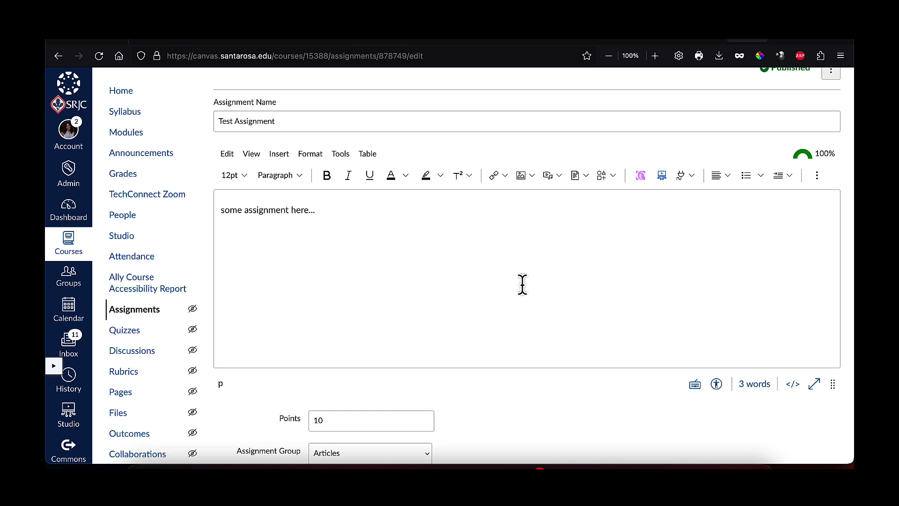
left_click(483, 289)
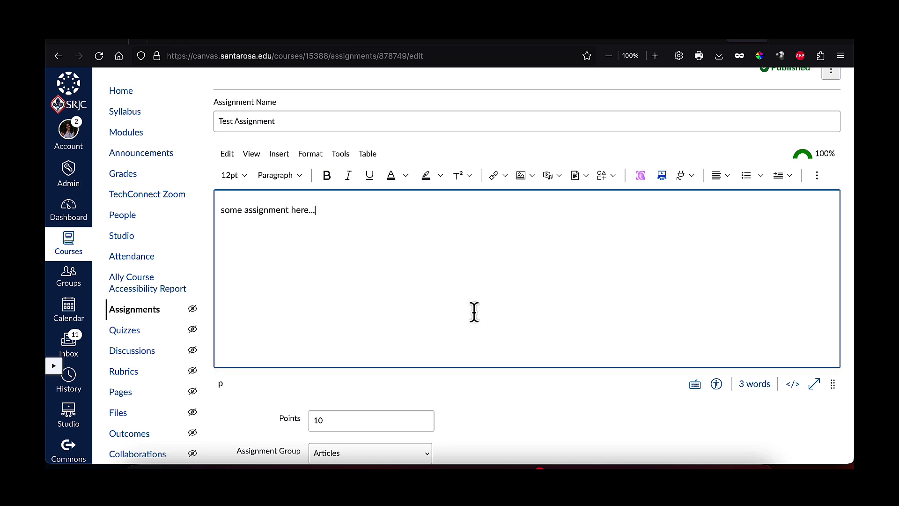
scroll(474, 313, "up", 1)
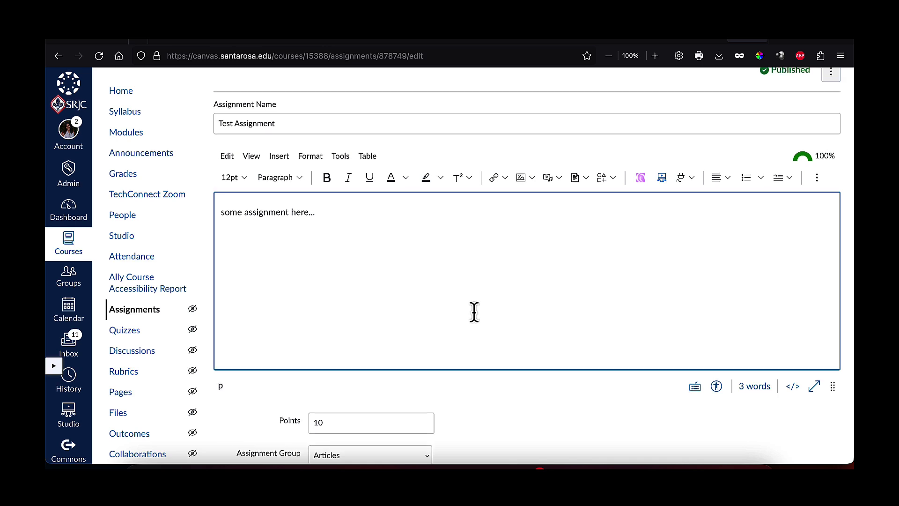
scroll(474, 312, "down", 5)
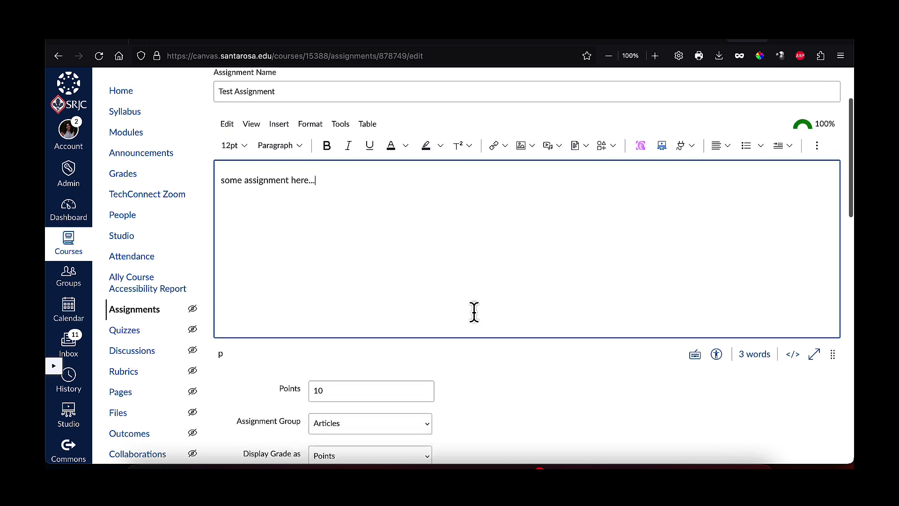
scroll(474, 313, "down", 2)
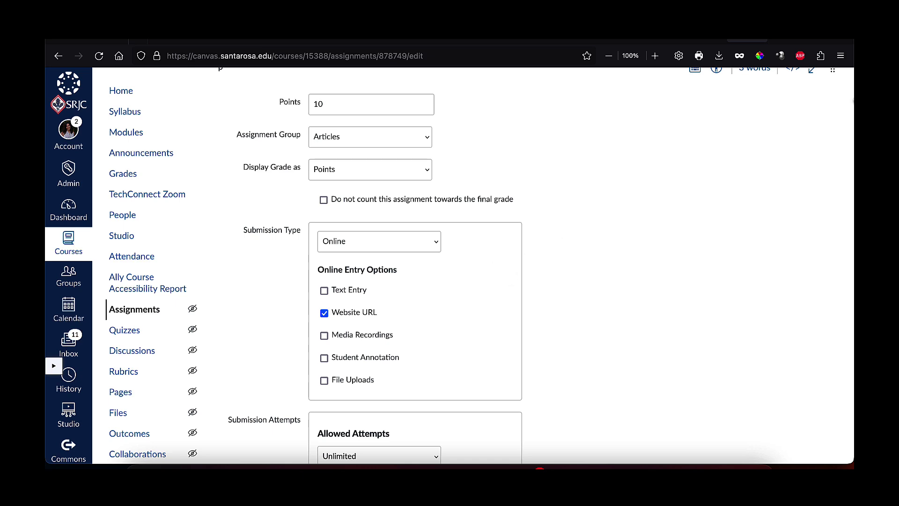
scroll(471, 92, "up", 1)
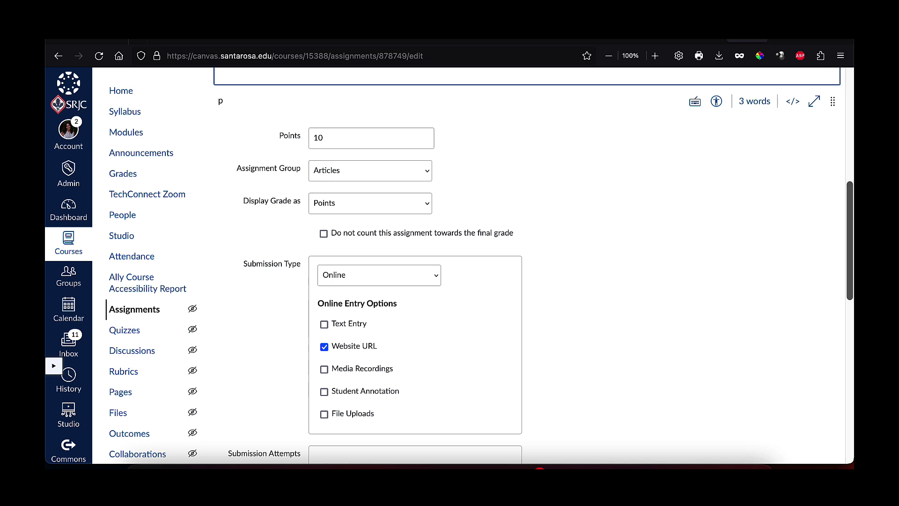
left_click(377, 138)
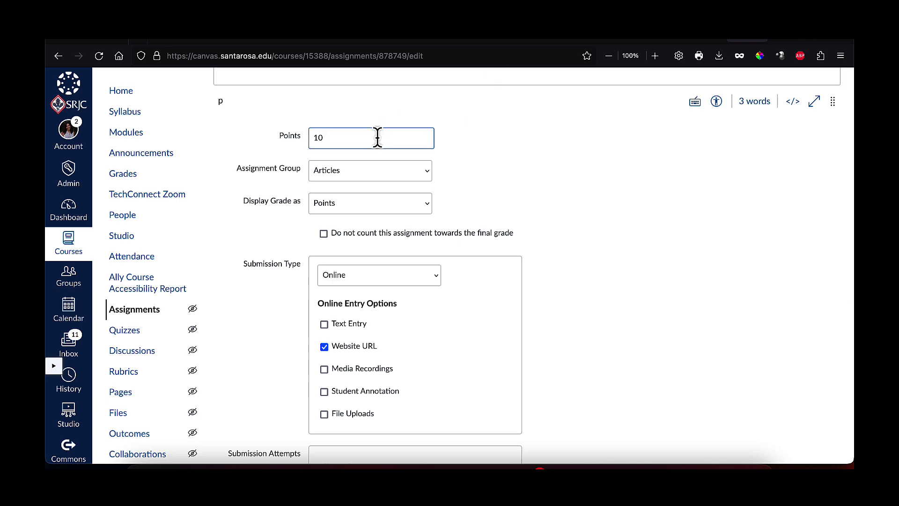
left_click(429, 173)
left_click(444, 165)
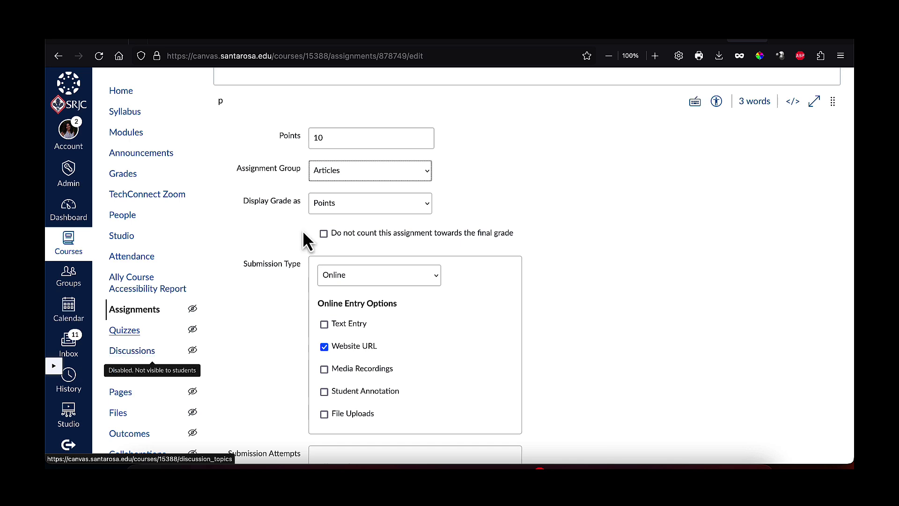
- Examine the item options for Test Assignment in the Week7: Media Literacy module and for Test Discussion in the course's Assignments list
left_click(726, 41)
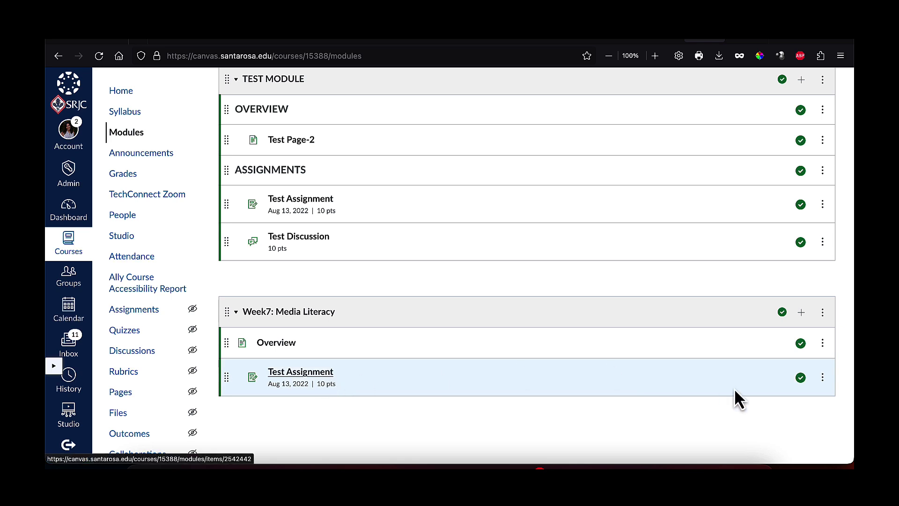
left_click(823, 378)
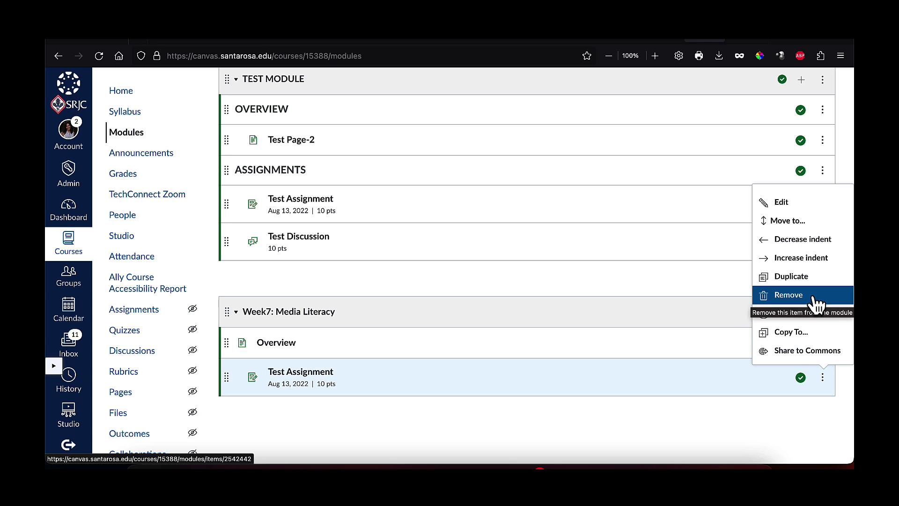
left_click(128, 316)
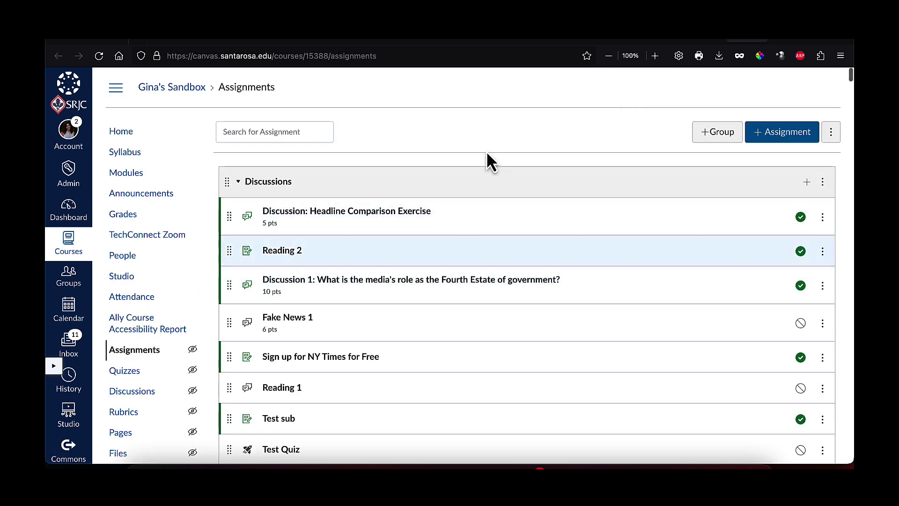
scroll(380, 300, "down", 5)
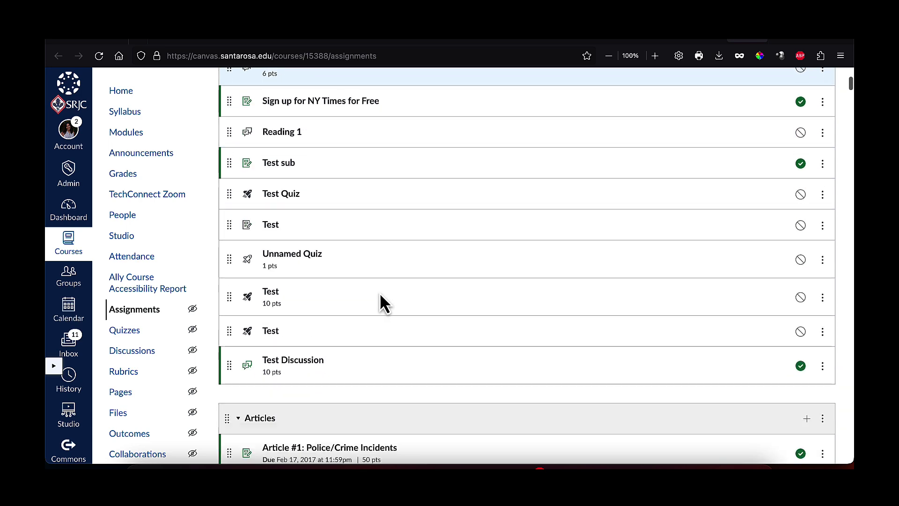
scroll(380, 299, "down", 2)
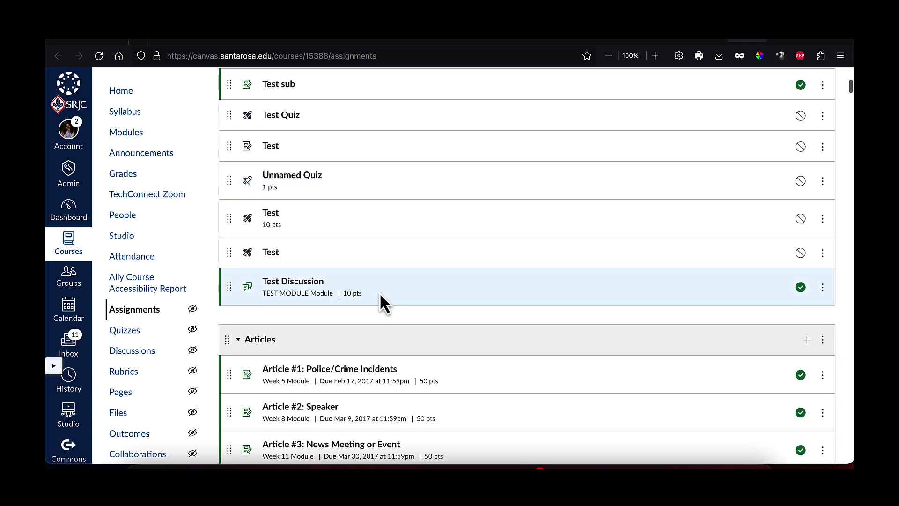
left_click(824, 288)
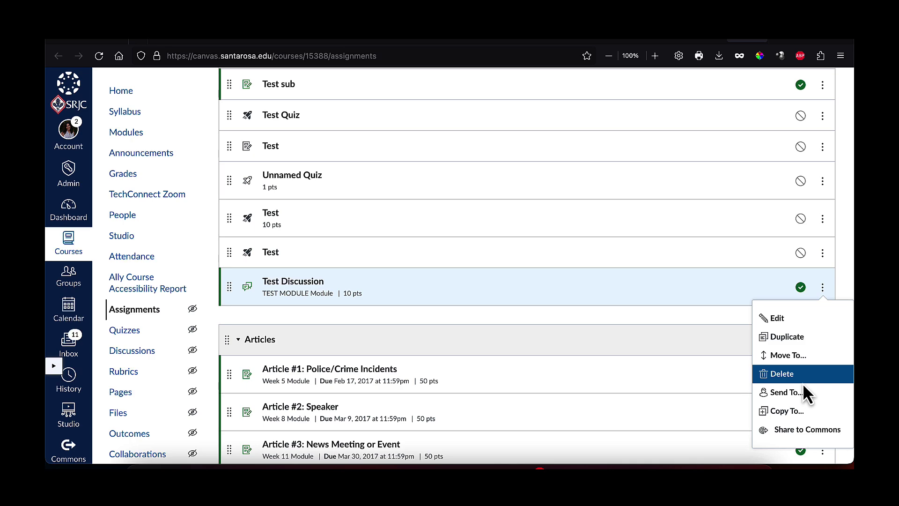
- Collapse the Discussions and Articles groups and the two Assignments groups that follow them
left_click(640, 318)
scroll(538, 276, "up", 3)
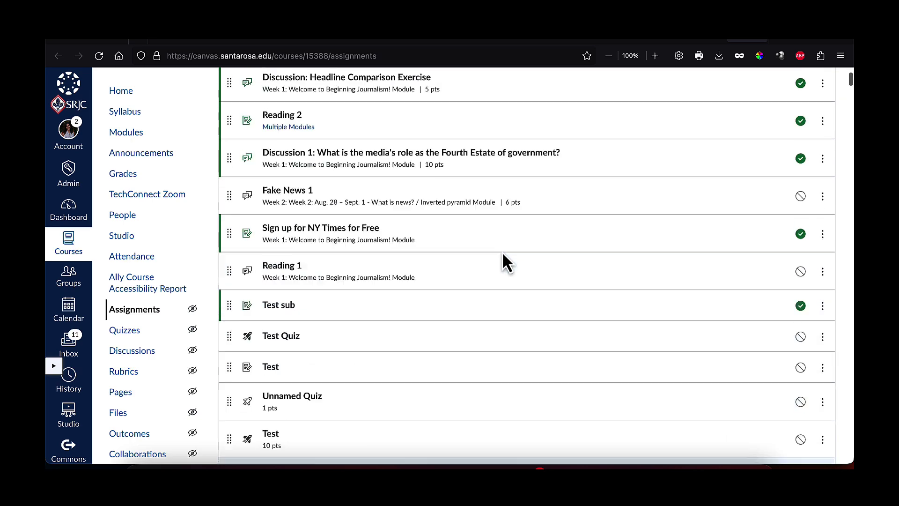
scroll(502, 251, "up", 5)
left_click(238, 184)
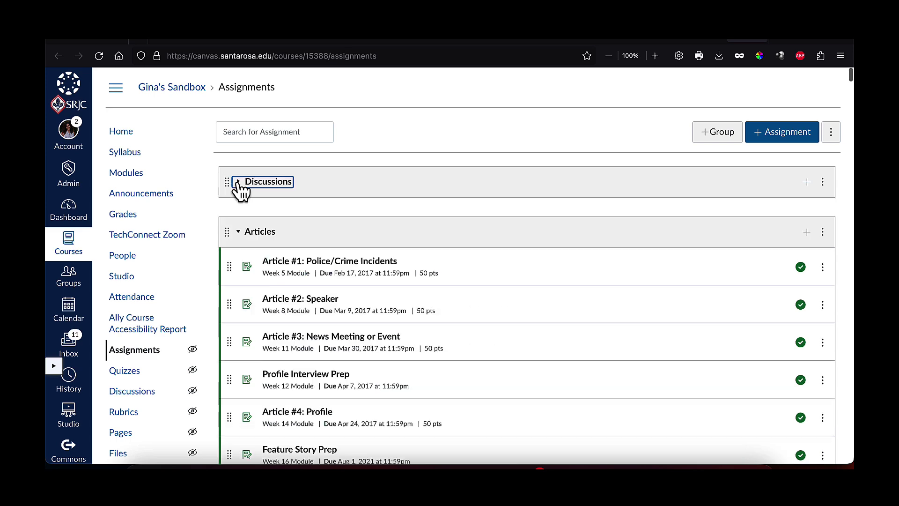
left_click(237, 232)
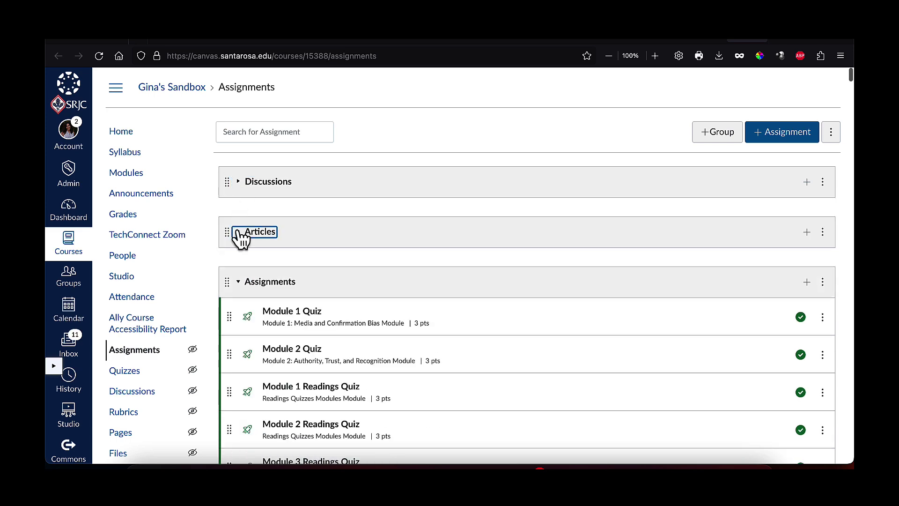
left_click(238, 282)
left_click(238, 331)
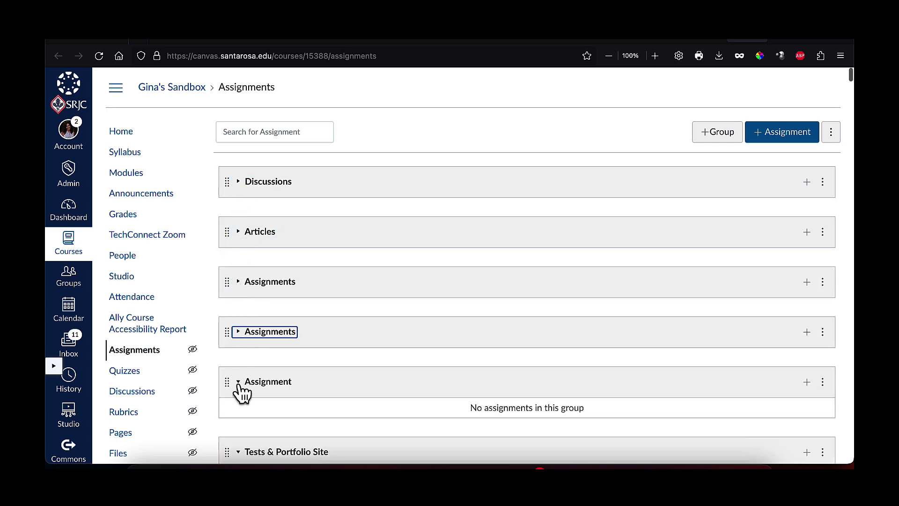
- Delete the empty Assignment group and confirm the deletion
scroll(239, 386, "down", 1)
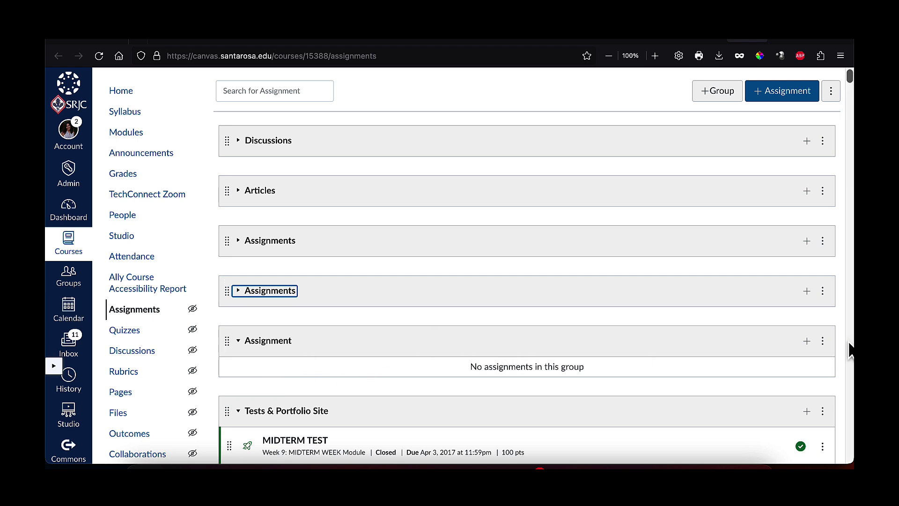
left_click(823, 341)
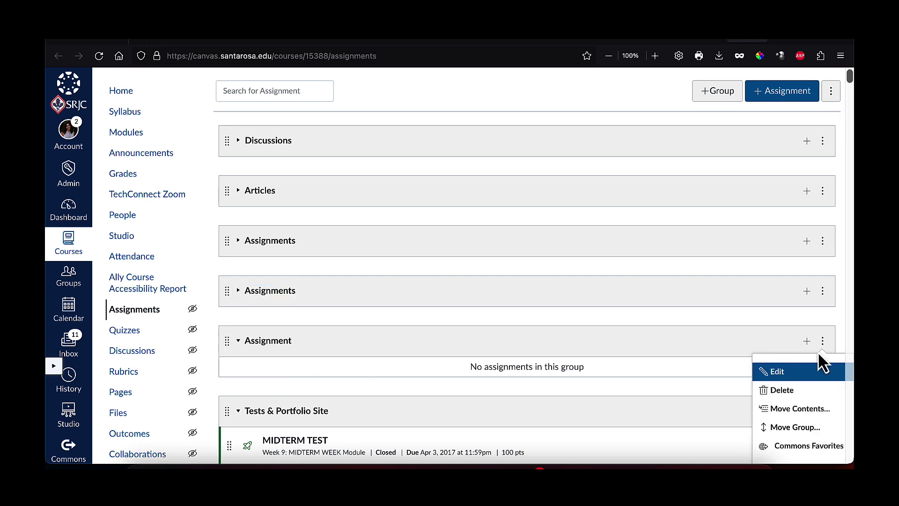
left_click(780, 390)
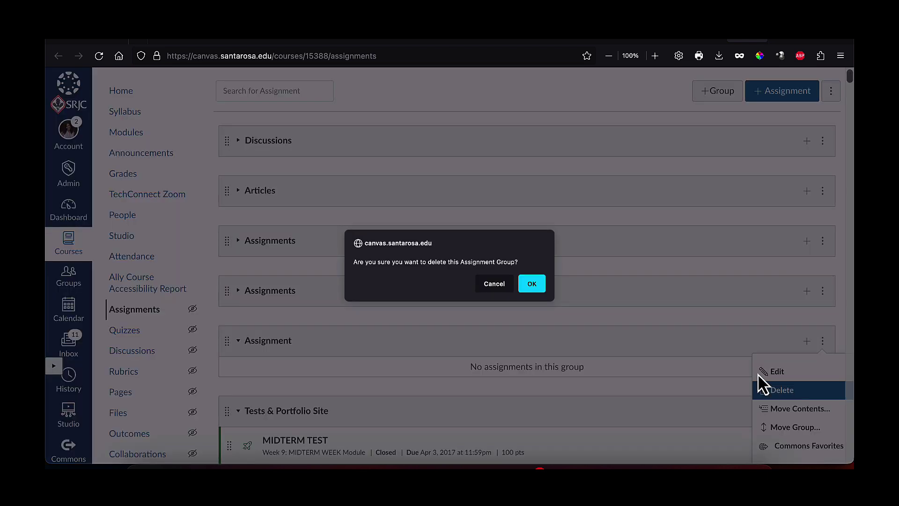
left_click(542, 290)
- Collapse the Tests & Portfolio Site group and delete the empty Canvas Surveys group
scroll(412, 328, "down", 1)
scroll(411, 328, "down", 1)
left_click(240, 267)
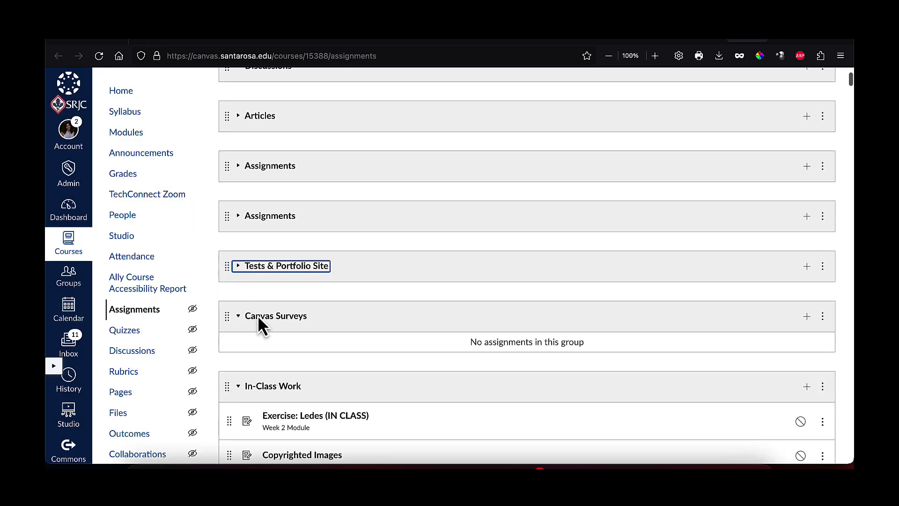
left_click(823, 316)
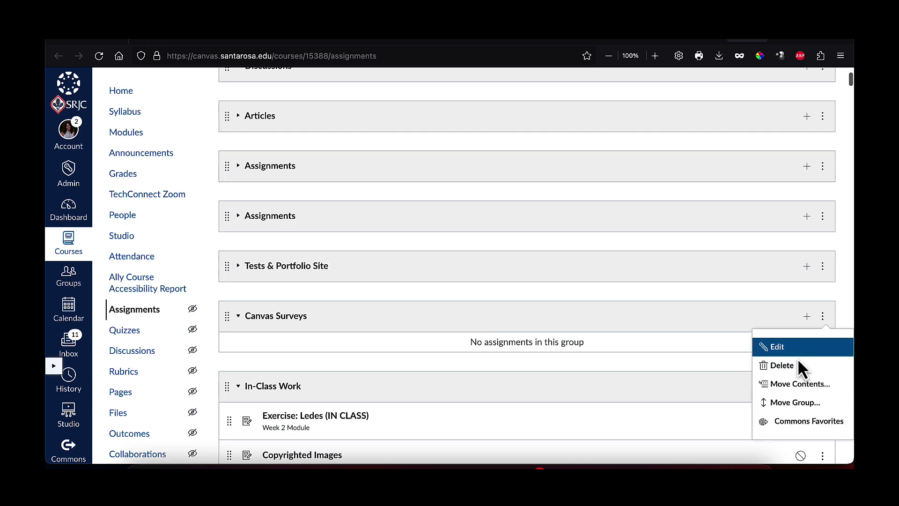
left_click(796, 365)
left_click(534, 286)
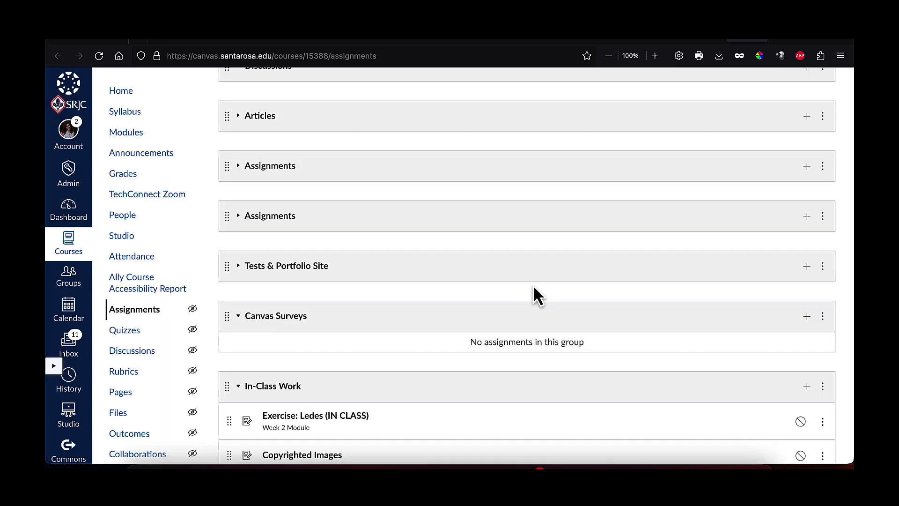
- Collapse the In-Class Work group and the groups directly below it, starting with Assignments
left_click(239, 315)
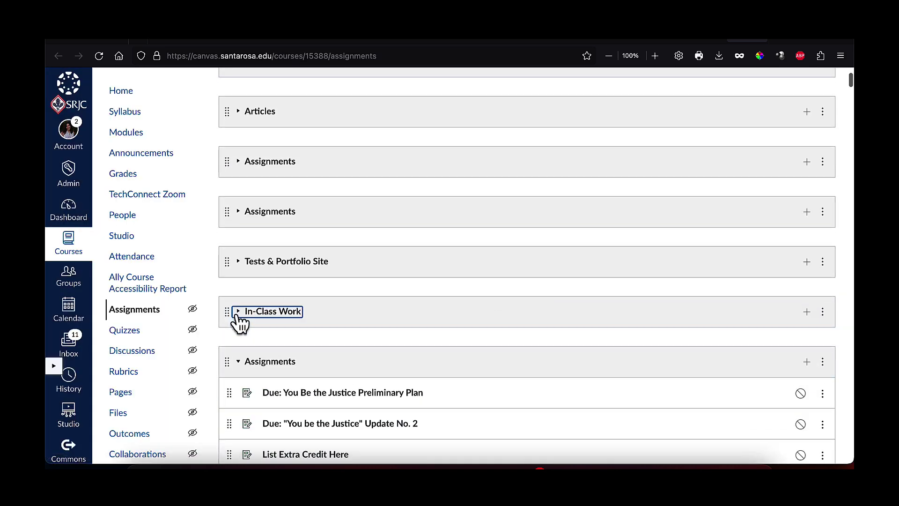
left_click(238, 370)
scroll(239, 356, "down", 3)
left_click(241, 266)
- Look through the remaining assignment groups and check which assignments the Discussions group contains
scroll(246, 323, "down", 5)
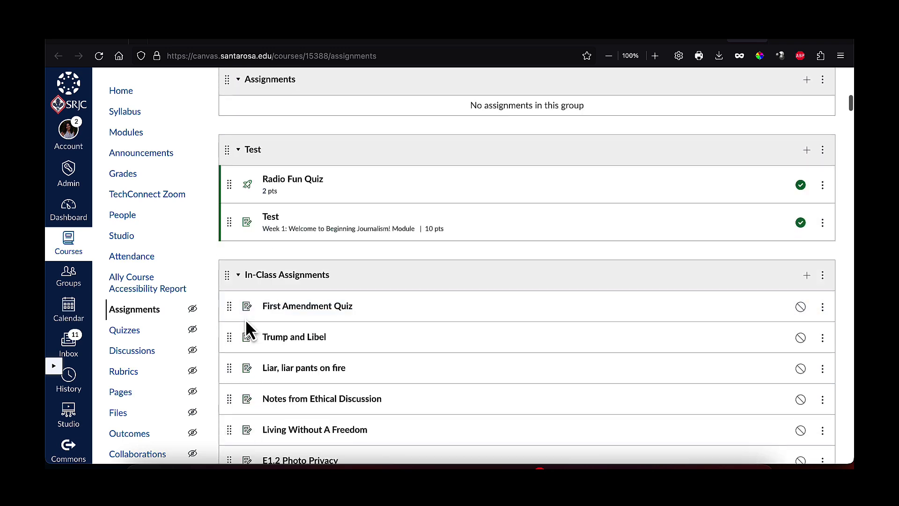
scroll(247, 323, "down", 2)
scroll(247, 321, "up", 2)
scroll(247, 321, "down", 10)
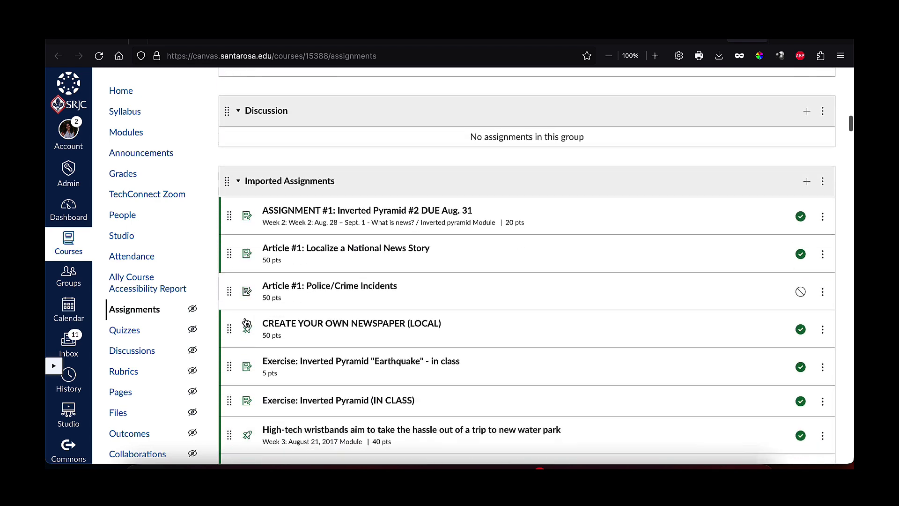
scroll(246, 322, "up", 15)
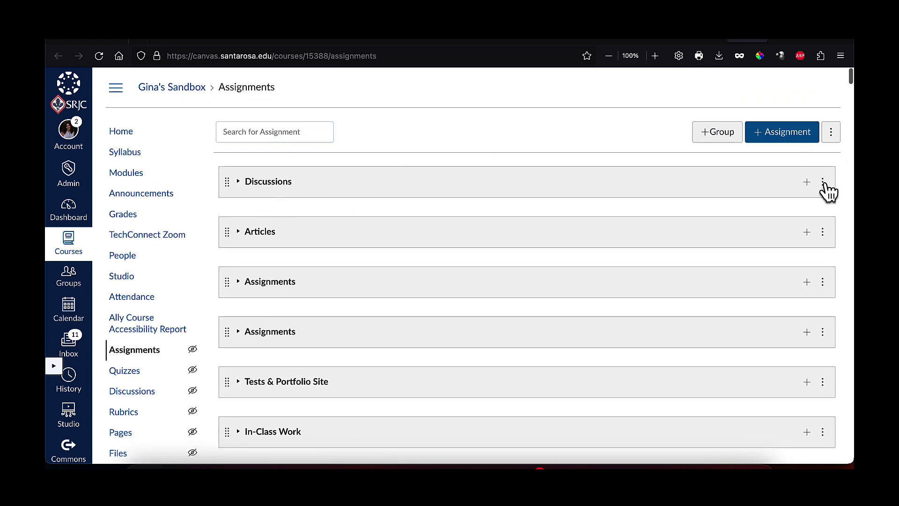
left_click(241, 184)
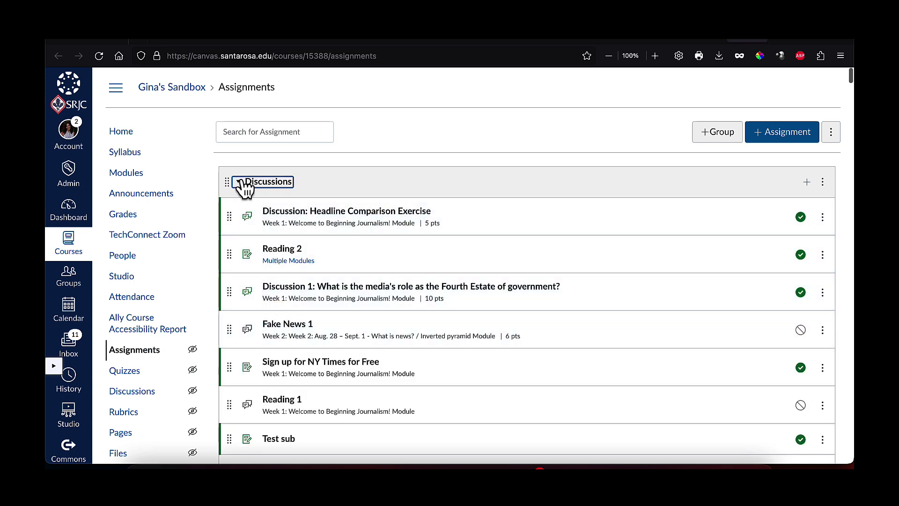
left_click(241, 183)
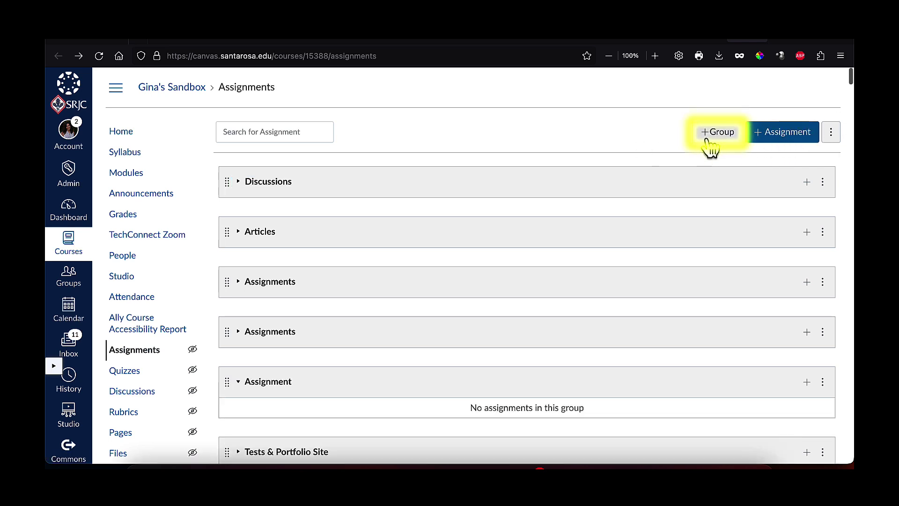
- View the form for adding an assignment group, dismiss it, and look over the assignment list
left_click(718, 133)
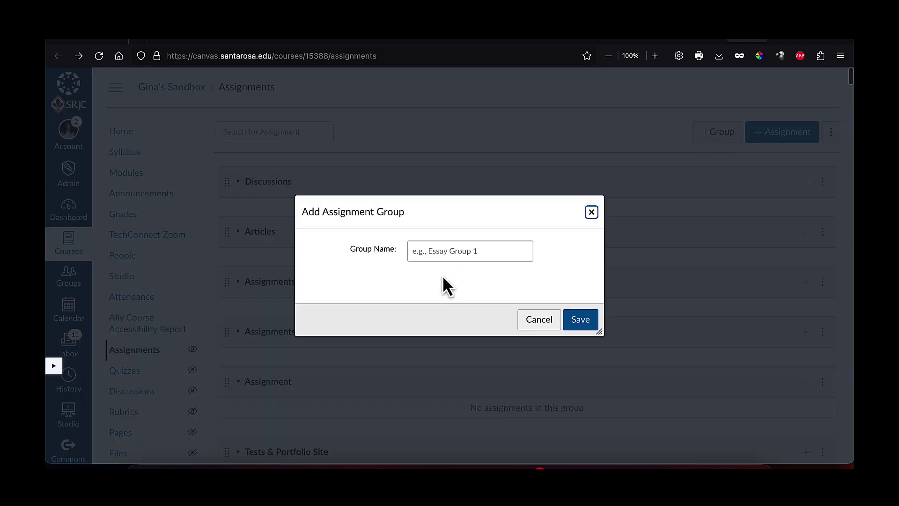
left_click(592, 212)
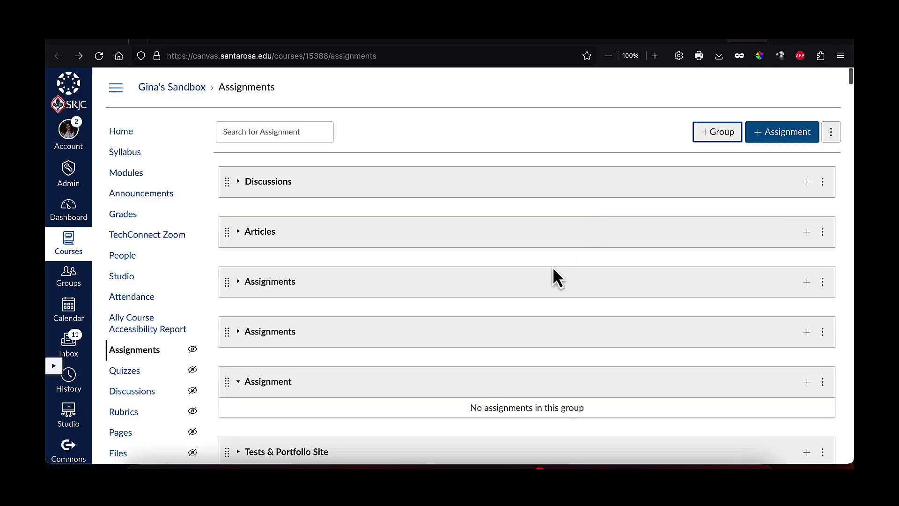
scroll(550, 313, "down", 20)
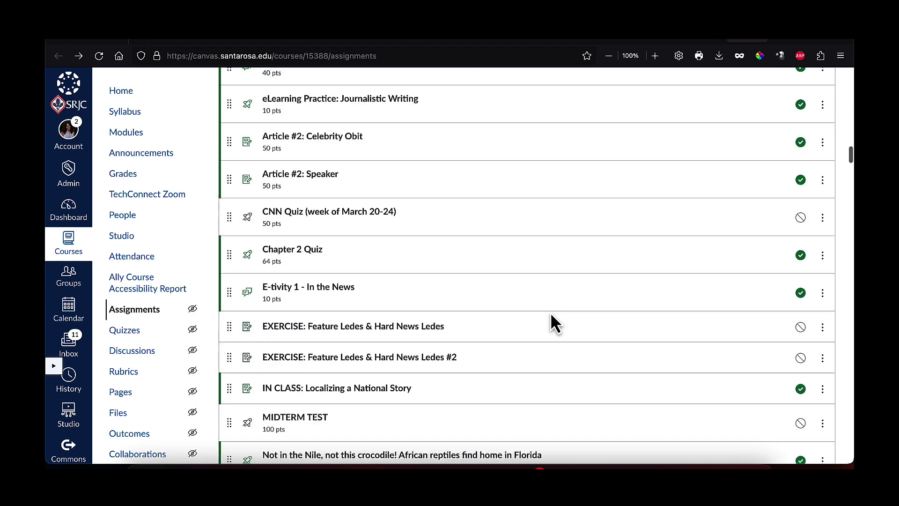
scroll(550, 313, "up", 20)
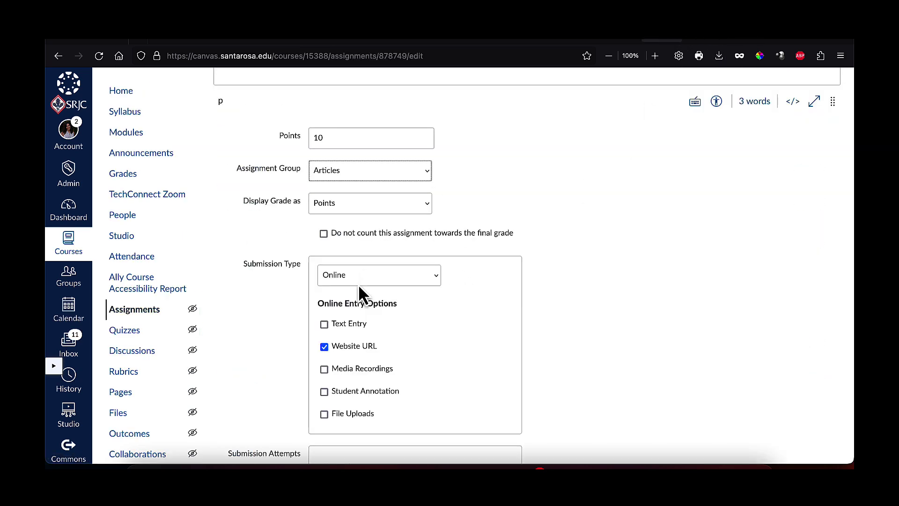
- Review the Test Assignment's name, description and points, and set its assignment group to Assignments
scroll(359, 285, "up", 5)
scroll(358, 285, "up", 3)
scroll(359, 284, "down", 1)
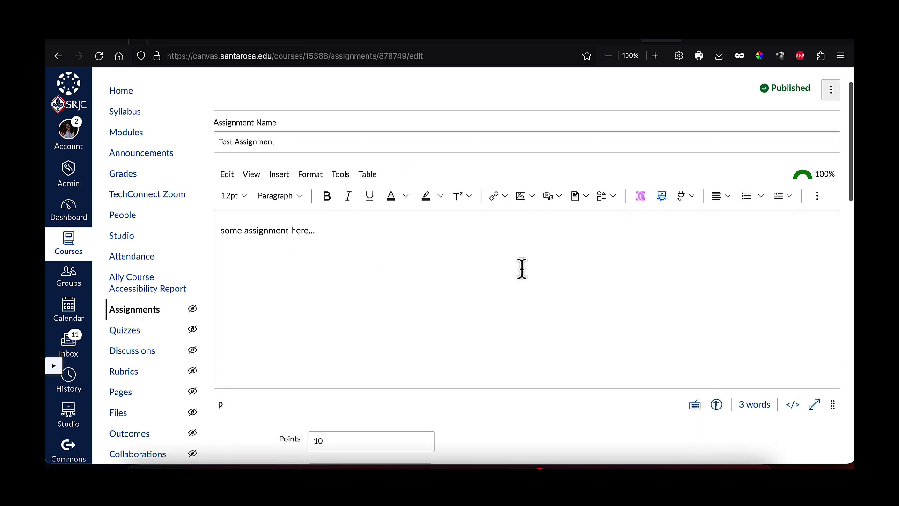
scroll(521, 270, "down", 7)
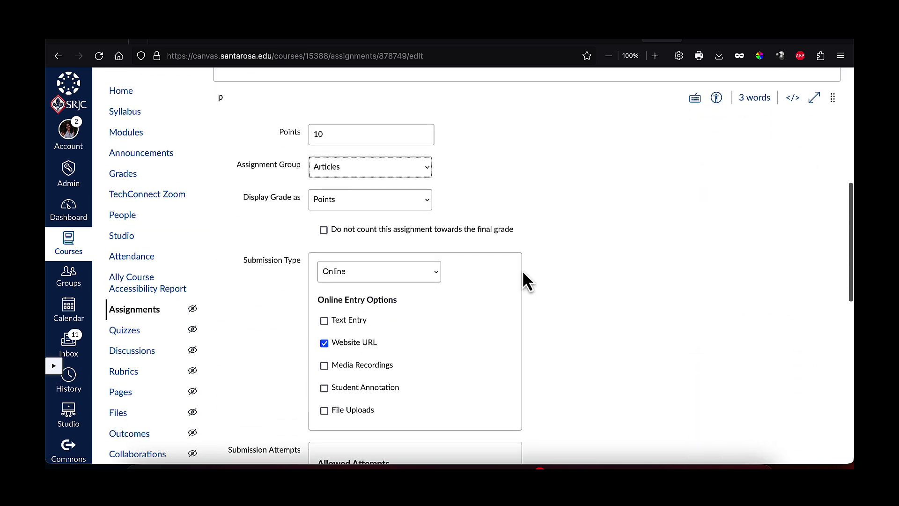
left_click(361, 135)
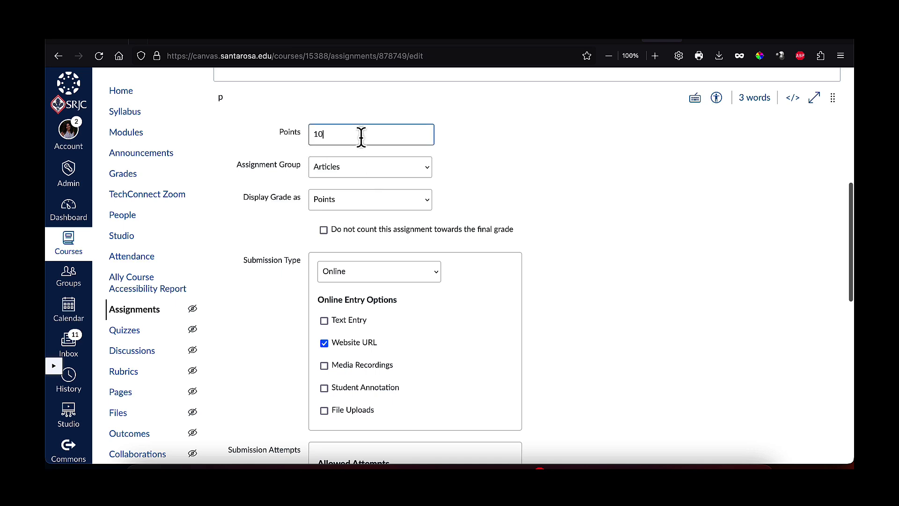
left_click(412, 170)
left_click(412, 173)
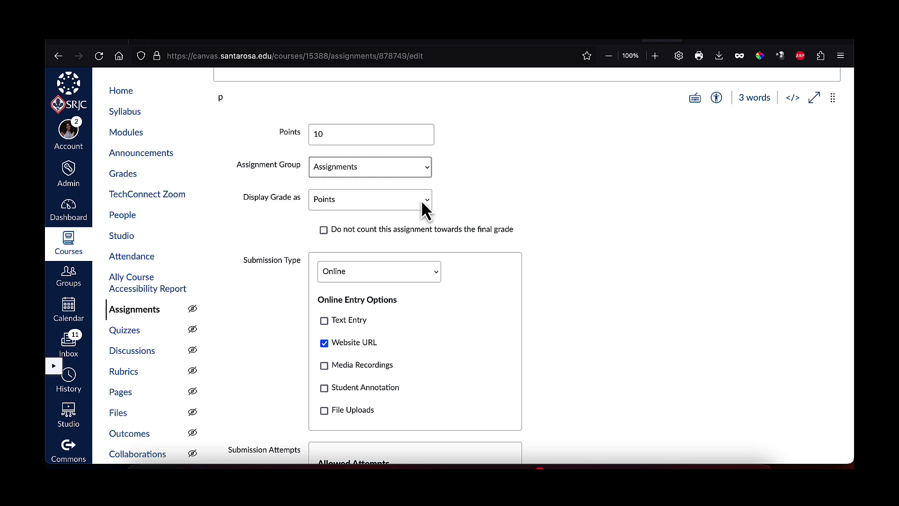
- Check the grade display options, and enable File Uploads and Text Entry for online submissions
left_click(420, 200)
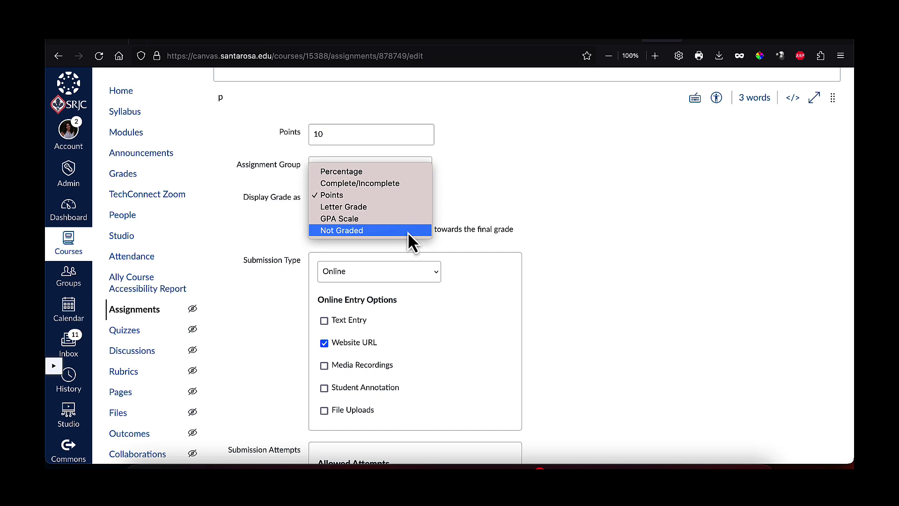
left_click(552, 198)
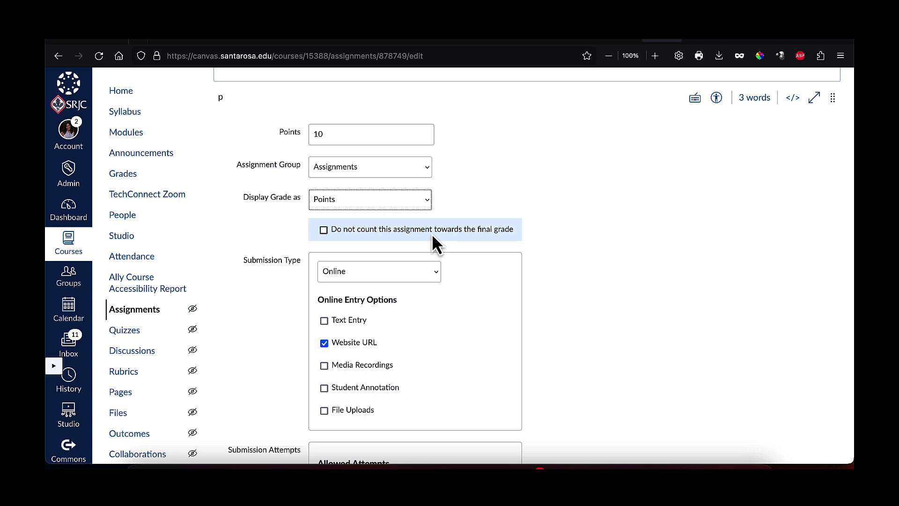
scroll(532, 224, "down", 5)
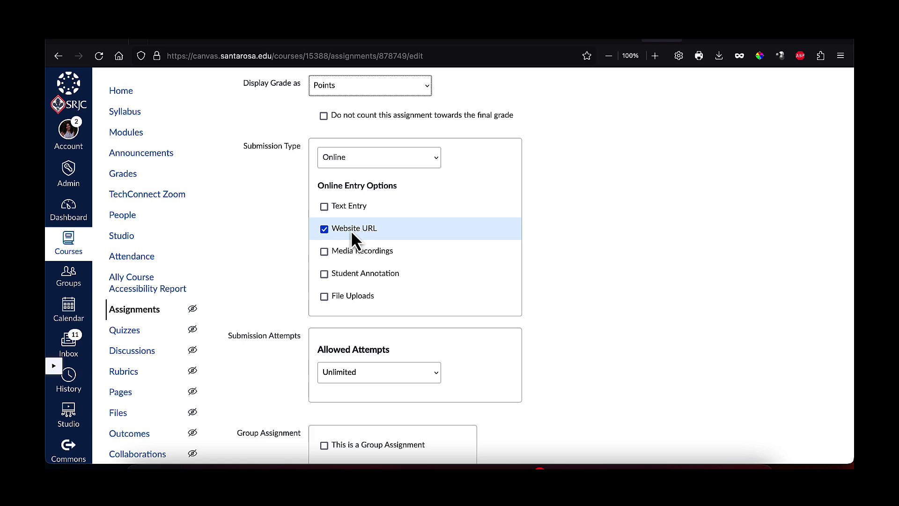
left_click(325, 297)
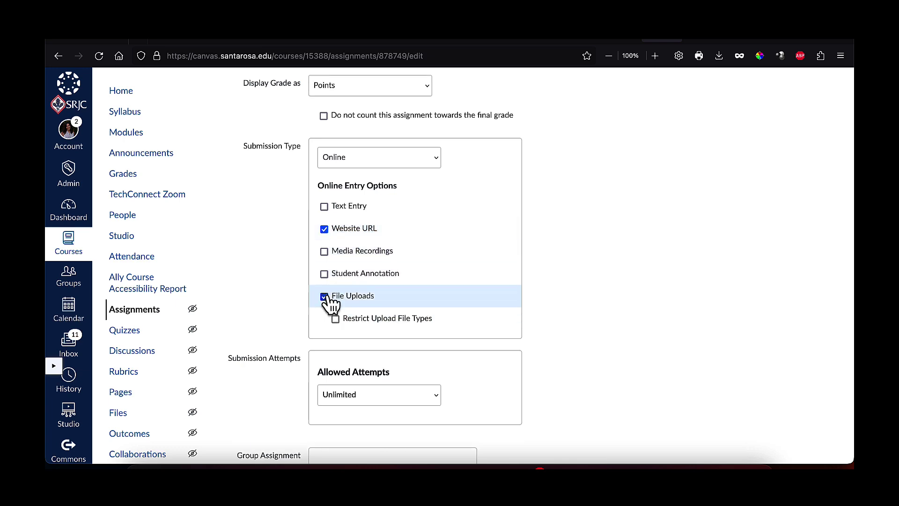
left_click(325, 207)
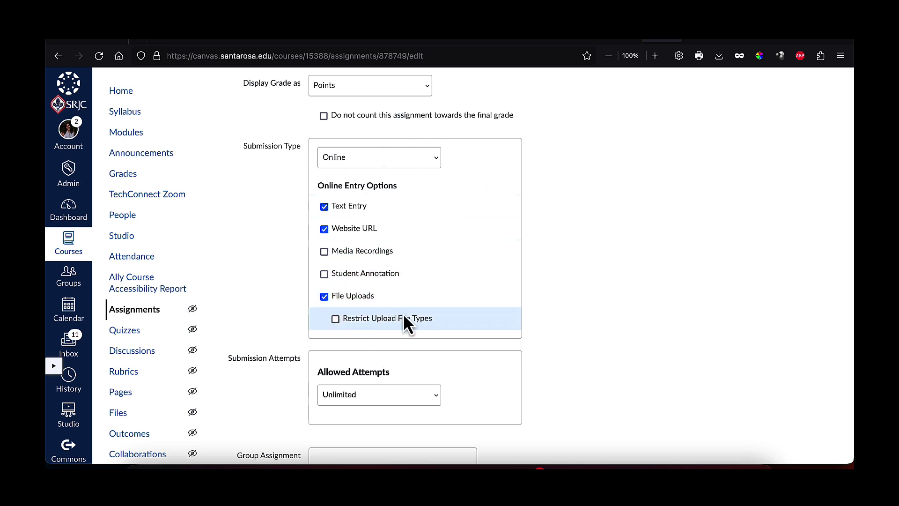
- View the allowed attempts options under Submission Attempts without changing the selection
scroll(404, 316, "down", 5)
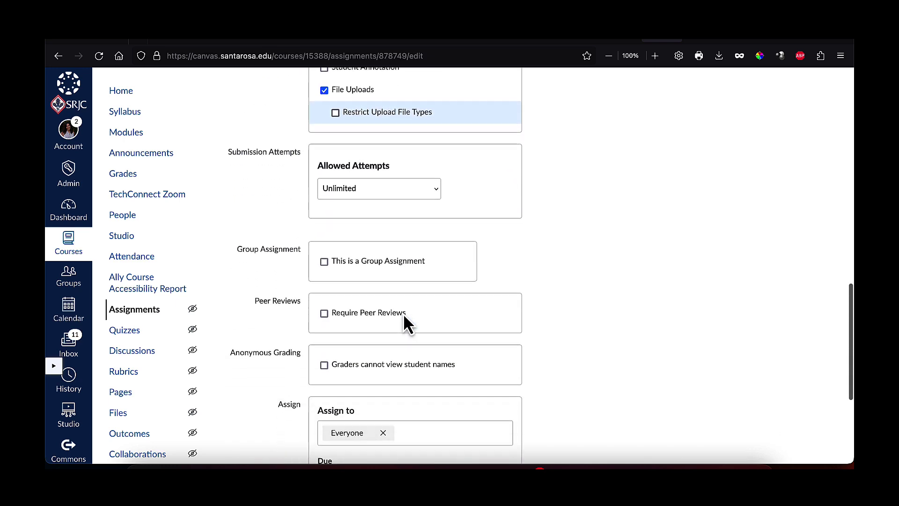
left_click(438, 176)
left_click(437, 176)
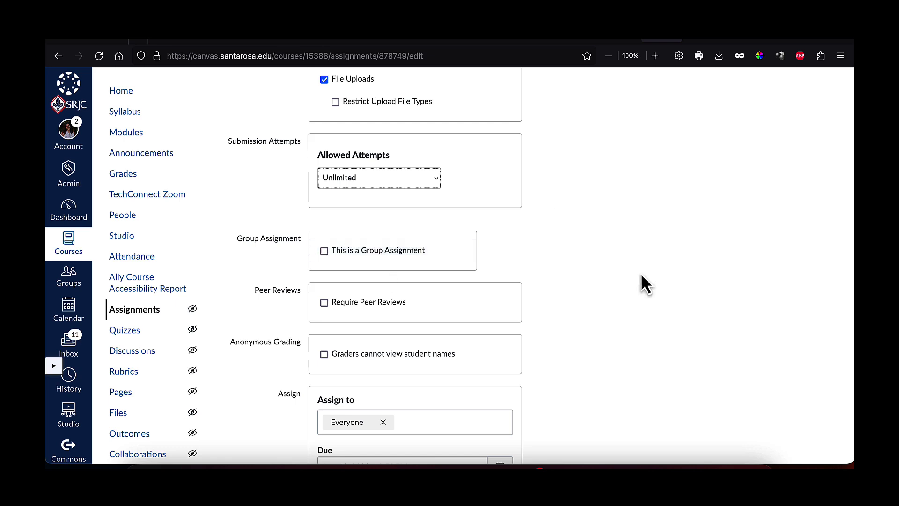
- Try the group assignment setting together with assigning grades to each student individually
left_click(325, 251)
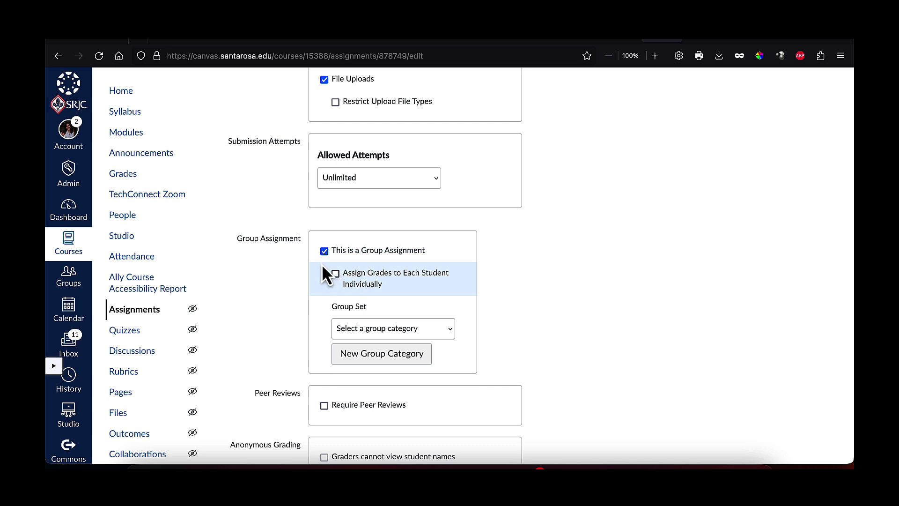
left_click(335, 275)
left_click(335, 274)
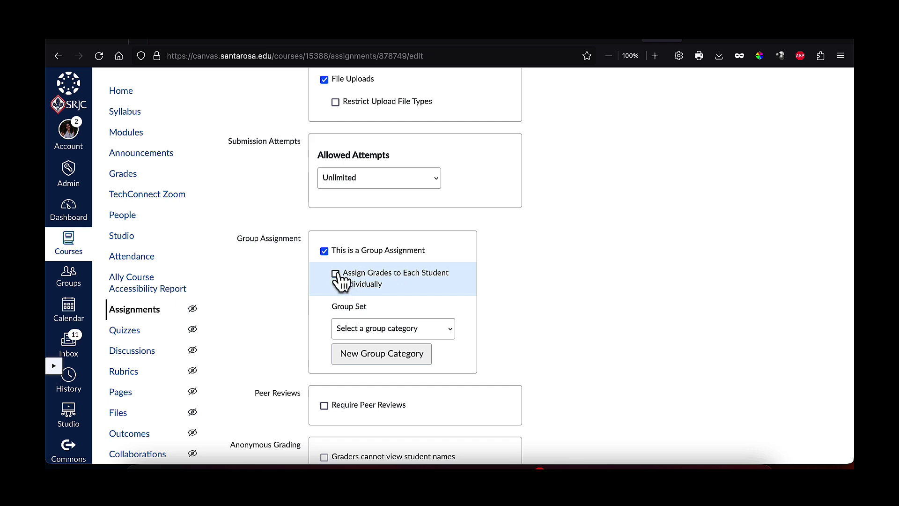
left_click(325, 251)
- View the course sections that the Test Assignment can be assigned to, leaving Everyone selected
scroll(566, 302, "down", 3)
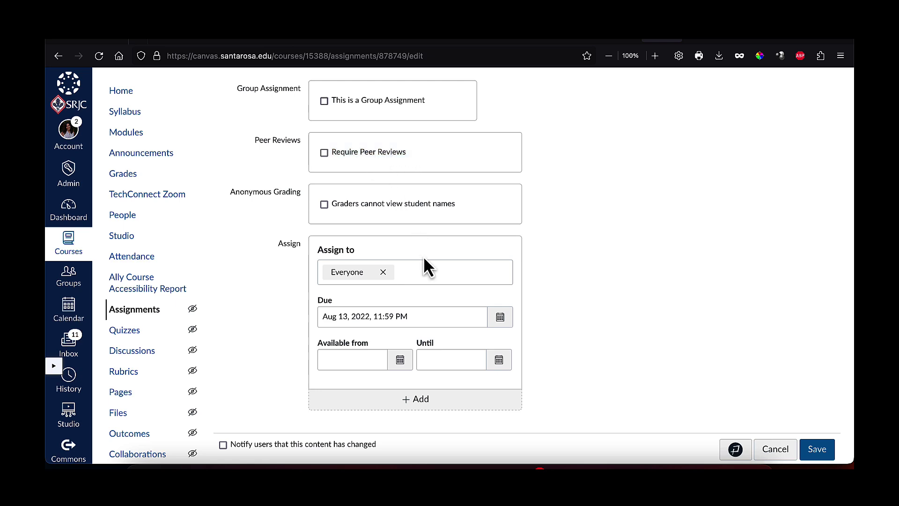
left_click(431, 271)
scroll(426, 262, "down", 1)
left_click(584, 241)
left_click(428, 236)
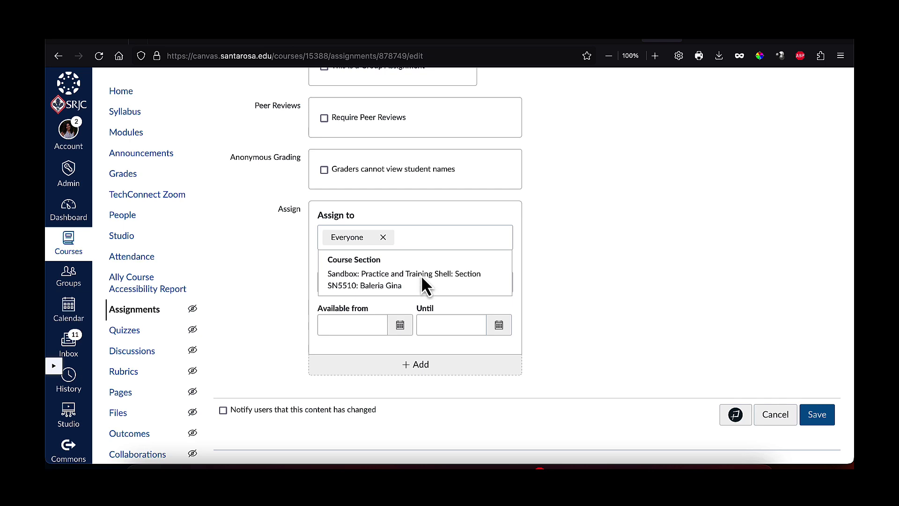
left_click(403, 238)
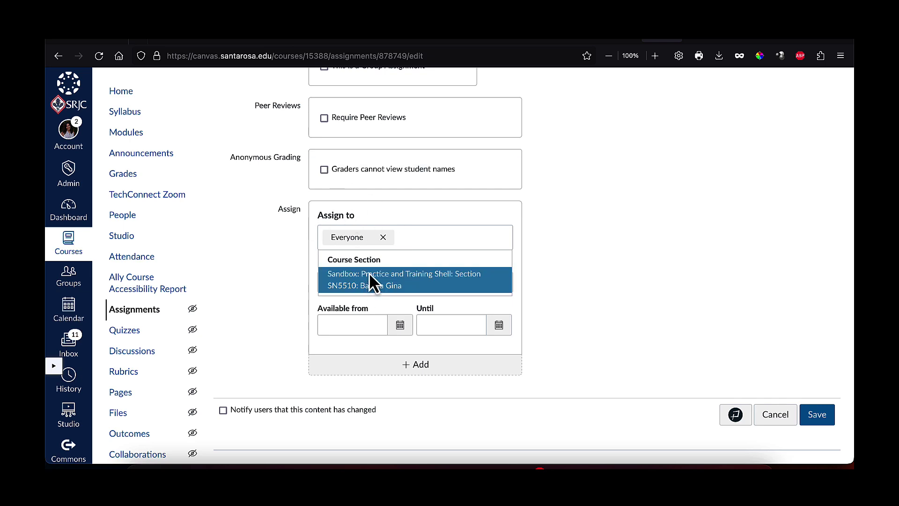
- Try adding a second assignee block with its own dates, and remove it again
left_click(420, 370)
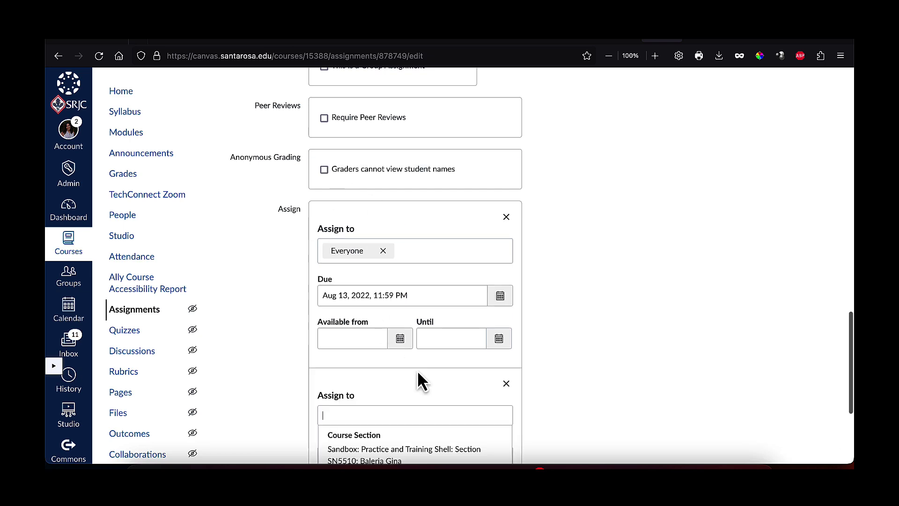
scroll(384, 374, "down", 3)
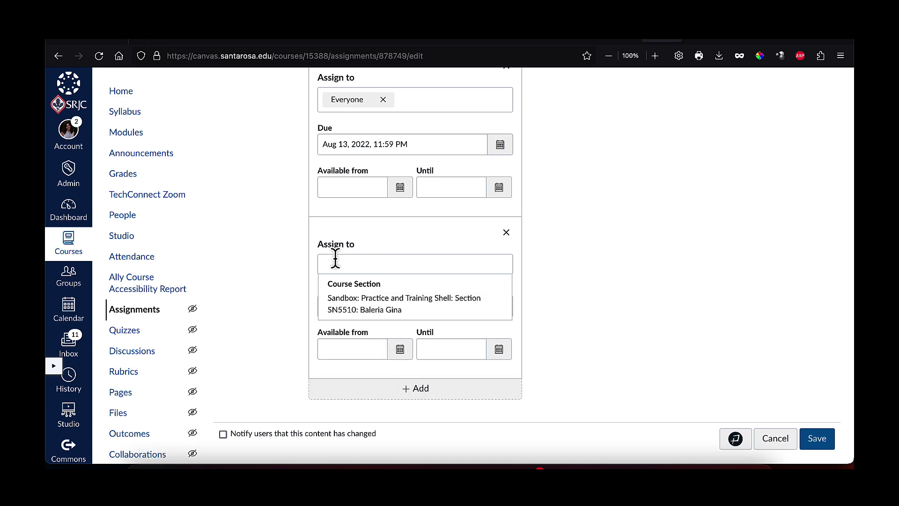
scroll(381, 237, "up", 3)
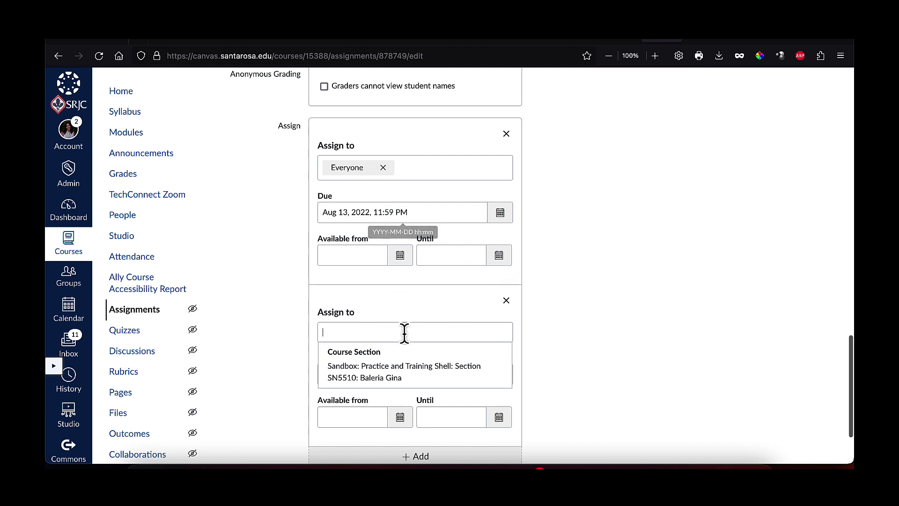
left_click(507, 301)
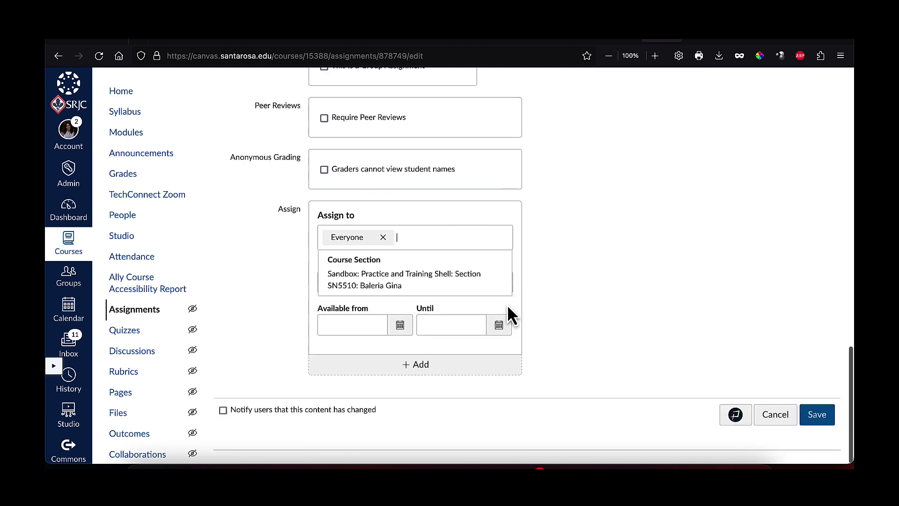
- Remove Everyone as assignee and reassign it, and view the due date calendar without picking another date
left_click(382, 237)
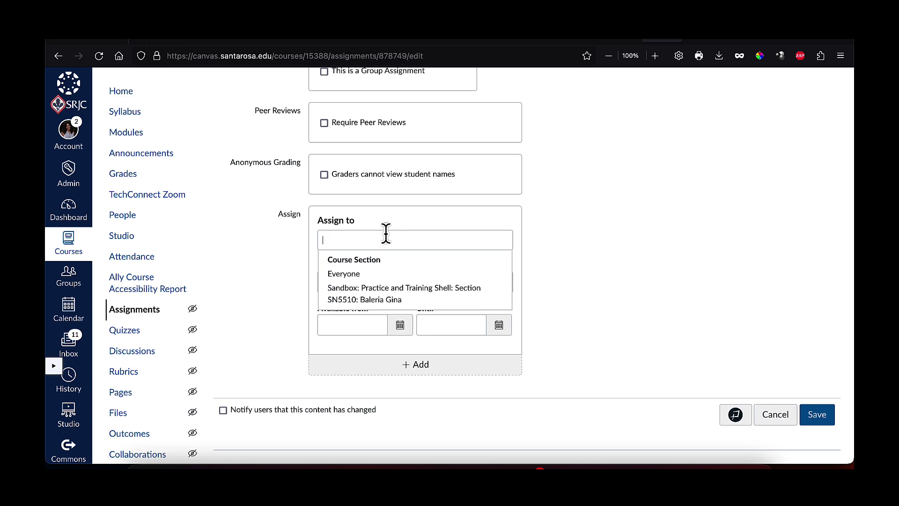
left_click(373, 276)
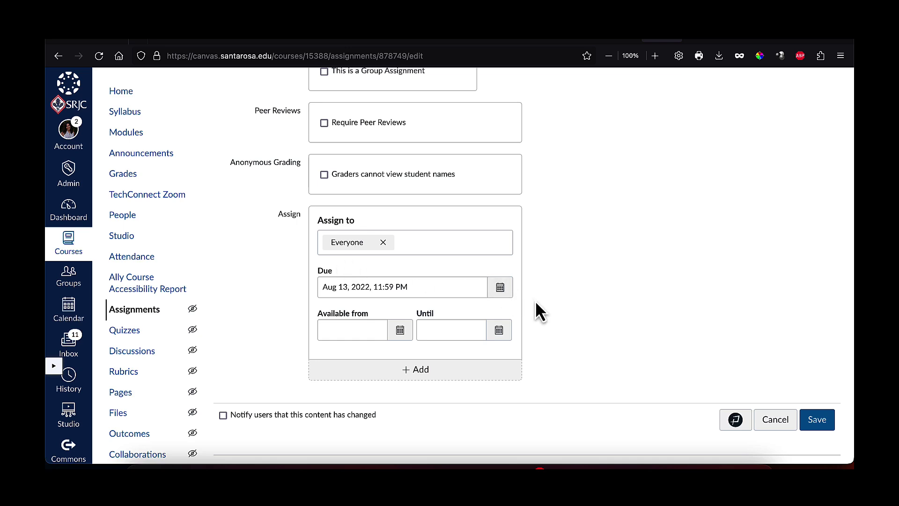
left_click(499, 290)
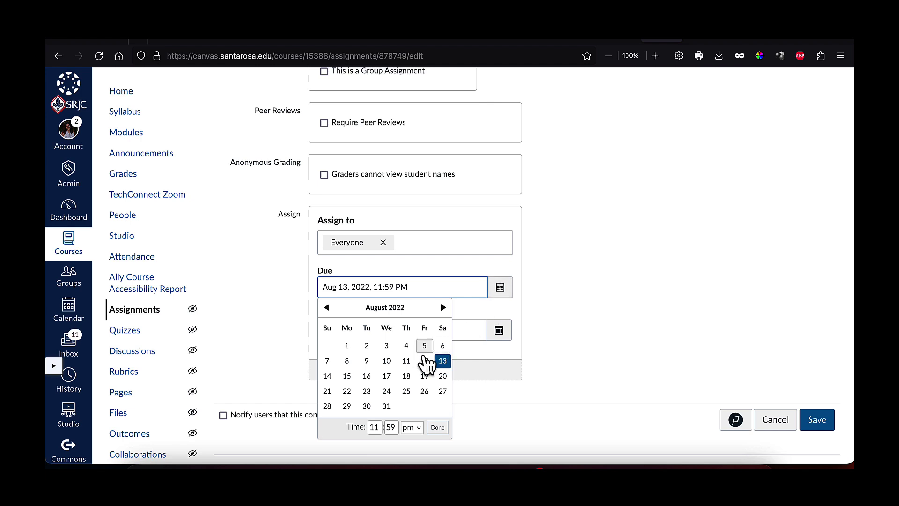
left_click(585, 323)
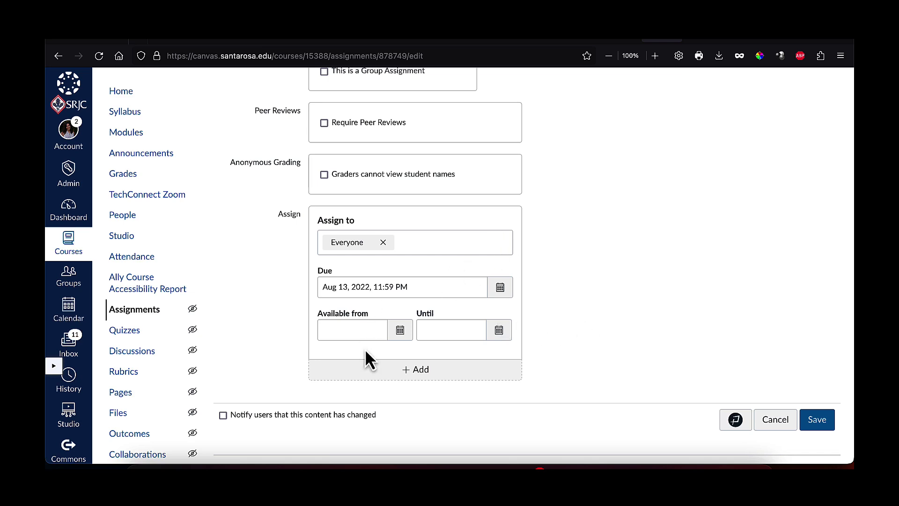
- Set the assignment's availability from Feb 21, 2023 until Feb 25, 2023
left_click(331, 319)
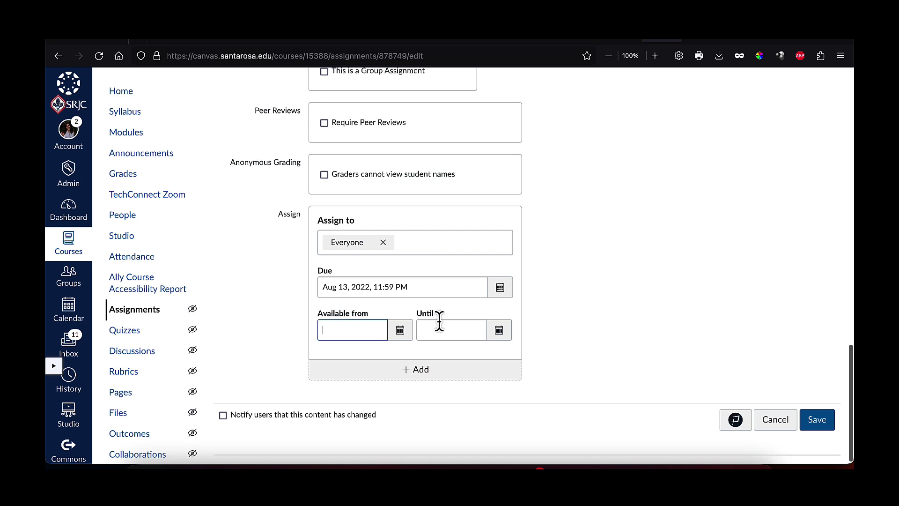
left_click(443, 323)
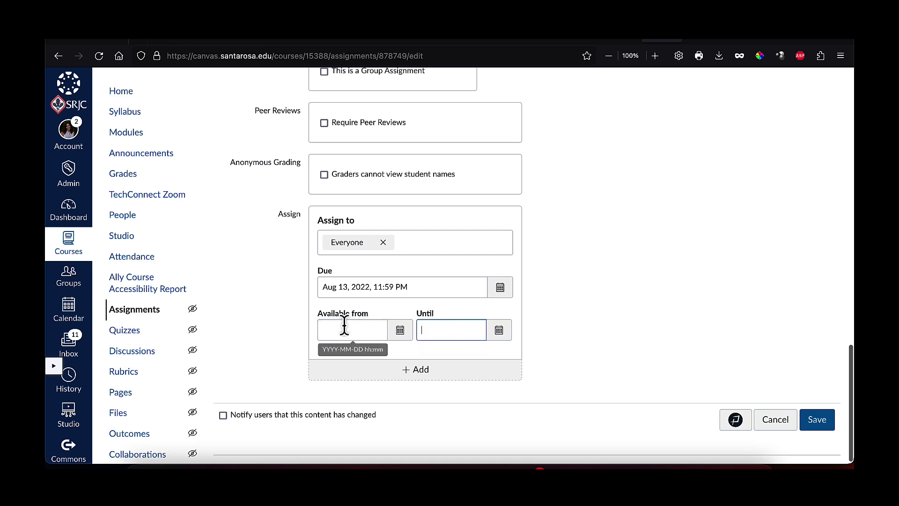
left_click(399, 332)
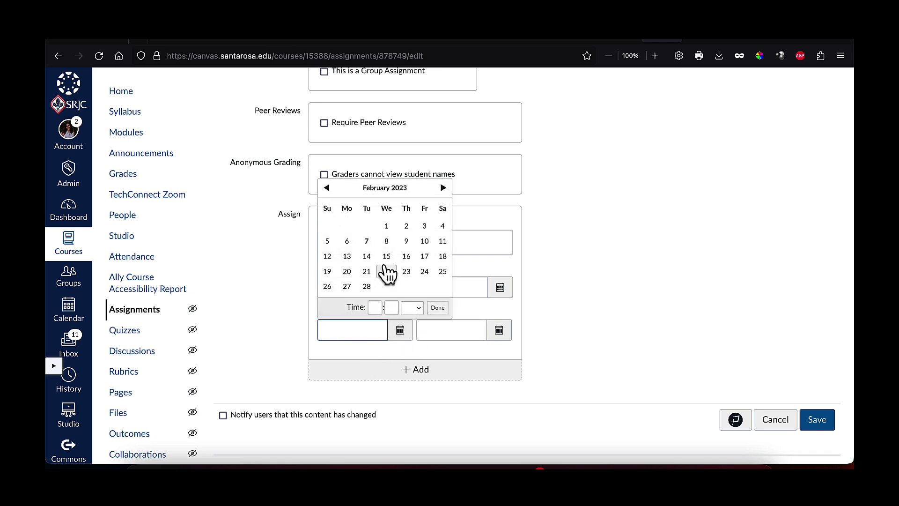
left_click(367, 271)
left_click(499, 332)
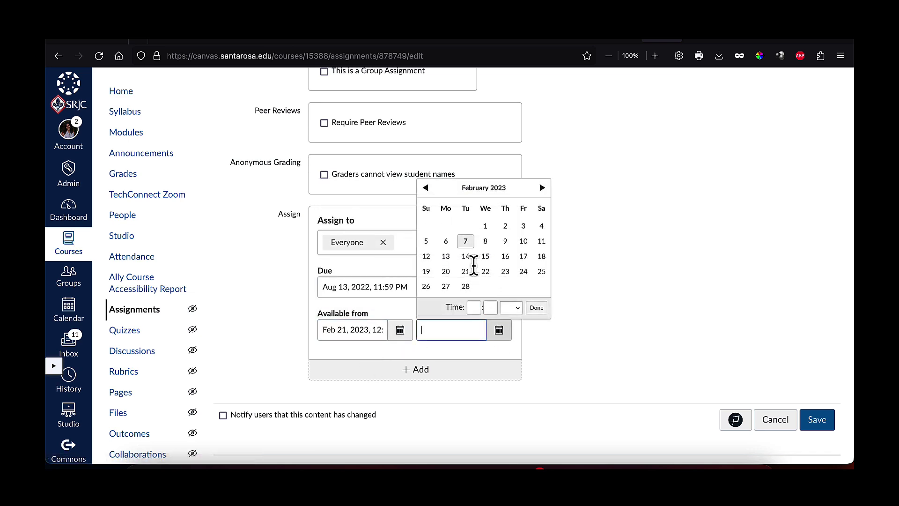
left_click(542, 273)
left_click(561, 358)
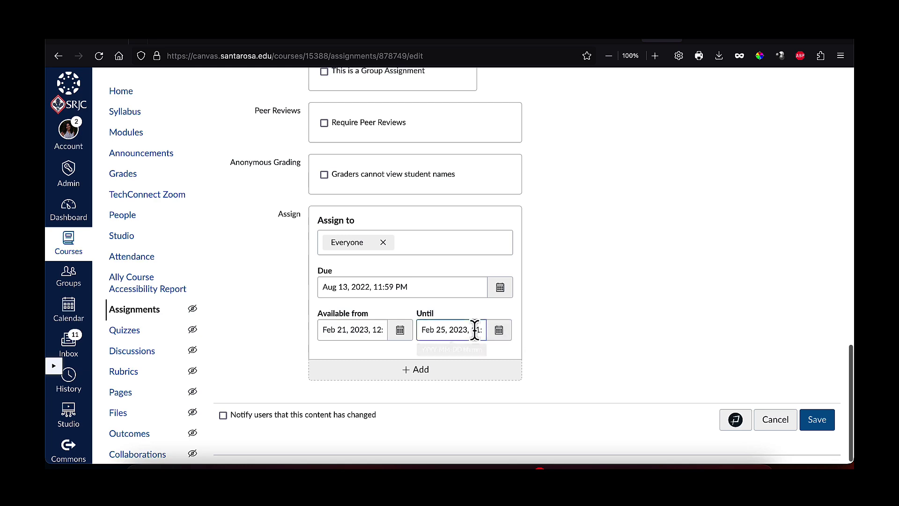
- Review the assignment's grade display, submission type and allowed attempts settings
scroll(538, 311, "up", 3)
scroll(537, 306, "up", 14)
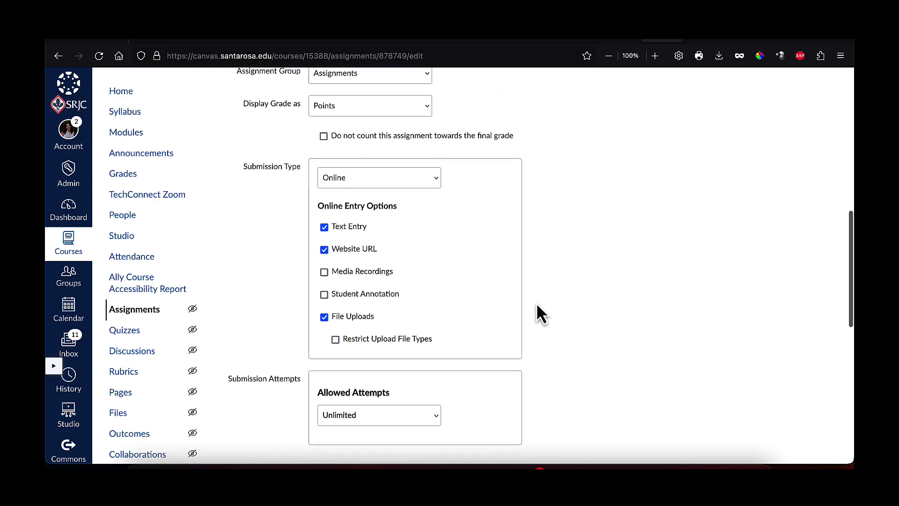
scroll(537, 306, "up", 2)
scroll(537, 307, "down", 5)
scroll(537, 307, "down", 7)
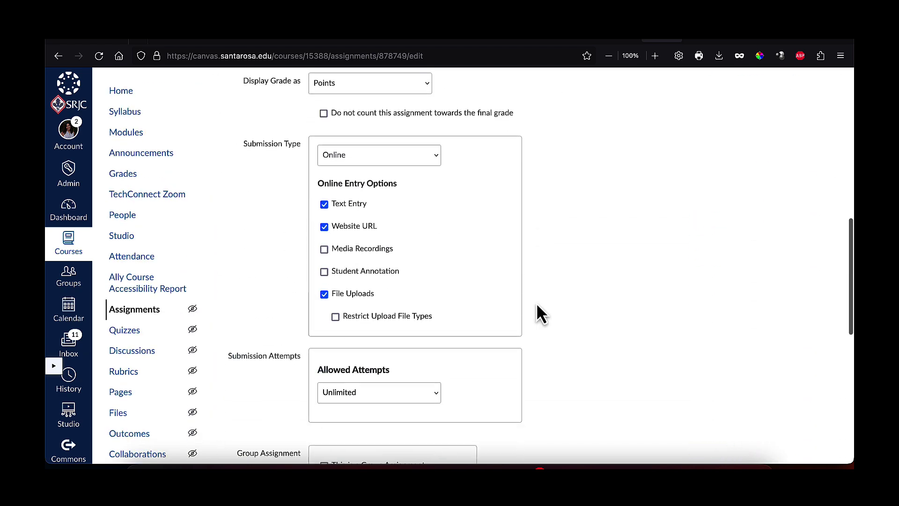
- Return to the course modules and add "Discussion 1: What is the media's role as the Fourth Estate of government?" to Week7: Media Literacy
key("alt+Left")
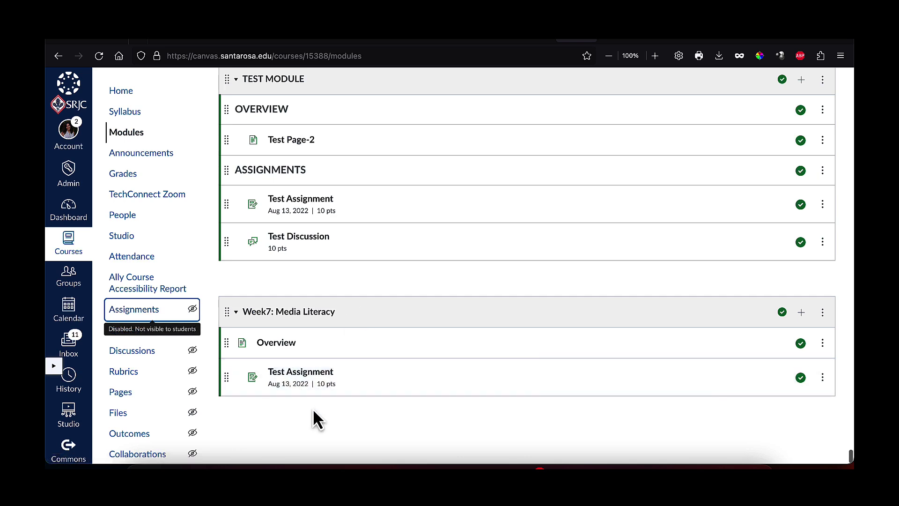
left_click(801, 313)
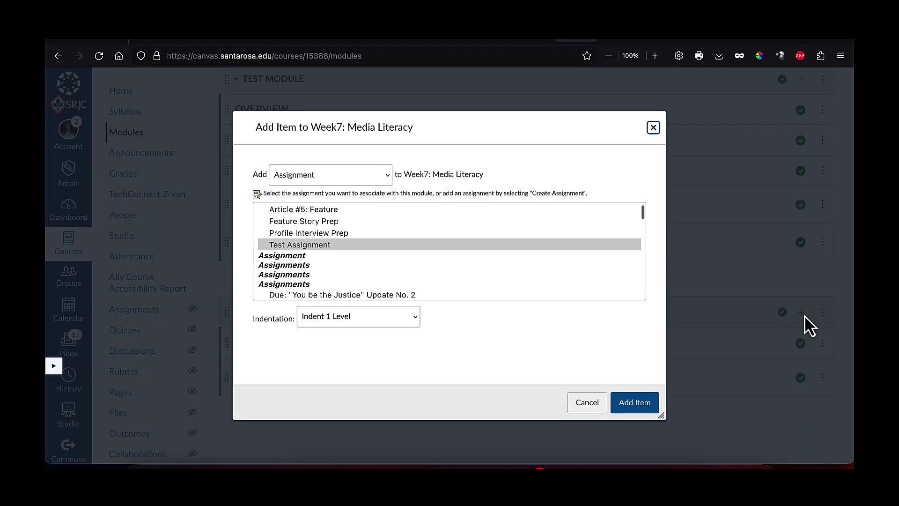
scroll(300, 281, "down", 2)
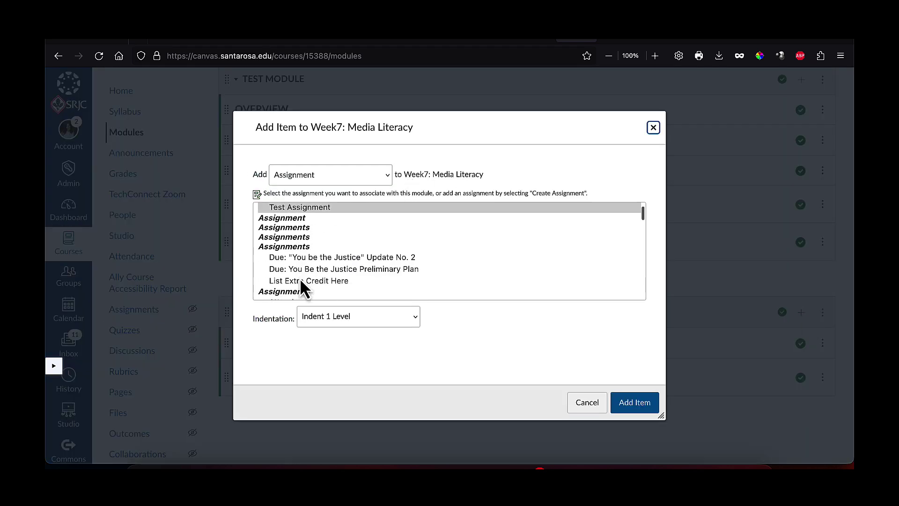
left_click(339, 176)
left_click(328, 218)
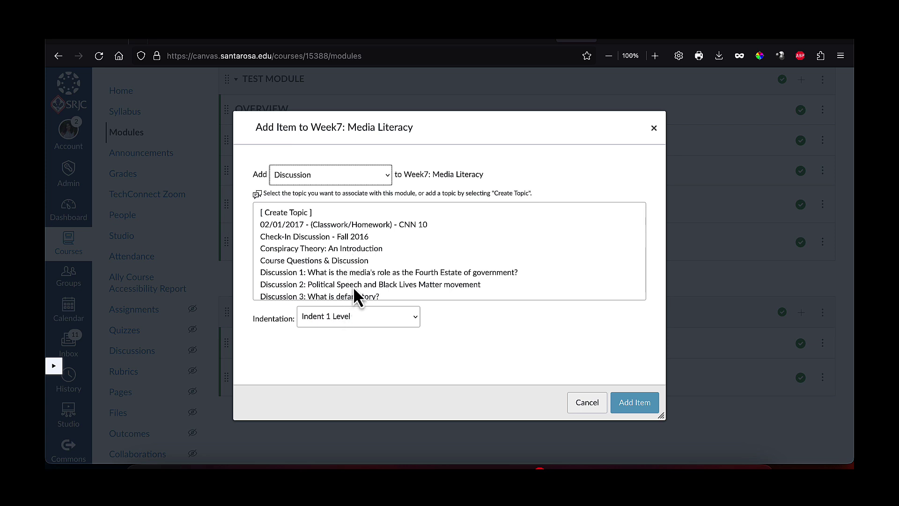
scroll(356, 296, "down", 3)
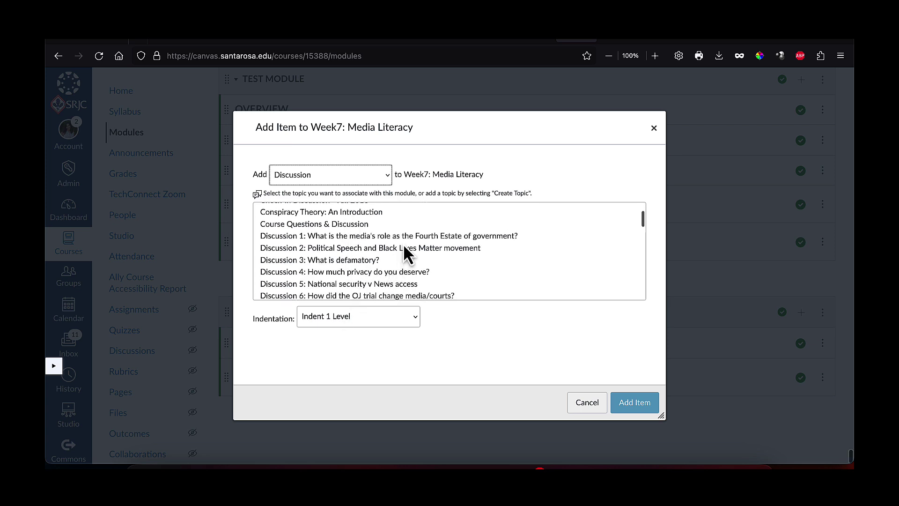
left_click(404, 240)
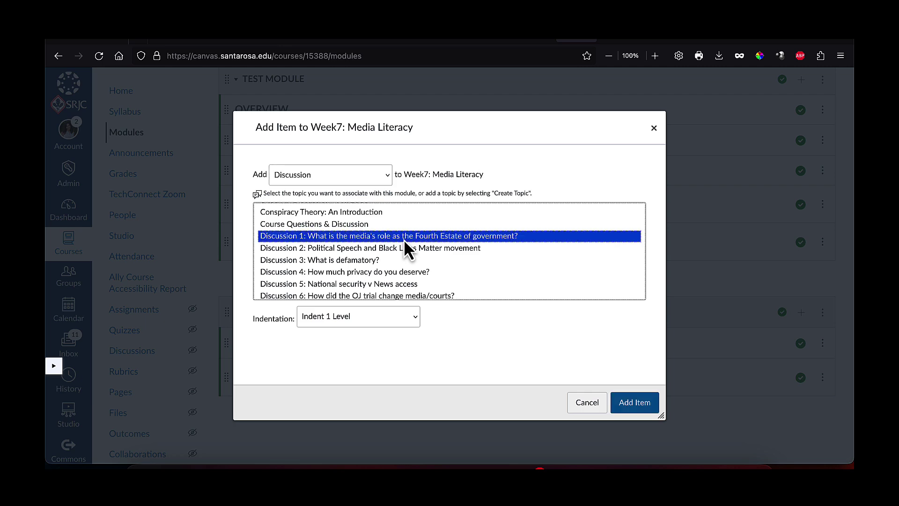
left_click(637, 402)
scroll(515, 323, "down", 1)
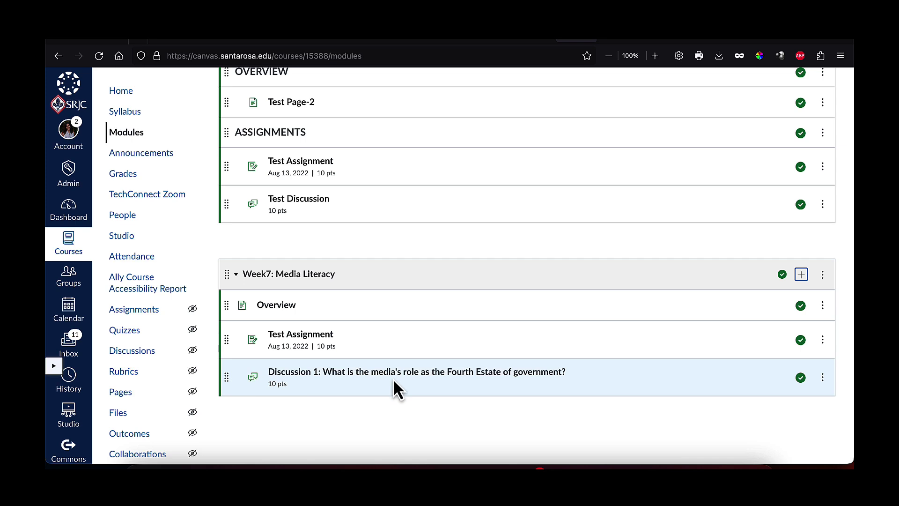
- Open the course's Discussions page and look through the pinned and regular discussions
left_click(127, 351)
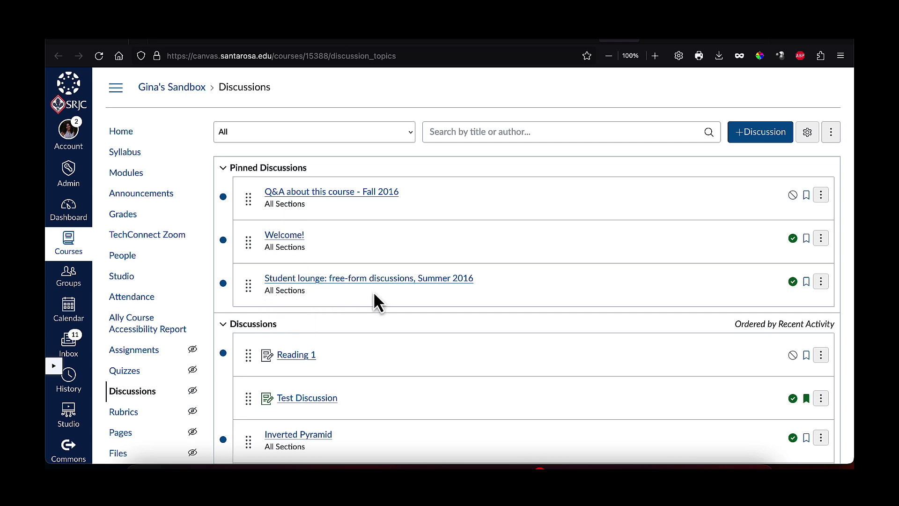
scroll(374, 294, "down", 8)
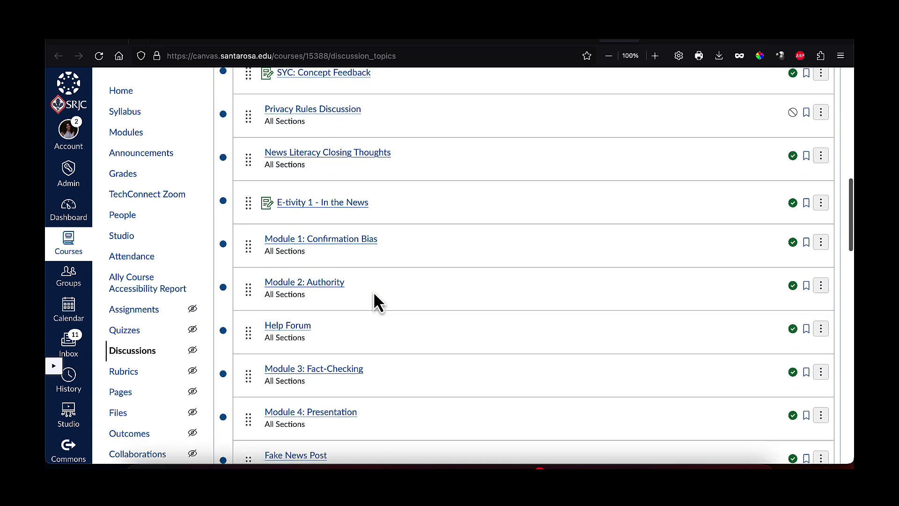
scroll(374, 294, "up", 10)
scroll(374, 295, "down", 5)
scroll(374, 294, "up", 1)
scroll(374, 295, "up", 1)
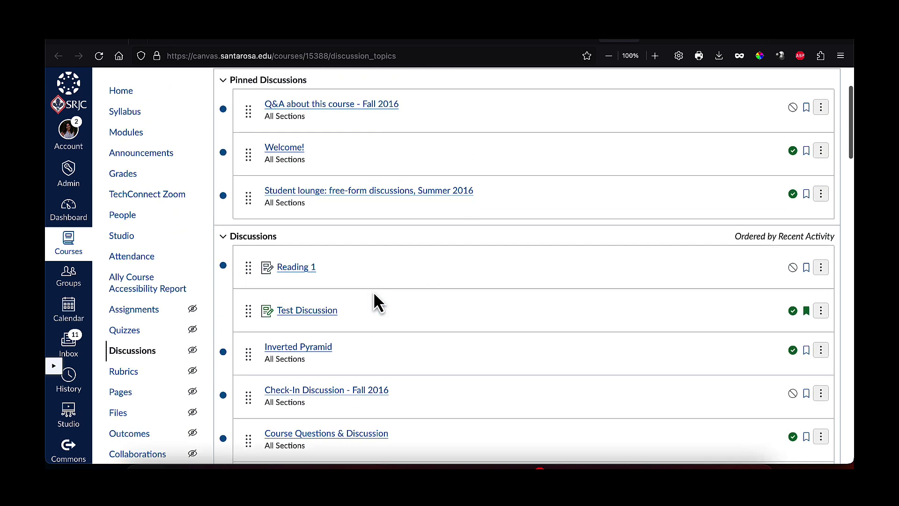
scroll(374, 294, "up", 2)
scroll(373, 295, "down", 1)
scroll(248, 180, "down", 1)
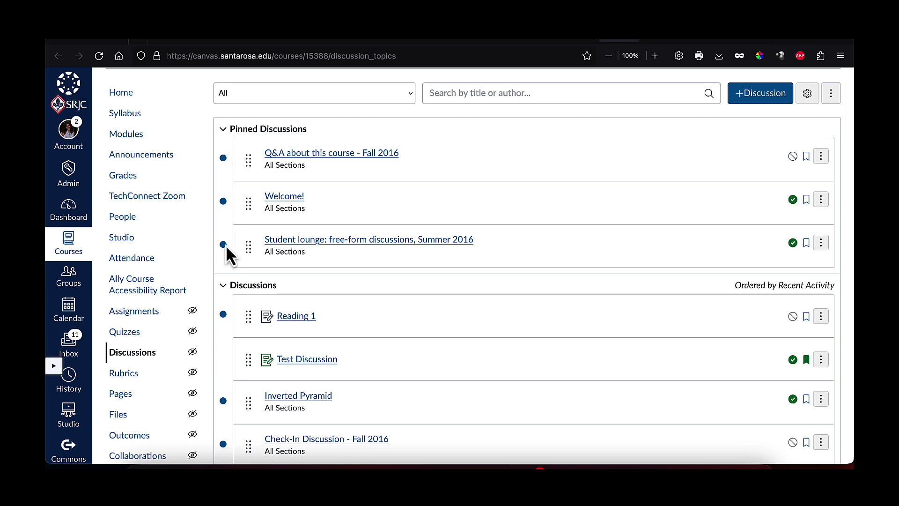
scroll(255, 359, "down", 10)
scroll(255, 359, "down", 15)
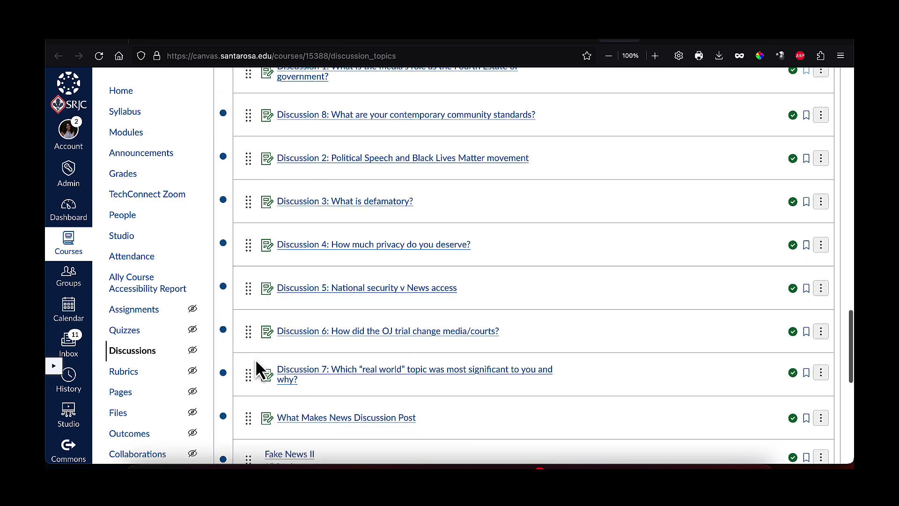
scroll(254, 358, "up", 20)
scroll(256, 364, "up", 6)
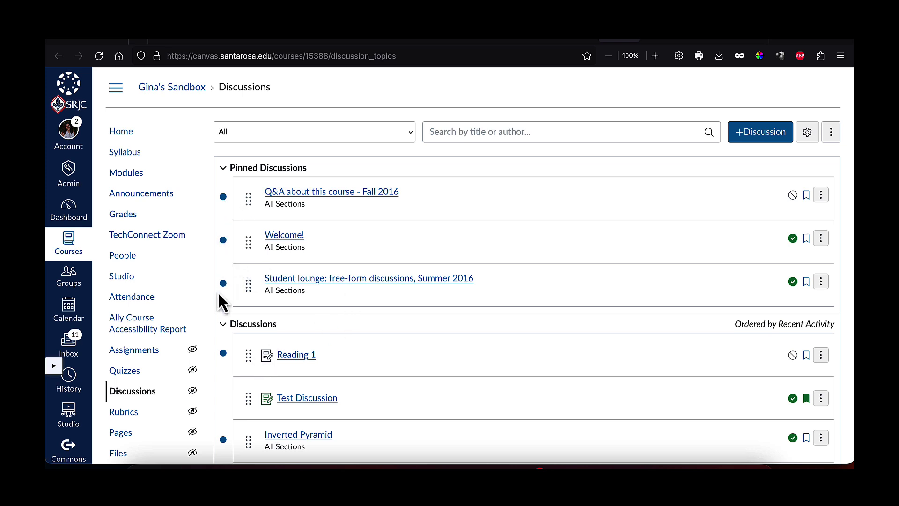
scroll(387, 258, "down", 3)
left_click_drag(350, 333, 269, 282)
left_click_drag(248, 325, 245, 356)
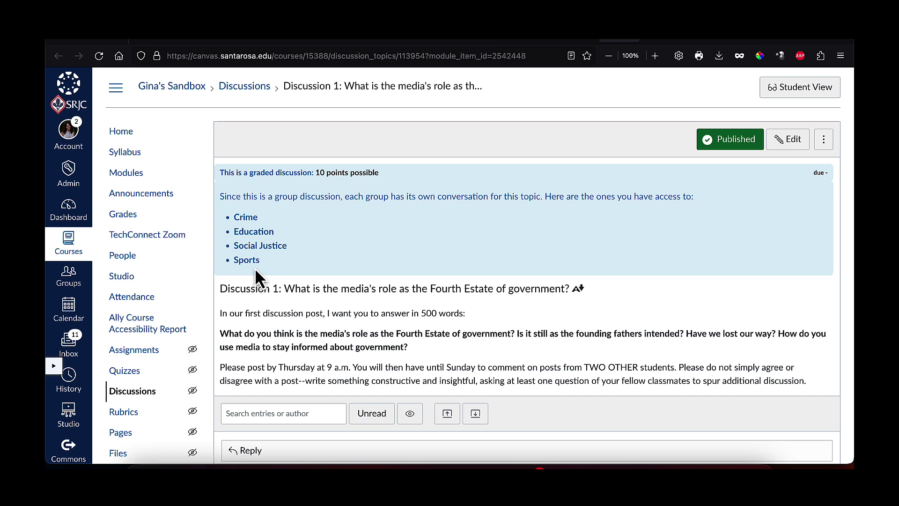
- Read the Discussion 1 prompt about the media's role and open the Crime group's version of it
scroll(379, 279, "down", 3)
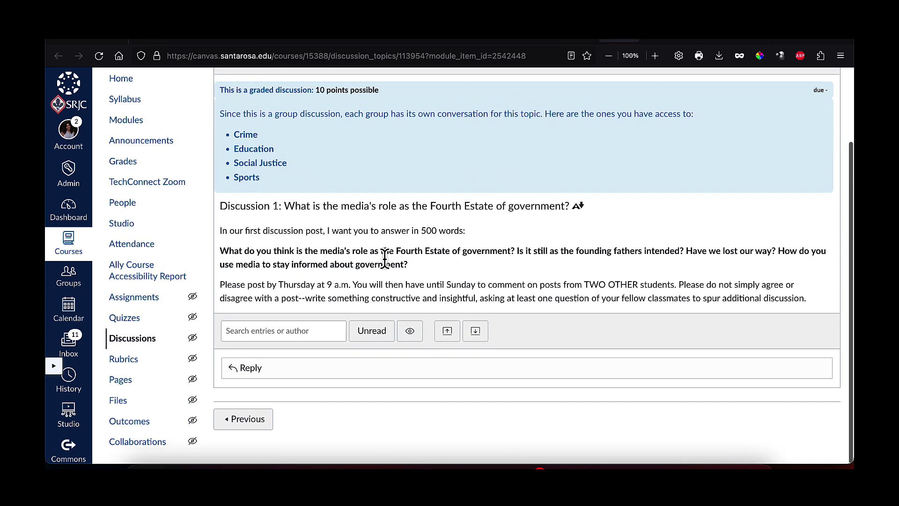
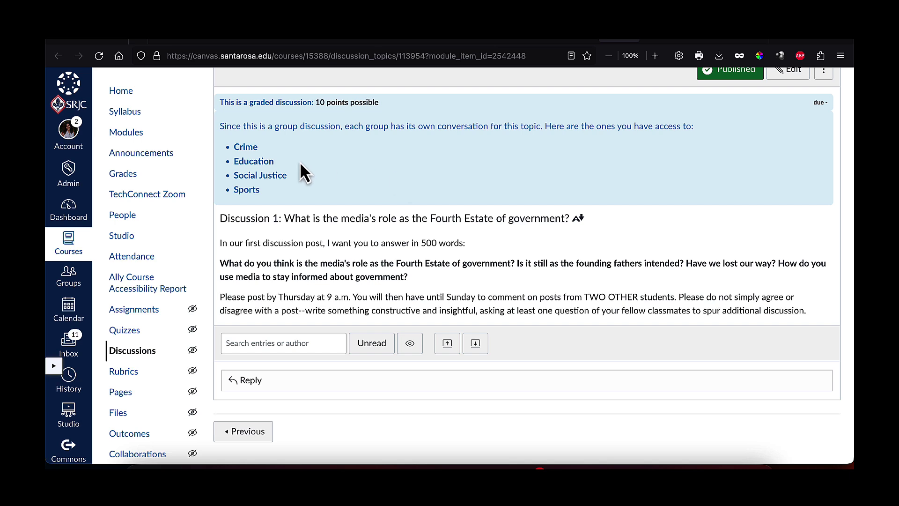
left_click(248, 148)
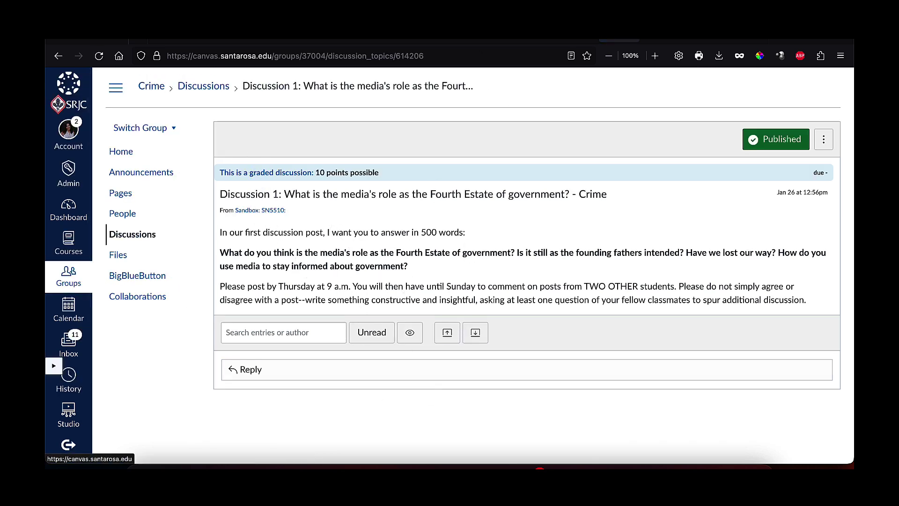
- Return to the course version of Discussion 1, open it for editing and review its options and available group sets
left_click(58, 56)
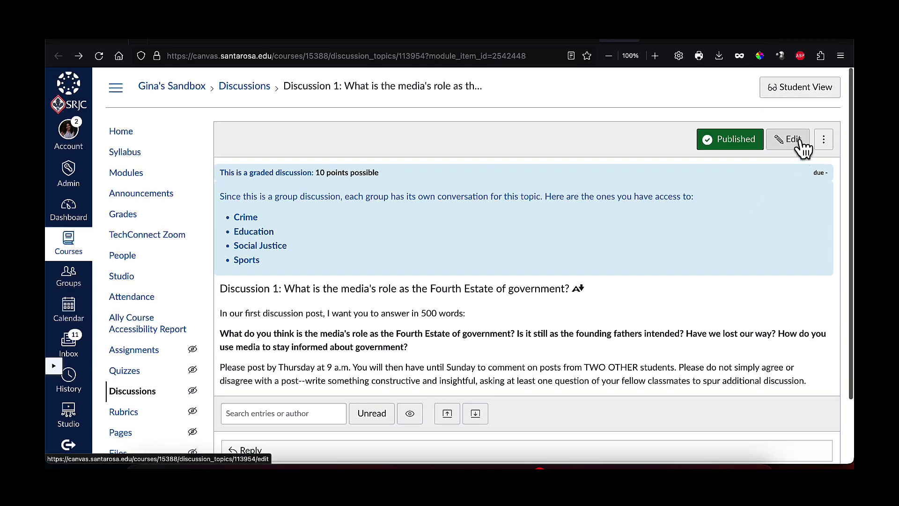
left_click(800, 140)
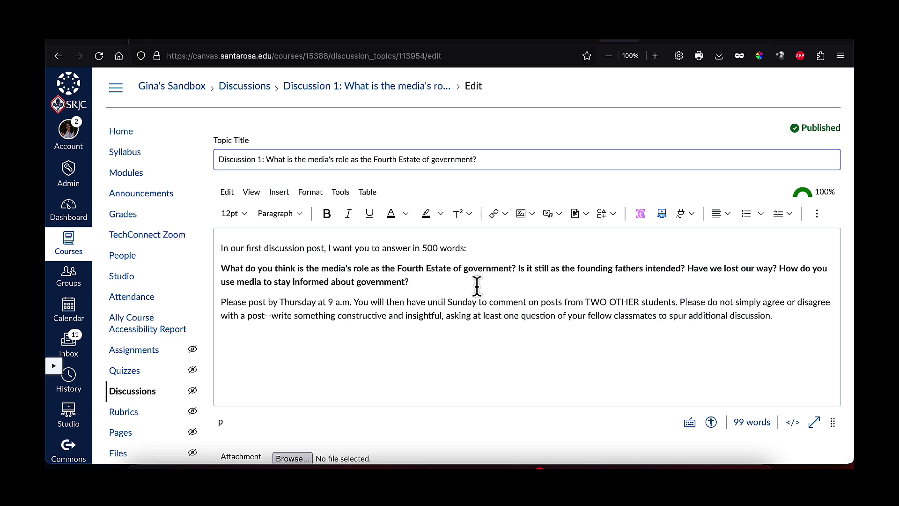
scroll(375, 356, "down", 3)
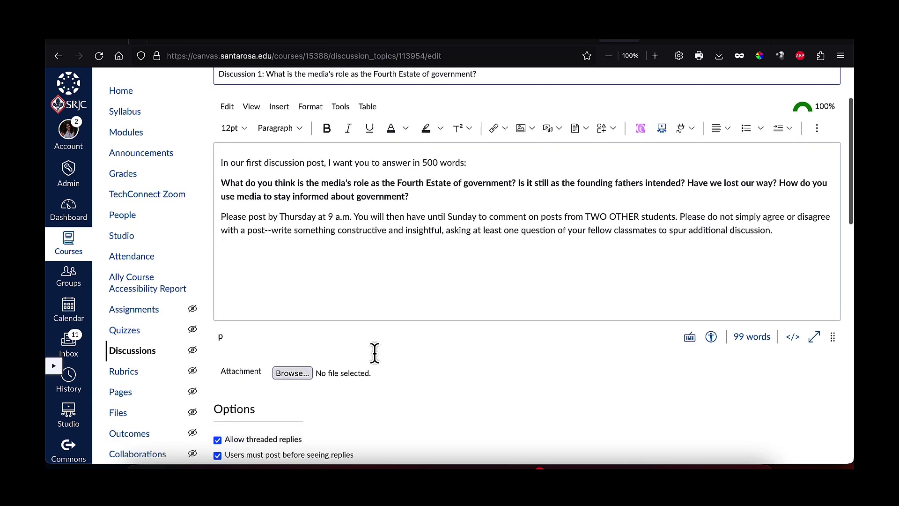
scroll(378, 365, "down", 4)
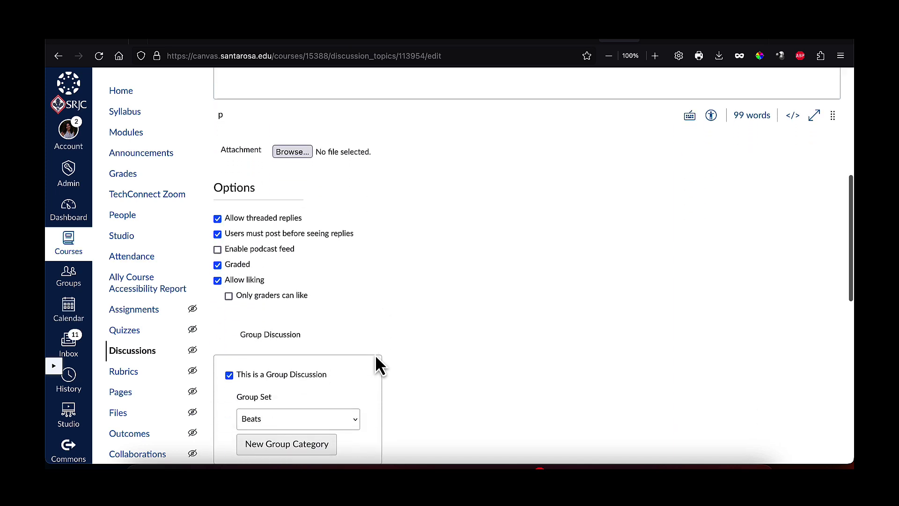
scroll(376, 356, "down", 2)
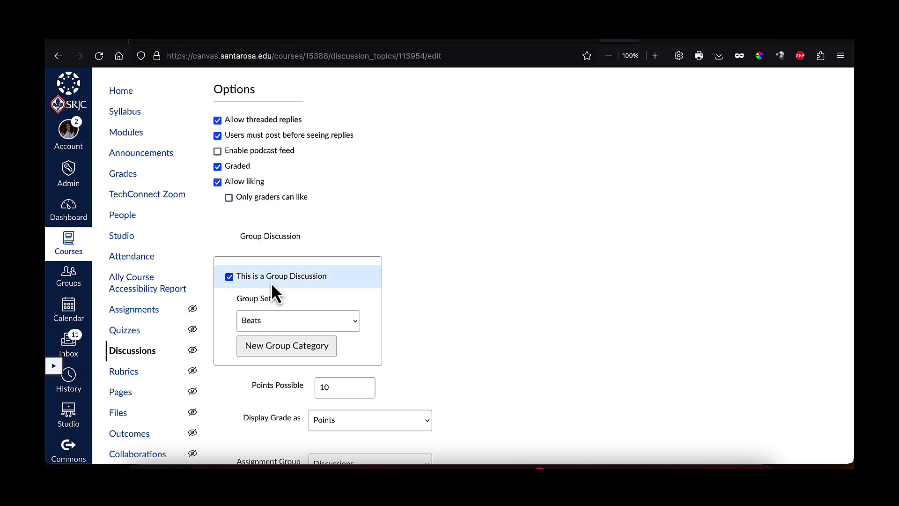
left_click(325, 322)
left_click(288, 316)
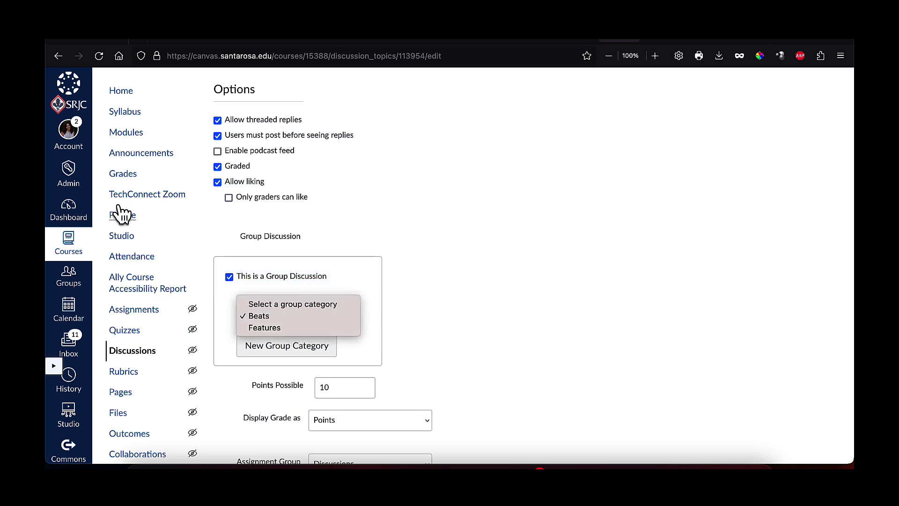
- Review the discussion's points possible, grade display and assignment group settings
scroll(450, 281, "down", 1)
scroll(456, 295, "down", 5)
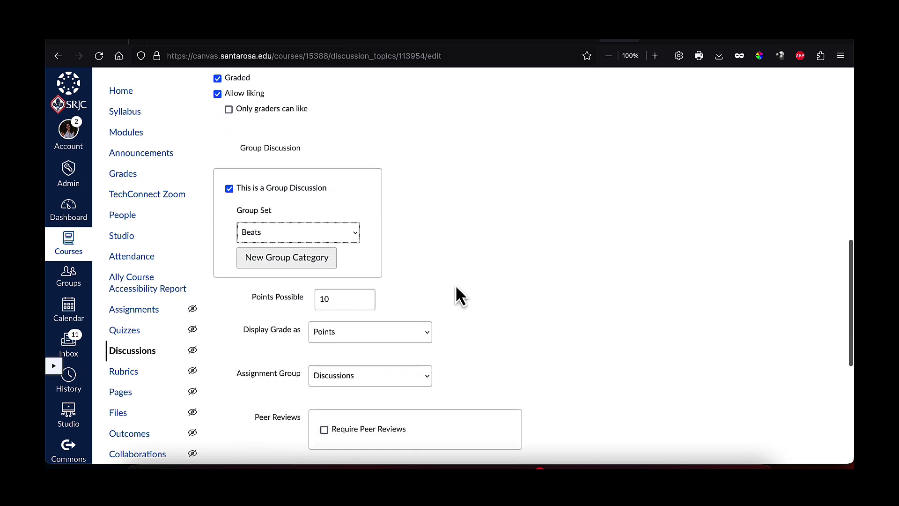
left_click(365, 228)
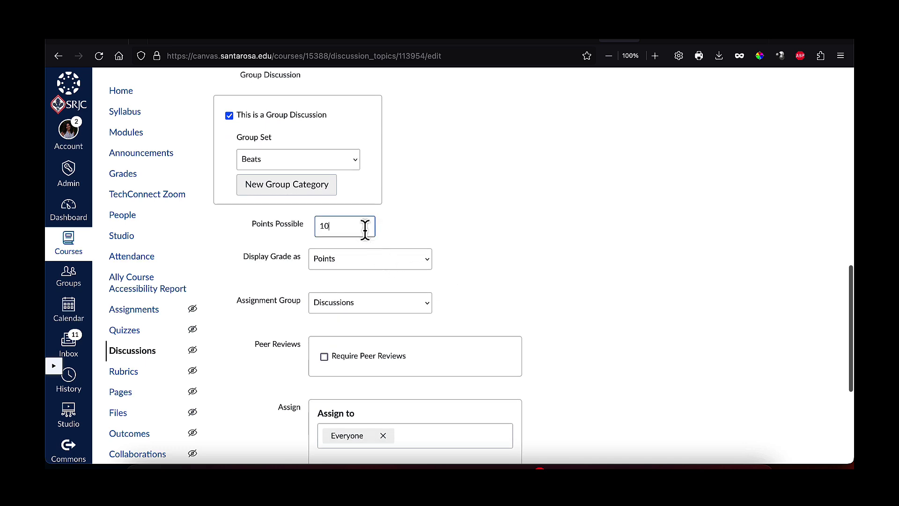
left_click(423, 268)
left_click(543, 275)
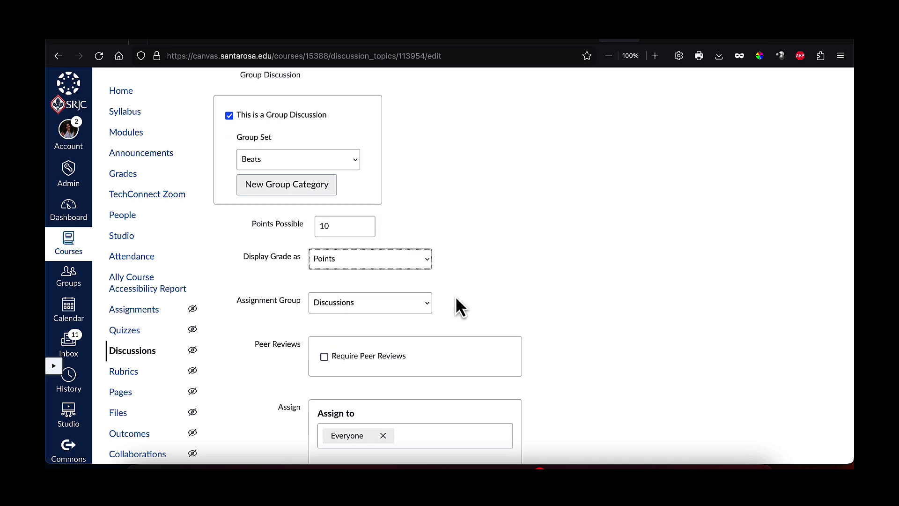
left_click(418, 309)
left_click(766, 320)
- Add the existing quiz "1/28 (classic)" to the Week7: Media Literacy module in the course modules, indented one level
scroll(553, 248, "down", 5)
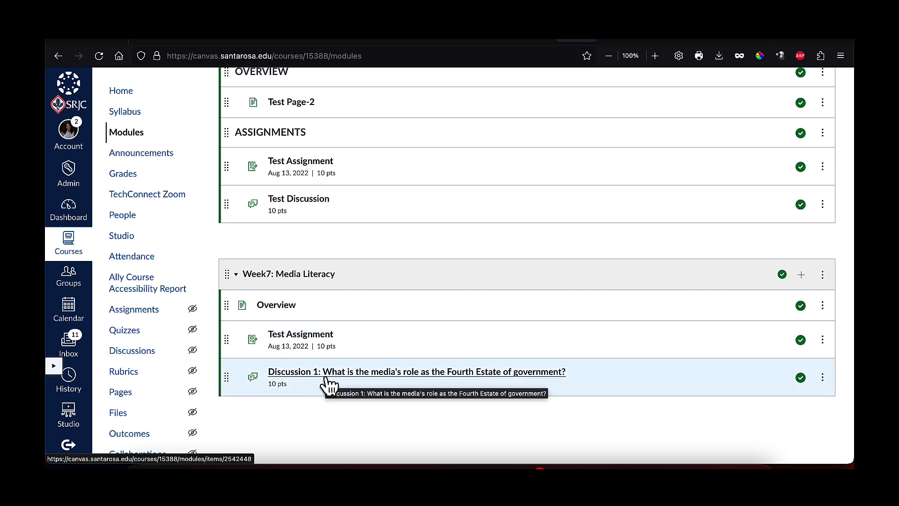
left_click(803, 275)
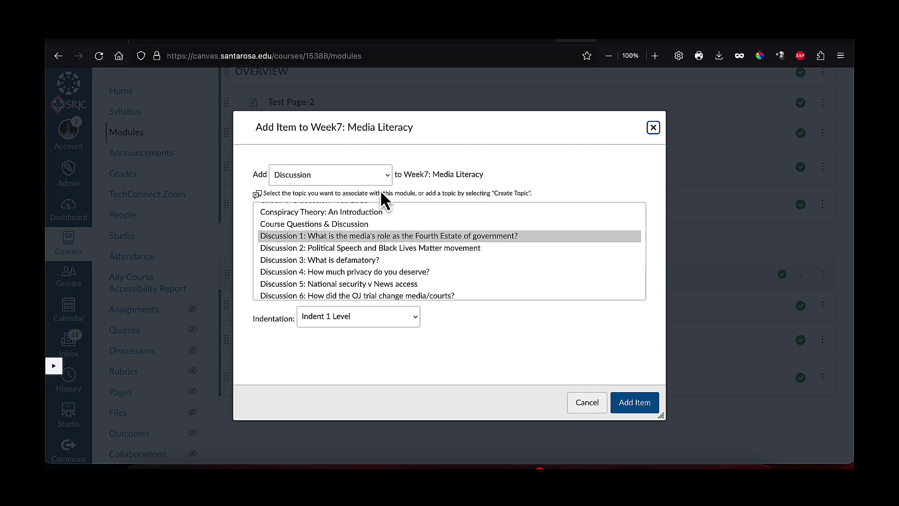
left_click(350, 175)
left_click(337, 136)
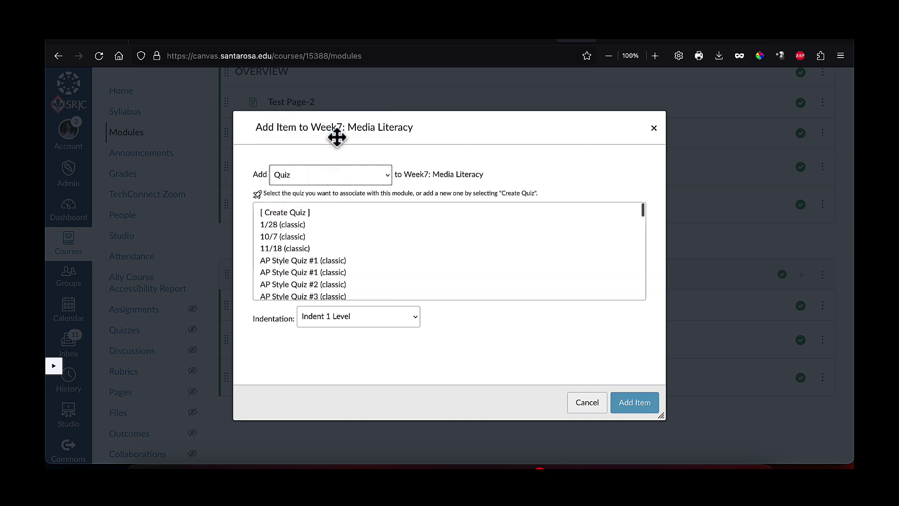
left_click(293, 214)
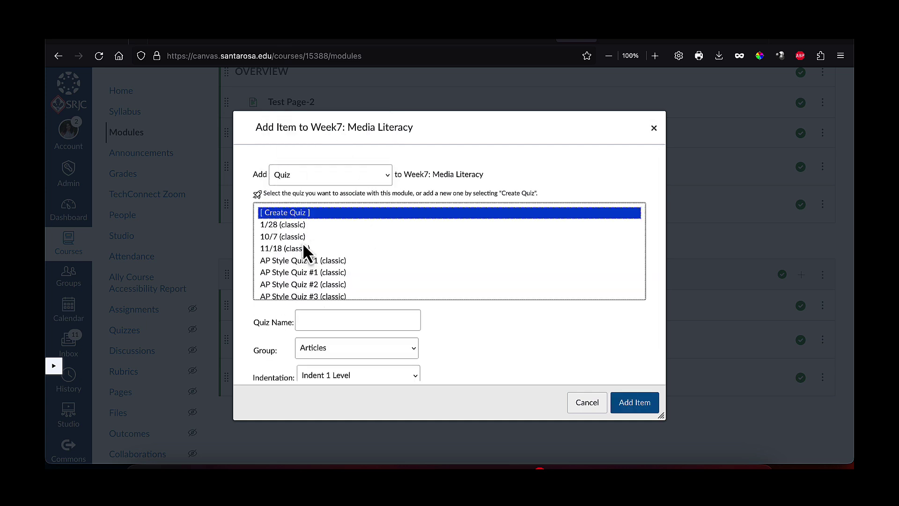
left_click(330, 317)
scroll(304, 234, "down", 1)
left_click(288, 201)
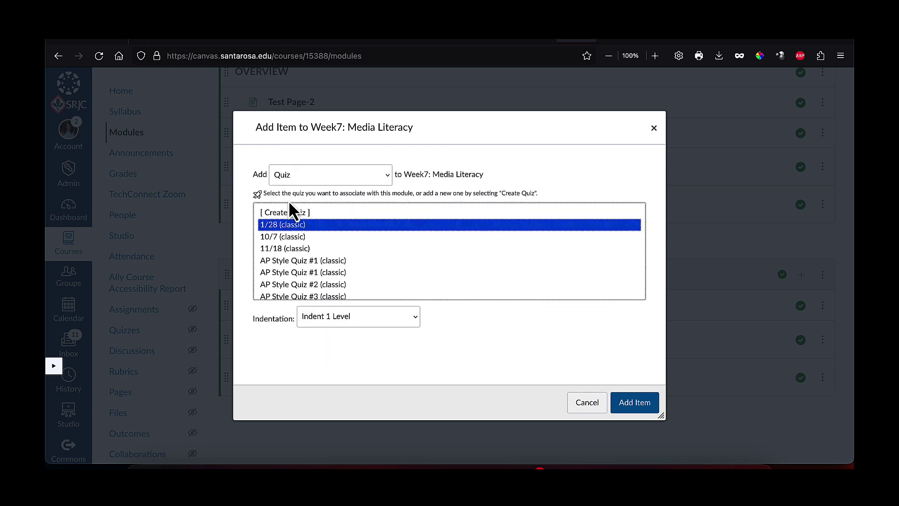
left_click(633, 403)
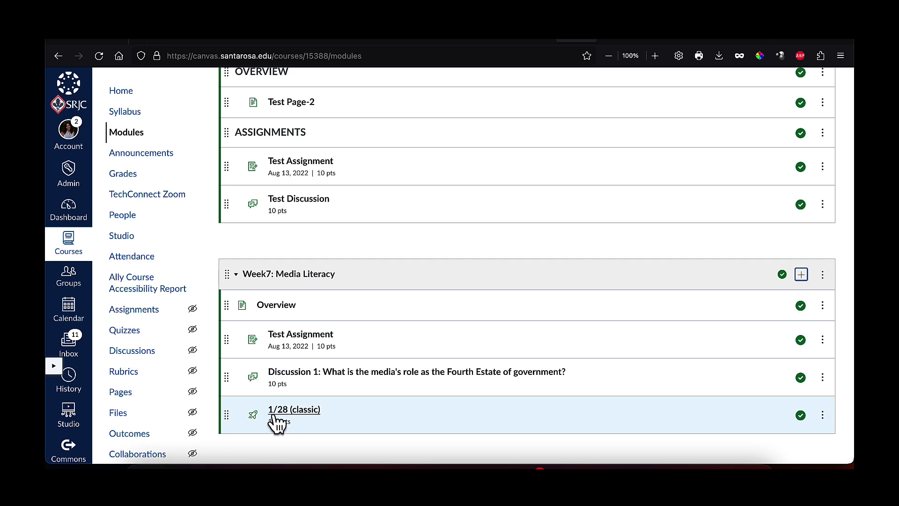
- Open the 1/28 quiz for editing and review its instructions area and the available quiz types
left_click(299, 410)
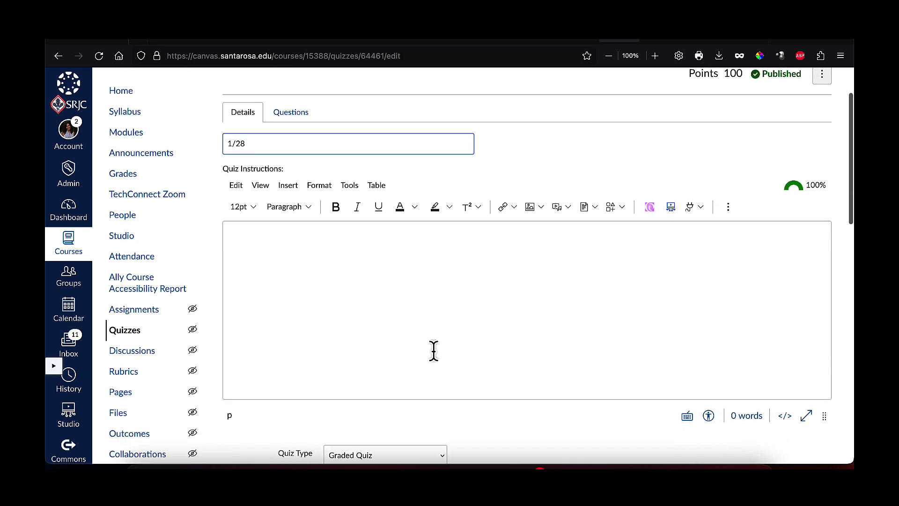
scroll(433, 352, "up", 1)
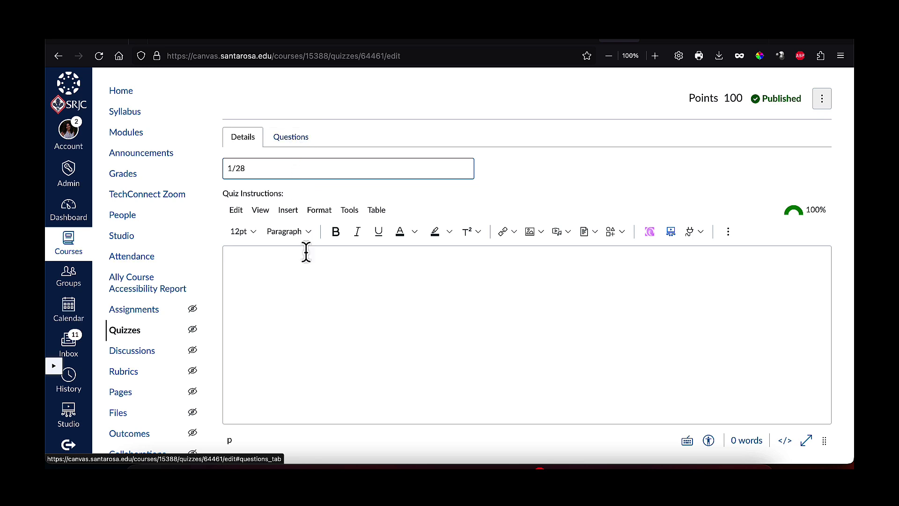
scroll(311, 273, "down", 1)
scroll(312, 274, "down", 7)
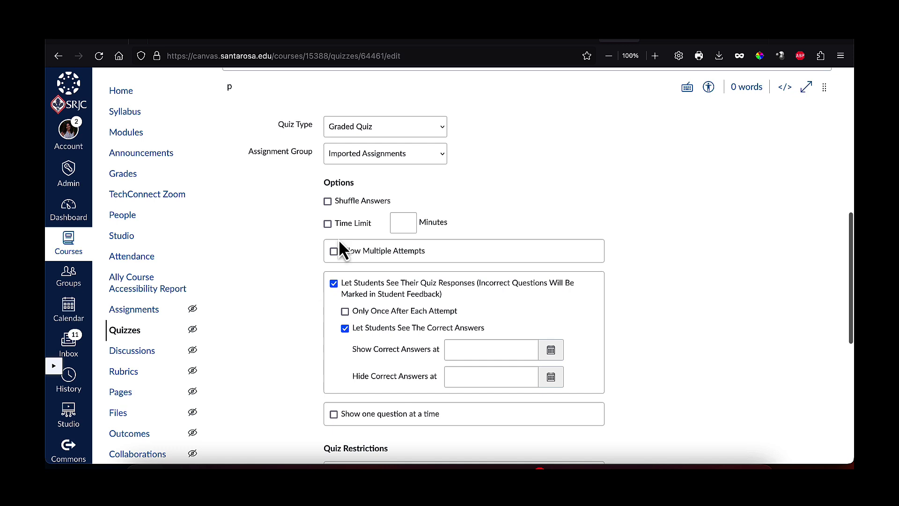
left_click(434, 129)
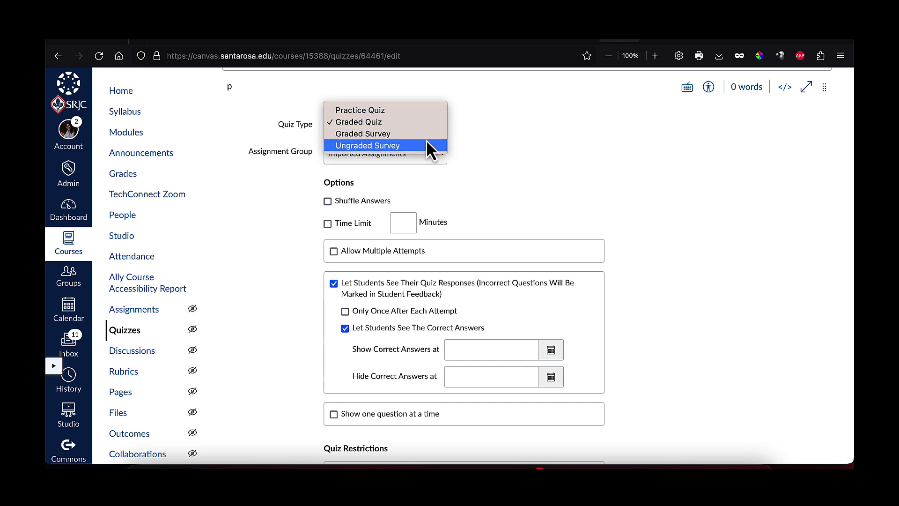
left_click(497, 148)
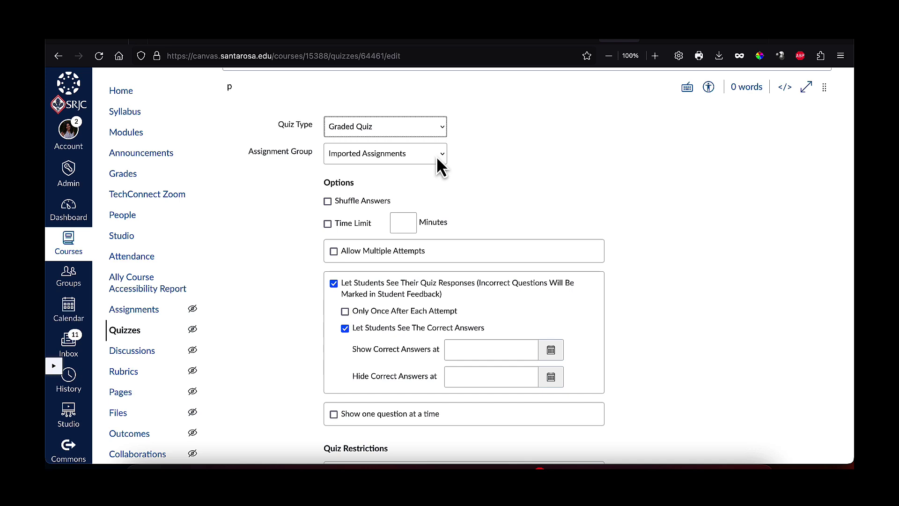
- Try the quiz's Shuffle Answers and Allow Multiple Attempts options, view the score-to-keep choices, and switch both options off again
left_click(396, 200)
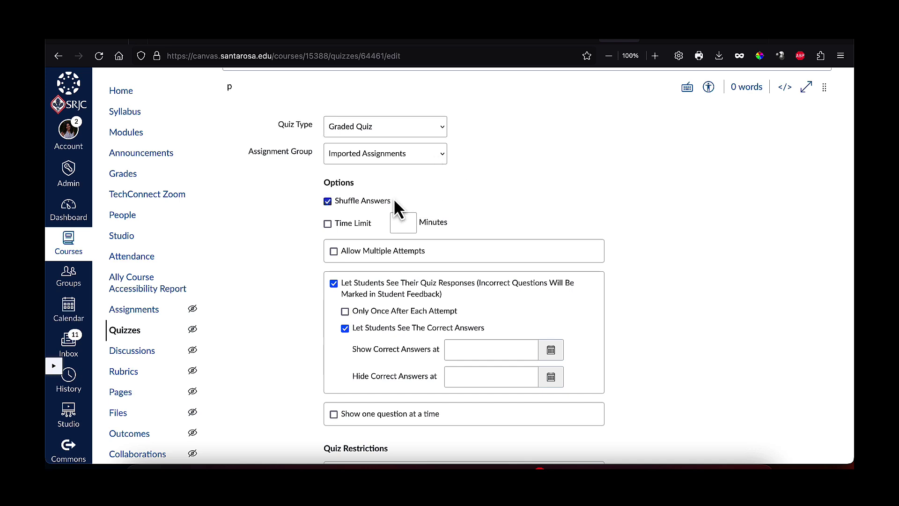
left_click(329, 201)
left_click(335, 253)
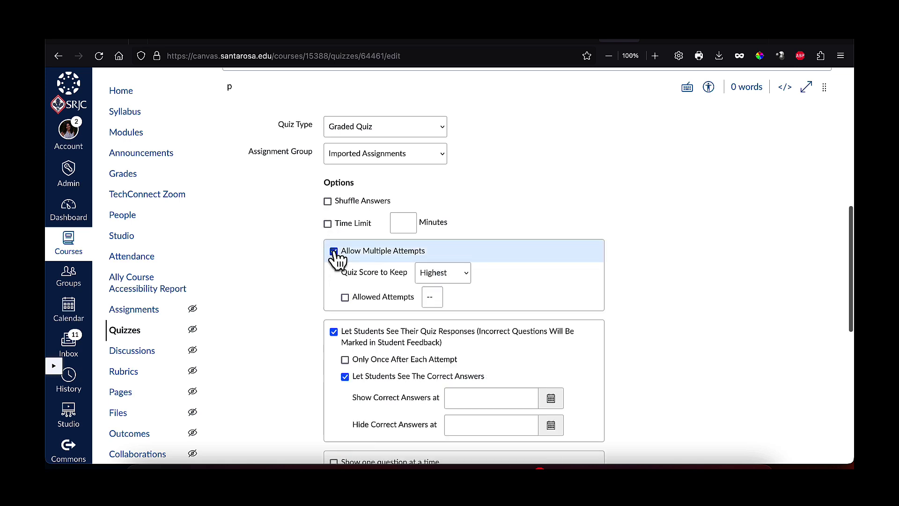
left_click(433, 273)
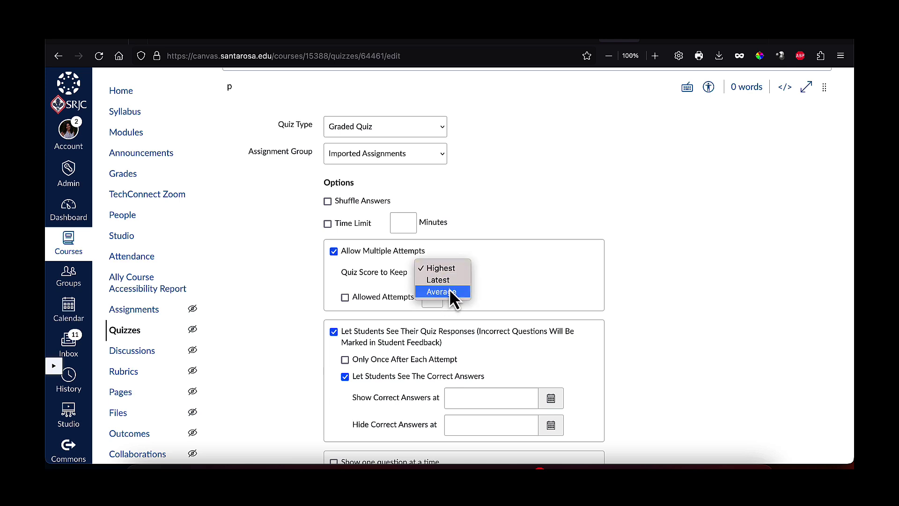
left_click(347, 298)
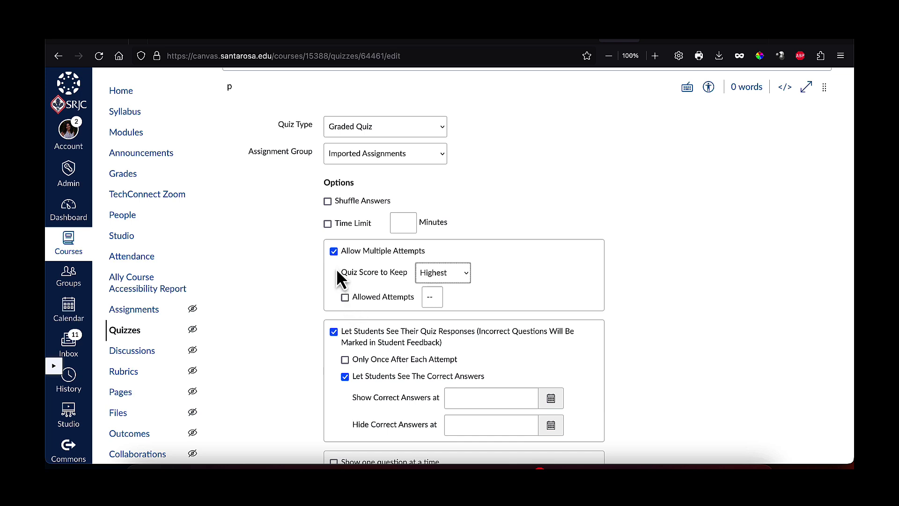
left_click(334, 252)
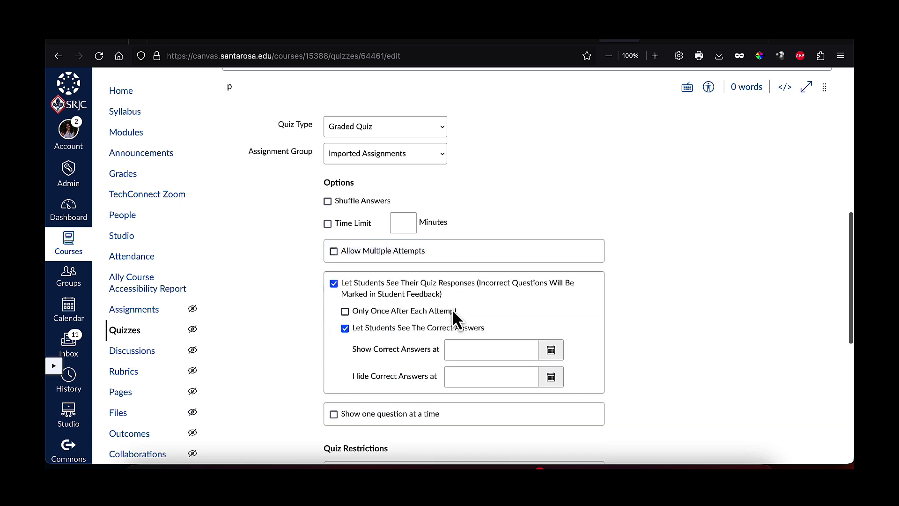
- Review the quiz's response visibility, one-question-at-a-time, access restriction and assignment date settings
scroll(451, 308, "down", 3)
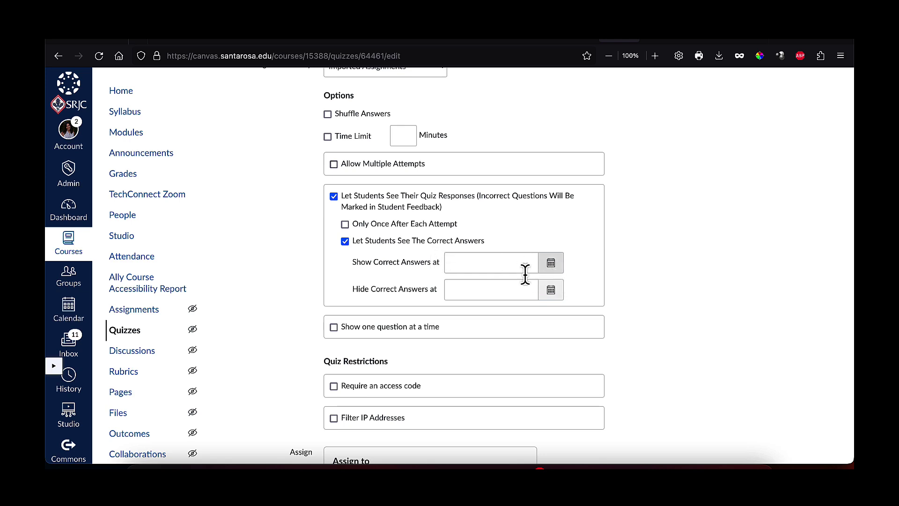
scroll(474, 305, "down", 3)
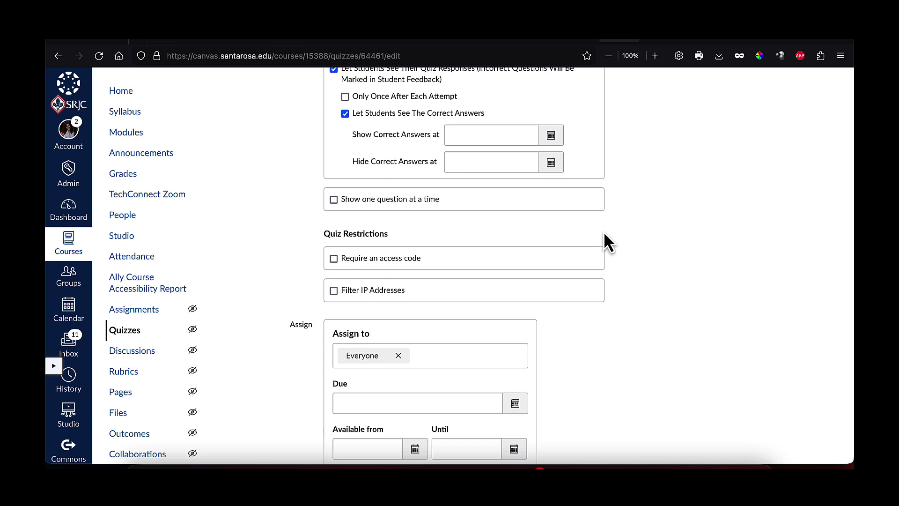
scroll(577, 281, "down", 1)
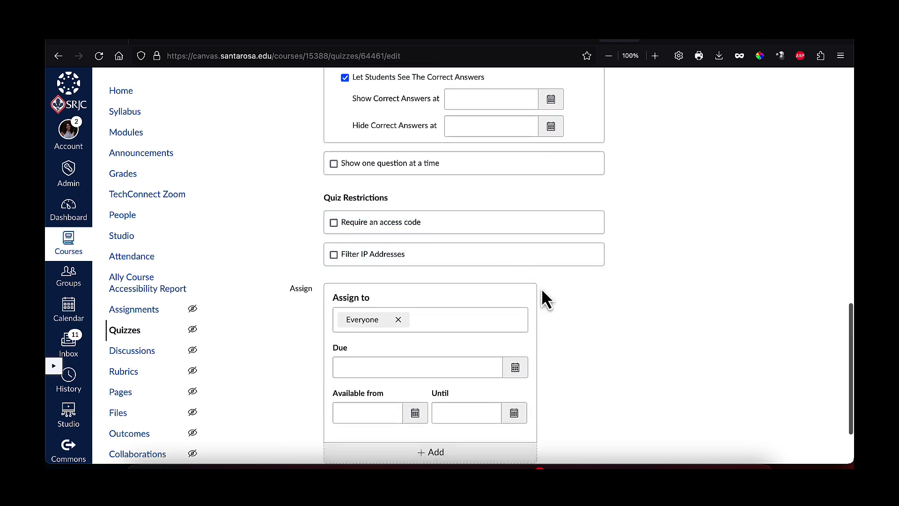
scroll(542, 297, "down", 2)
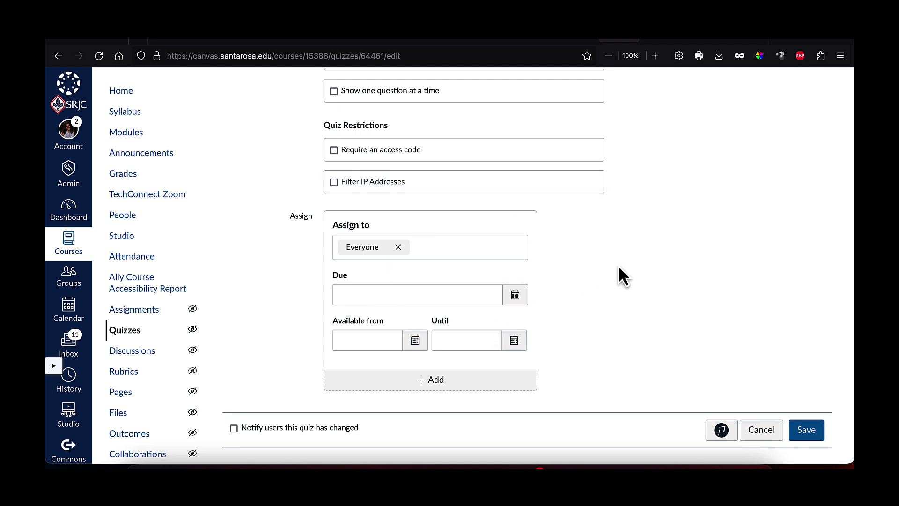
scroll(625, 255, "down", 1)
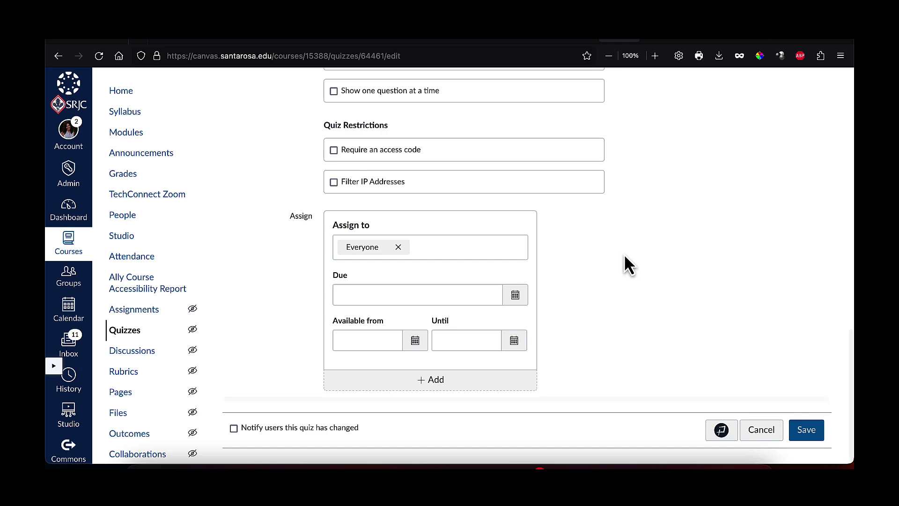
- Open the quiz's existing matching question for editing and examine the available question types and its answer pairs
scroll(625, 256, "up", 15)
scroll(624, 254, "down", 1)
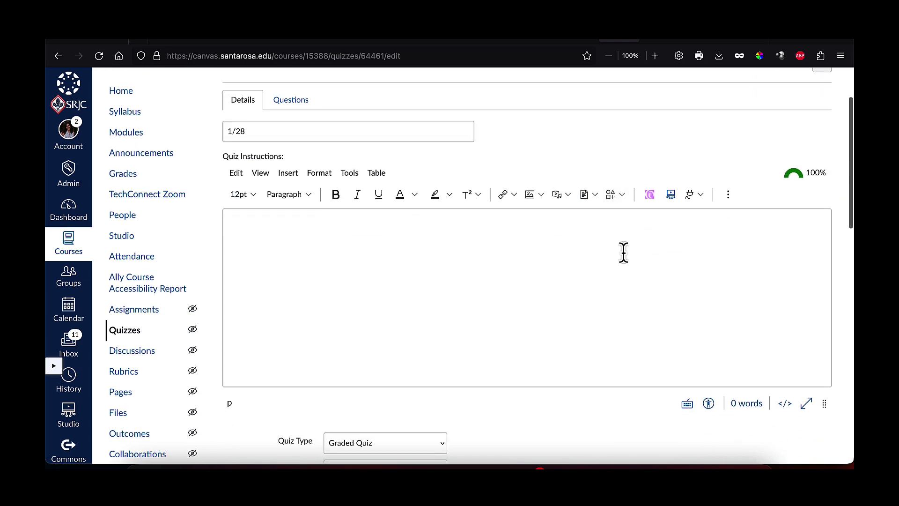
left_click(279, 104)
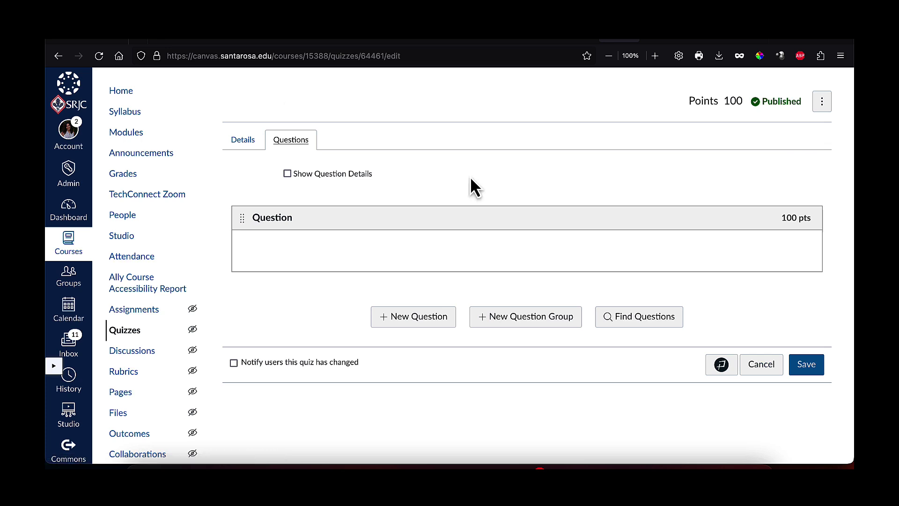
mouse_move(652, 224)
left_click(801, 241)
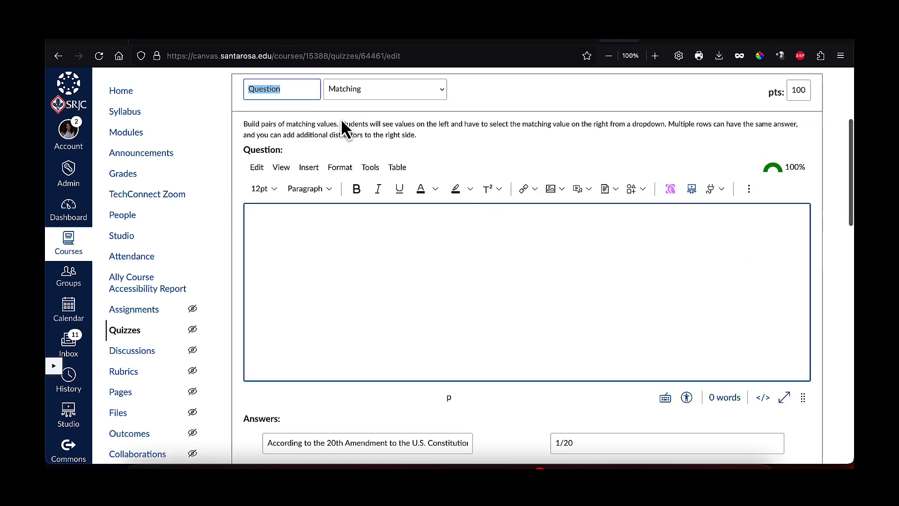
left_click(398, 95)
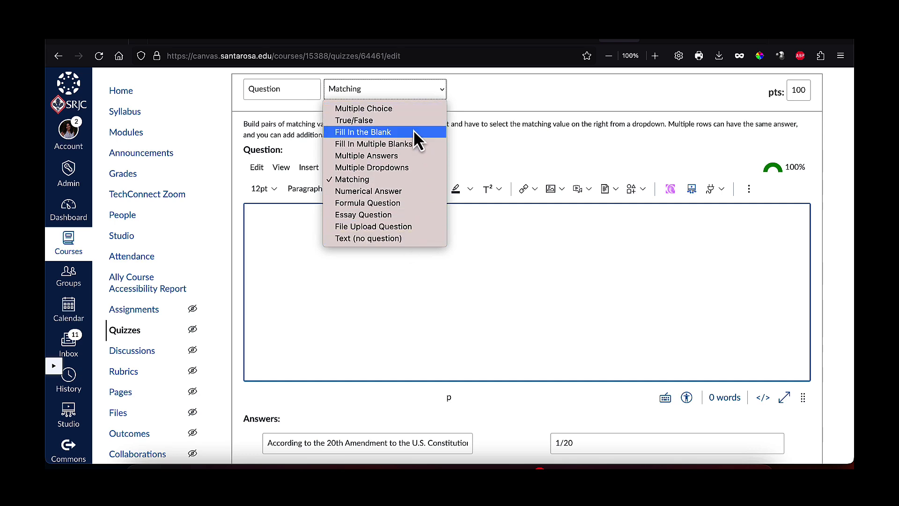
left_click(291, 254)
left_click(305, 231)
scroll(352, 238, "down", 5)
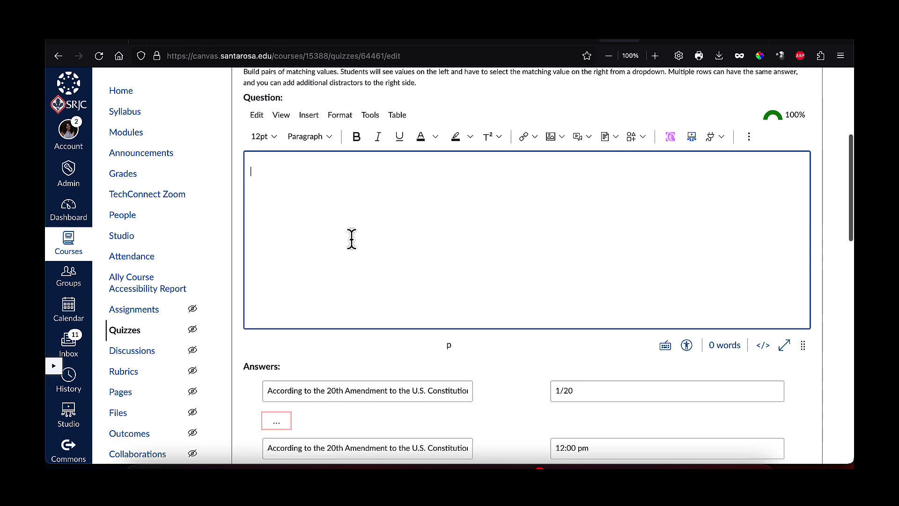
- Try the Multiple Choice type on the quiz question and examine its question area and answer fields
scroll(388, 318, "down", 3)
scroll(387, 318, "up", 3)
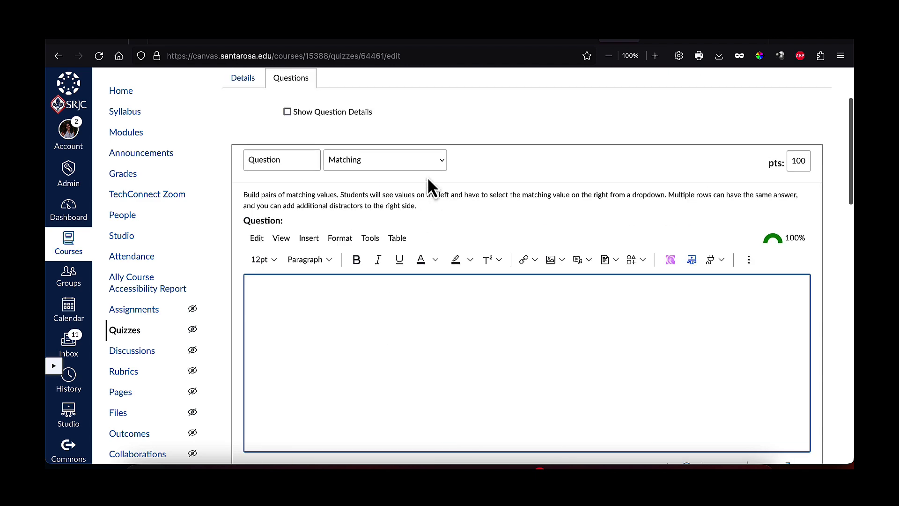
left_click(420, 160)
left_click(415, 86)
scroll(409, 251, "down", 8)
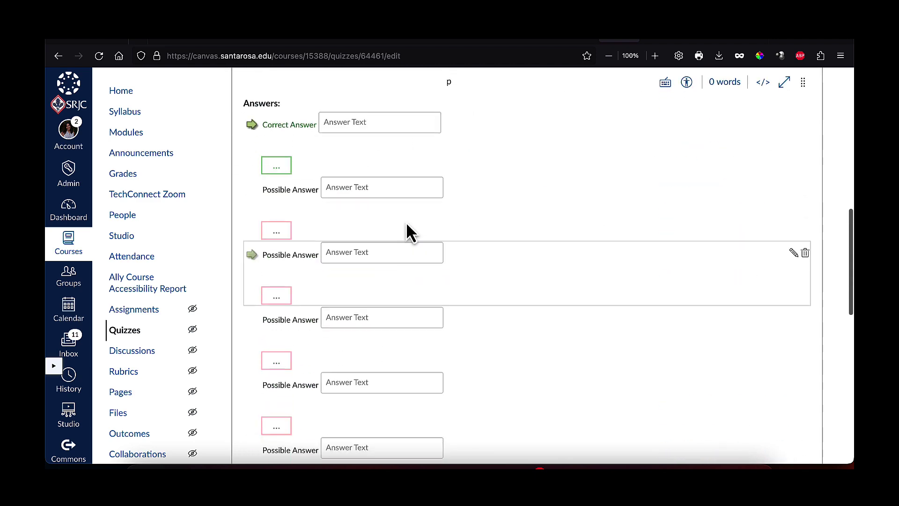
scroll(398, 264, "up", 4)
scroll(398, 265, "up", 3)
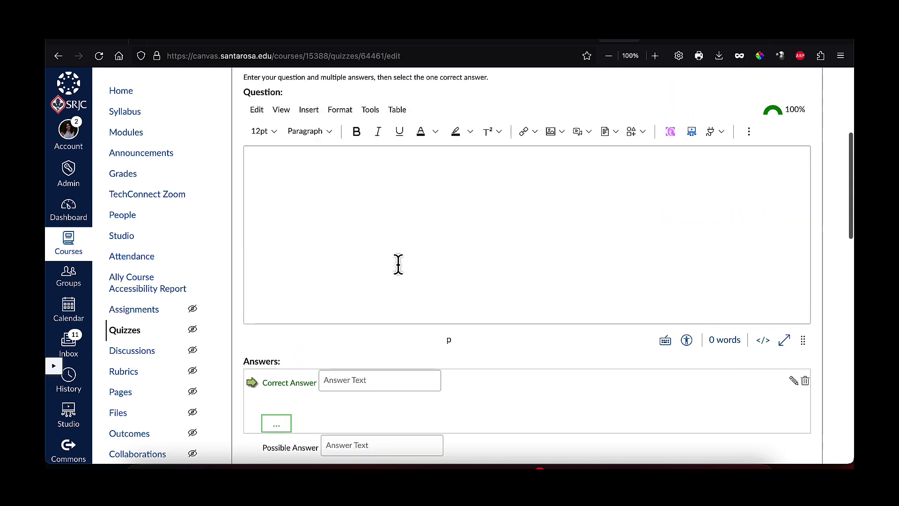
scroll(398, 265, "down", 1)
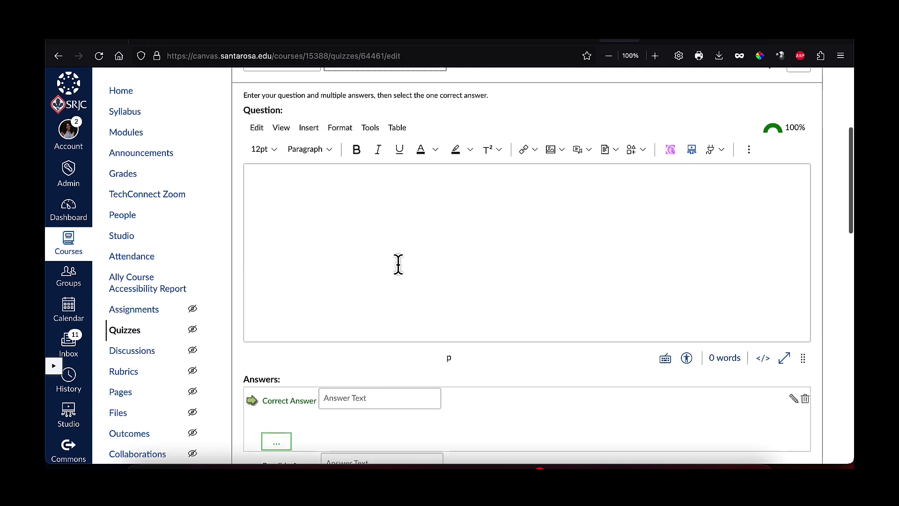
scroll(398, 264, "up", 1)
- Return to the course modules and add an unindented text header named EXERCISES to the Week7: Media Literacy module
left_click(593, 41)
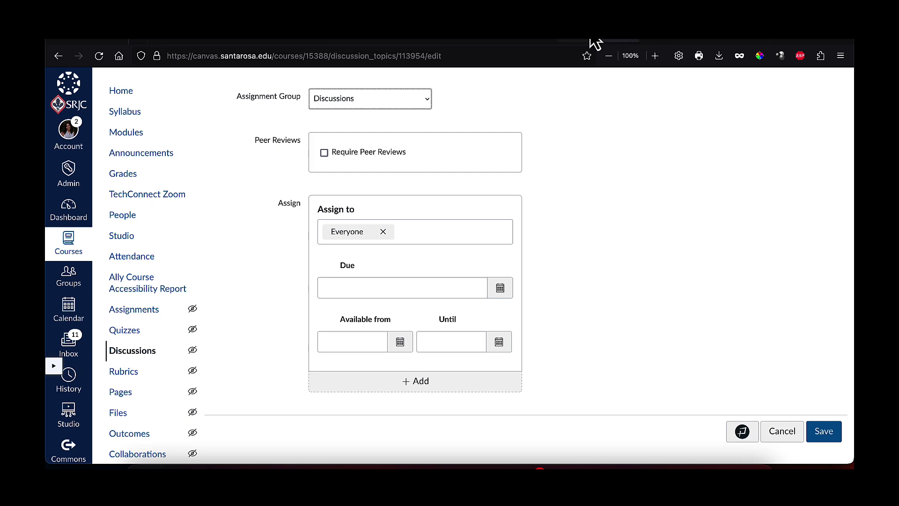
left_click(576, 42)
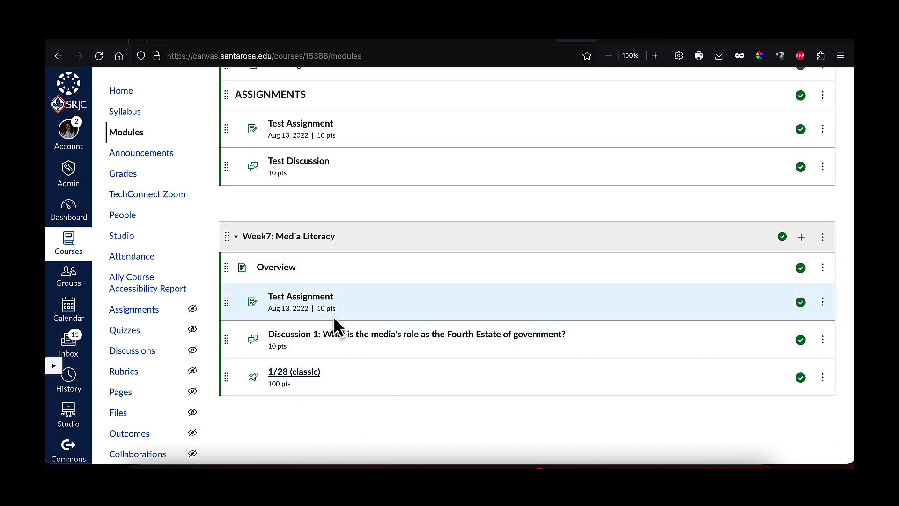
left_click(802, 237)
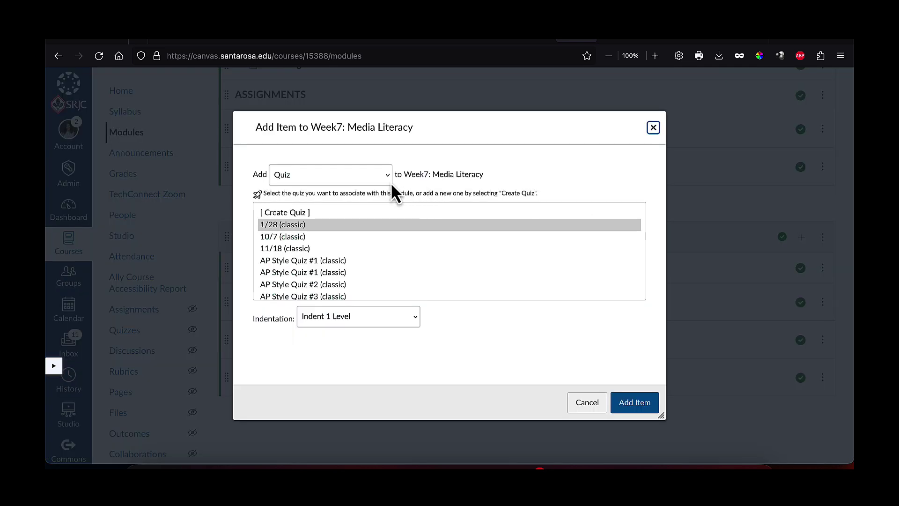
left_click(385, 177)
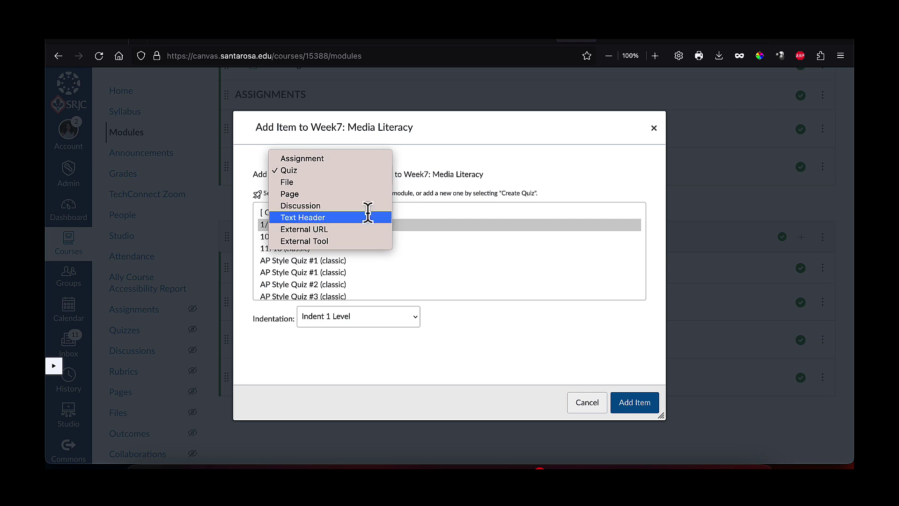
left_click(369, 215)
left_click(320, 206)
type("EXERCISES")
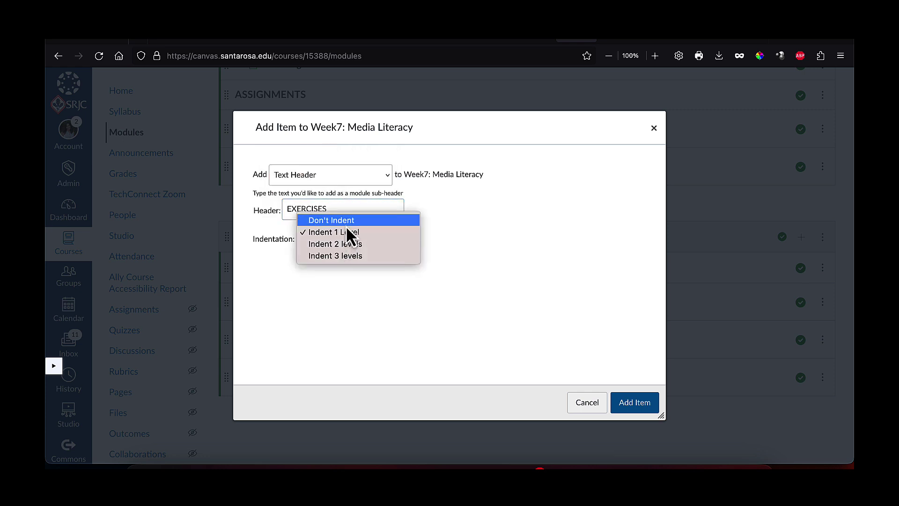
left_click(347, 220)
left_click(634, 406)
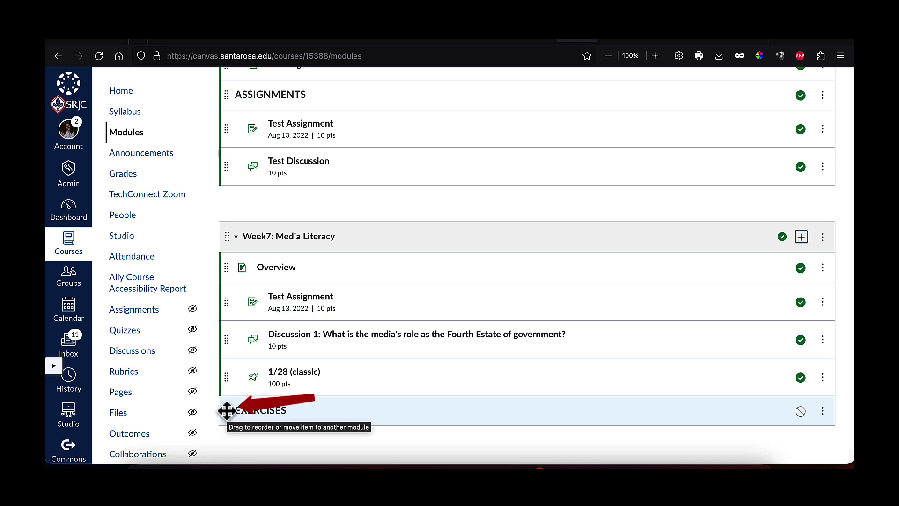
- Move EXERCISES directly below Overview, publish it, and order the items beneath as Discussion 1, 1/28 quiz and Test Assignment
left_click_drag(227, 411, 219, 296)
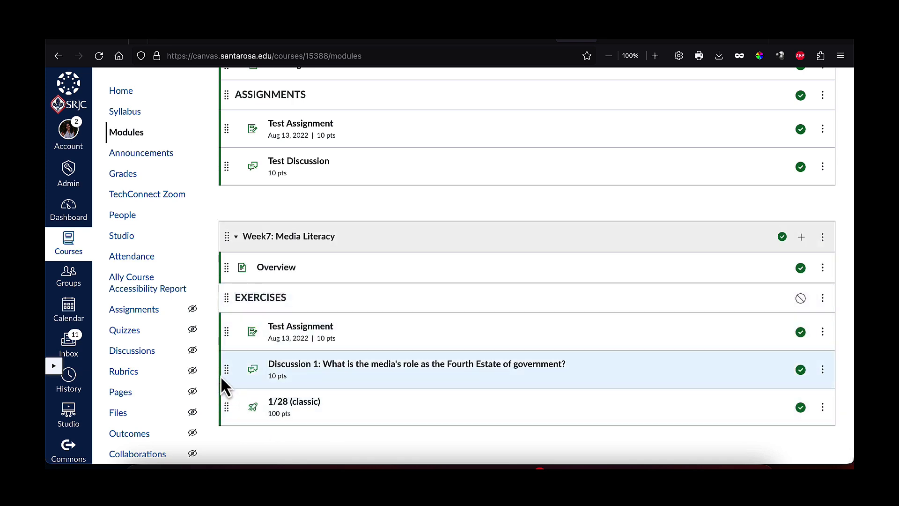
left_click_drag(221, 369, 225, 335)
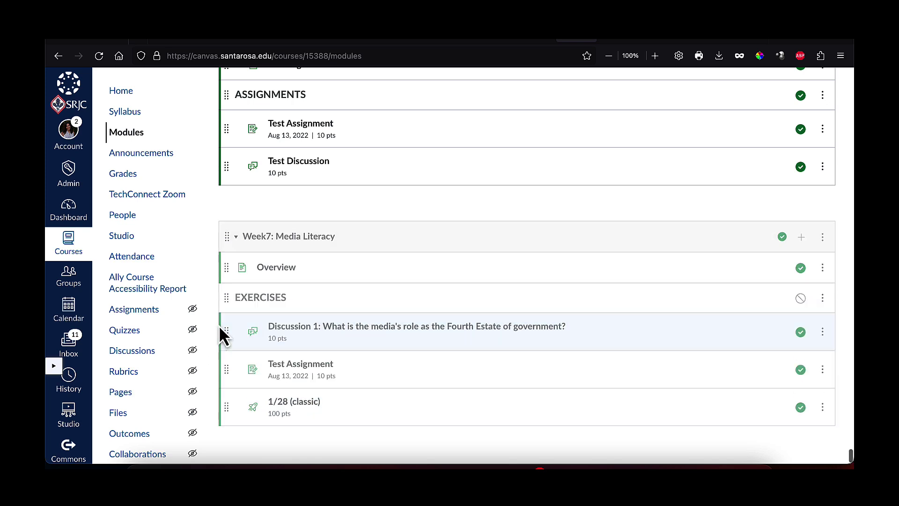
left_click_drag(221, 409, 221, 358)
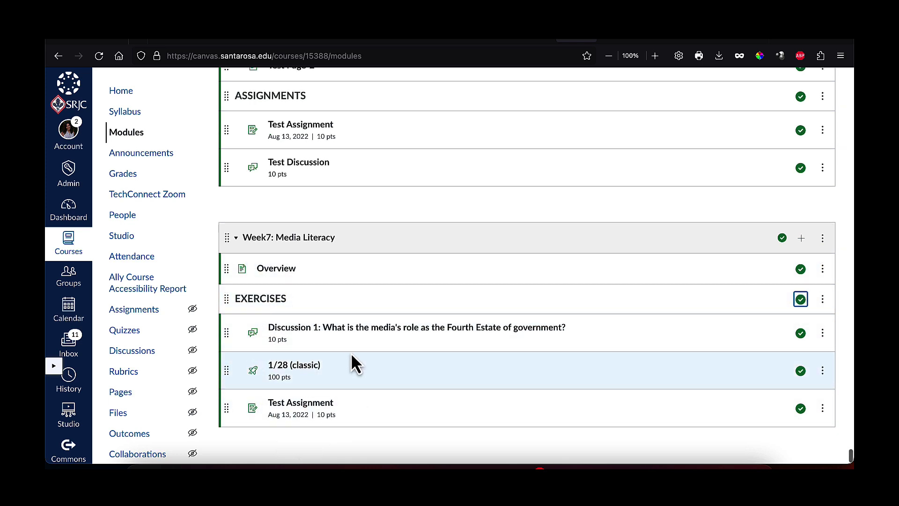
- Review how the course's other modules are organized, collapsing the Week 1 module, and return to Week7: Media Literacy
scroll(351, 364, "up", 4)
scroll(351, 356, "up", 15)
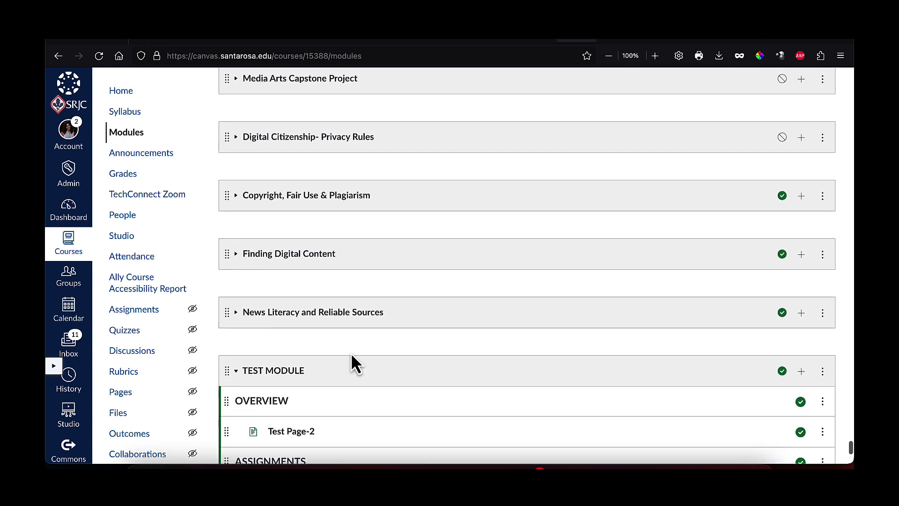
scroll(351, 351, "up", 20)
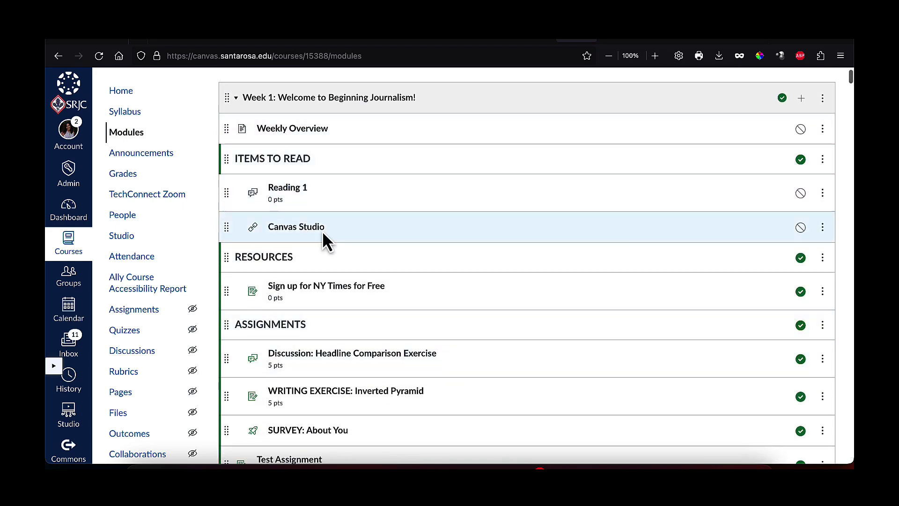
scroll(307, 262, "down", 2)
scroll(307, 263, "down", 3)
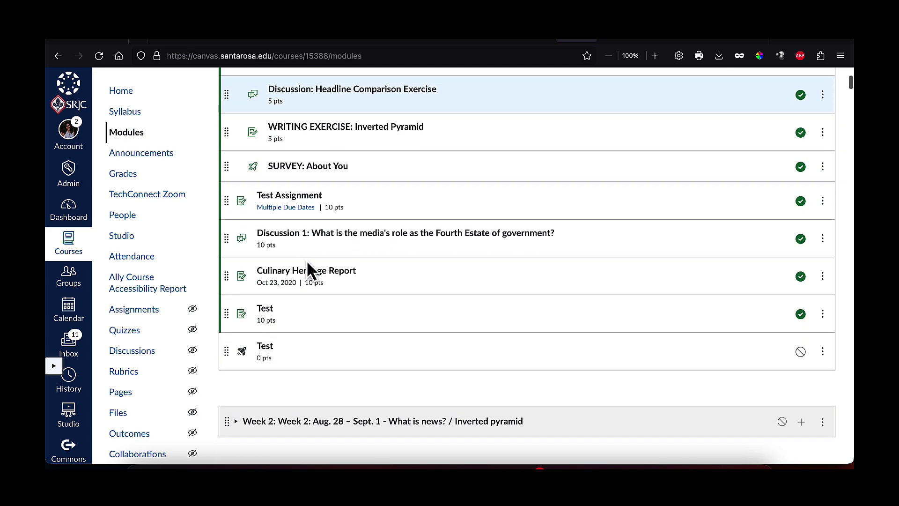
scroll(308, 263, "up", 7)
left_click(246, 194)
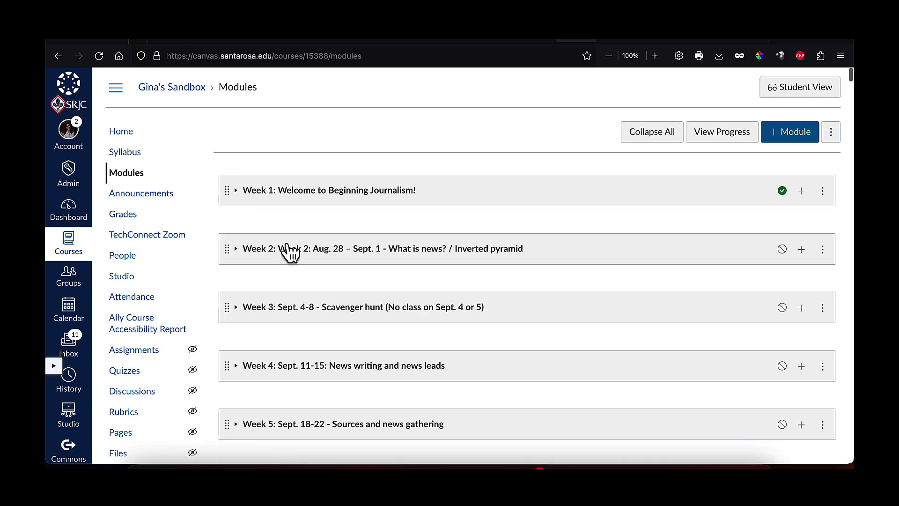
scroll(288, 248, "down", 20)
scroll(290, 257, "down", 20)
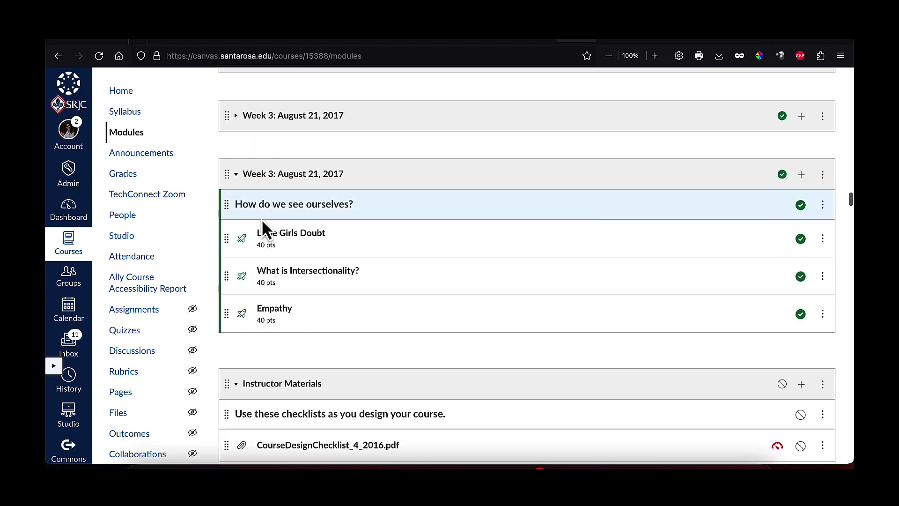
scroll(262, 222, "down", 20)
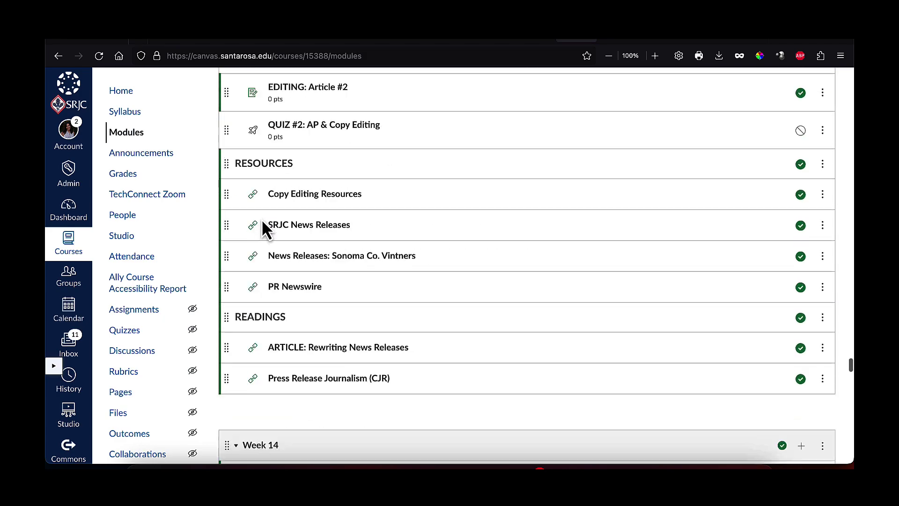
scroll(261, 218, "down", 10)
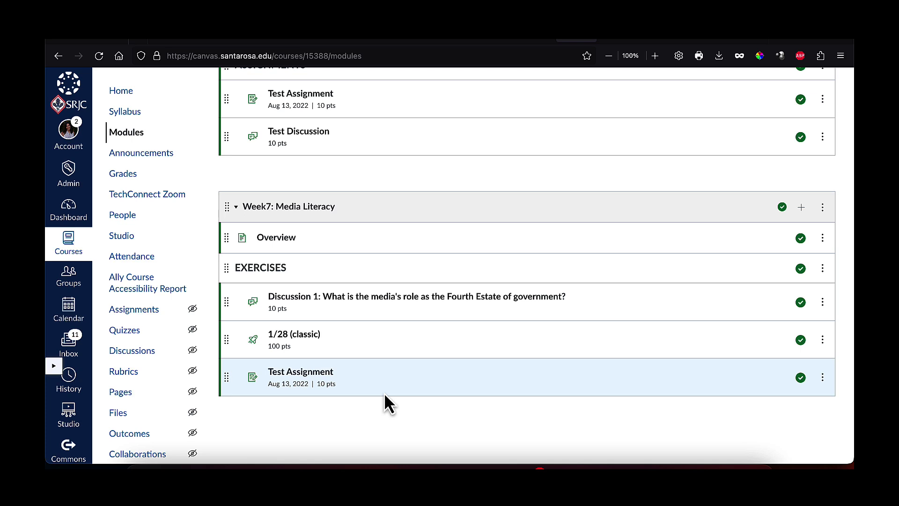
- View the group set creation options for the course's people and inspect the Crime group in the Beats set
left_click(123, 215)
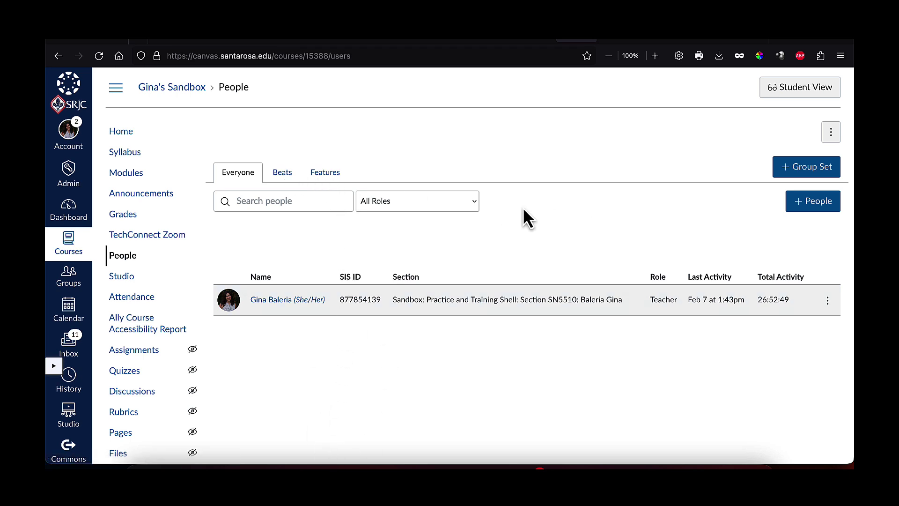
left_click(796, 171)
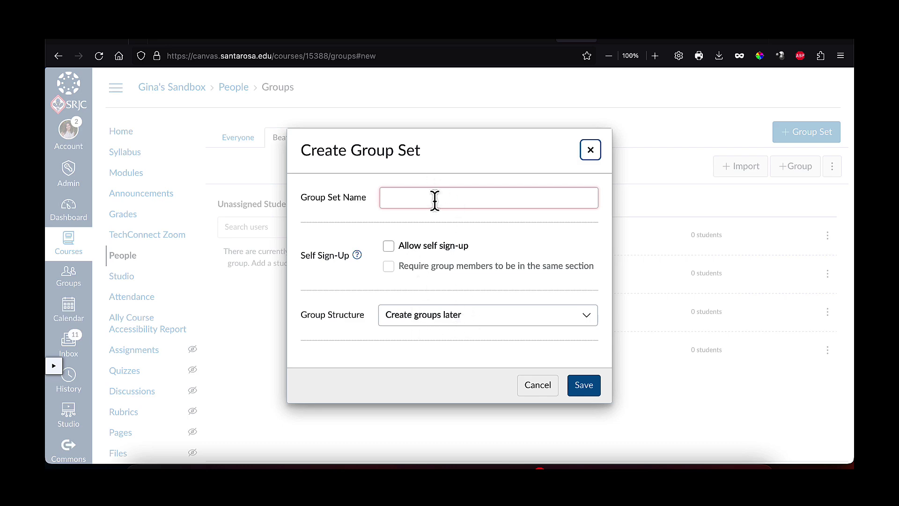
left_click(591, 150)
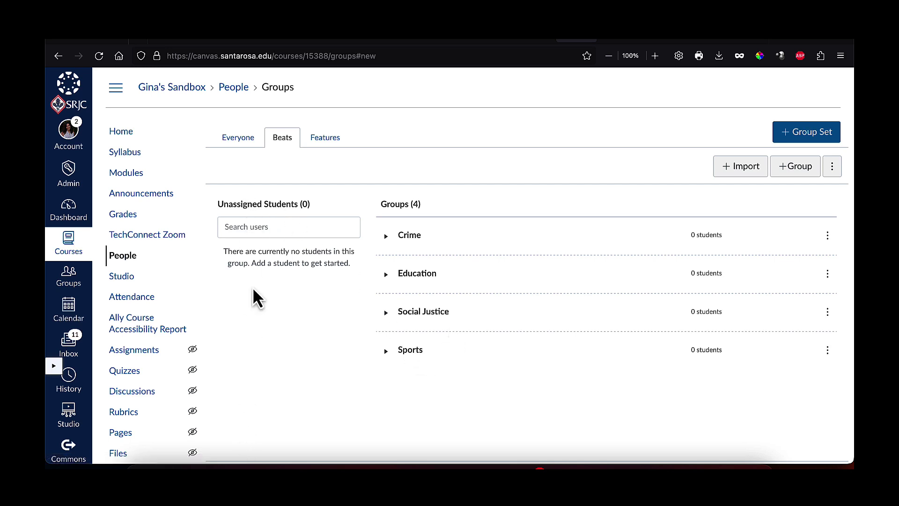
left_click(386, 237)
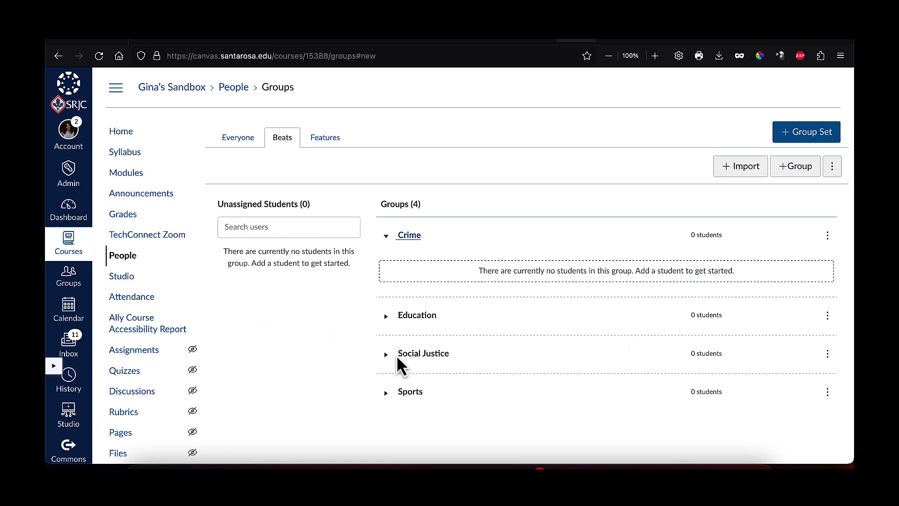
left_click(388, 236)
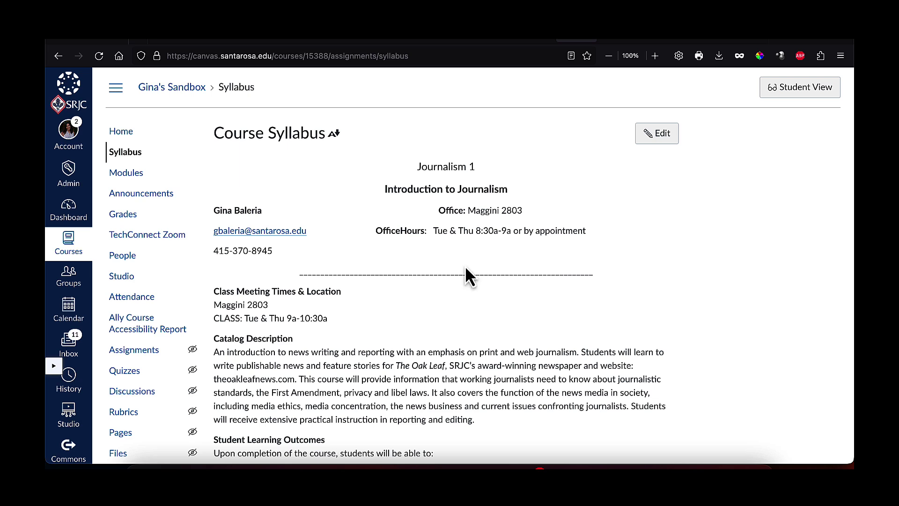
- Open the course syllabus for editing and review its description, from the learning outcomes to the weekly schedule
left_click(670, 137)
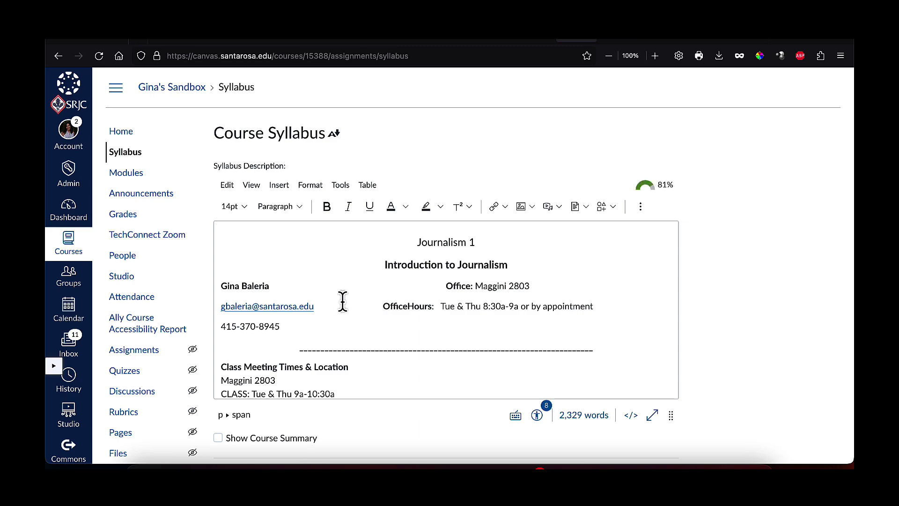
scroll(339, 293, "down", 10)
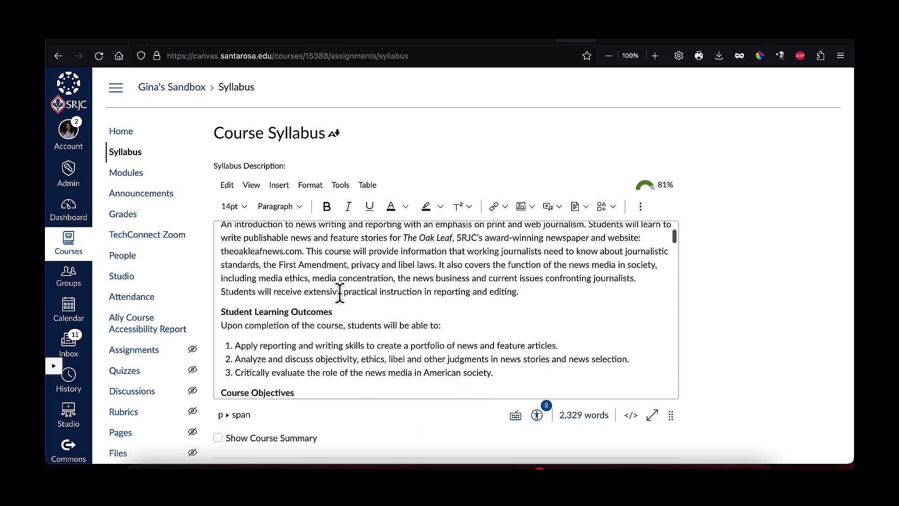
scroll(340, 293, "down", 15)
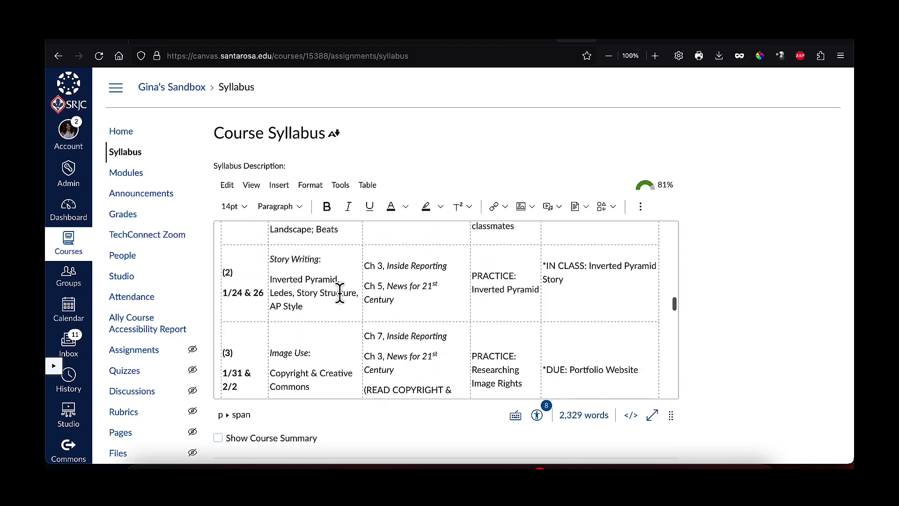
scroll(340, 293, "up", 20)
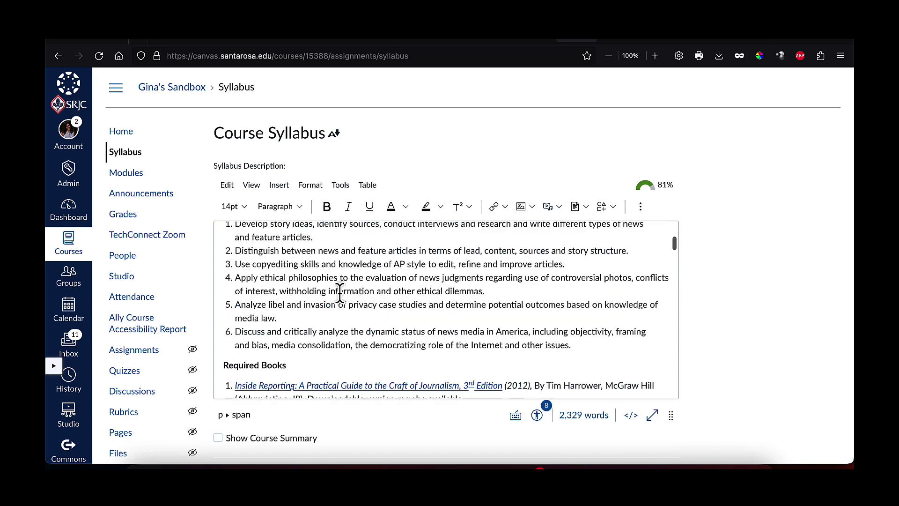
- Set the course home page to display the Syllabus
left_click(125, 140)
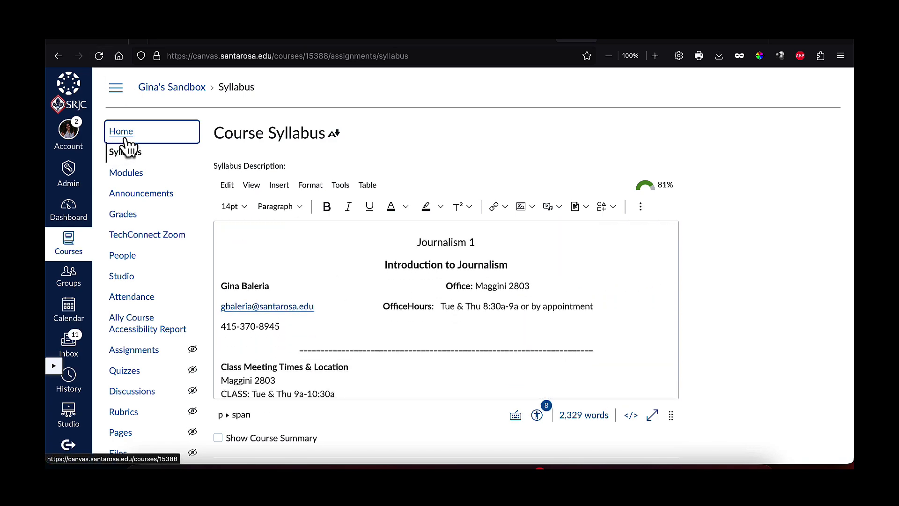
left_click(773, 234)
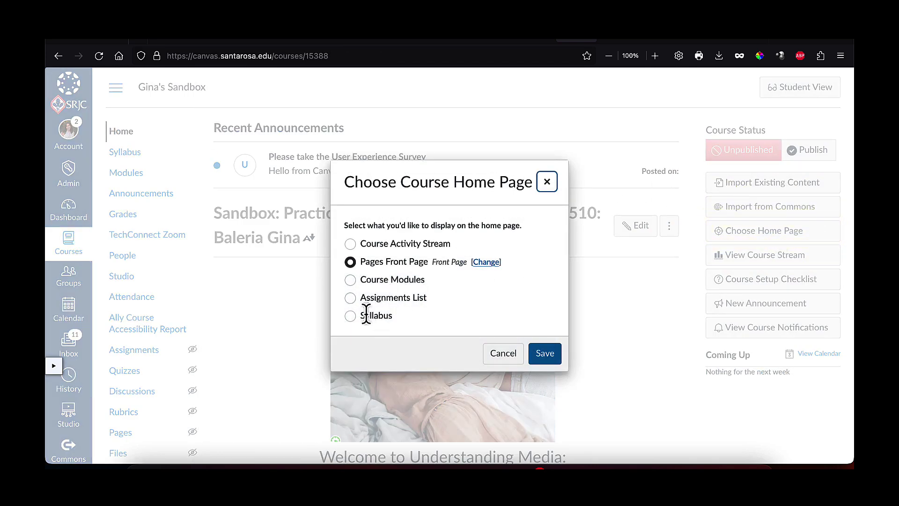
left_click(352, 318)
left_click(556, 362)
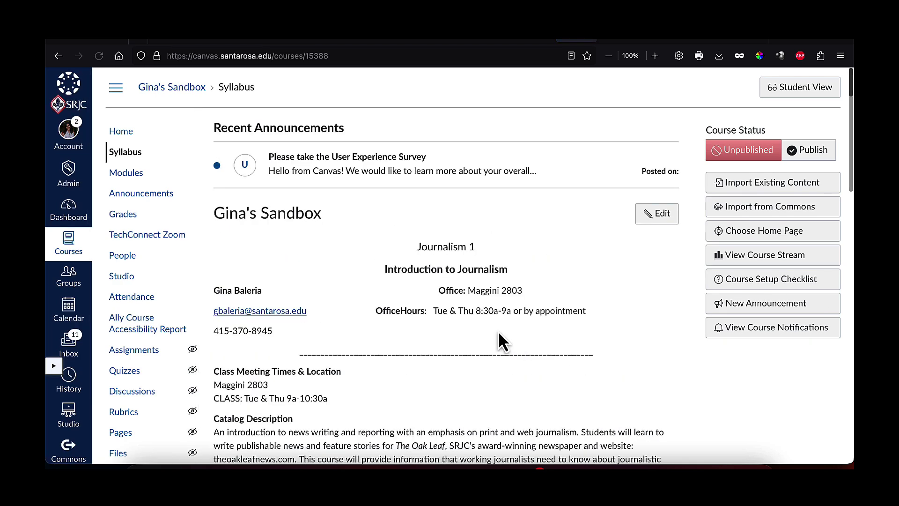
- Change the course home page to display the Pages Front Page and save the choice
left_click(125, 136)
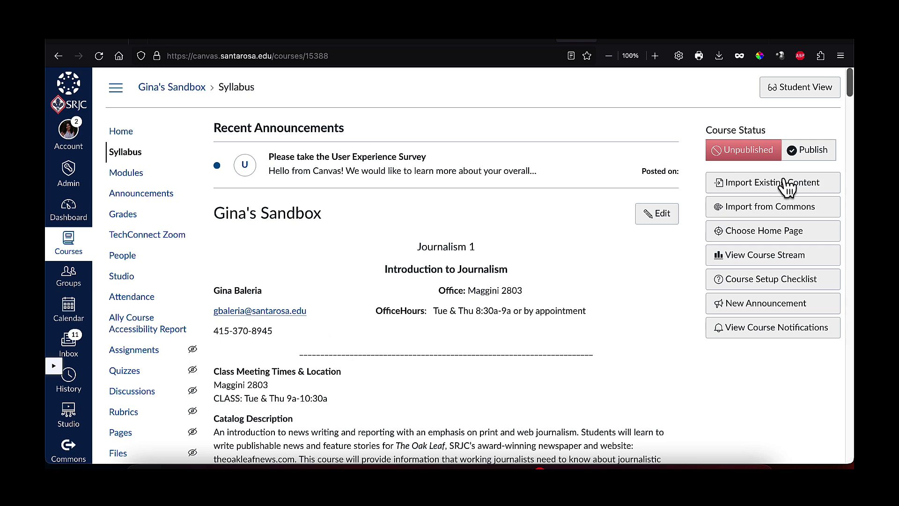
left_click(766, 231)
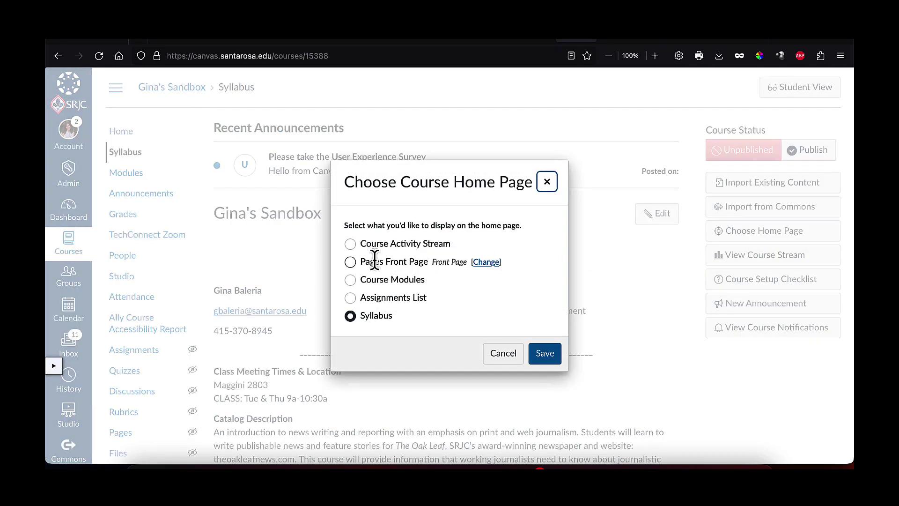
left_click(353, 264)
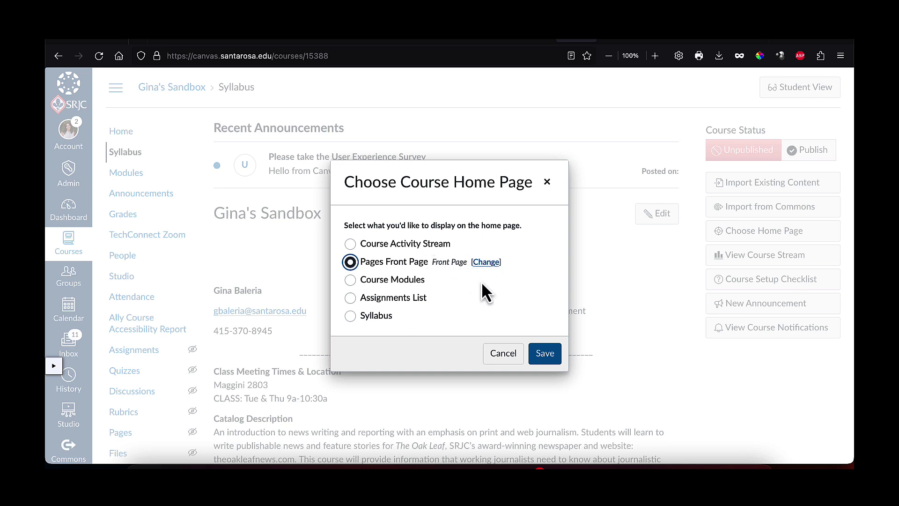
left_click(546, 355)
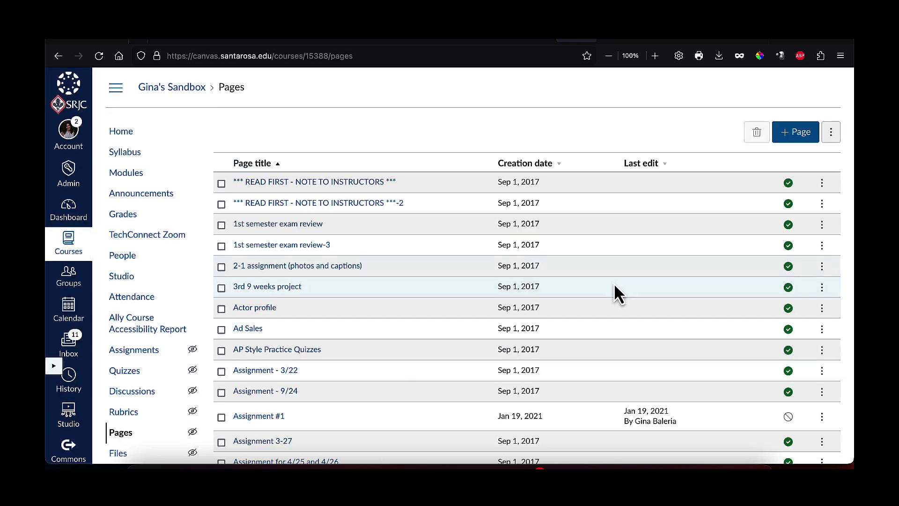
- Make the Horticulturist profile page the course's front page, and restore the page titled Front Page to that role
scroll(519, 209, "down", 1)
scroll(519, 209, "down", 20)
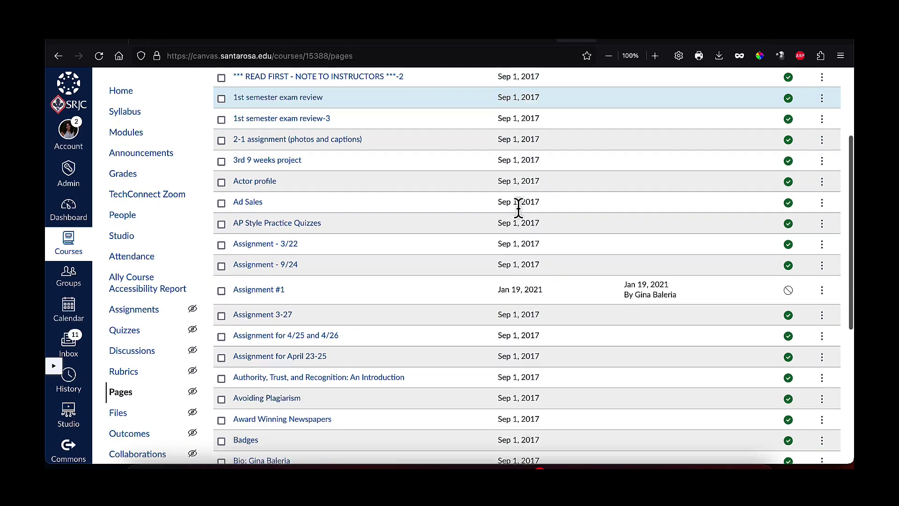
scroll(519, 210, "down", 20)
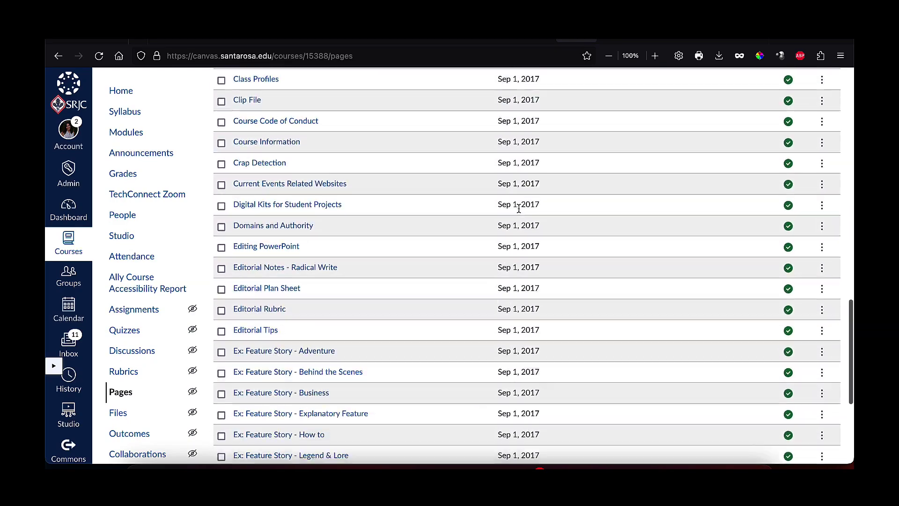
scroll(518, 209, "down", 2)
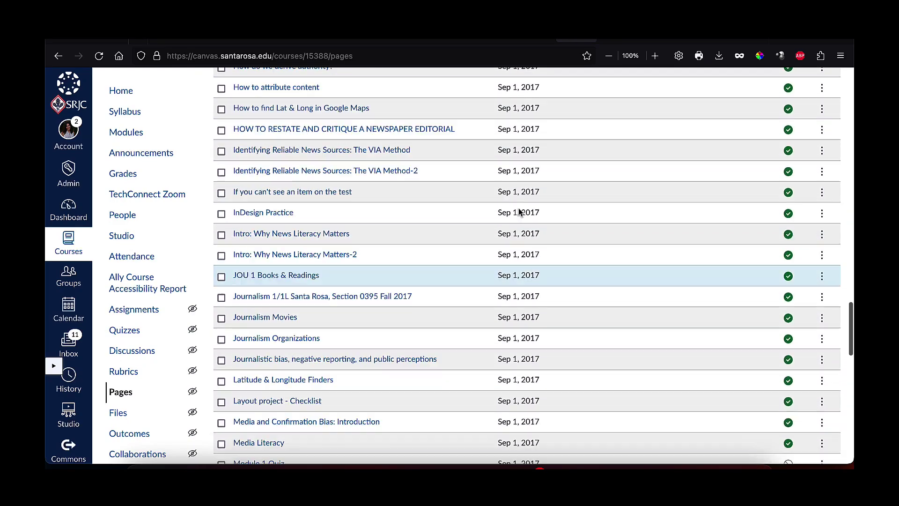
scroll(519, 208, "up", 7)
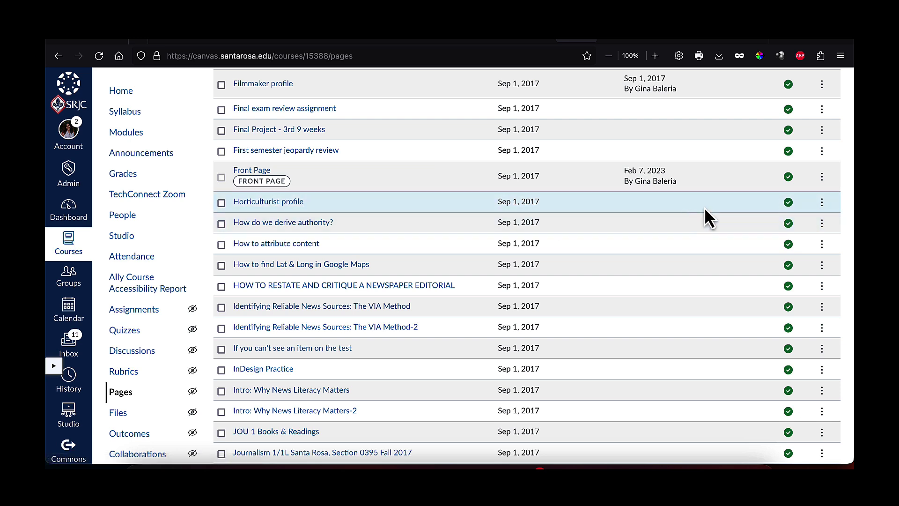
left_click(823, 204)
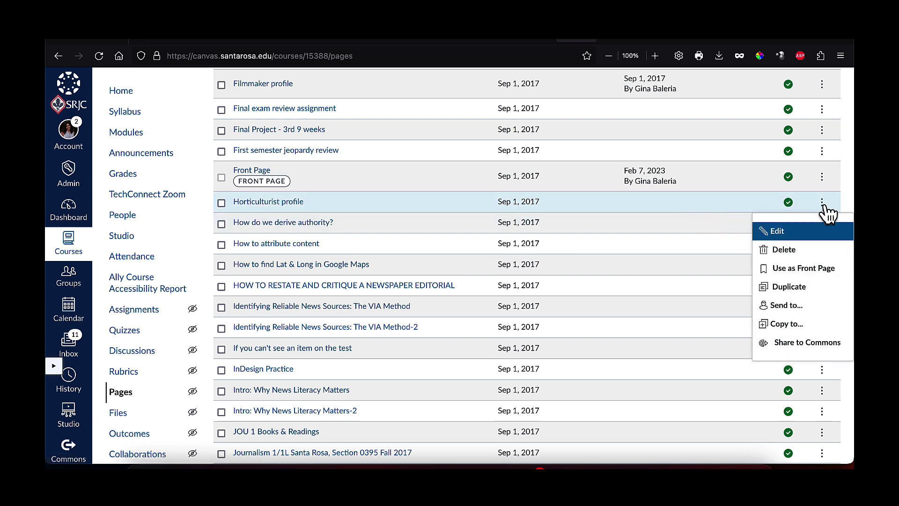
left_click(824, 271)
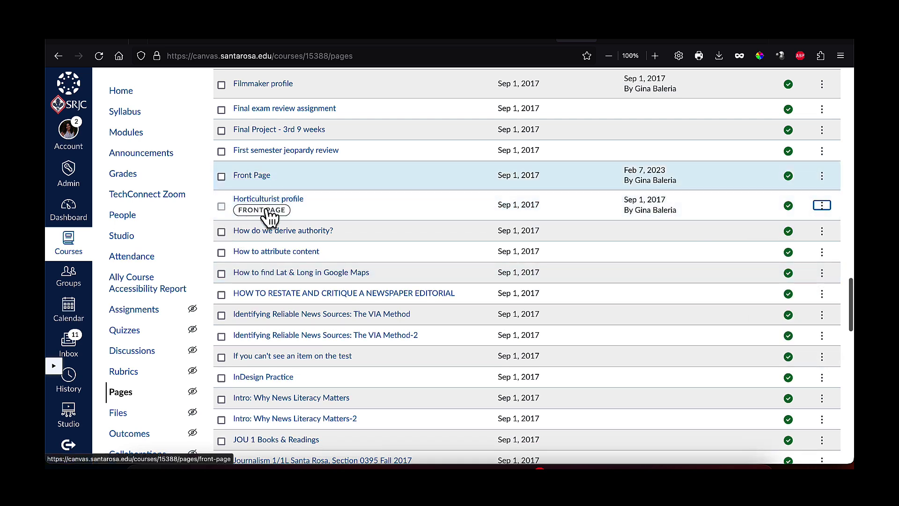
left_click(823, 177)
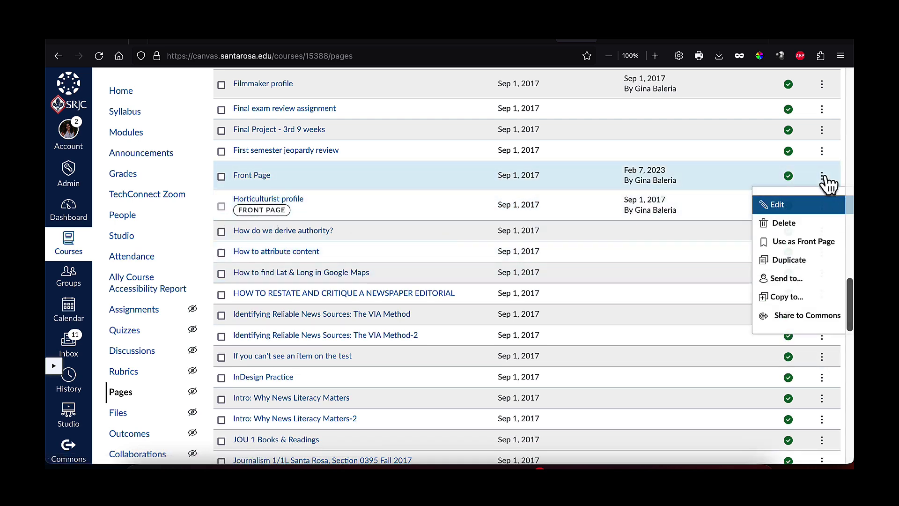
key("Return")
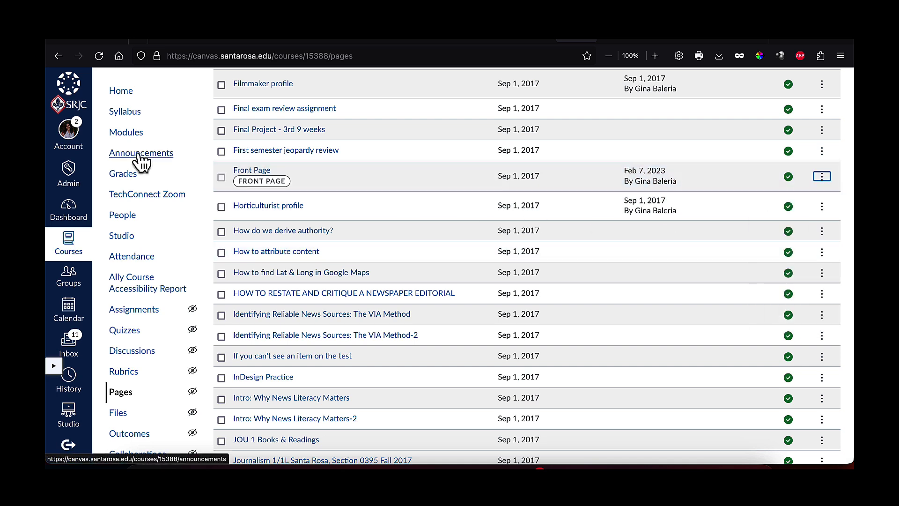
- Start a new course announcement and examine its content editor, section targeting and attachment option
left_click(139, 155)
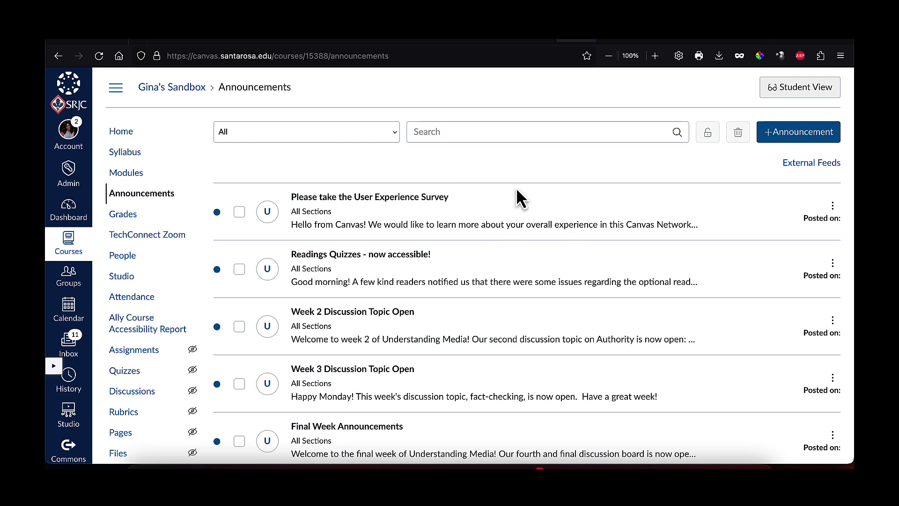
left_click(817, 133)
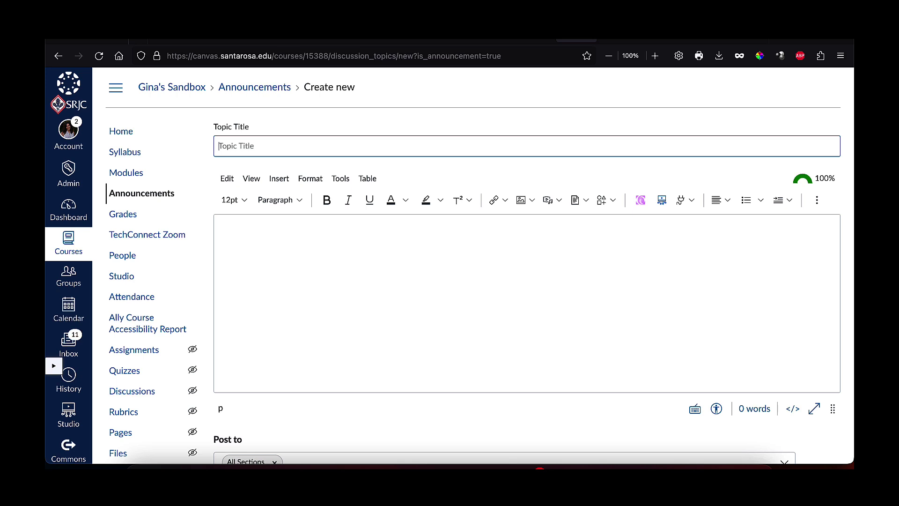
left_click(410, 260)
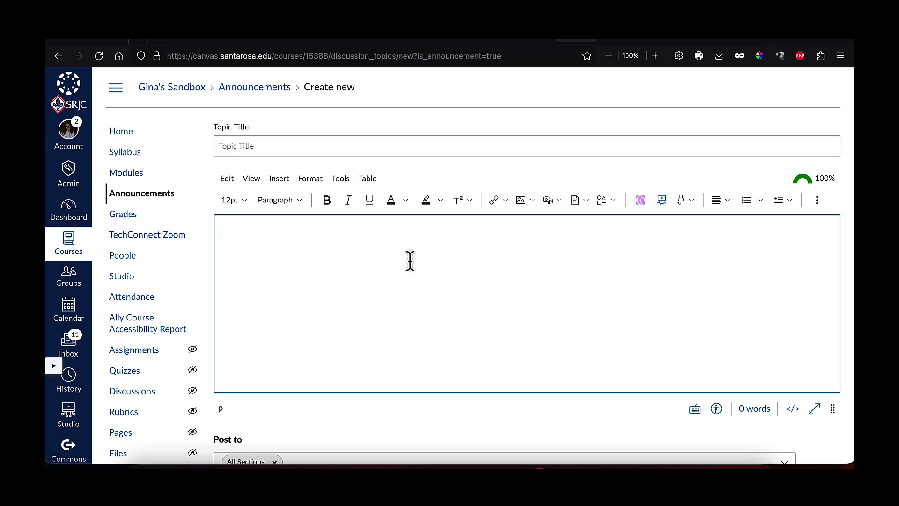
scroll(531, 300, "down", 5)
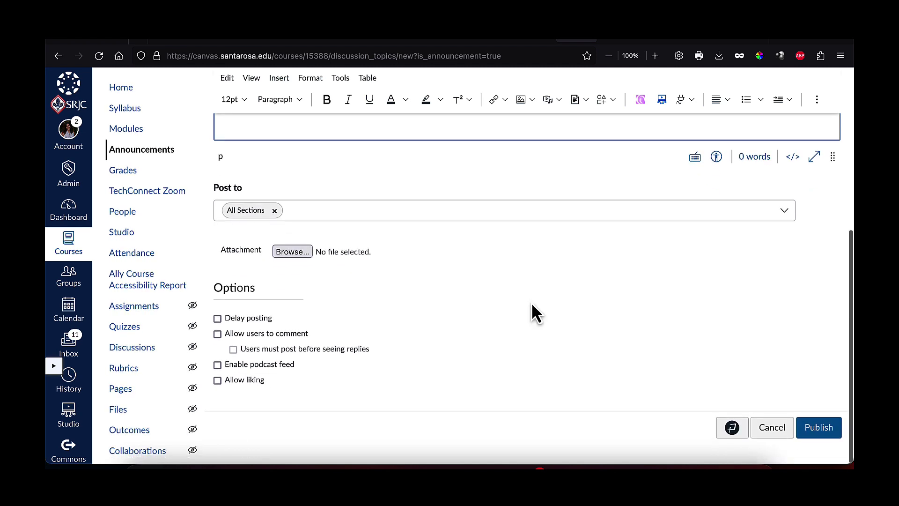
left_click(292, 214)
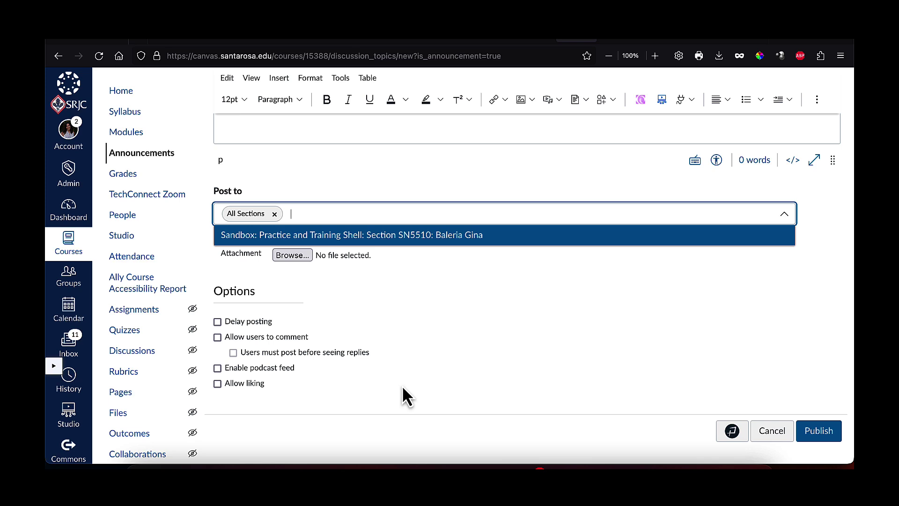
left_click(294, 257)
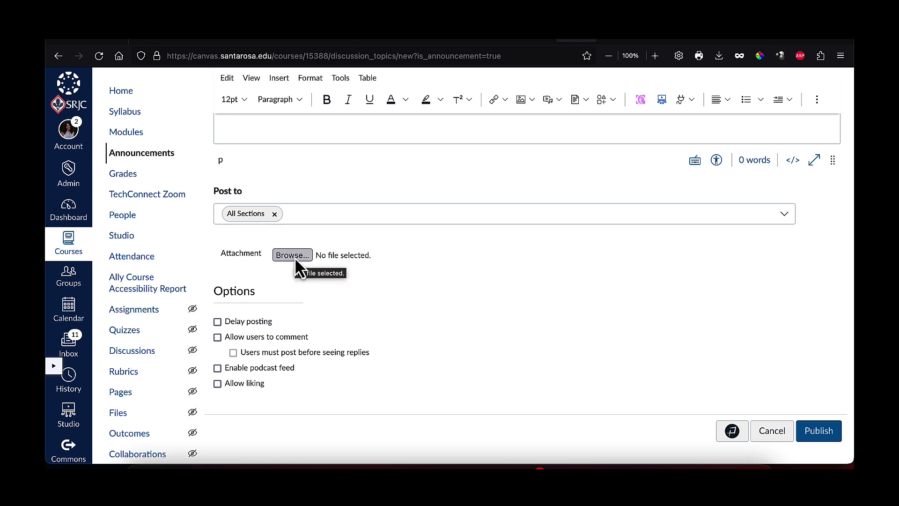
- Try the announcement's delayed posting, commenting and liking options, clear them, and return to the announcements list without publishing
left_click(256, 321)
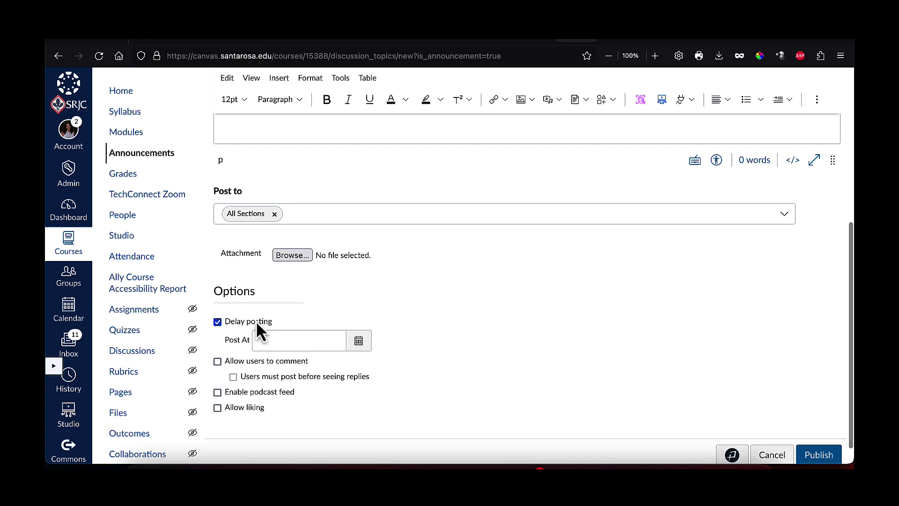
left_click(359, 342)
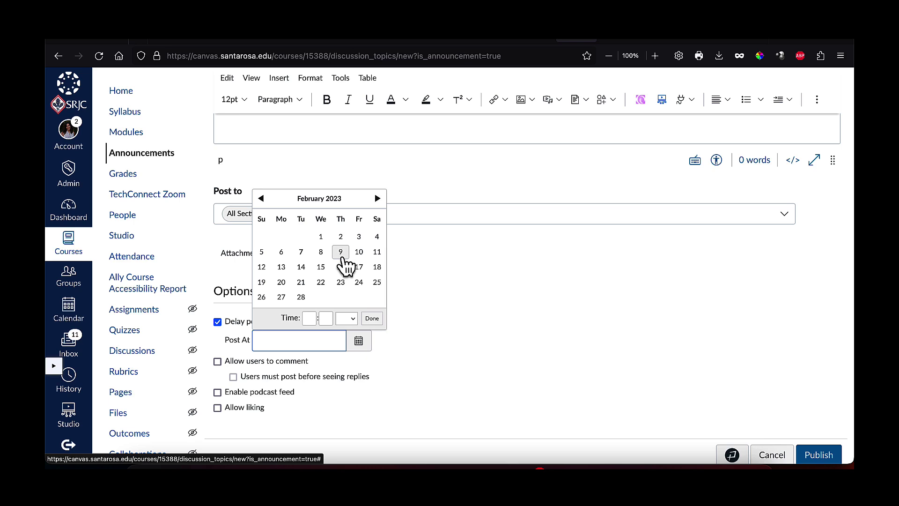
left_click(457, 276)
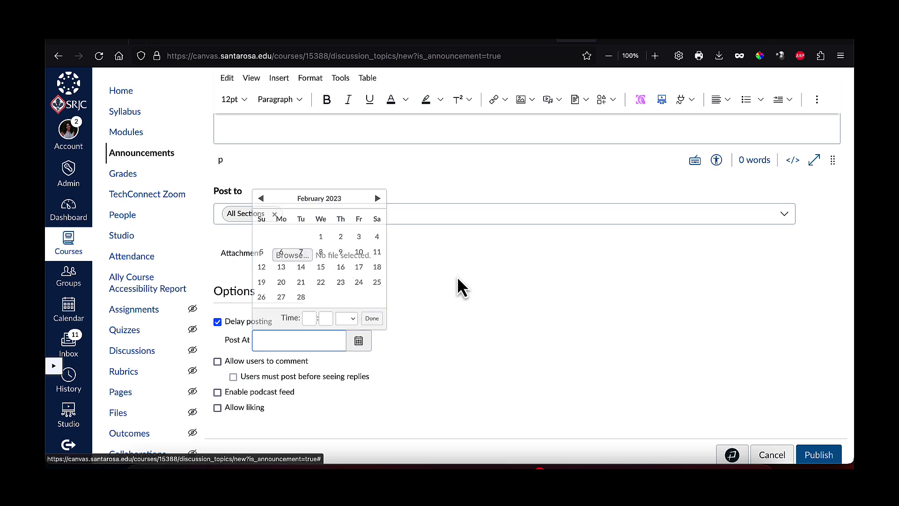
left_click(218, 322)
left_click(294, 339)
left_click(294, 339)
left_click(246, 381)
left_click(246, 382)
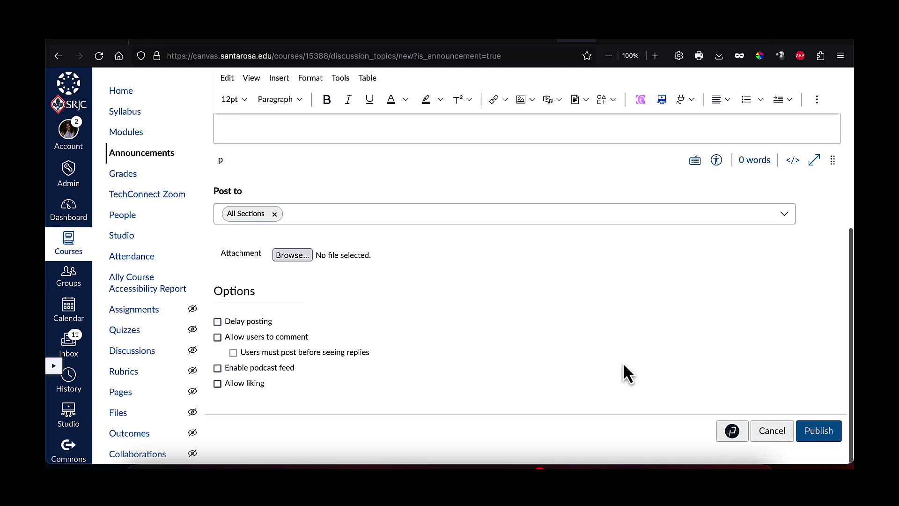
left_click(159, 153)
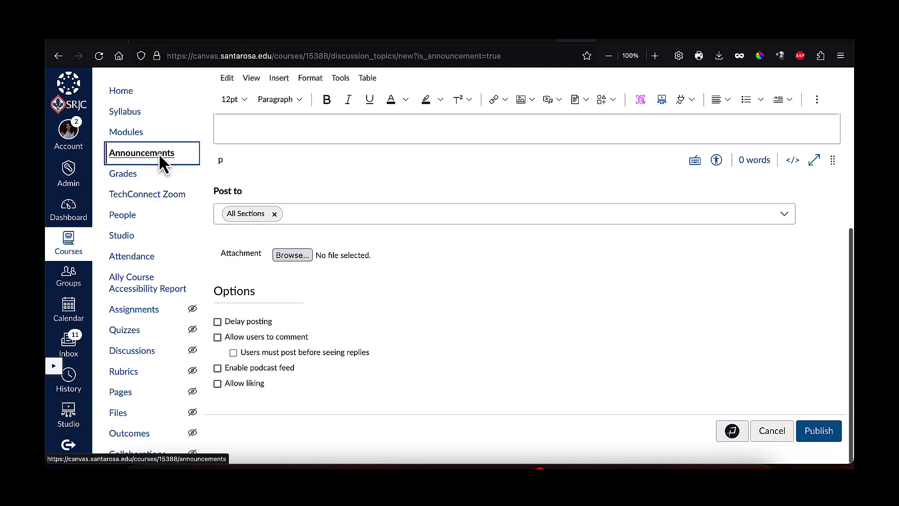
left_click(521, 285)
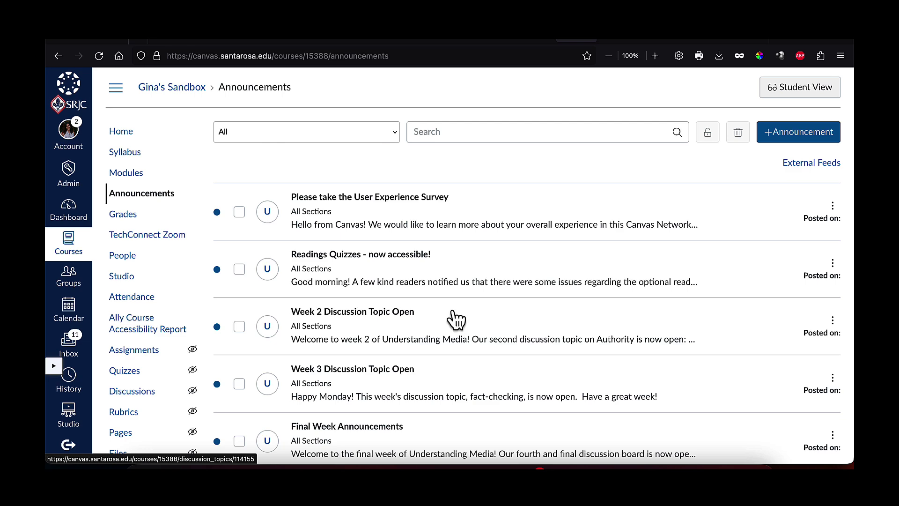
- In the course details settings, set the number of announcements shown on the homepage to 3 and update the course
left_click(126, 134)
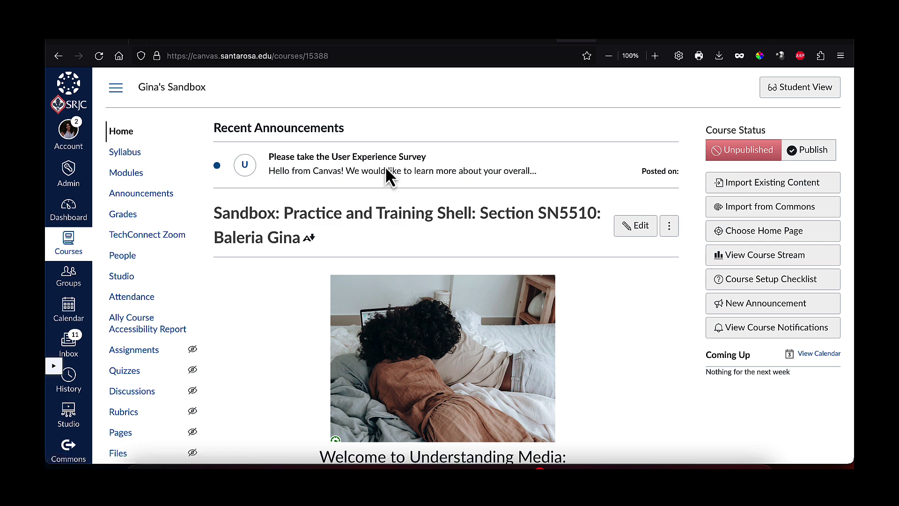
scroll(124, 302, "down", 3)
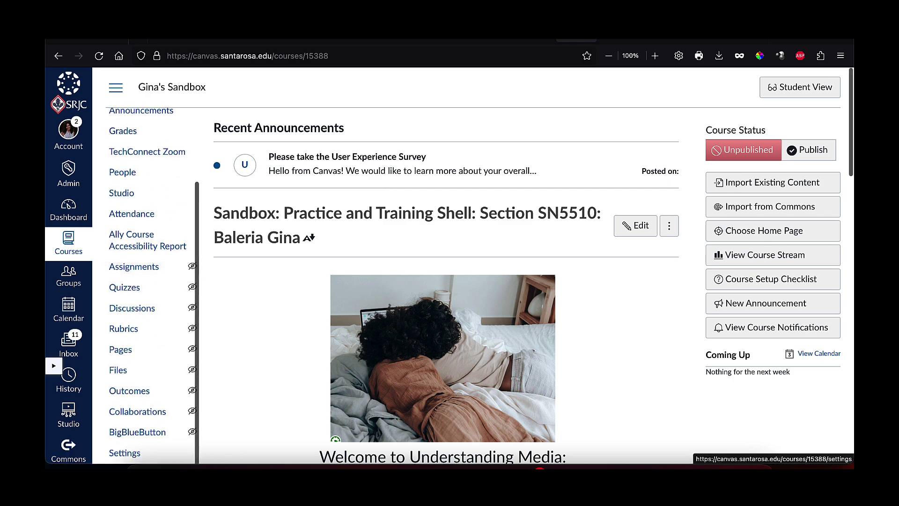
left_click(124, 453)
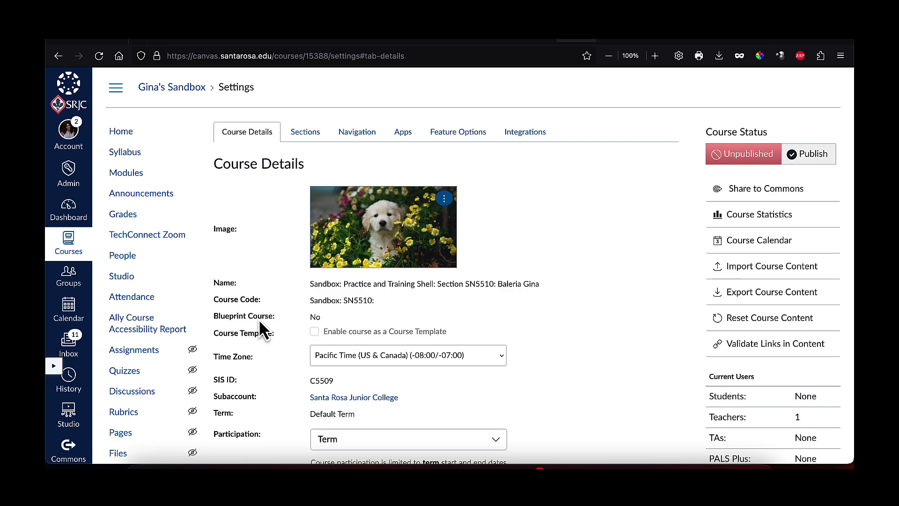
scroll(261, 324, "down", 3)
scroll(261, 328, "down", 10)
left_click(339, 373)
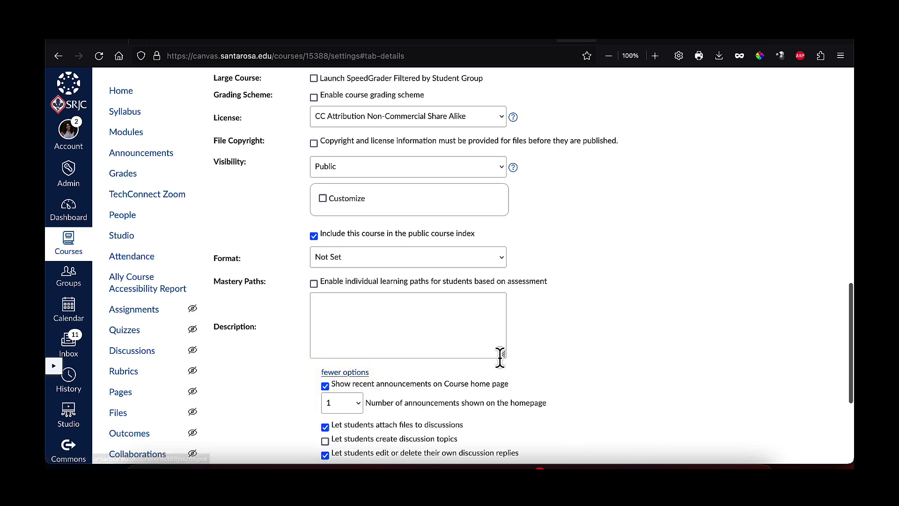
scroll(500, 359, "down", 4)
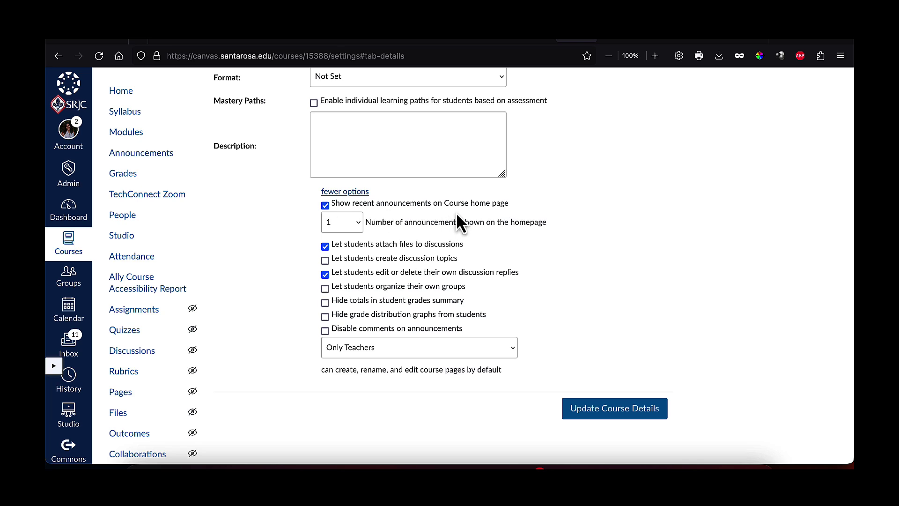
left_click(362, 221)
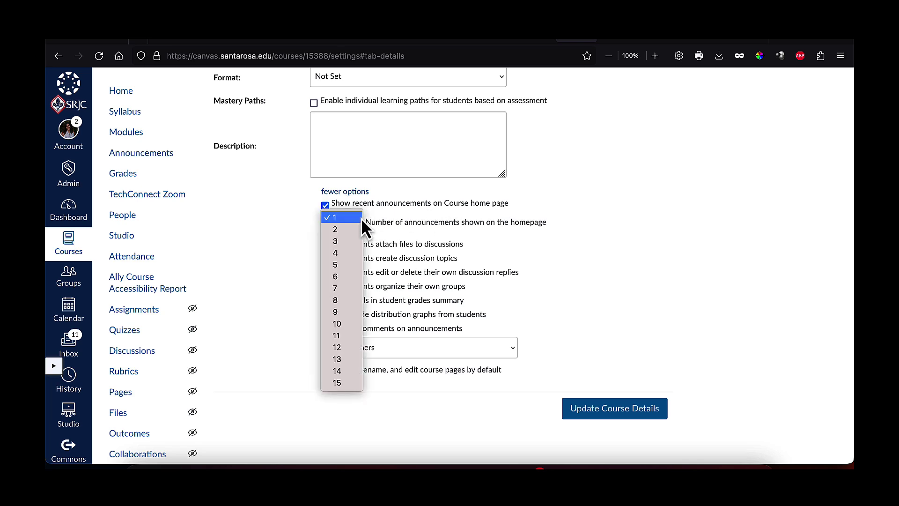
left_click(353, 241)
left_click(325, 205)
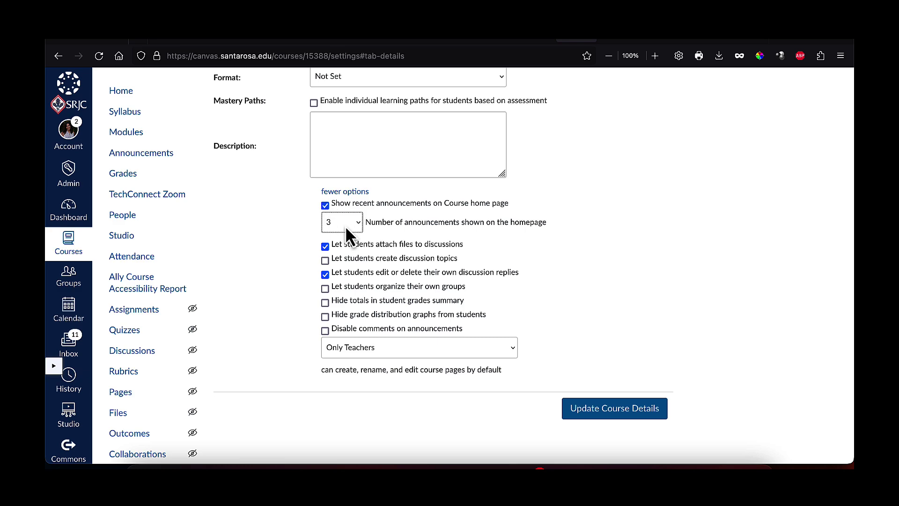
left_click(633, 407)
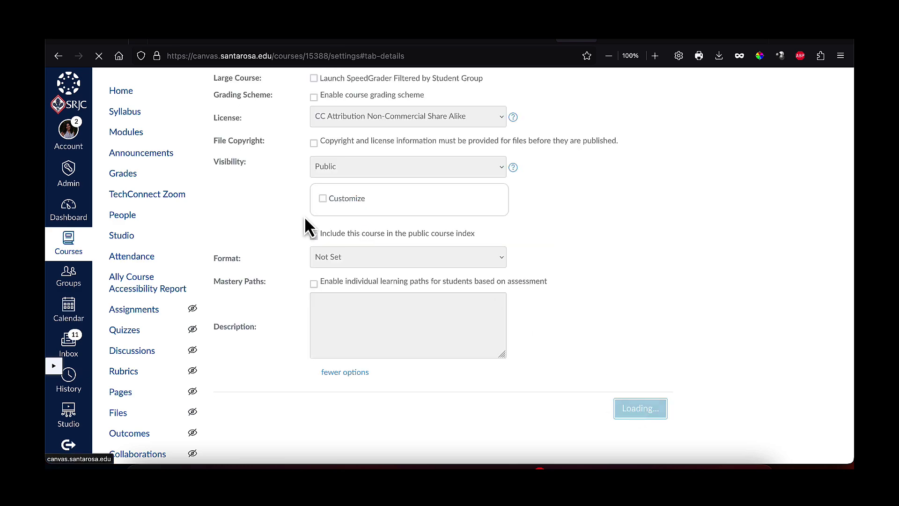
- Check the recent announcements and welcome content on the course home page, and return to the course settings
left_click(125, 133)
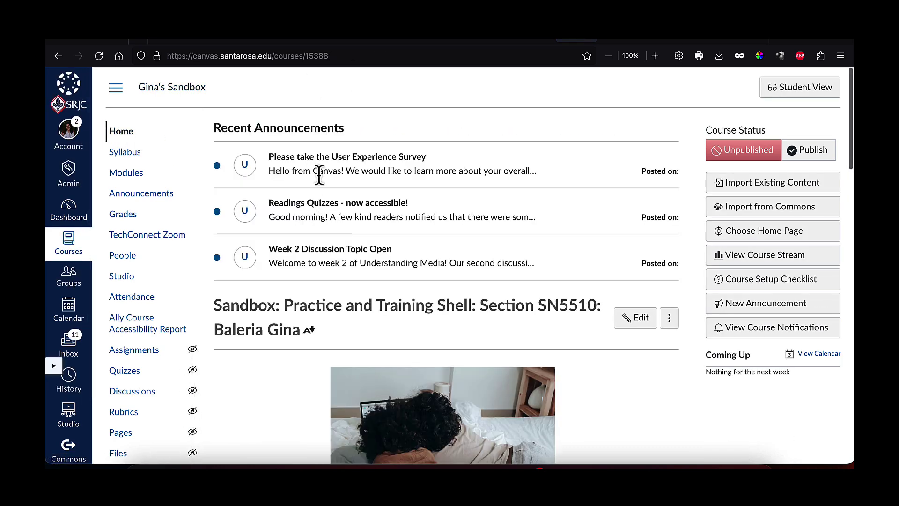
scroll(337, 261, "down", 5)
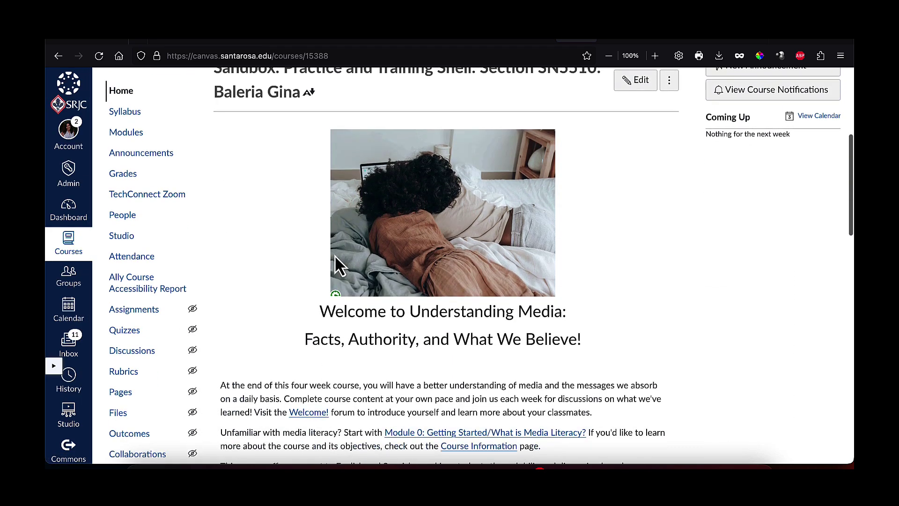
scroll(337, 261, "up", 5)
scroll(328, 301, "down", 8)
scroll(141, 399, "down", 3)
left_click(126, 401)
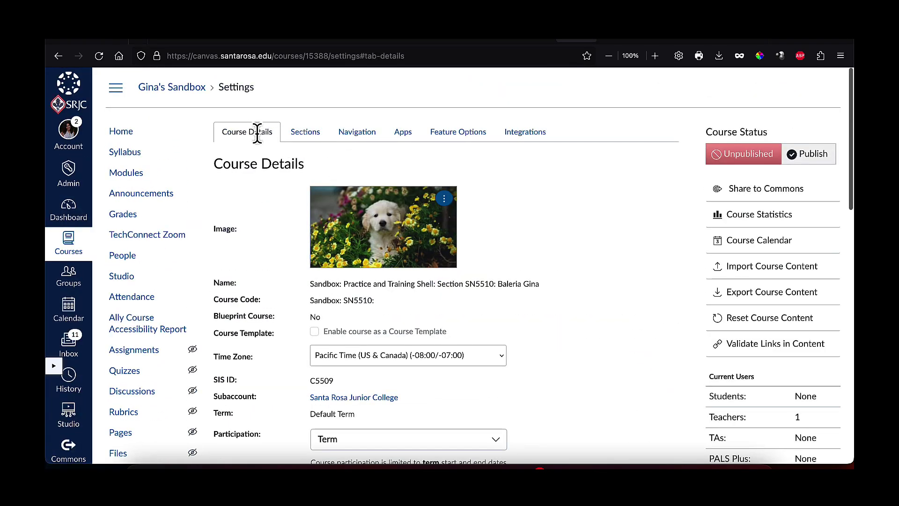
- Expand the additional options in the course details settings and review the announcement and discussion choices
scroll(282, 270, "down", 15)
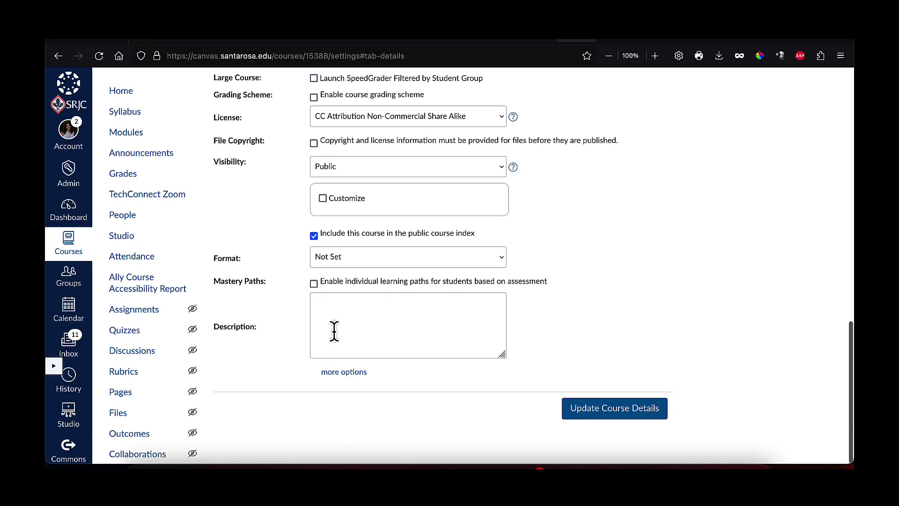
left_click(344, 373)
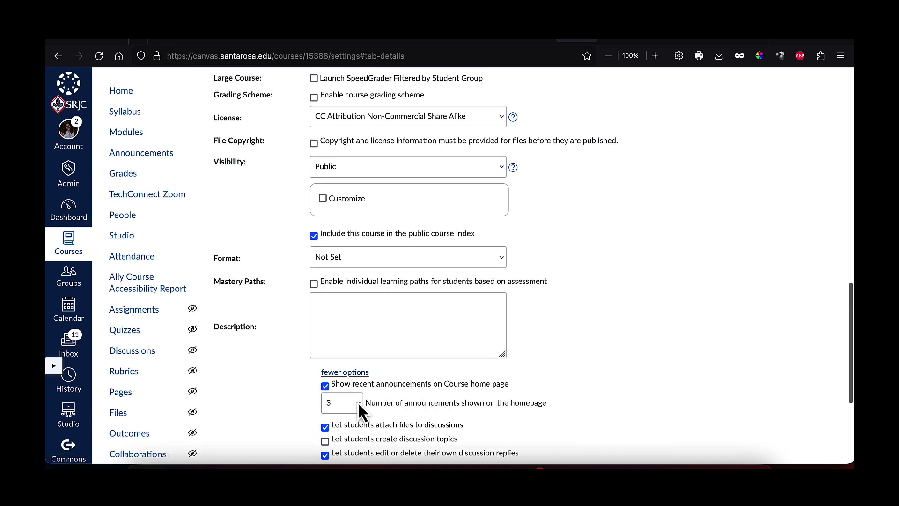
scroll(359, 403, "up", 15)
scroll(358, 394, "up", 1)
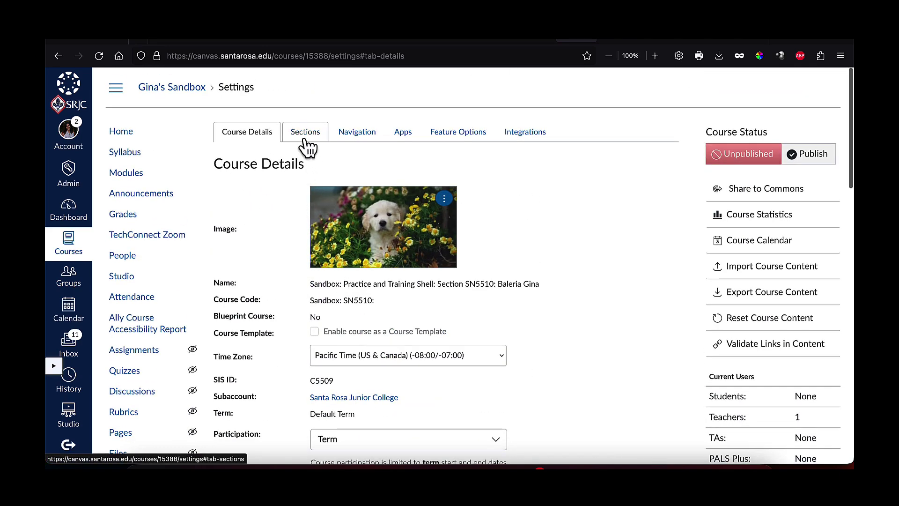
- In the course navigation settings, move Announcements directly below Home, save the order, and reopen the navigation list
left_click(355, 141)
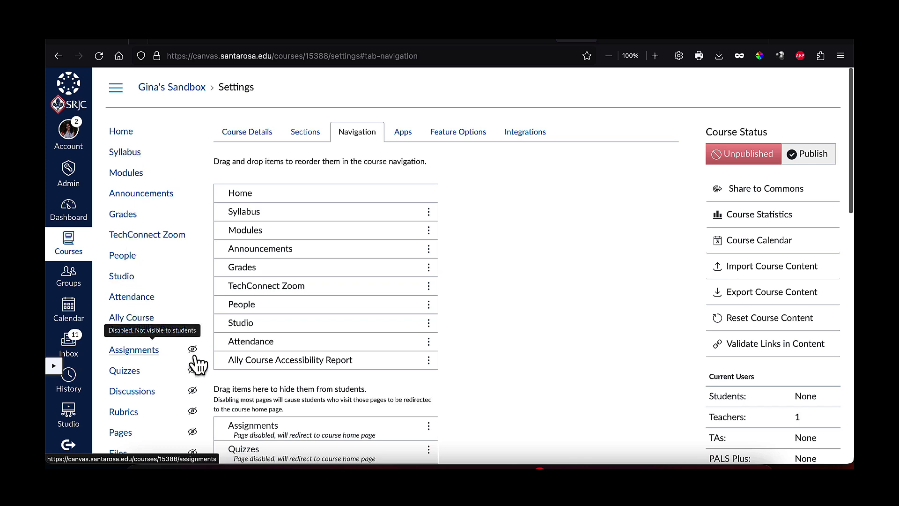
scroll(191, 414, "down", 3)
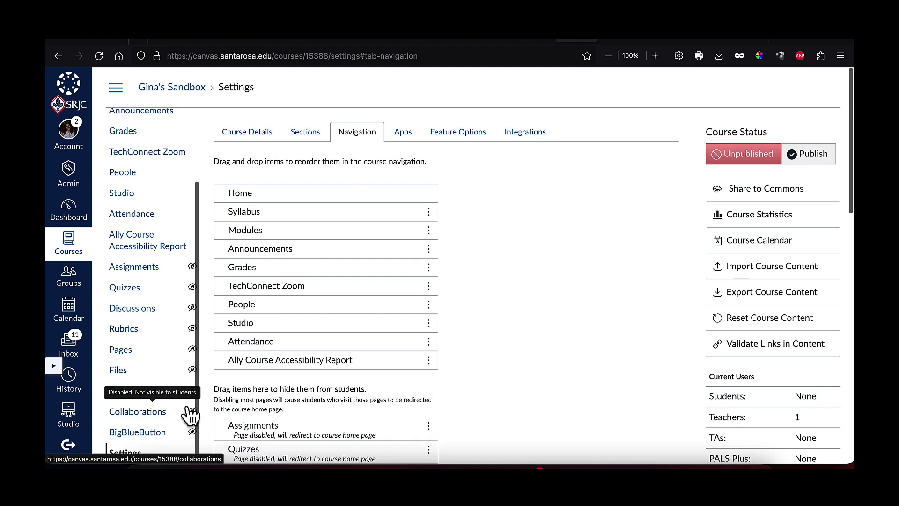
scroll(185, 335, "up", 3)
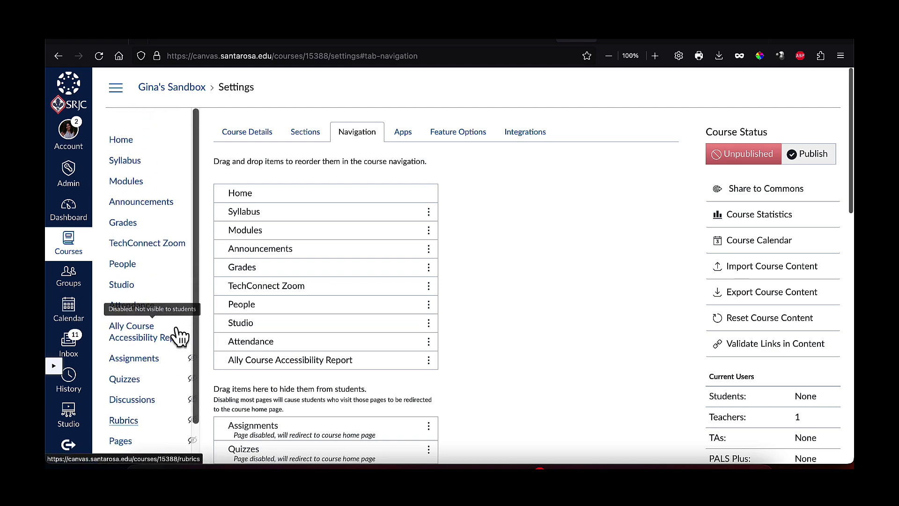
scroll(410, 313, "down", 4)
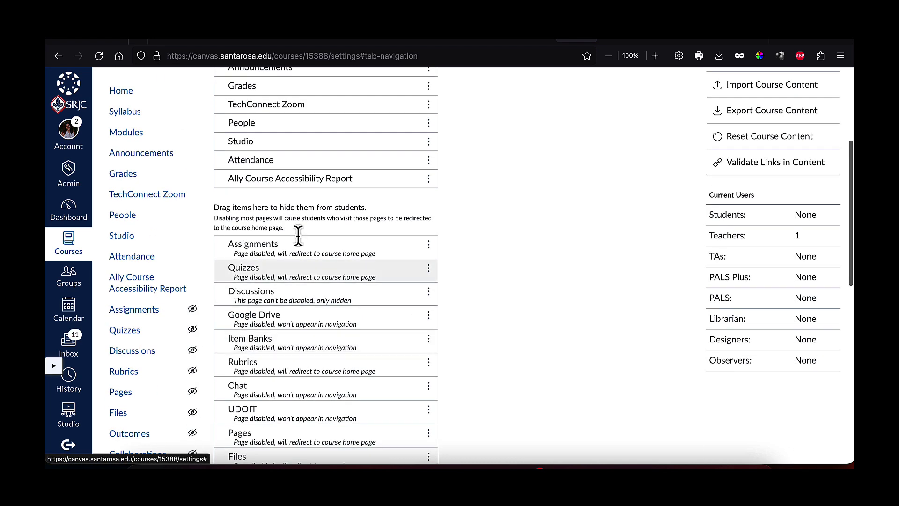
scroll(311, 327, "up", 4)
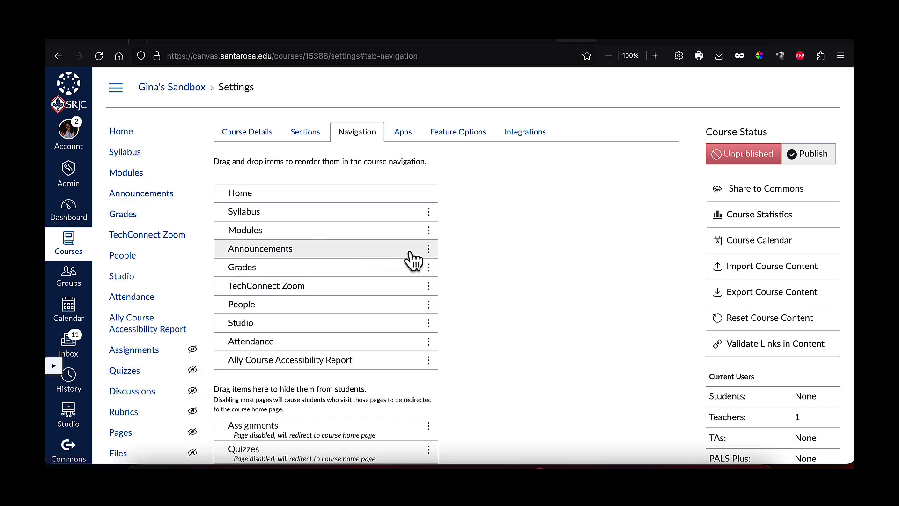
left_click_drag(430, 250, 425, 212)
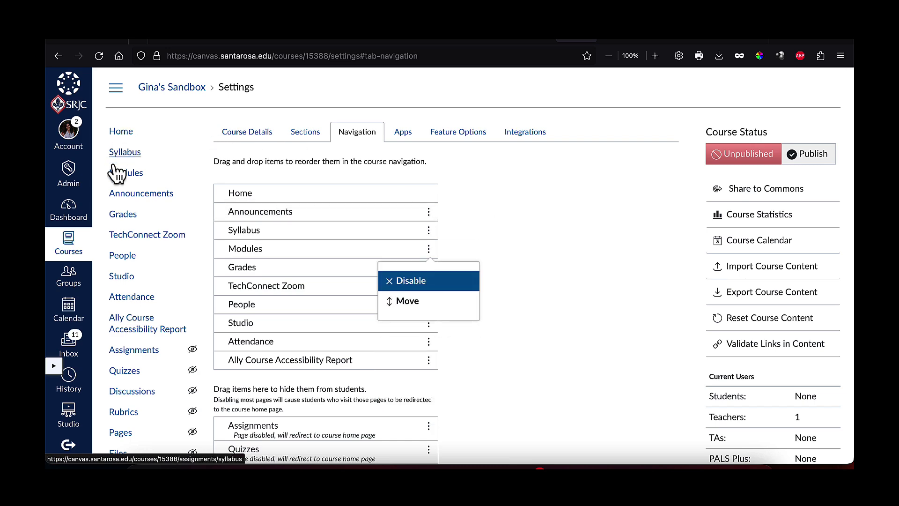
scroll(364, 345, "down", 5)
scroll(363, 345, "down", 8)
left_click(230, 428)
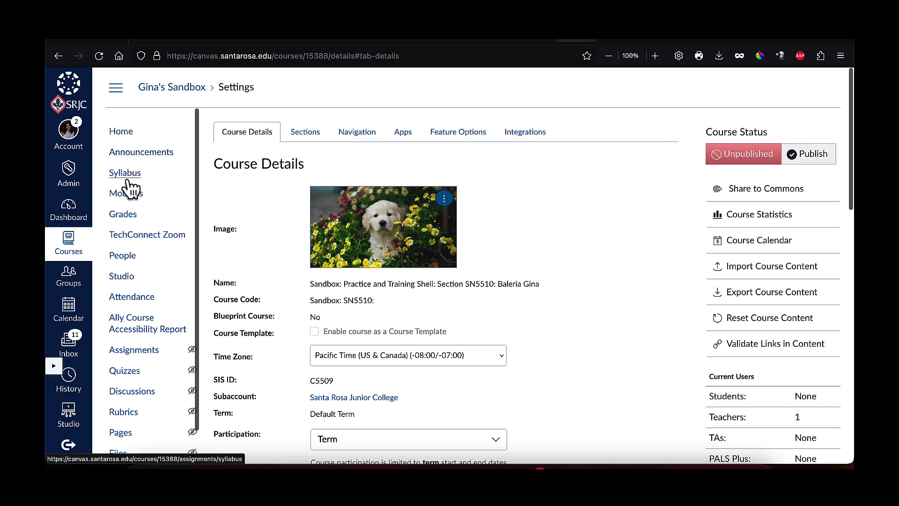
left_click(354, 131)
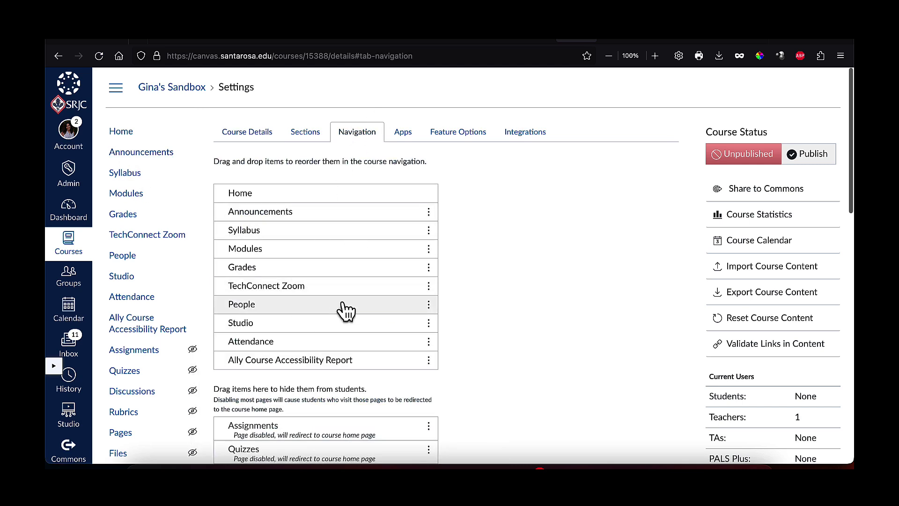
- Open the course gradebook and examine the assignment columns from the first to the later ones
left_click(133, 215)
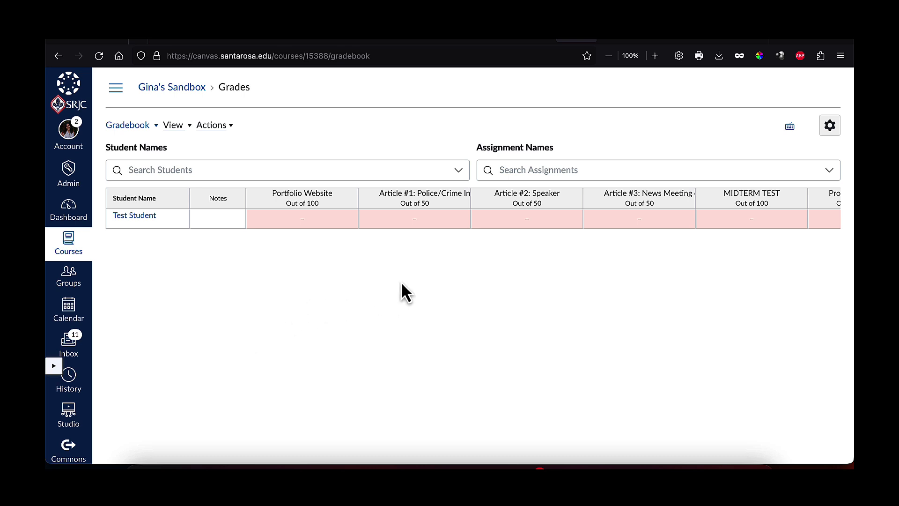
scroll(528, 234, "right", 15)
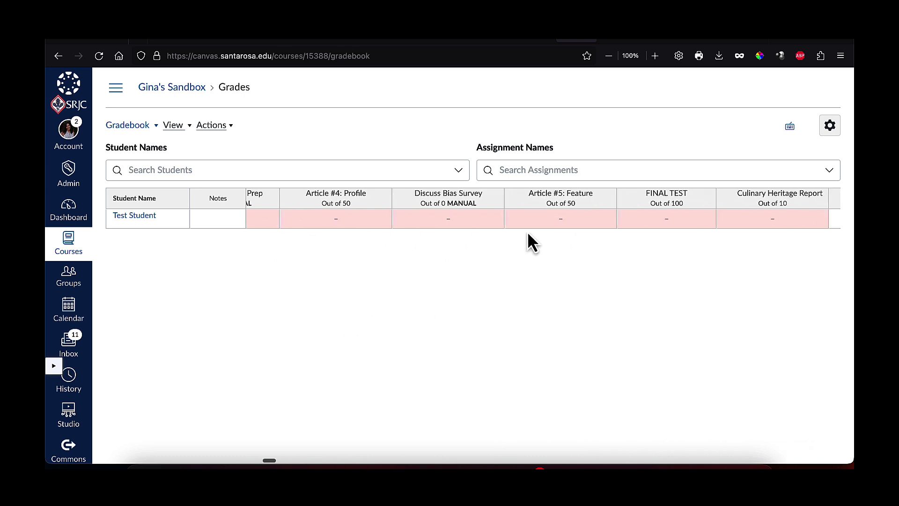
scroll(527, 232, "right", 5)
scroll(506, 229, "left", 2)
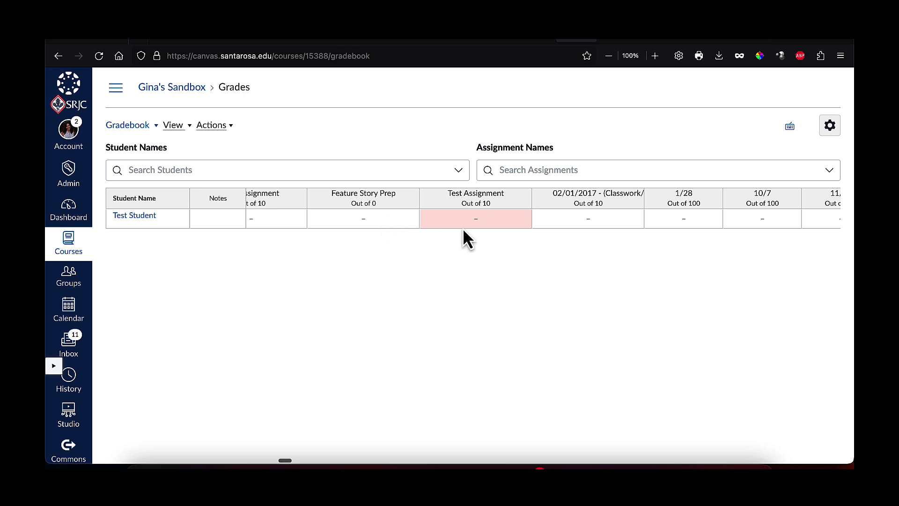
scroll(430, 225, "right", 4)
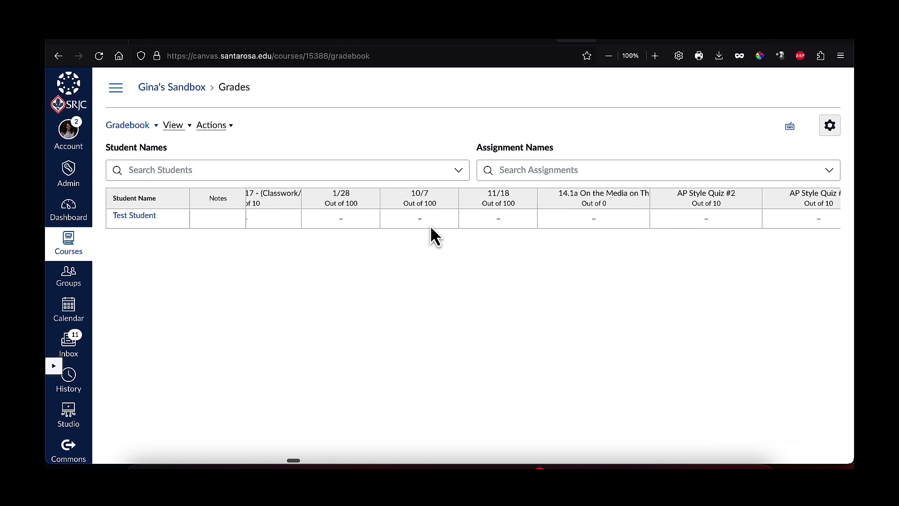
scroll(430, 225, "left", 10)
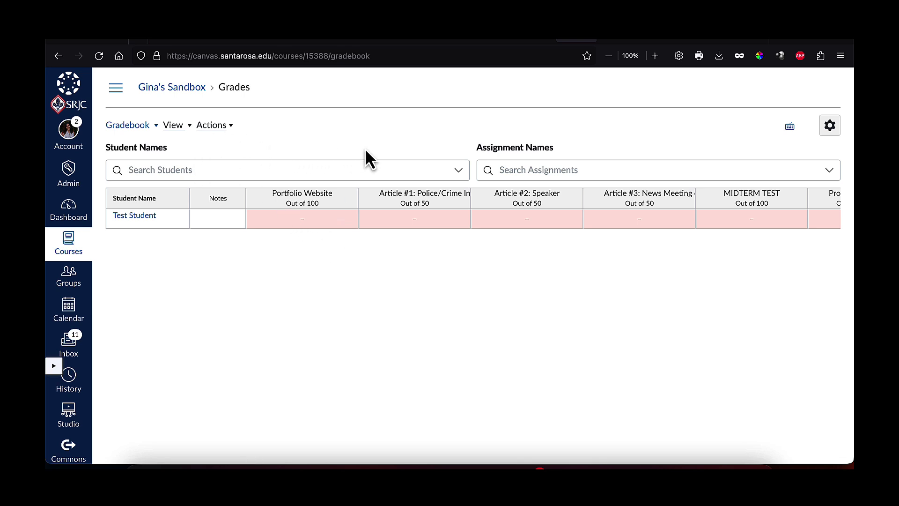
- Show the unpublished assignment columns in the gradebook, inspect the AP Style Quiz #1 columns, and hide the unpublished assignments again
left_click(191, 131)
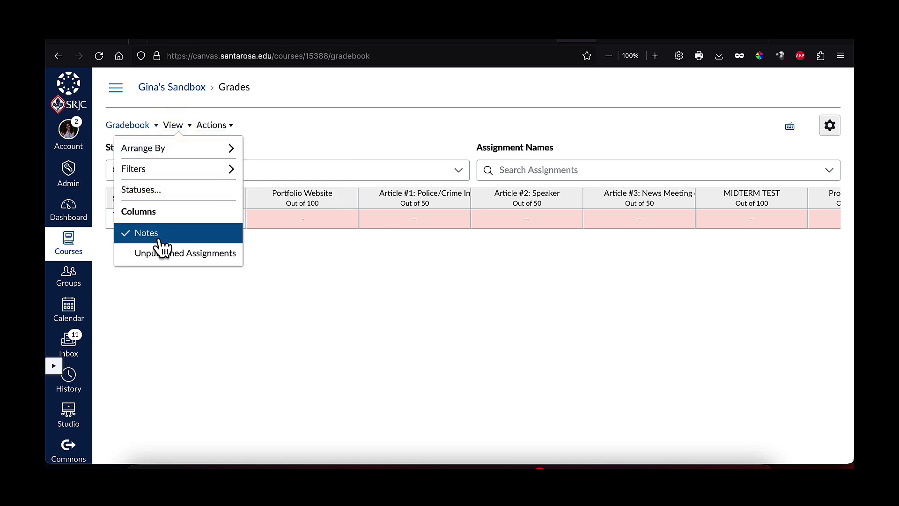
left_click(171, 255)
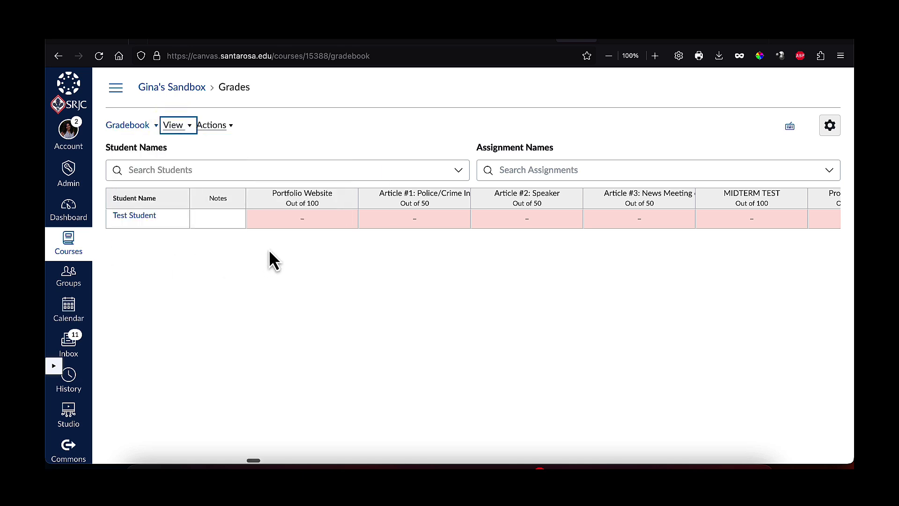
scroll(444, 218, "right", 15)
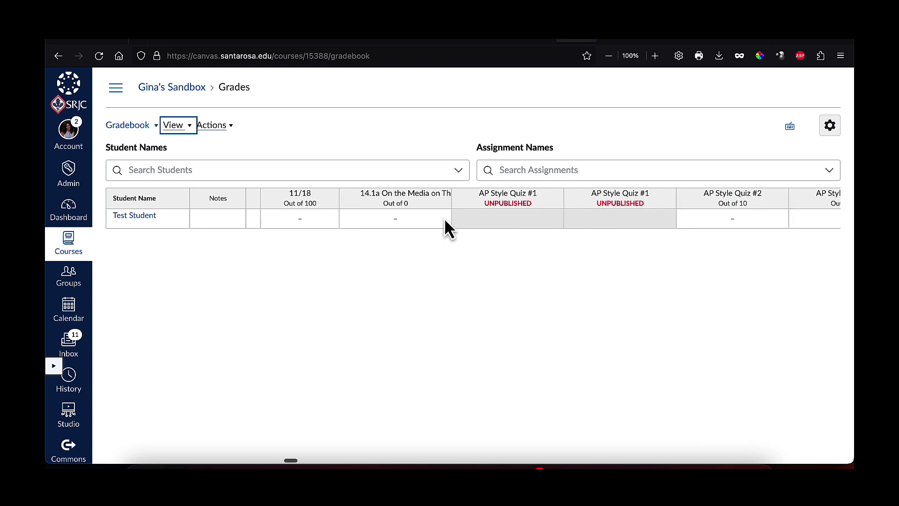
scroll(444, 218, "left", 3)
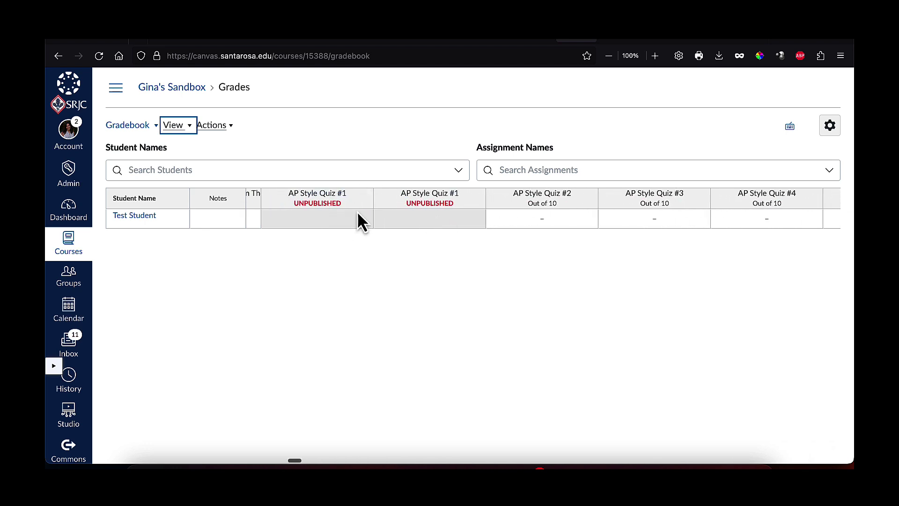
left_click(188, 126)
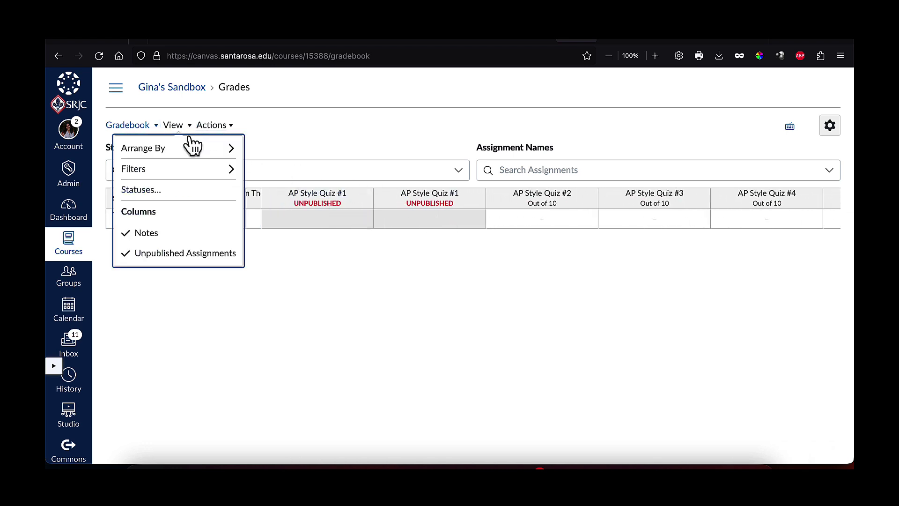
left_click(186, 255)
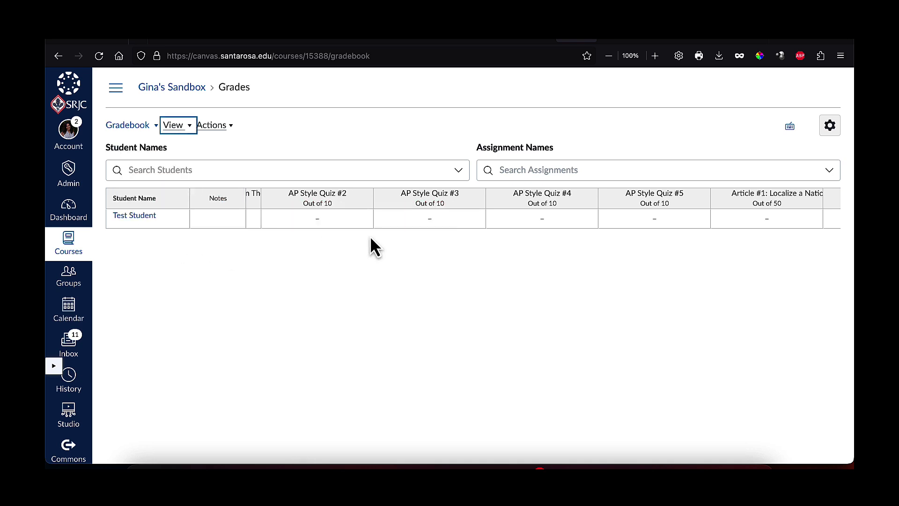
- Add the note "likes dogs" for Test Student in the gradebook's Notes column
scroll(406, 215, "right", 10)
scroll(281, 211, "left", 4)
left_click(220, 215)
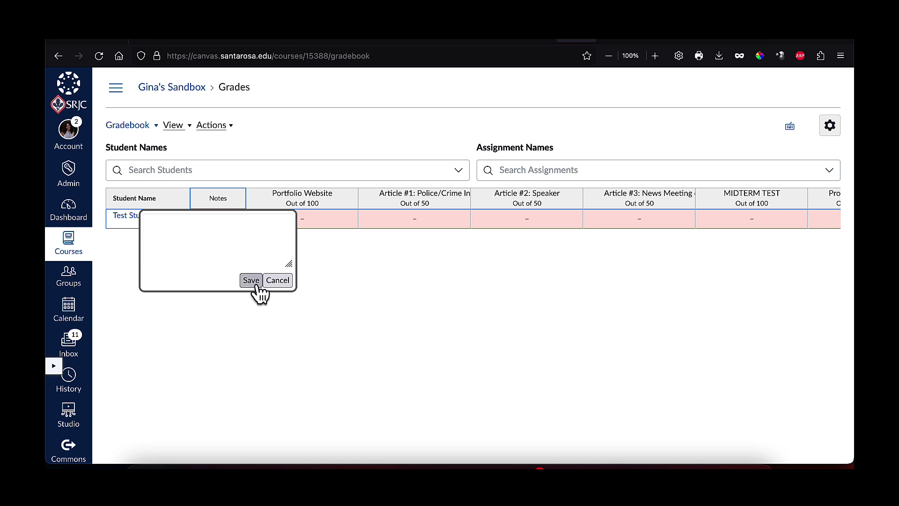
left_click(275, 279)
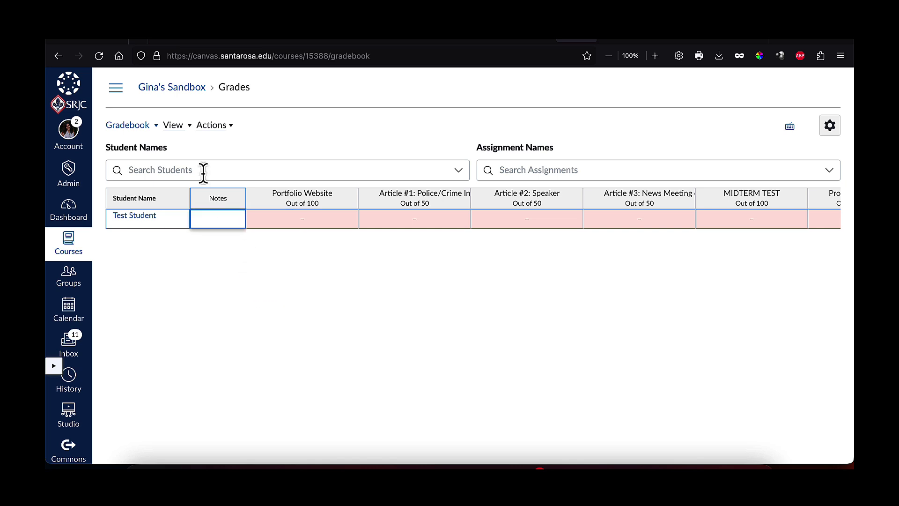
left_click(188, 127)
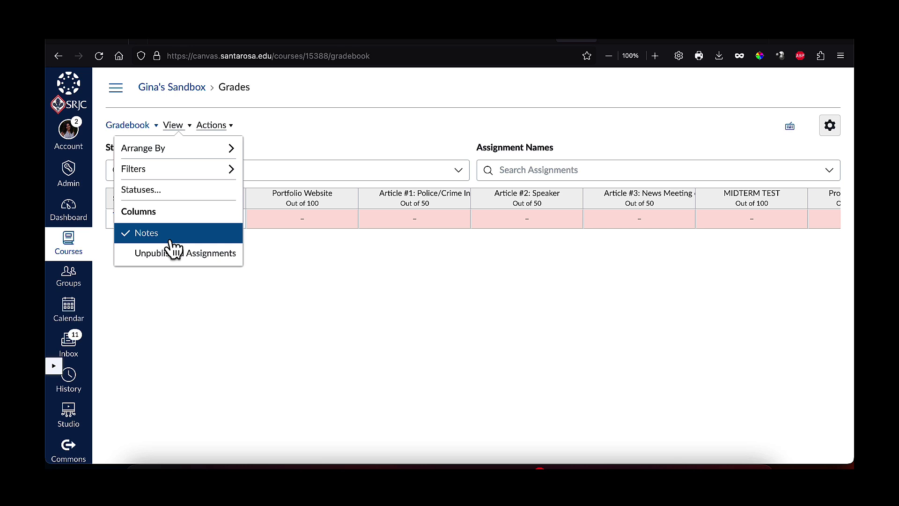
left_click(291, 286)
left_click(206, 223)
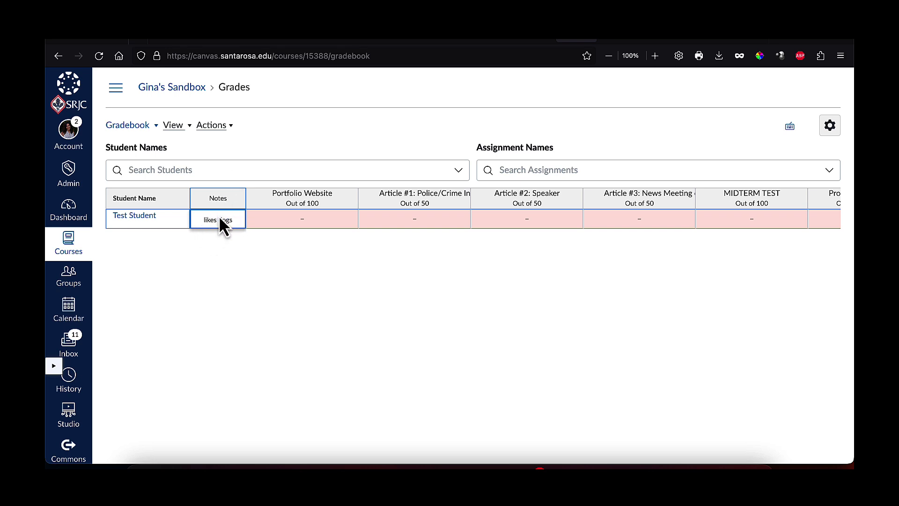
- Examine the gradebook's arranging, filtering, import and export options without applying any of them
left_click(190, 126)
mouse_move(220, 154)
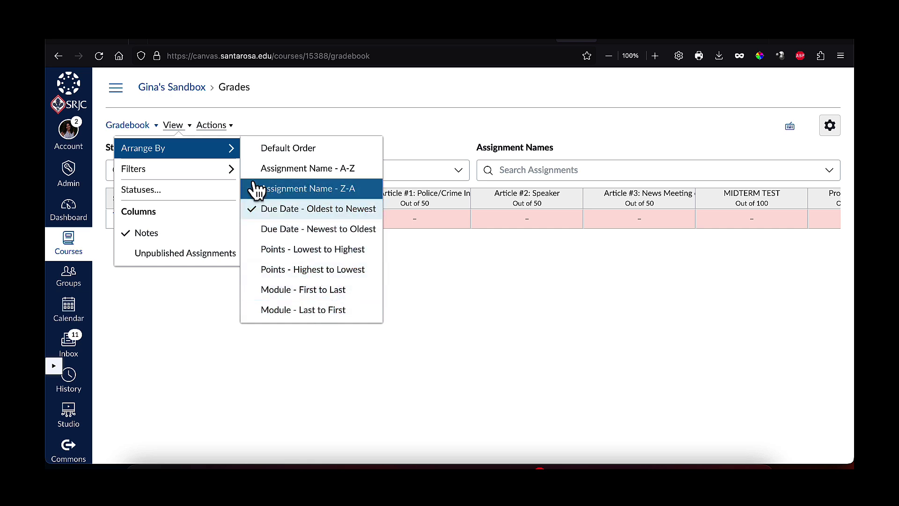
mouse_move(234, 177)
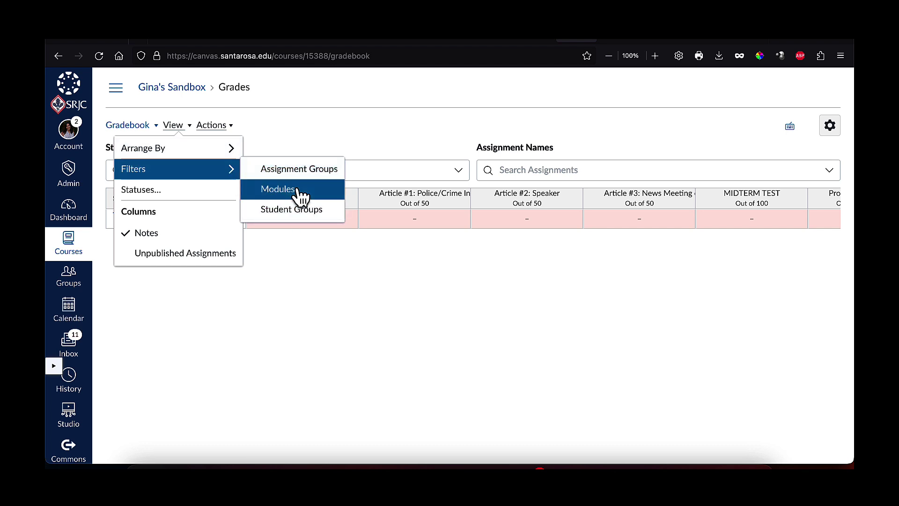
left_click(277, 151)
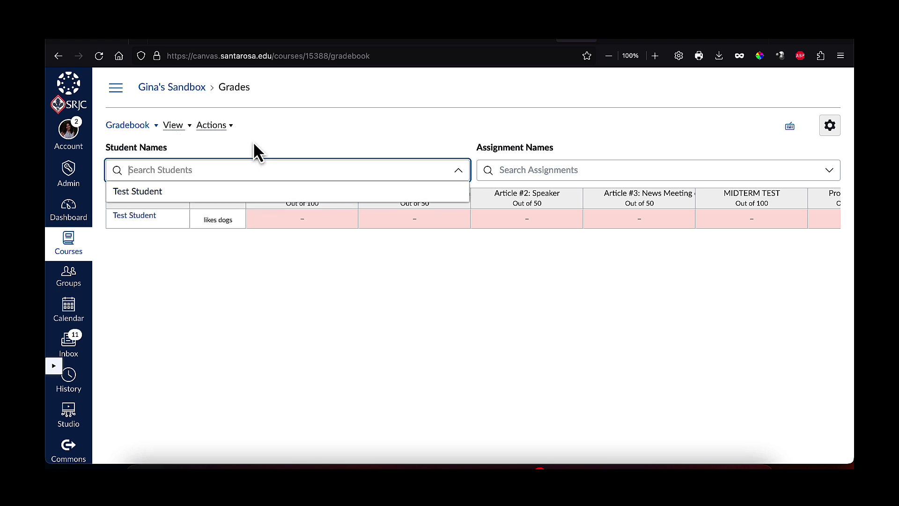
left_click(229, 129)
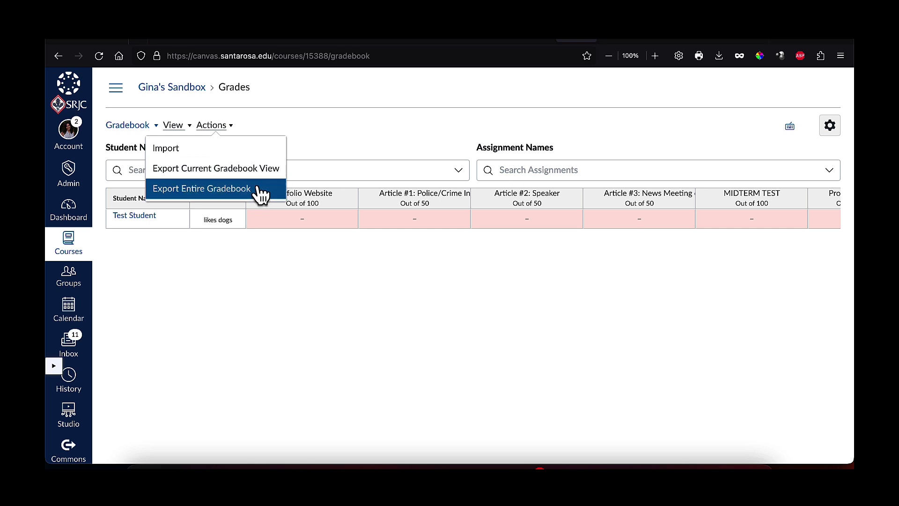
left_click(343, 153)
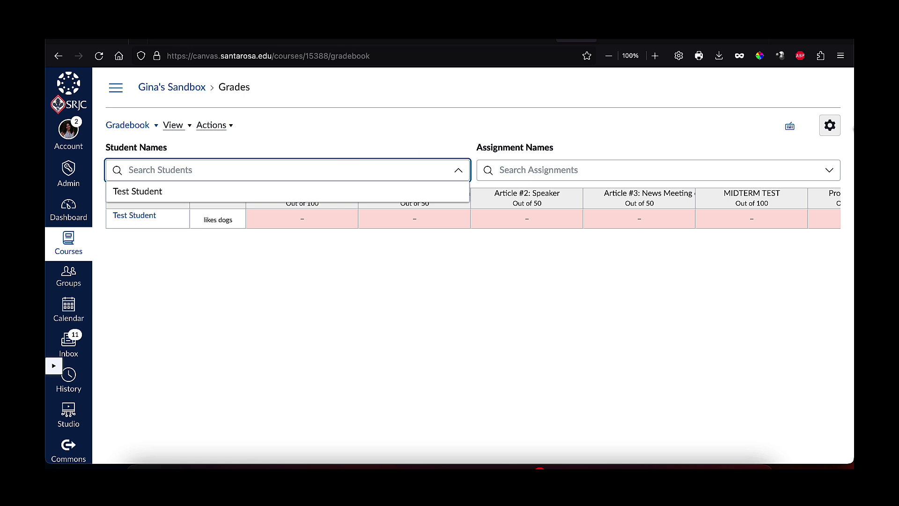
- Review the late policies in the gradebook settings and the grading options of the Portfolio Website column, leaving both unchanged
left_click(831, 128)
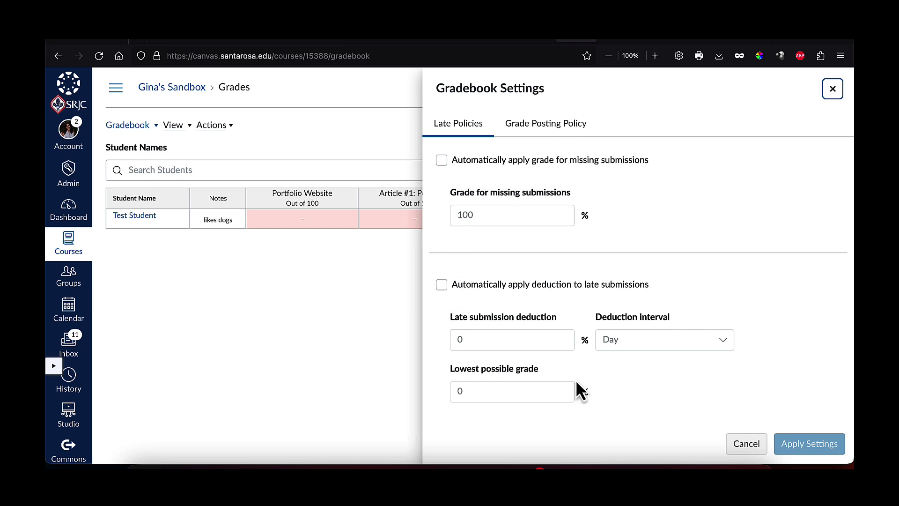
left_click(833, 89)
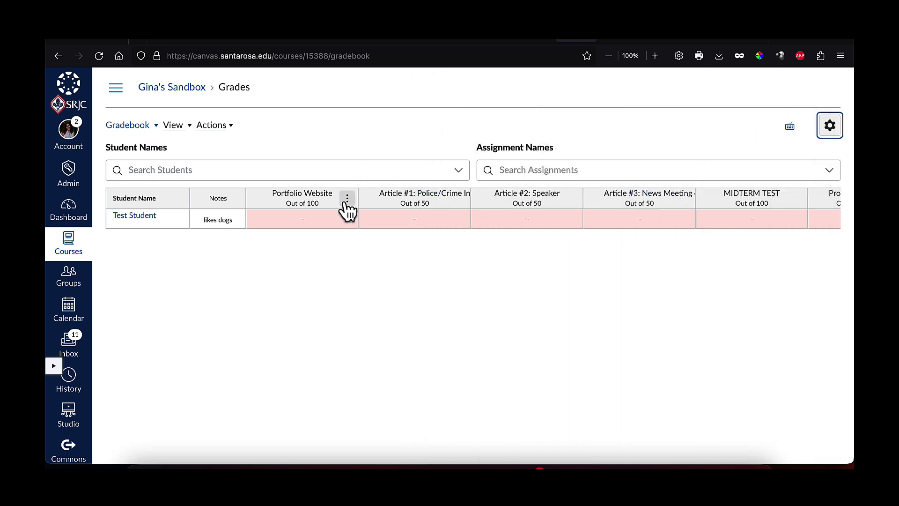
left_click(347, 200)
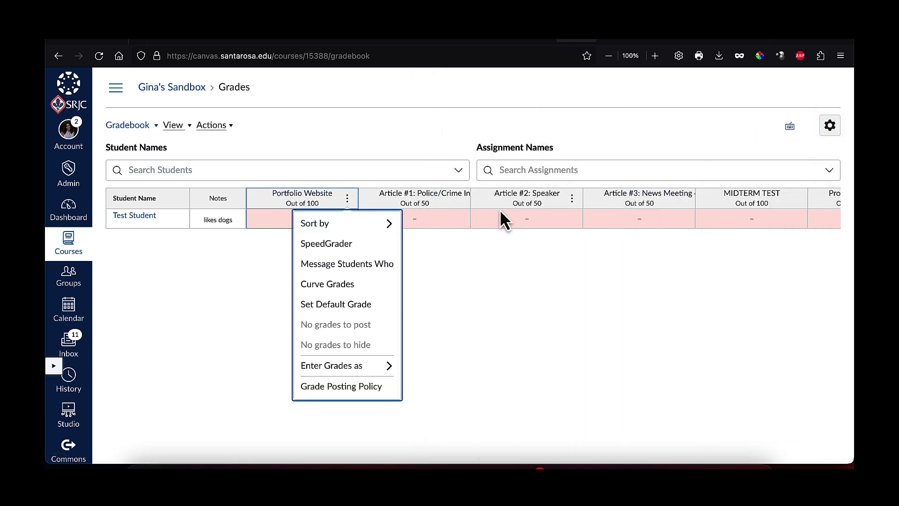
left_click(349, 197)
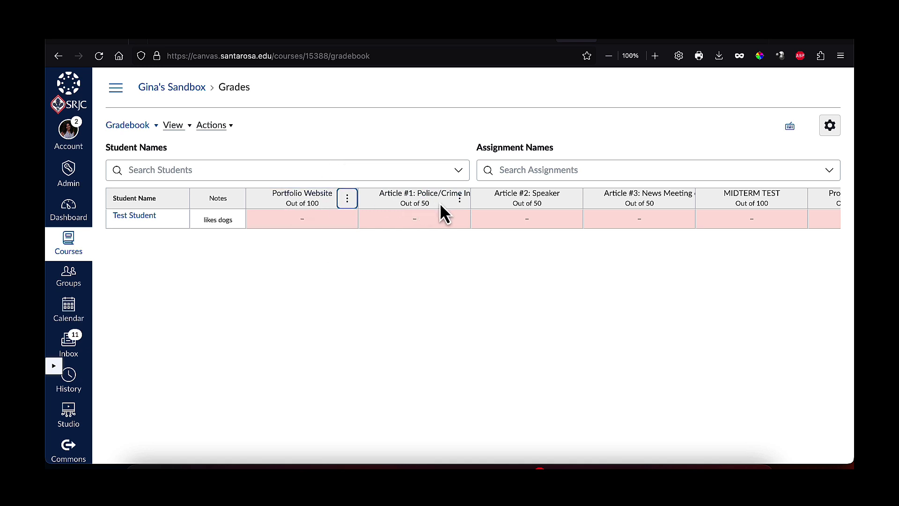
- Open the Portfolio Website assignment in SpeedGrader and examine how to switch between students
left_click(348, 199)
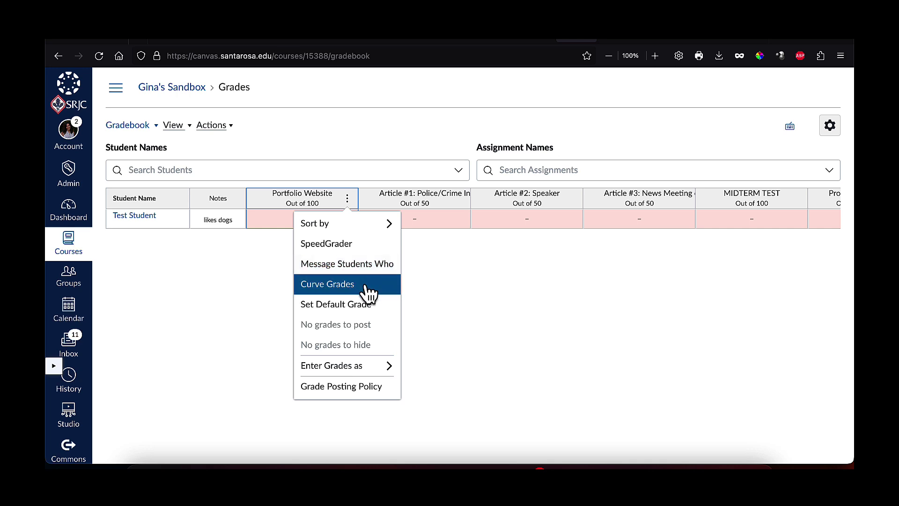
left_click(358, 246)
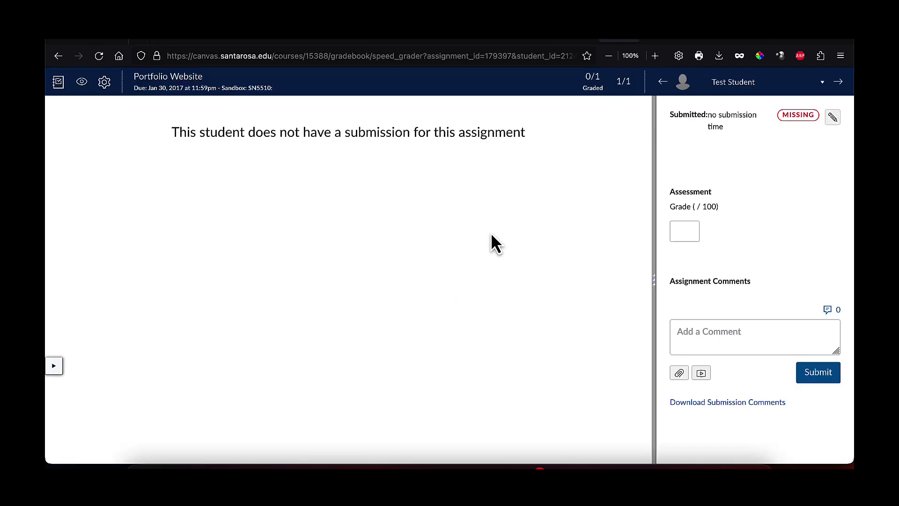
left_click(821, 89)
left_click(699, 101)
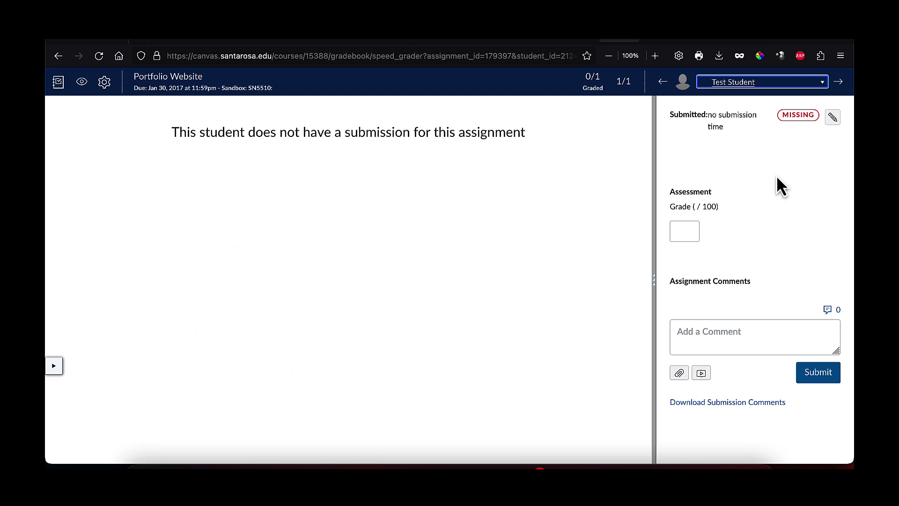
left_click(839, 87)
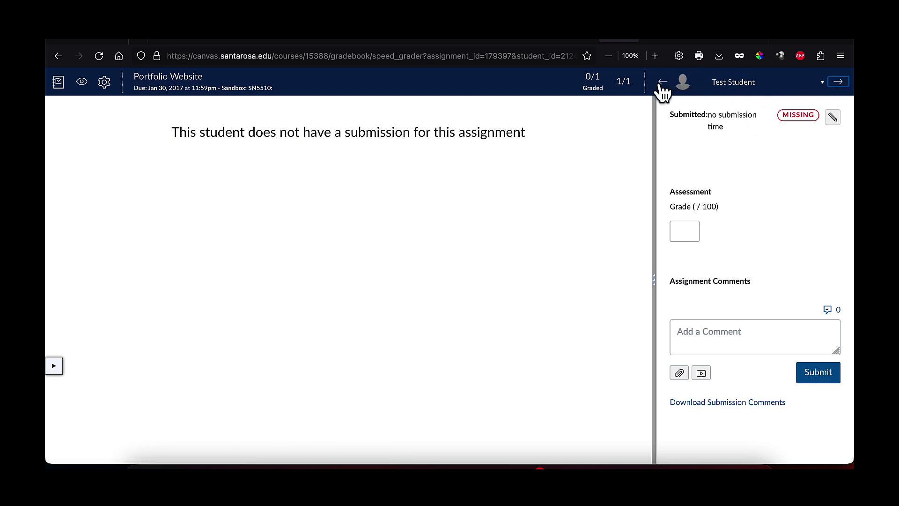
left_click(825, 87)
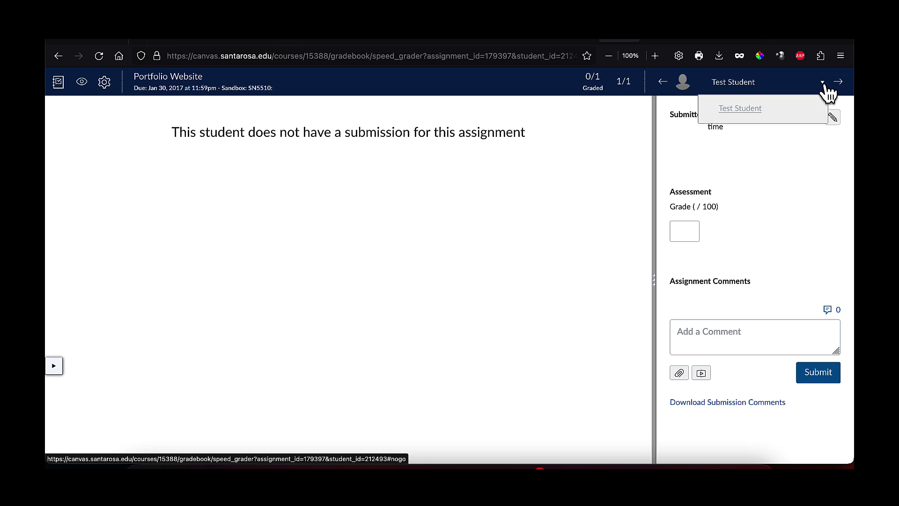
left_click(786, 187)
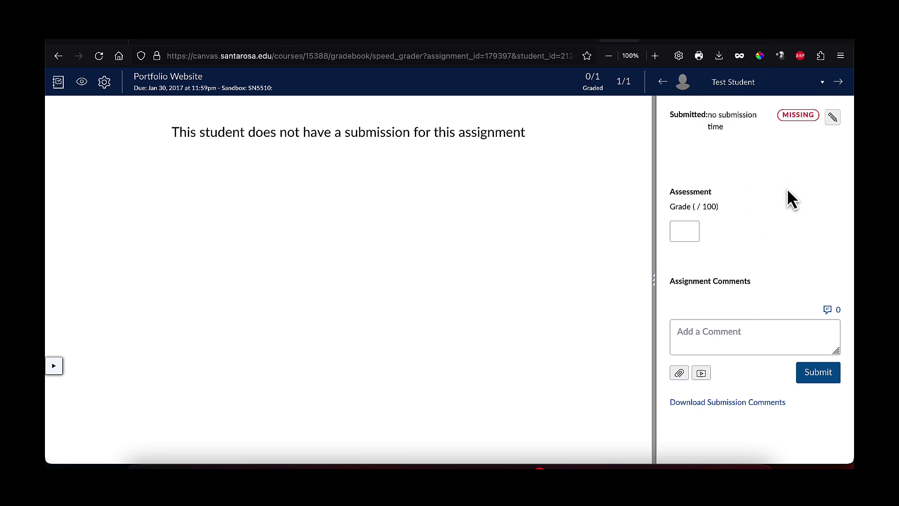
- Examine the grade entry and assignment comment fields for Test Student in SpeedGrader without entering anything
left_click(686, 232)
left_click(710, 257)
left_click(702, 339)
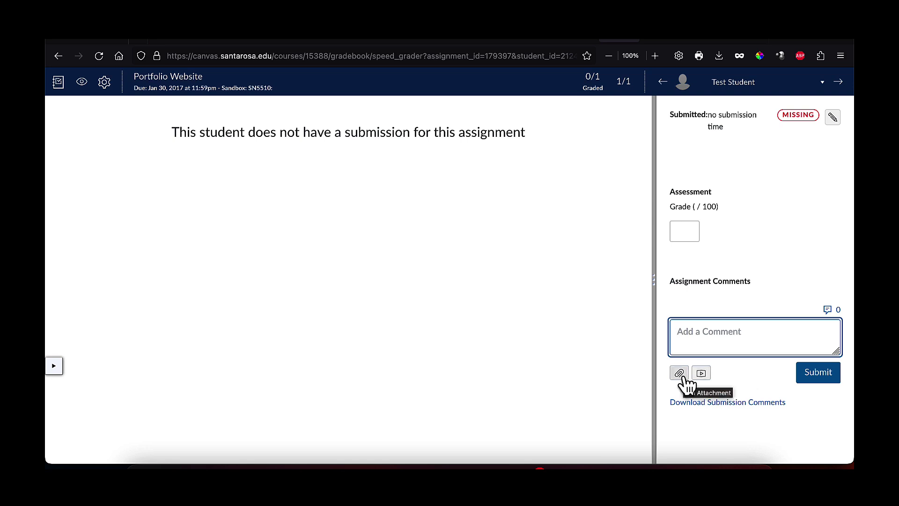
left_click(692, 231)
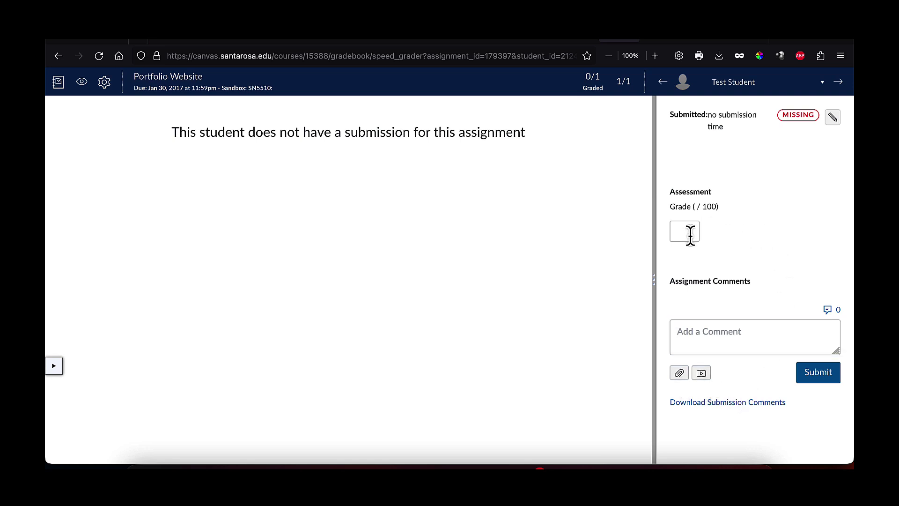
left_click(735, 239)
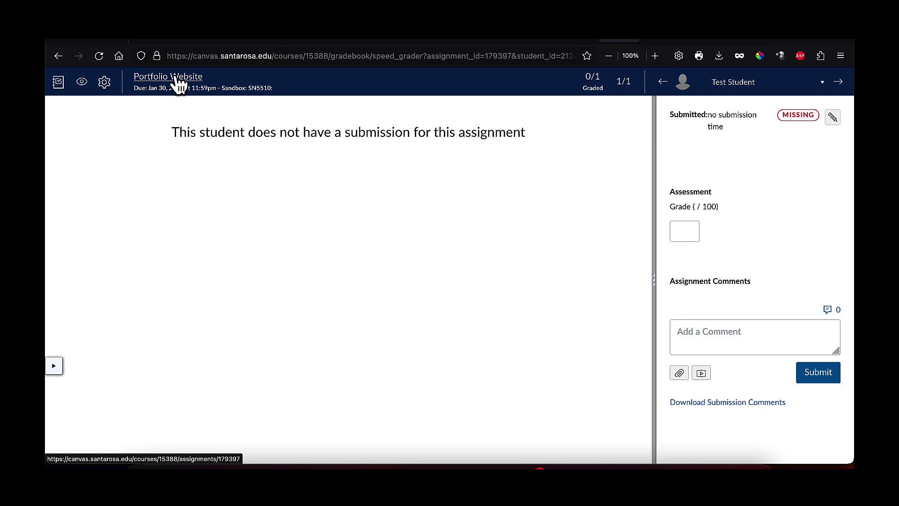
- Check SpeedGrader's settings and grade posting options, and return to the gradebook
left_click(104, 85)
left_click(83, 83)
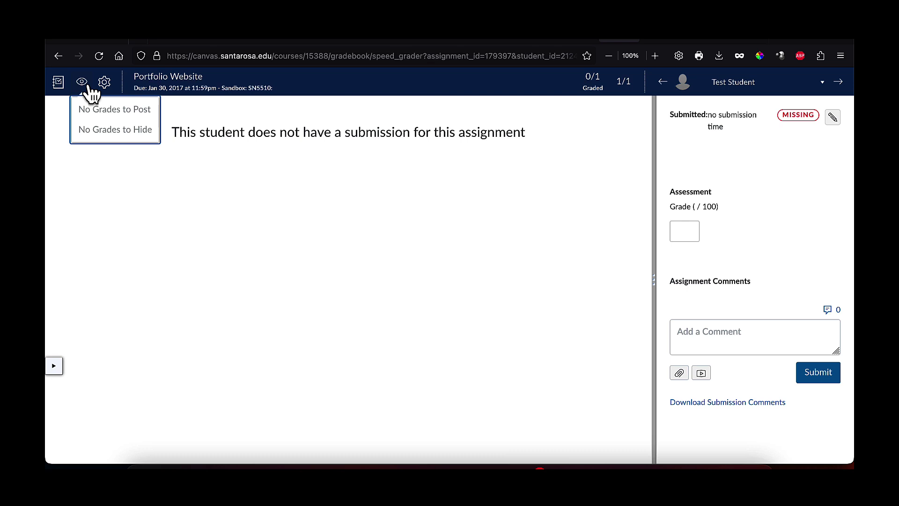
left_click(59, 87)
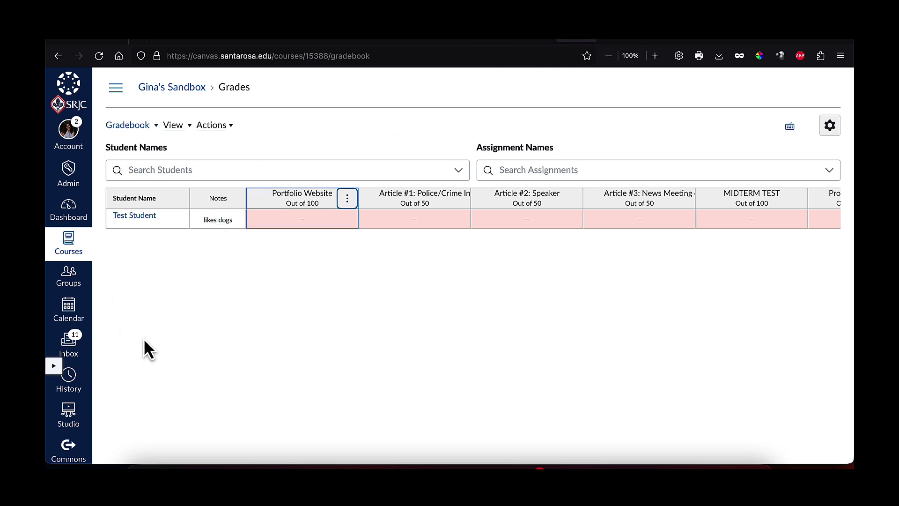
- Show the course navigation in the gradebook and review its links, including the items hidden from students
left_click(114, 91)
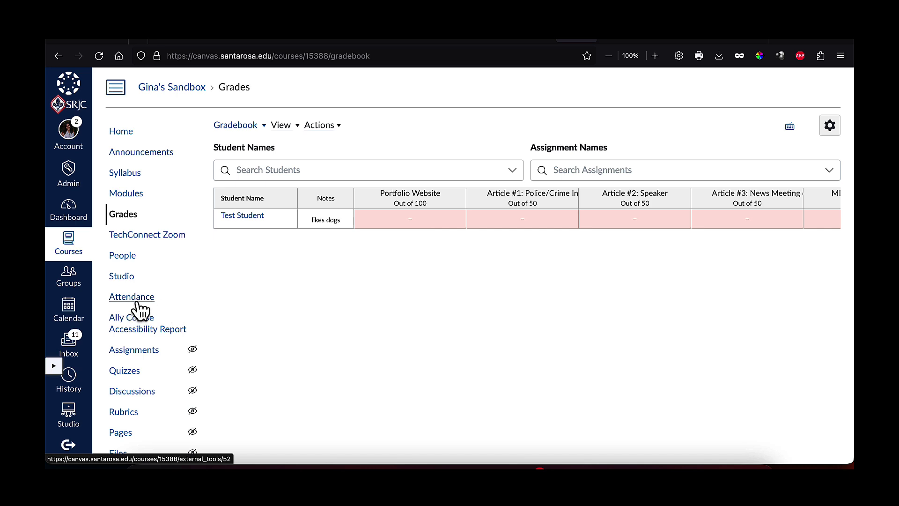
scroll(139, 311, "down", 3)
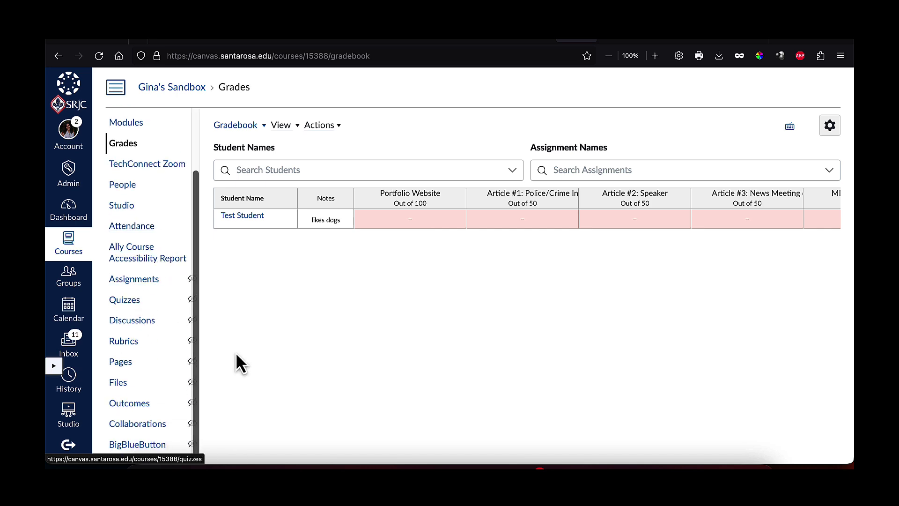
scroll(236, 354, "down", 2)
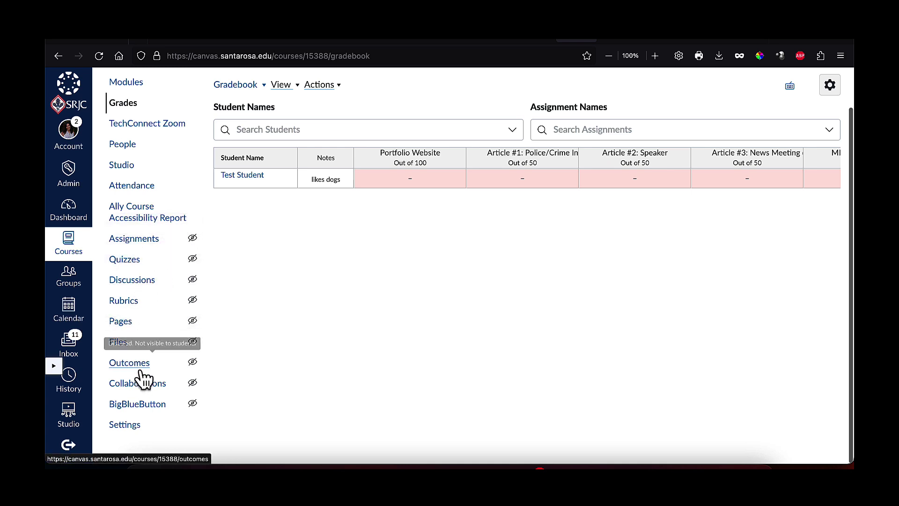
scroll(168, 316, "up", 3)
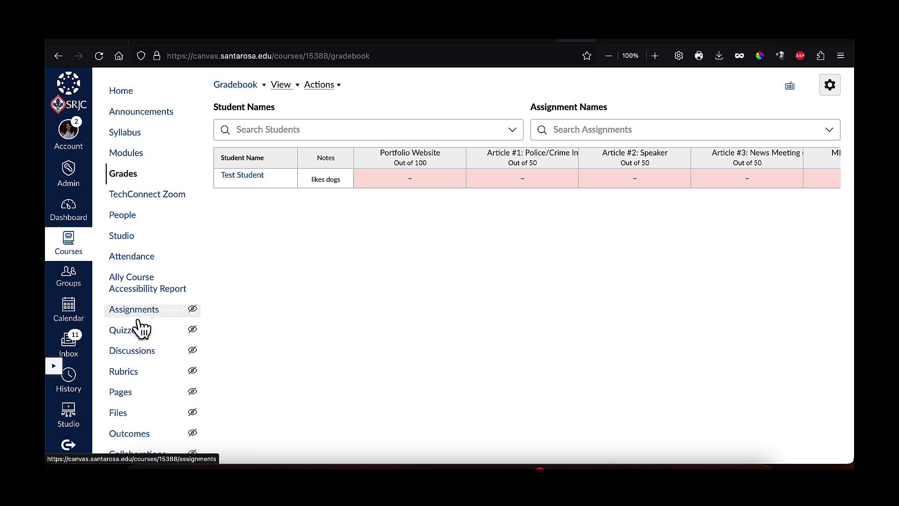
scroll(149, 367, "down", 1)
scroll(150, 368, "up", 1)
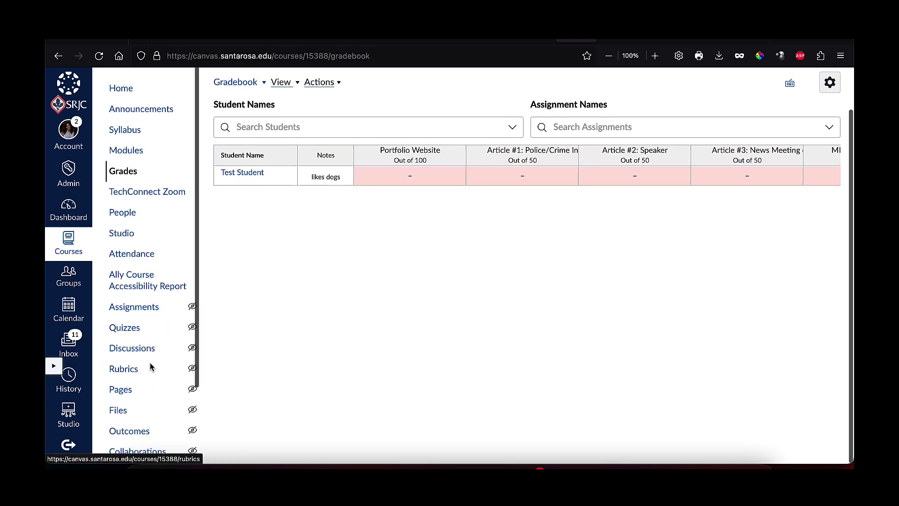